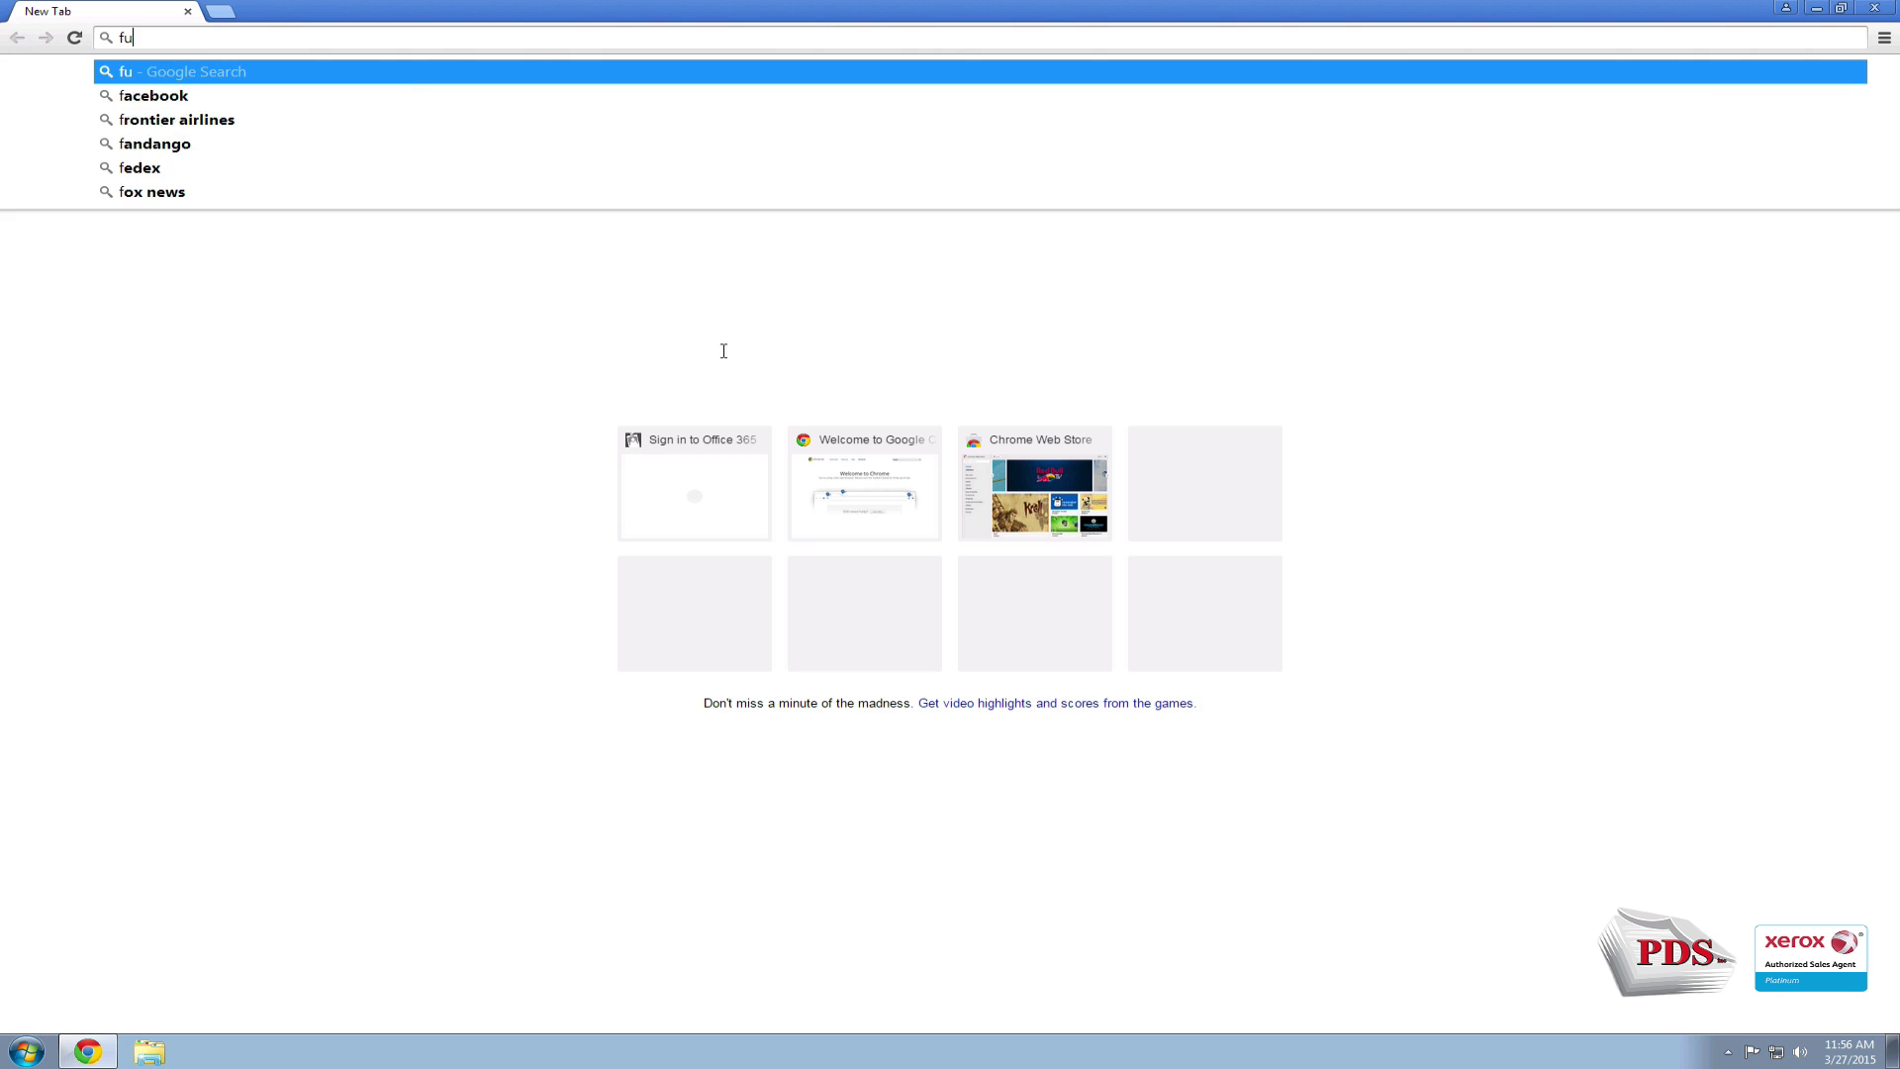
# Step: Search the web for "fujitsu paperstream capture"
pyautogui.write('papers')
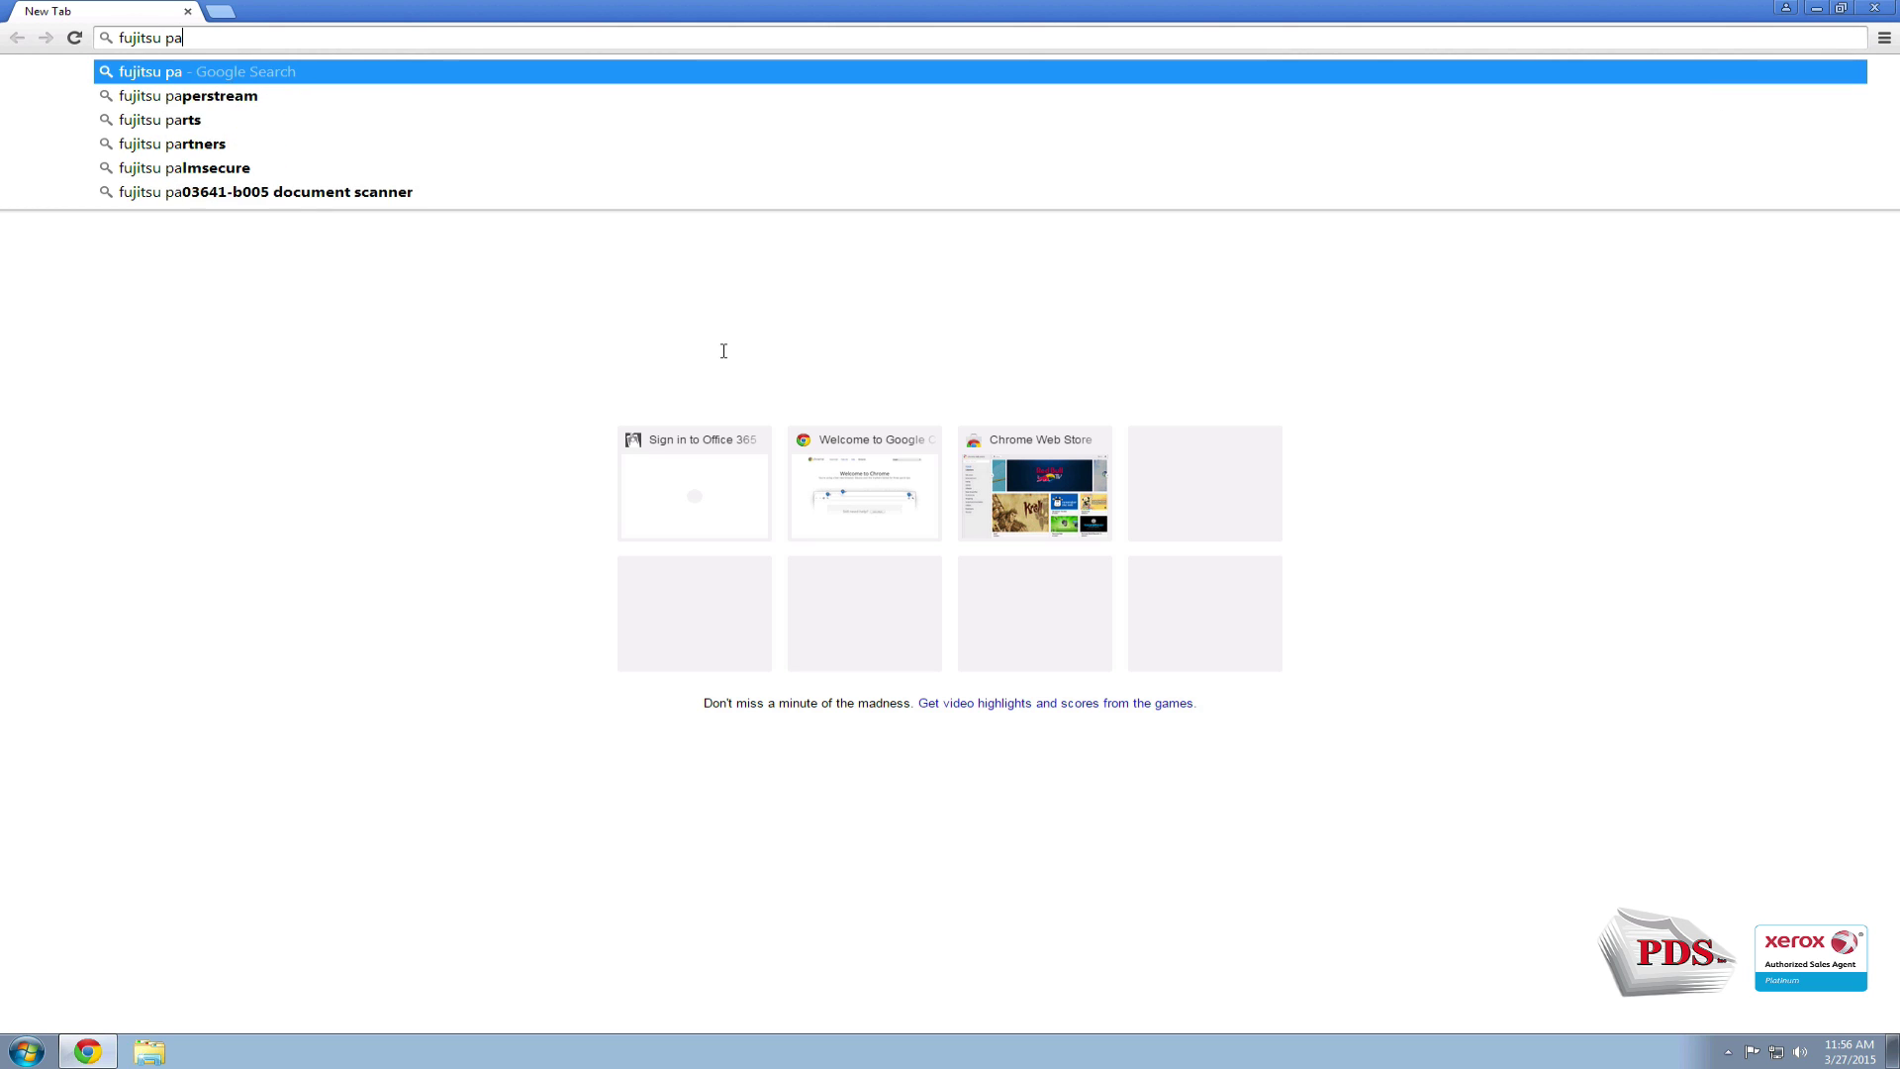
pyautogui.press('Down')
pyautogui.press('Down')
pyautogui.press('Down')
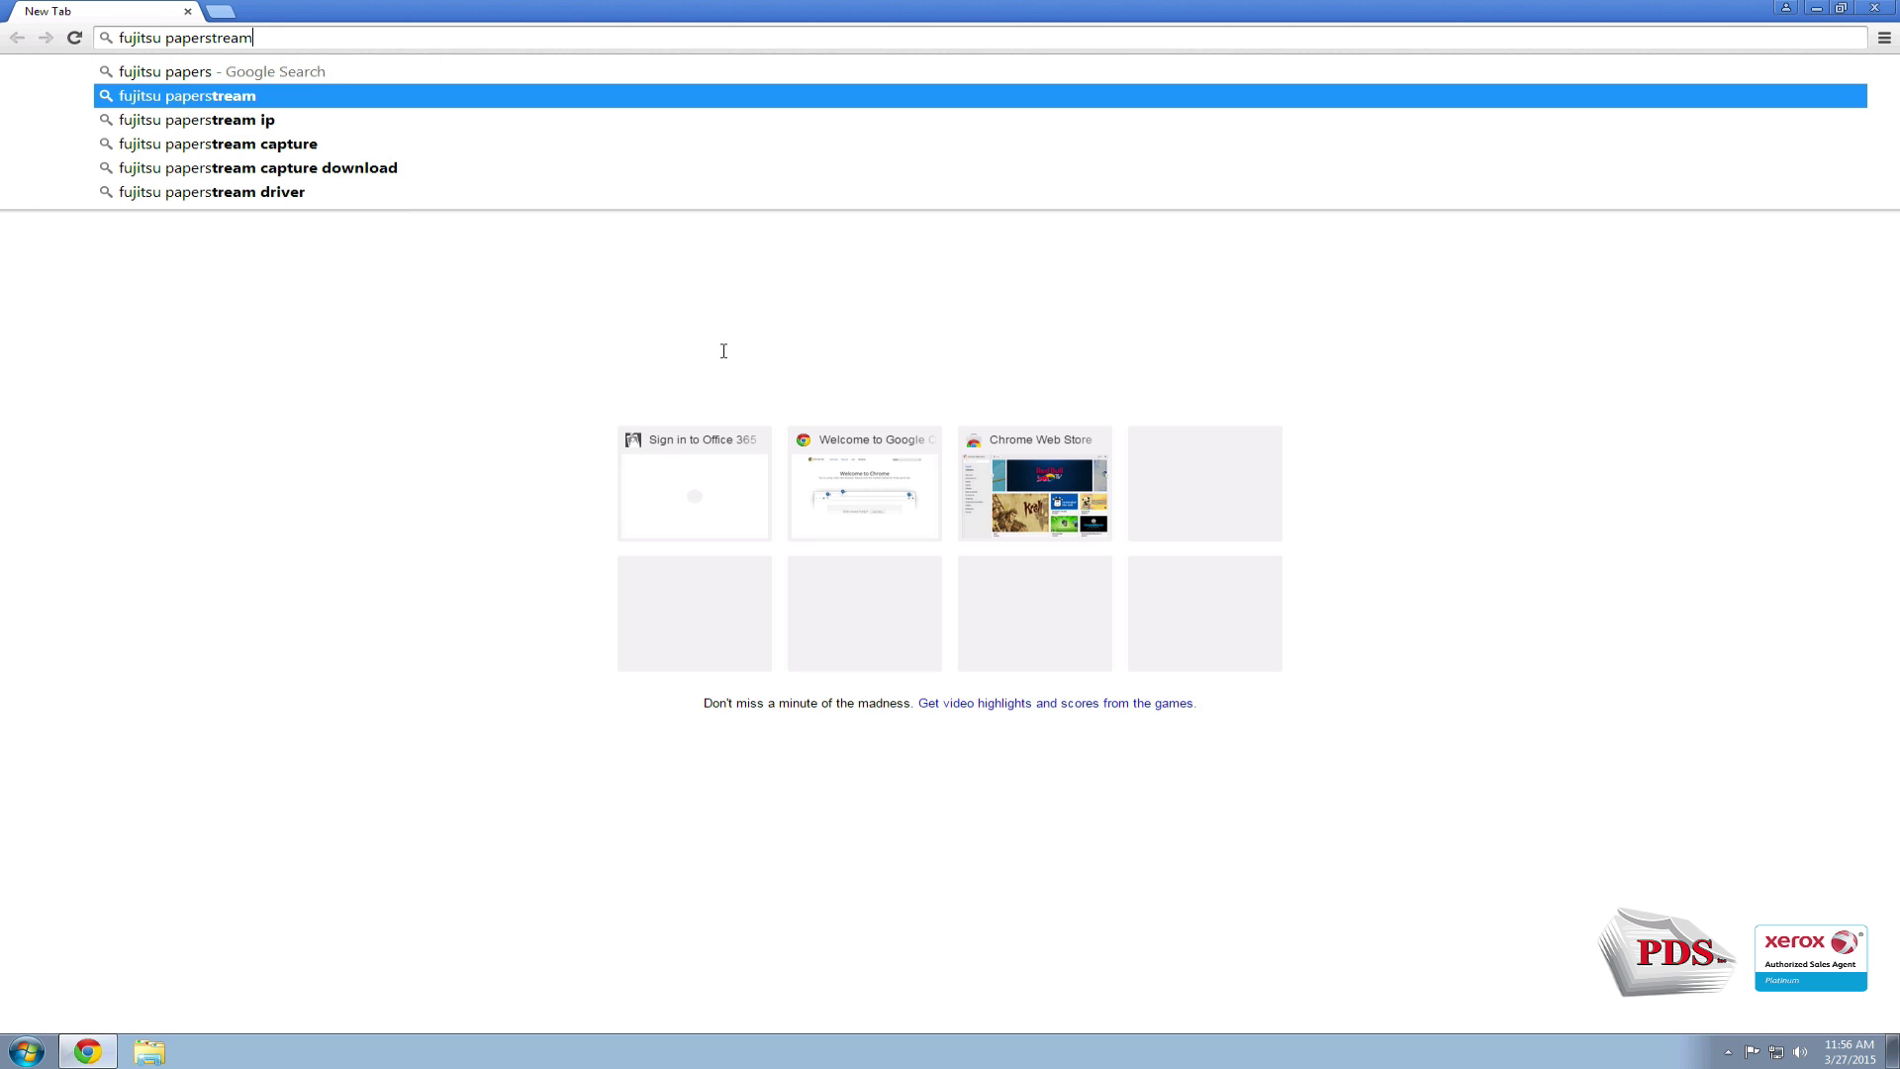
pyautogui.press('Return')
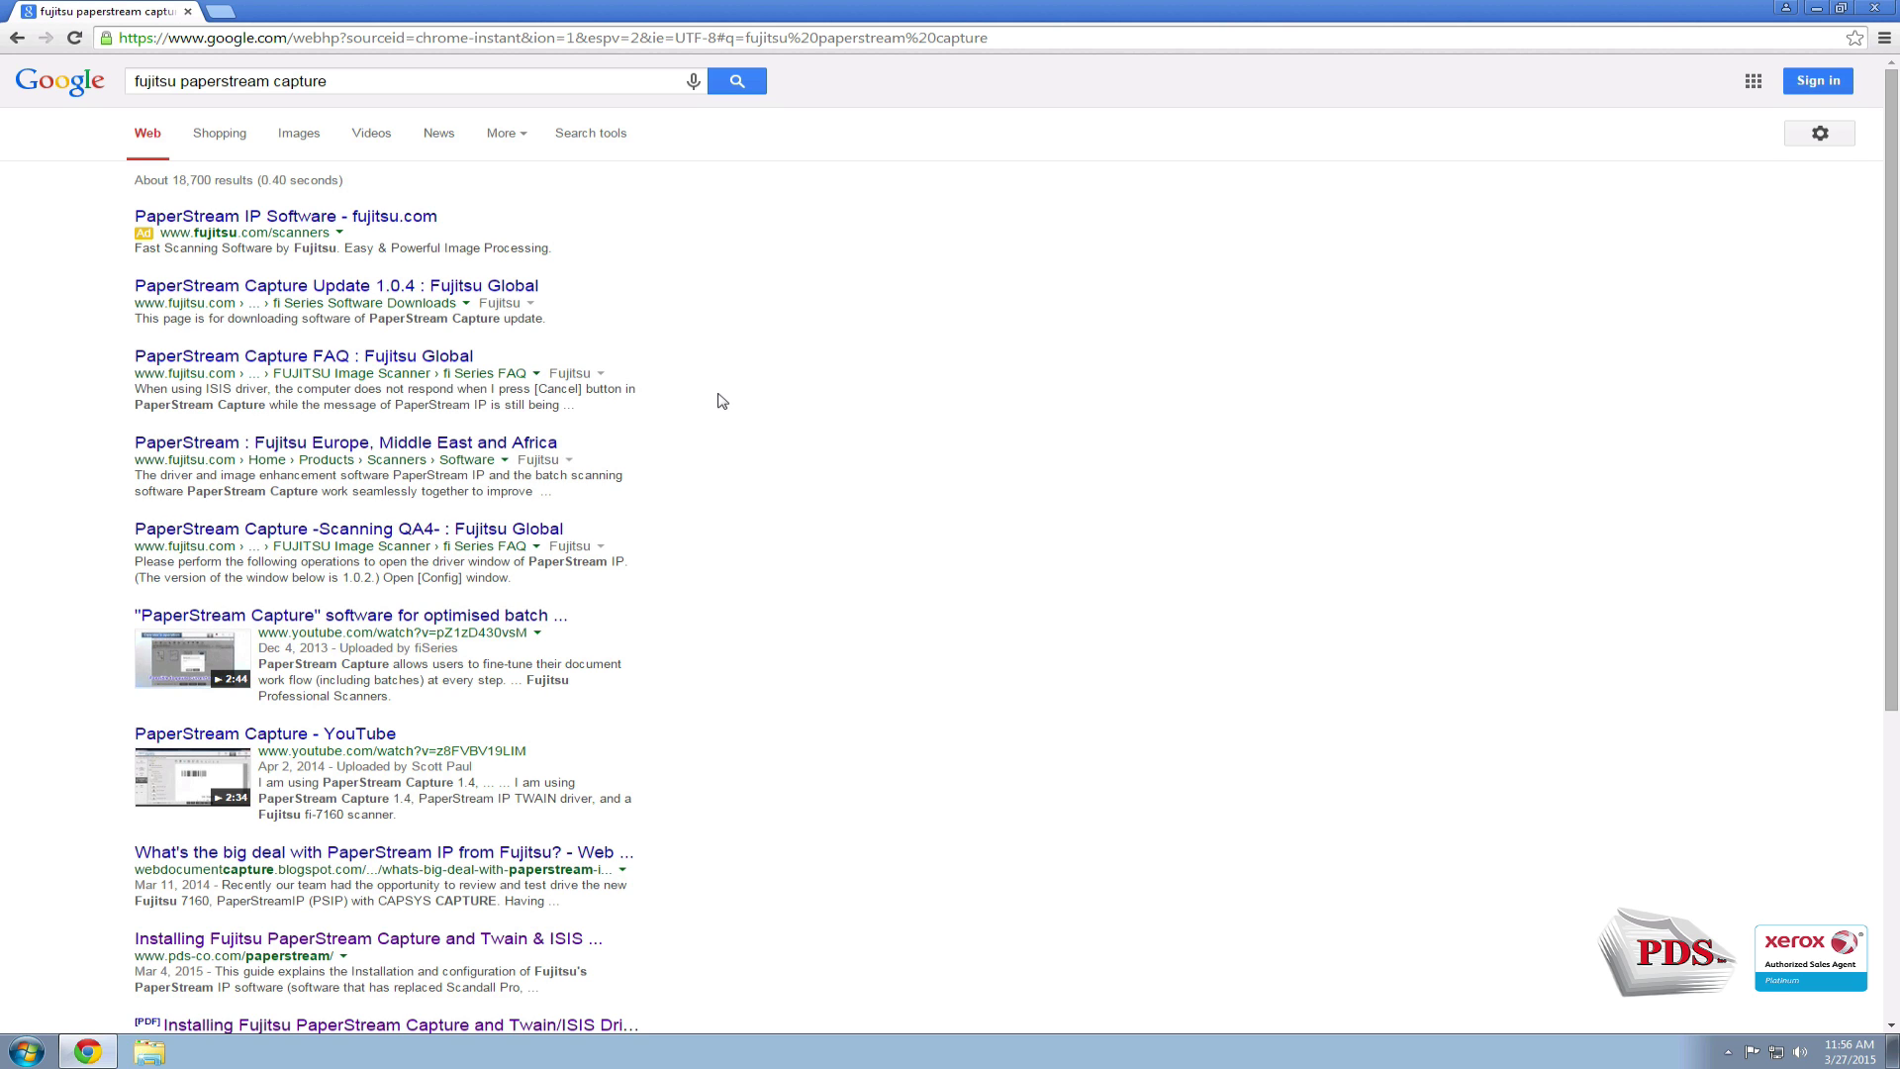
# Step: Open the pds-co.com PaperStream installation guide and download Fujitsu PaperStream.zip without creating a Dropbox account
pyautogui.scroll(-2, 730, 526)
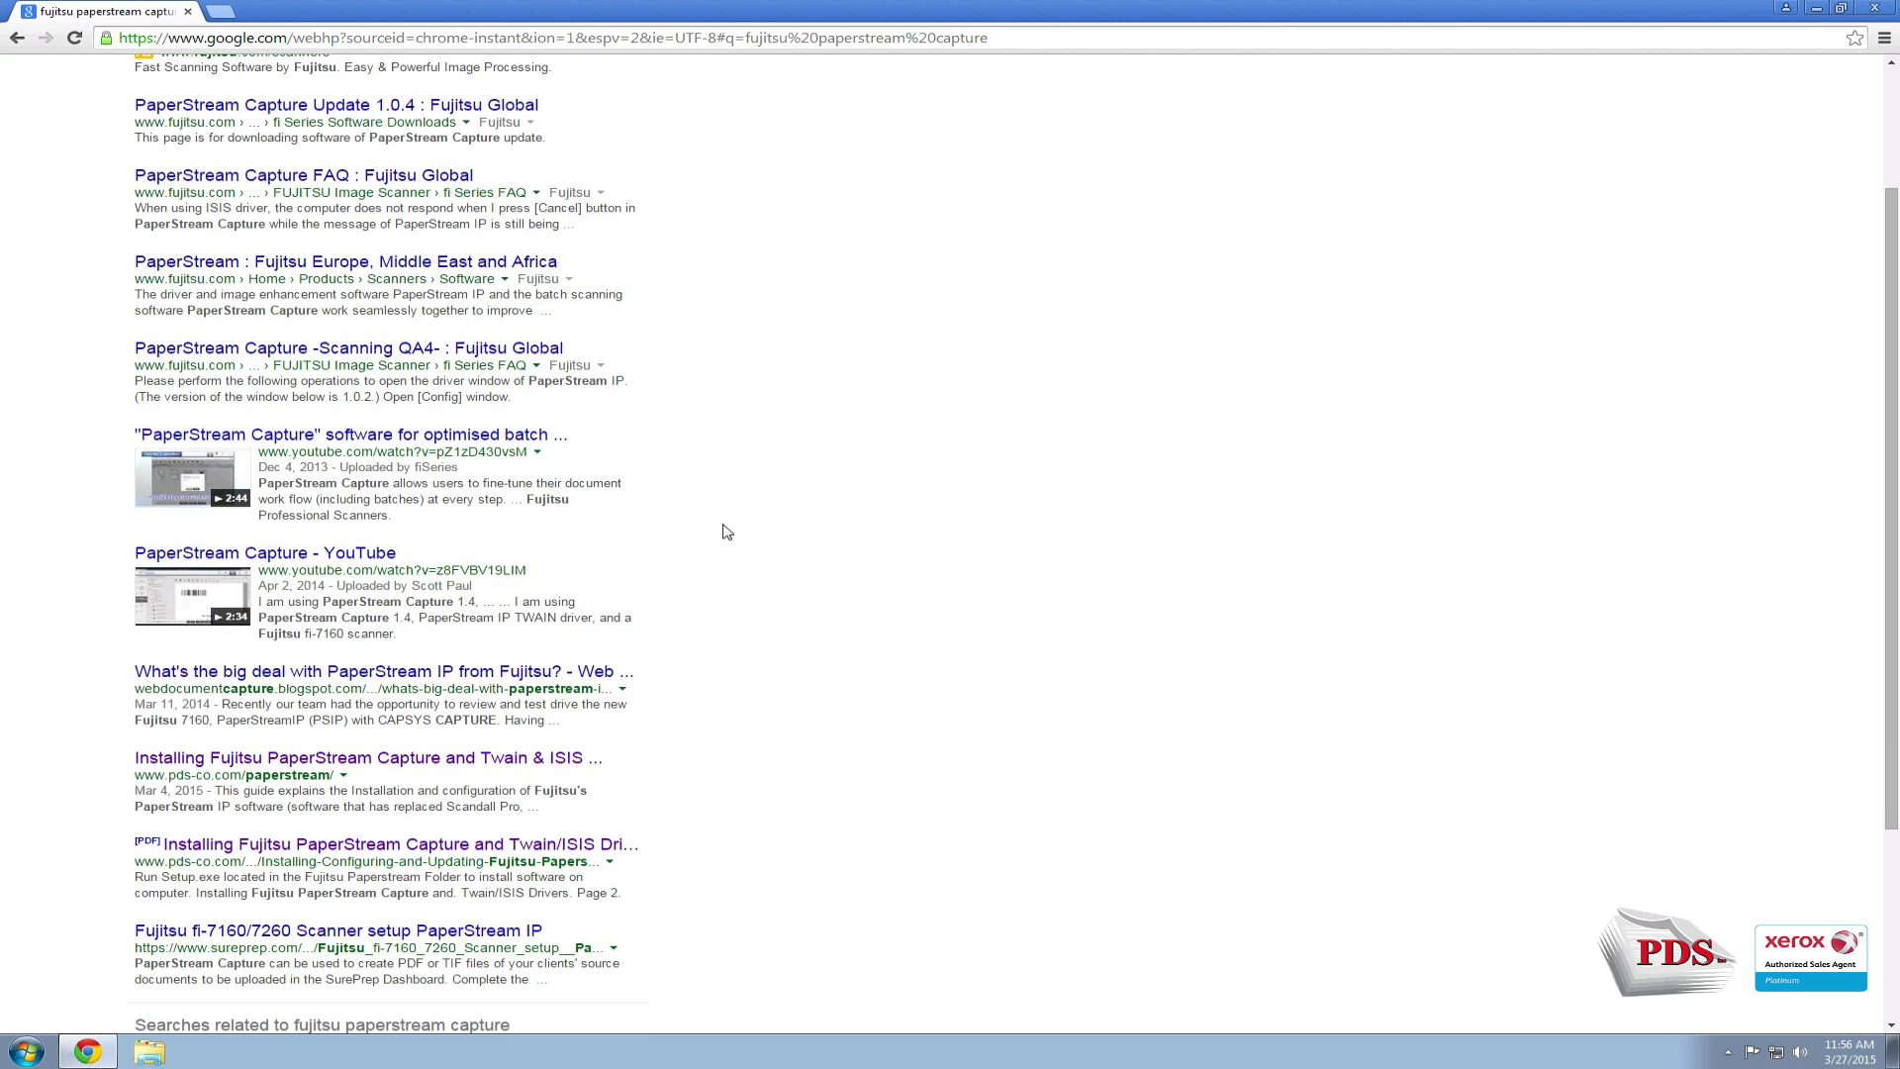
pyautogui.click(282, 758)
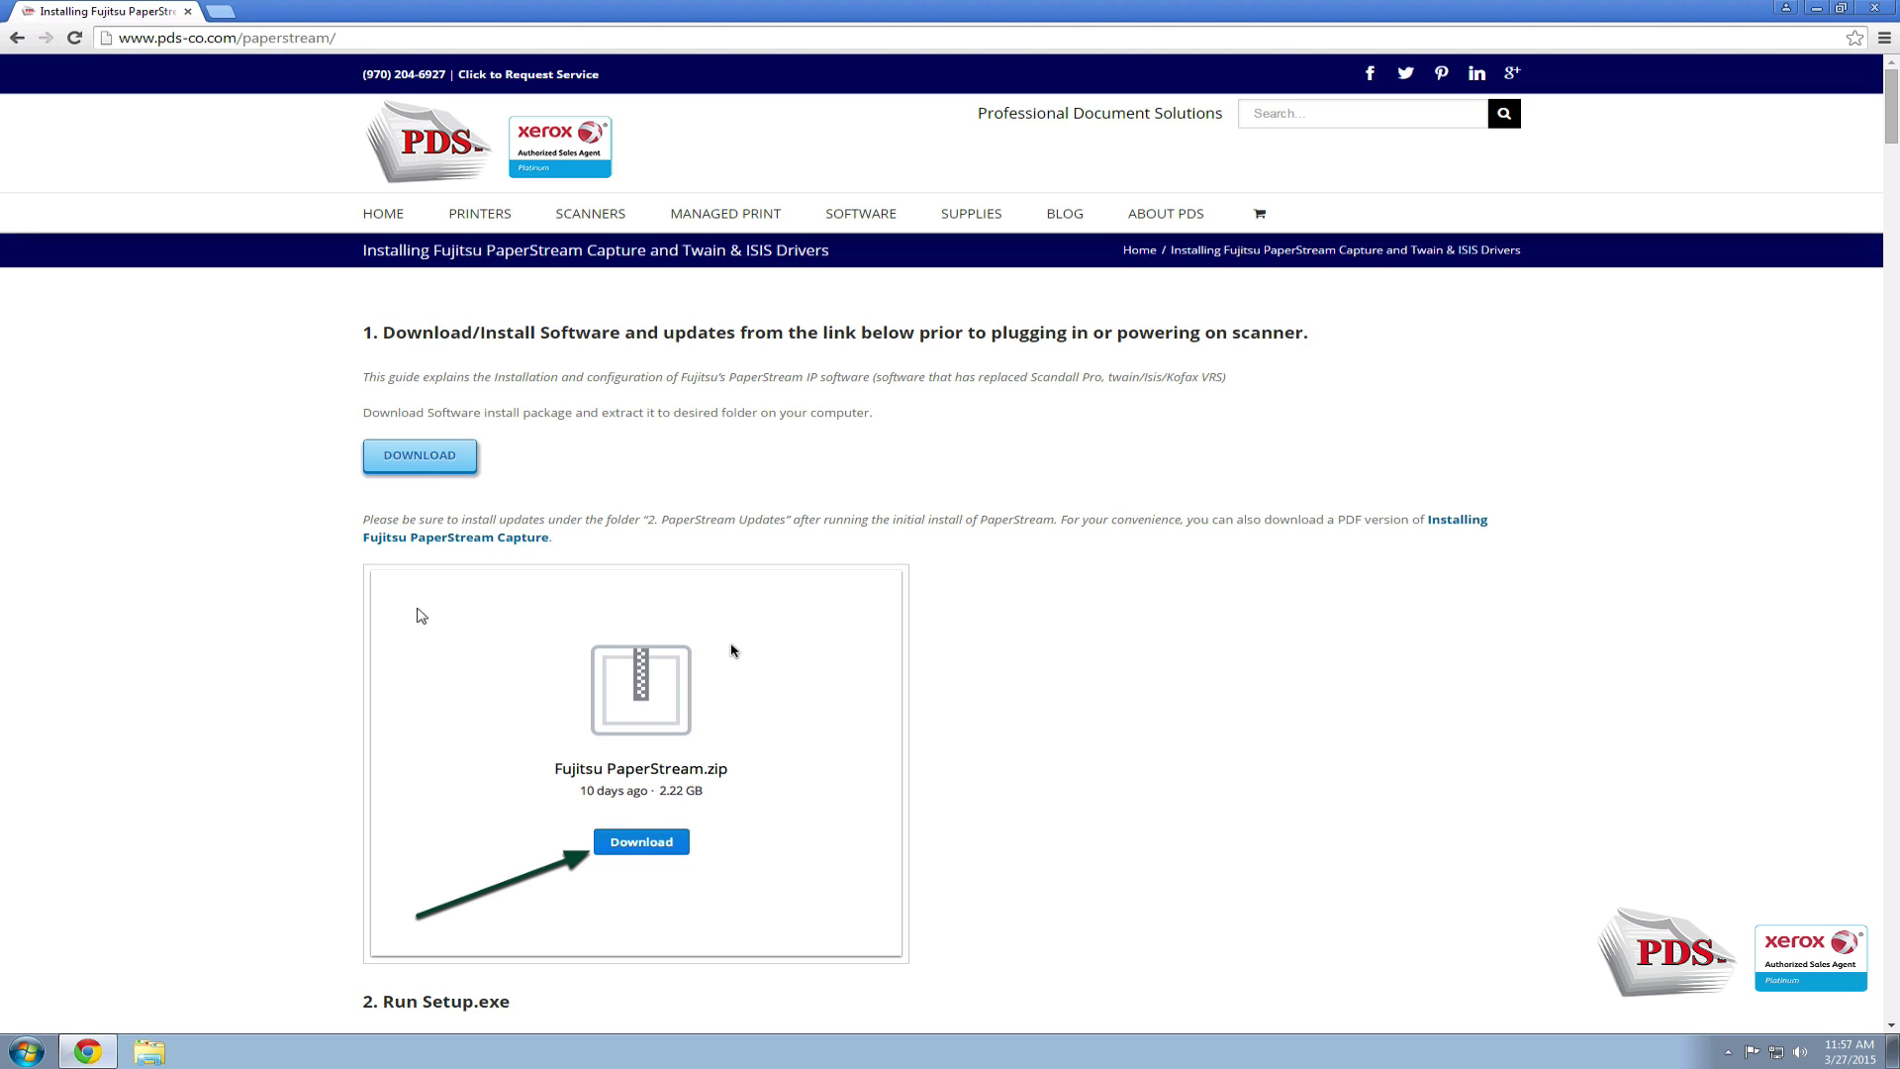
pyautogui.click(429, 461)
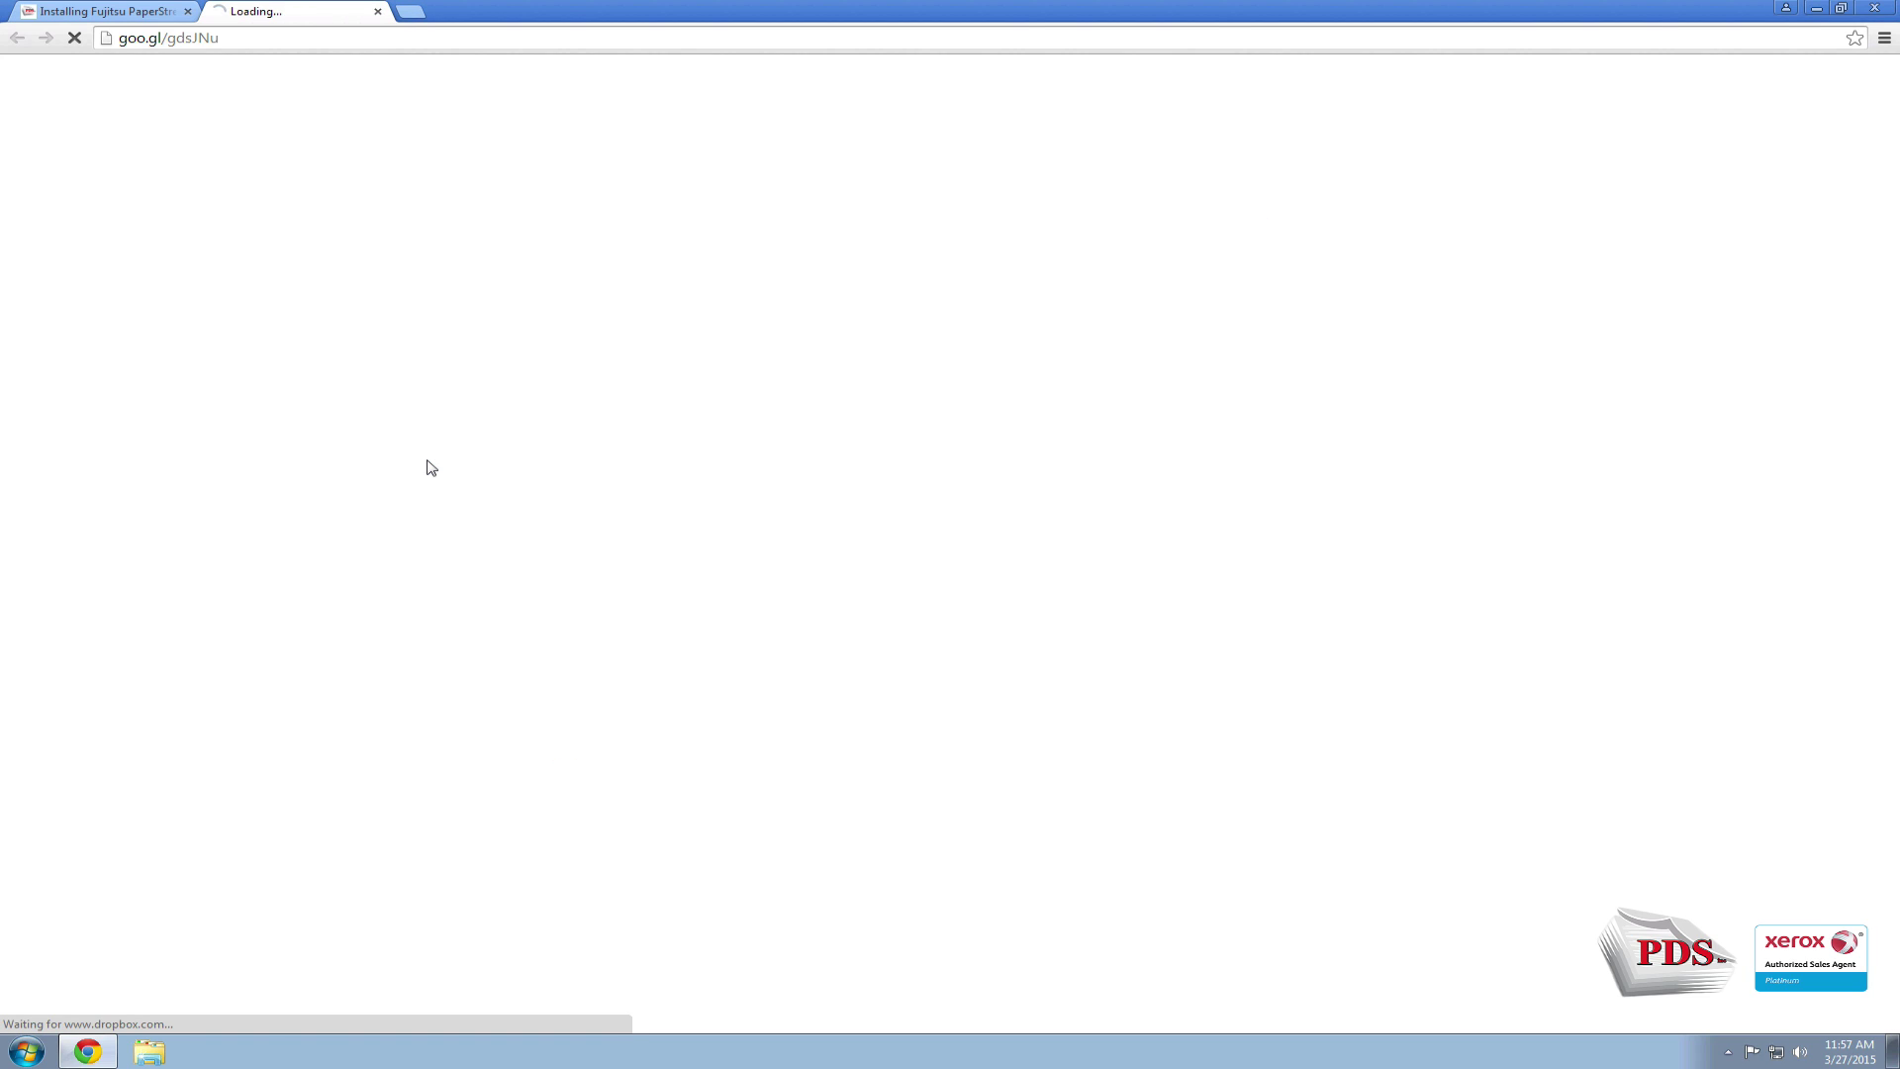
pyautogui.click(861, 378)
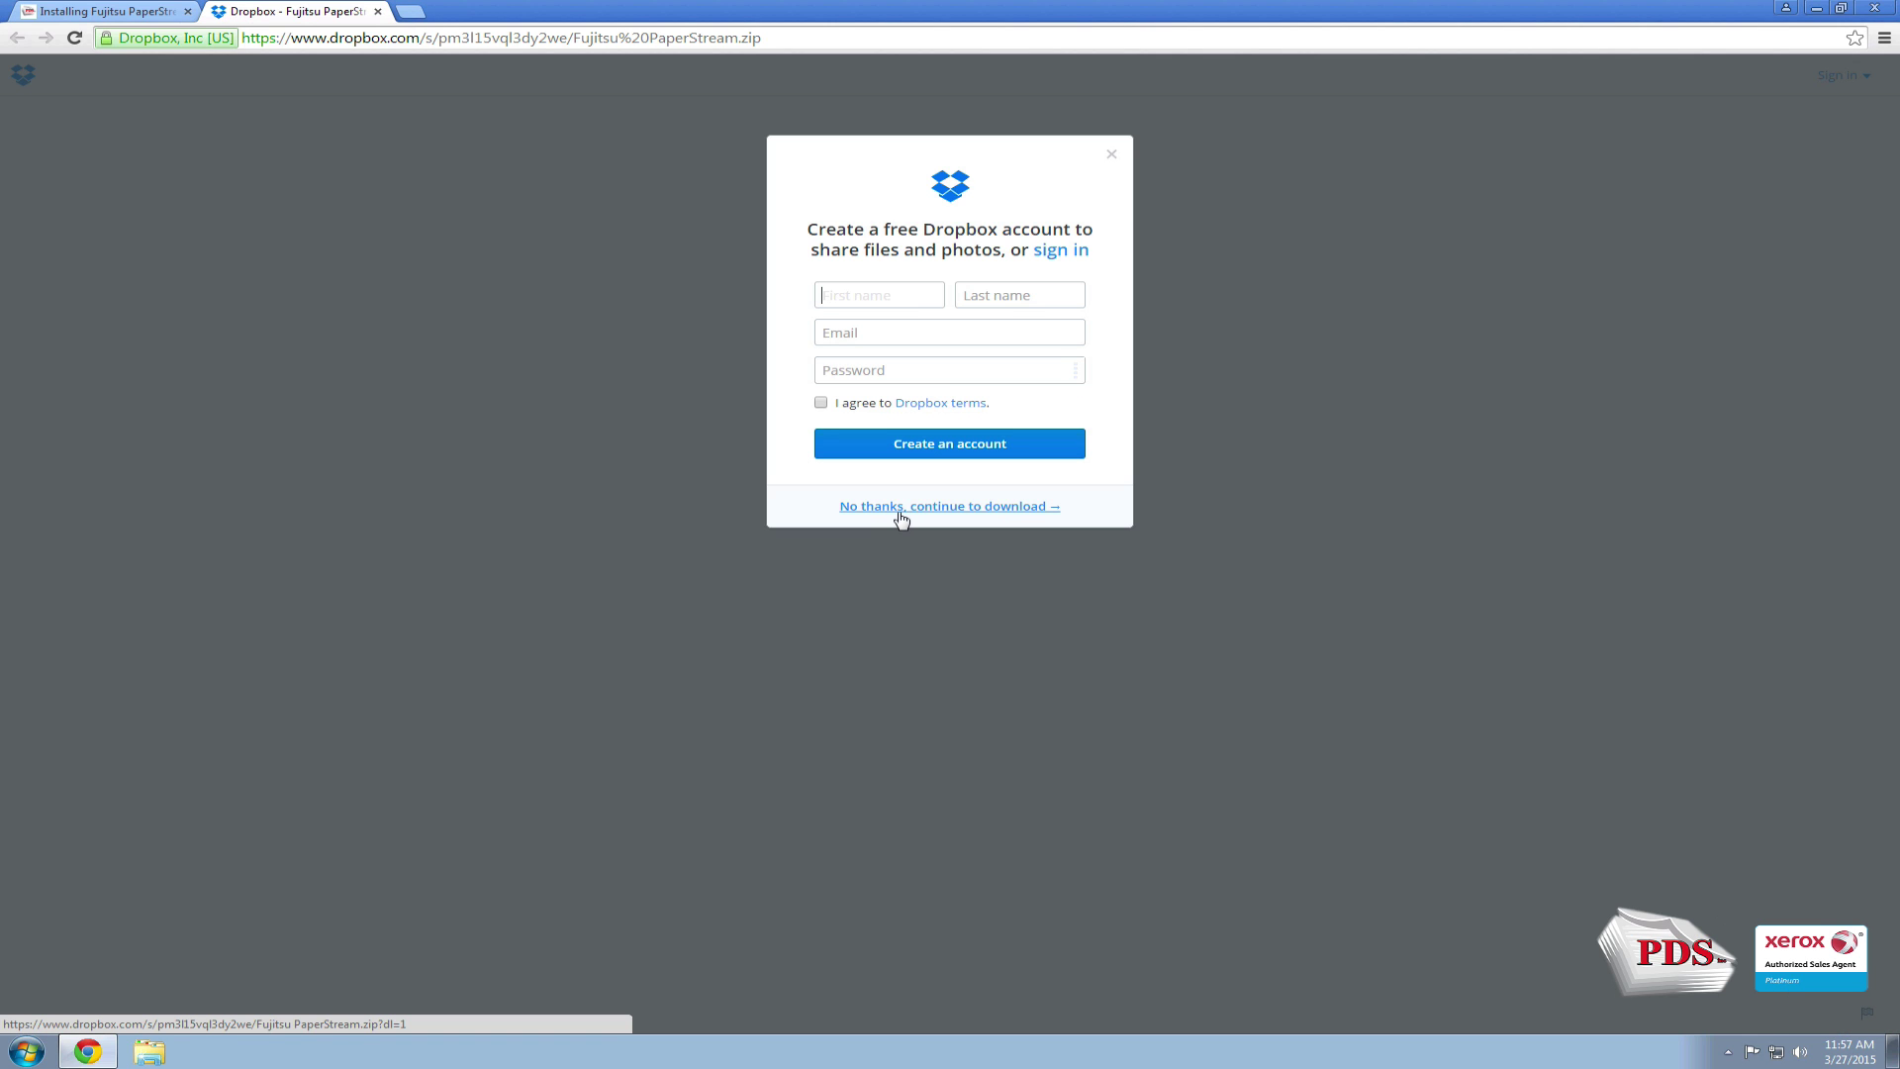
pyautogui.click(903, 508)
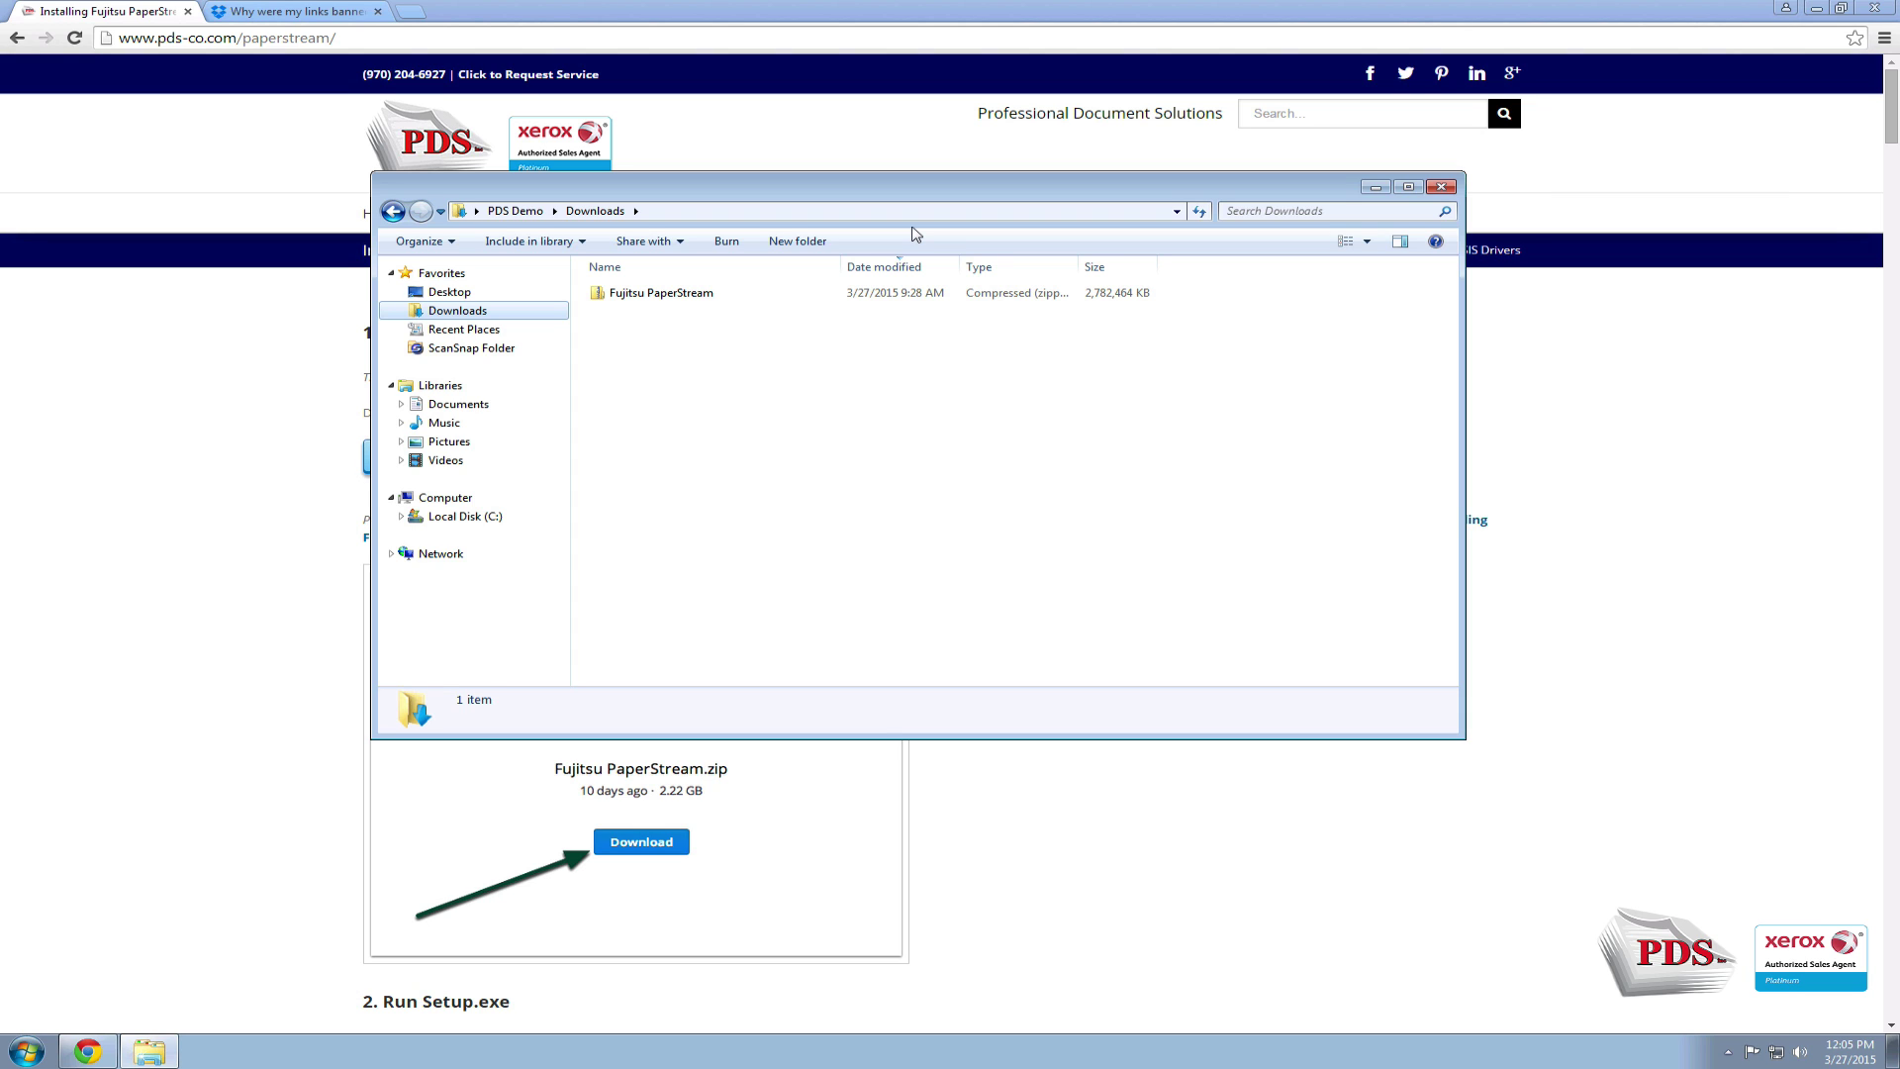
# Step: Unblock the downloaded Fujitsu PaperStream zip file in its properties
pyautogui.click(695, 301)
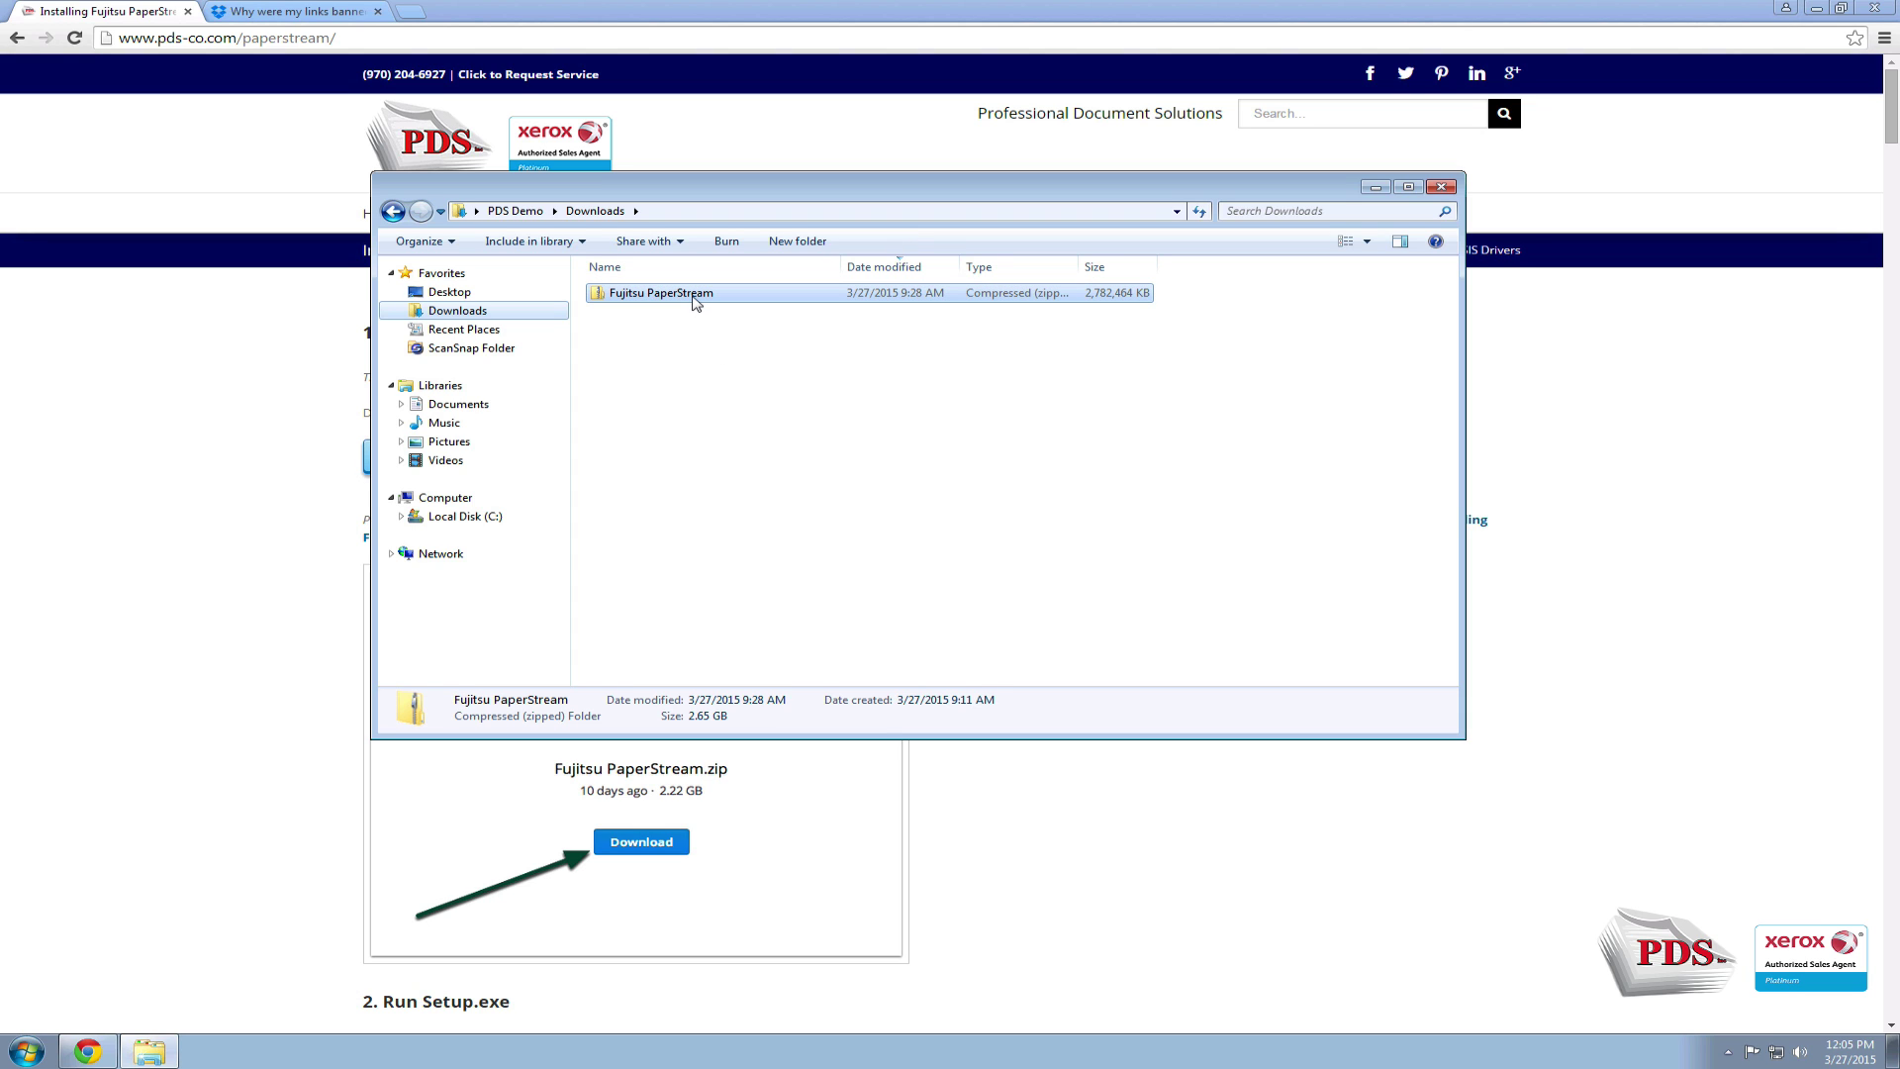
pyautogui.rightClick(694, 297)
pyautogui.click(737, 613)
pyautogui.click(1005, 663)
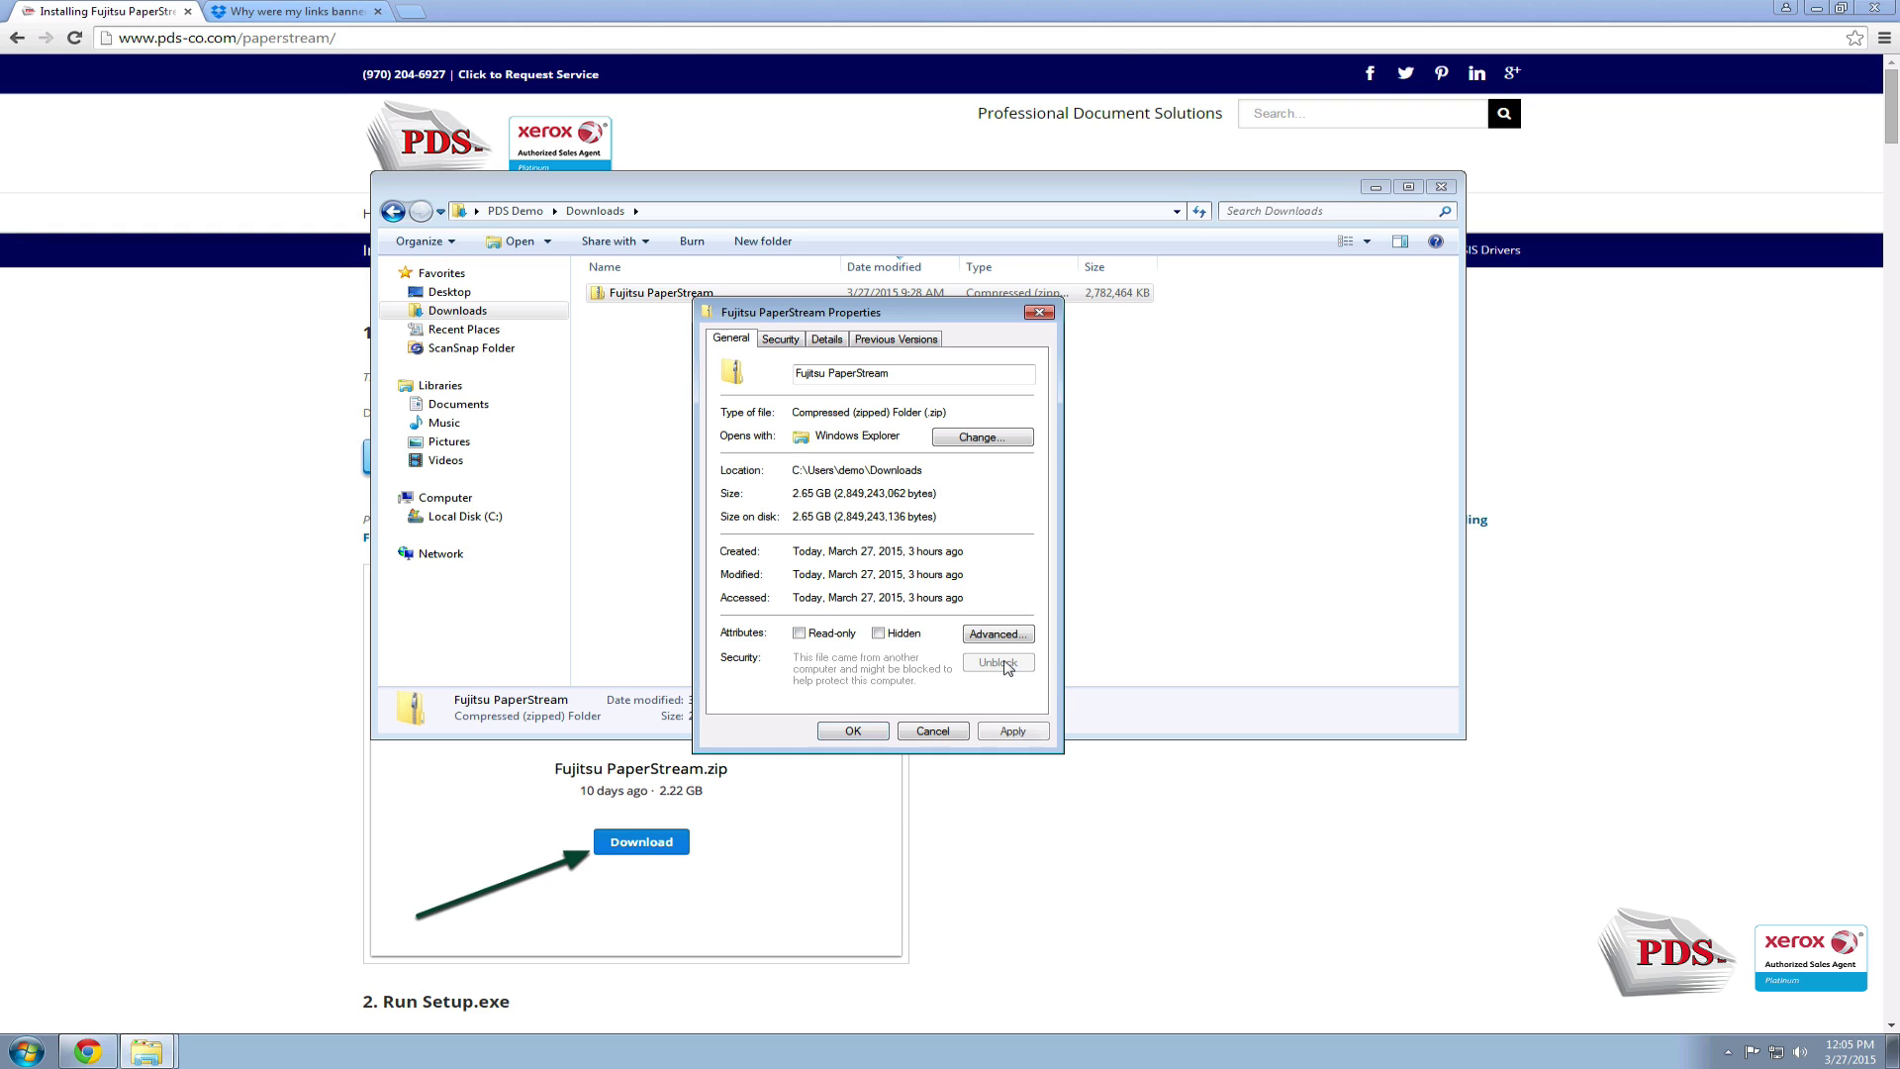
pyautogui.click(853, 730)
pyautogui.click(779, 544)
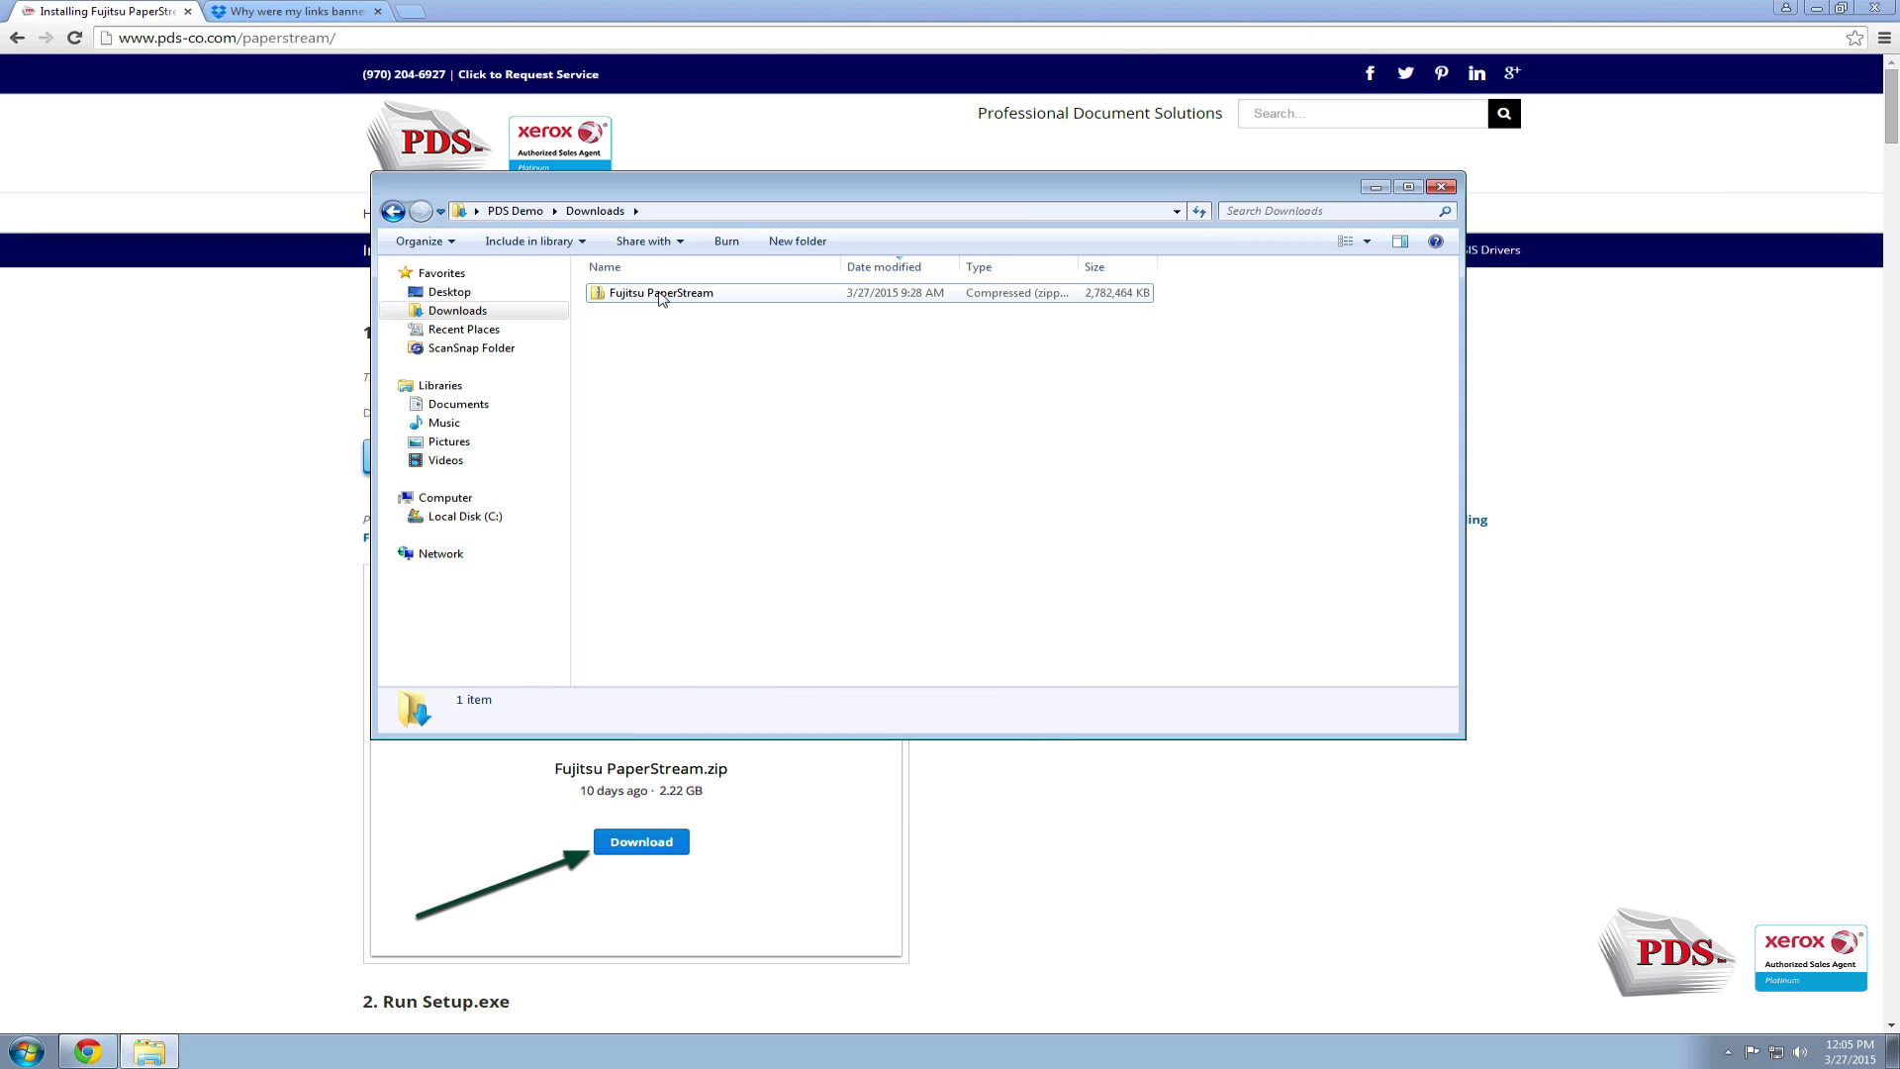
# Step: Extract all contents of the Fujitsu PaperStream zip file in the Downloads folder
pyautogui.click(661, 294)
pyautogui.rightClick(660, 292)
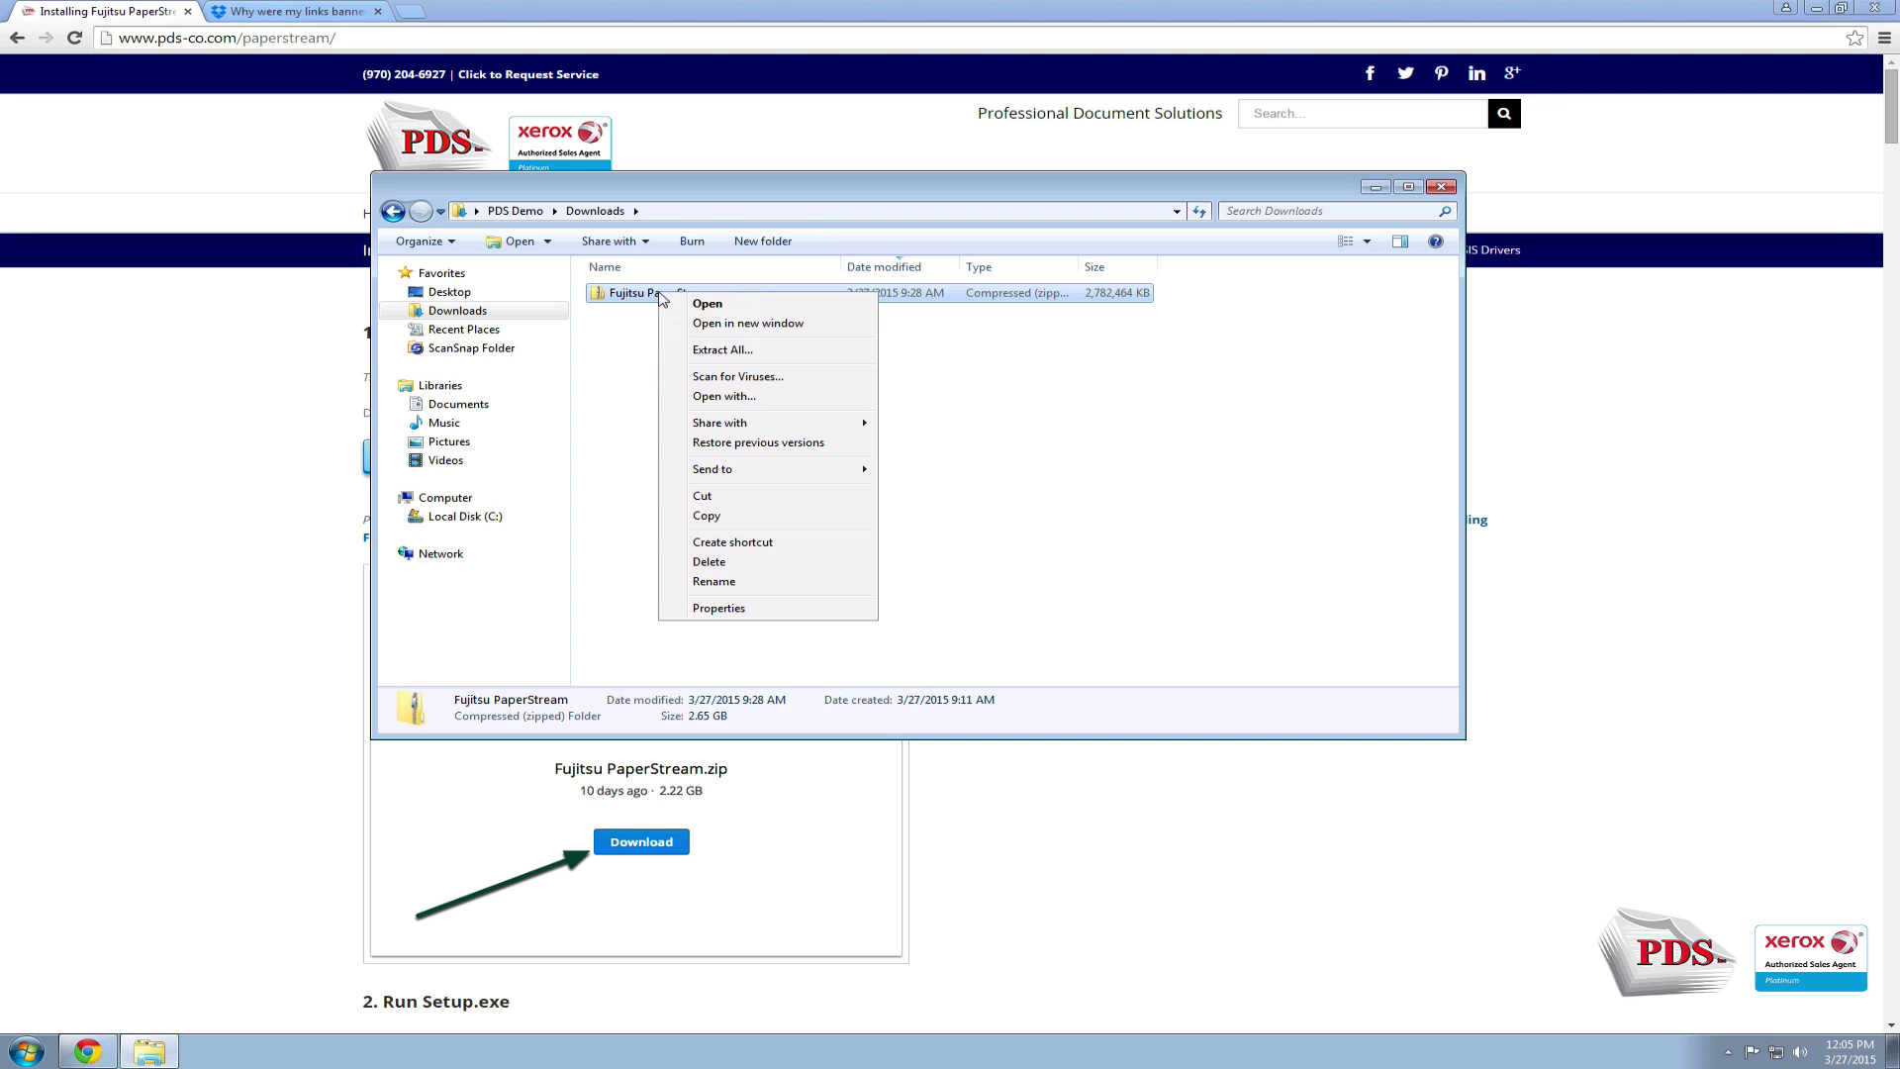
pyautogui.click(723, 351)
pyautogui.click(1136, 695)
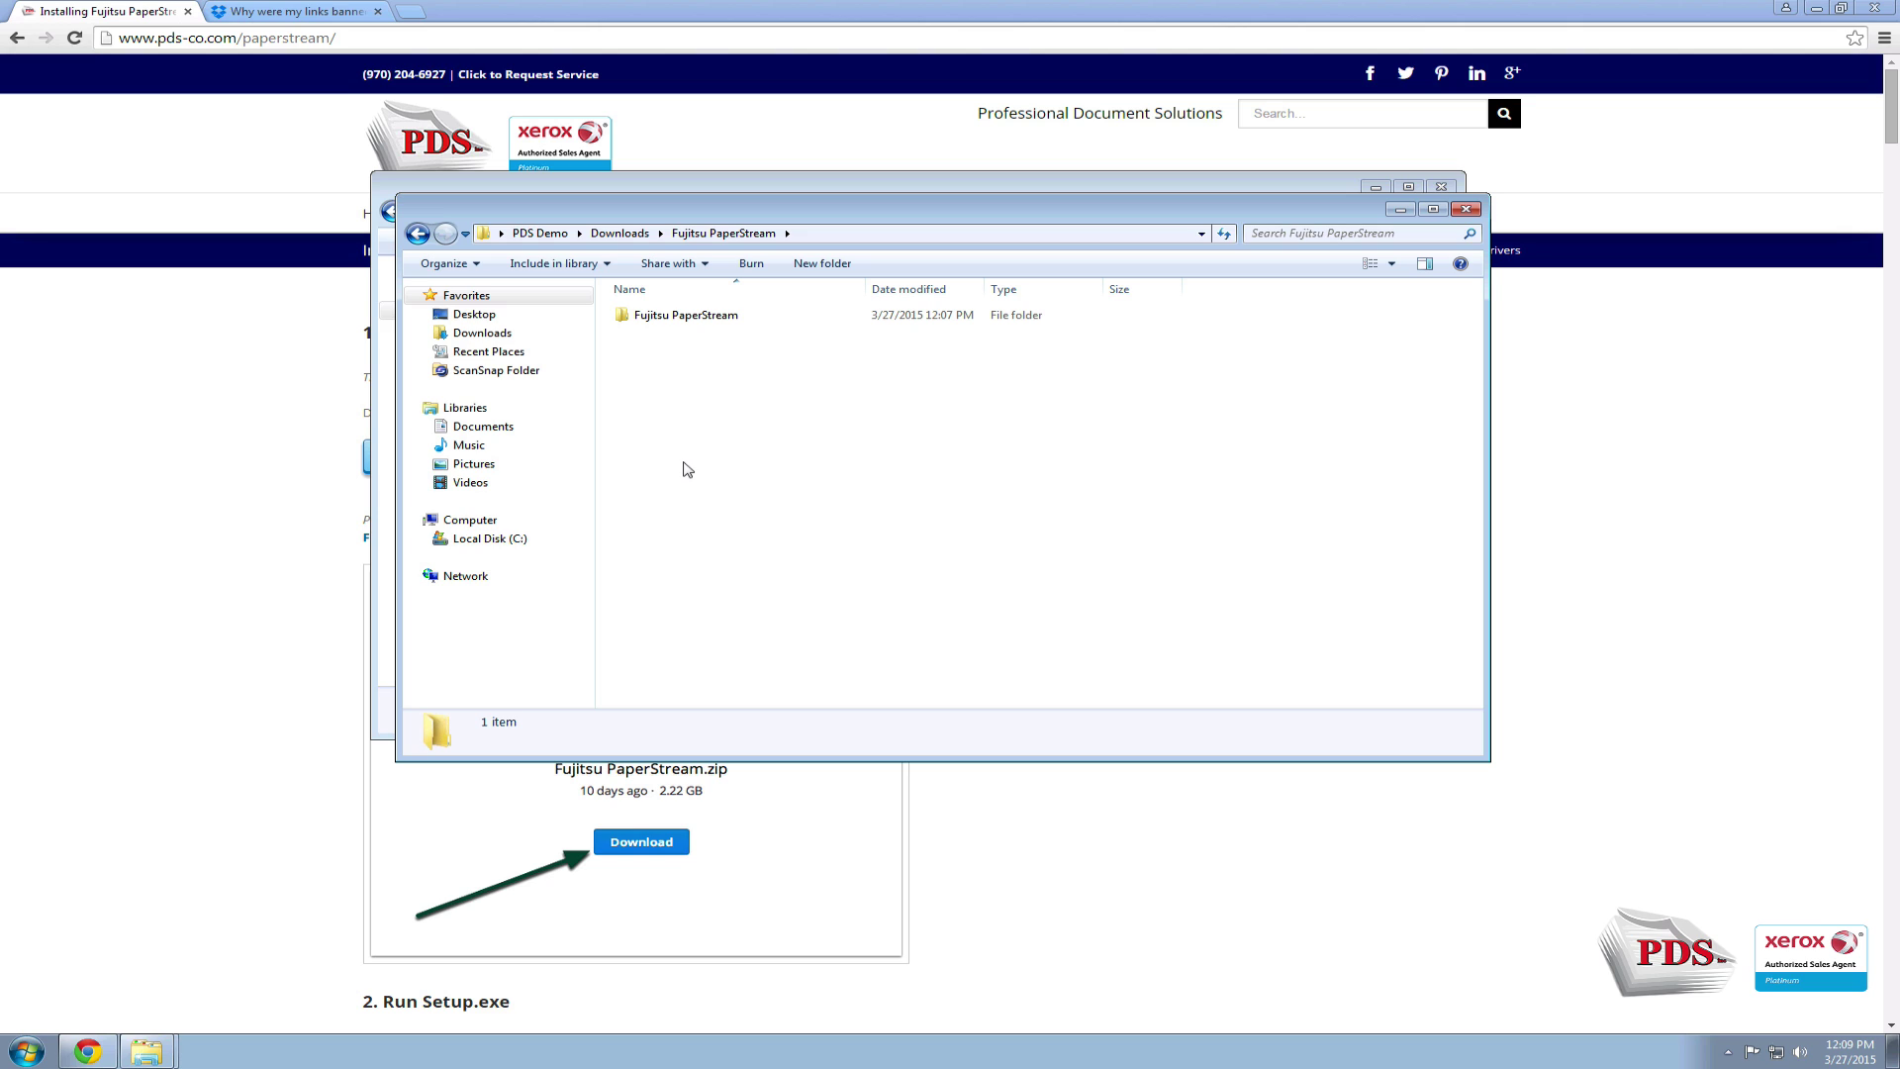
# Step: Run Setup as administrator from the "1. Fujitsu PaperStream" folder inside the extracted package
pyautogui.doubleClick(693, 317)
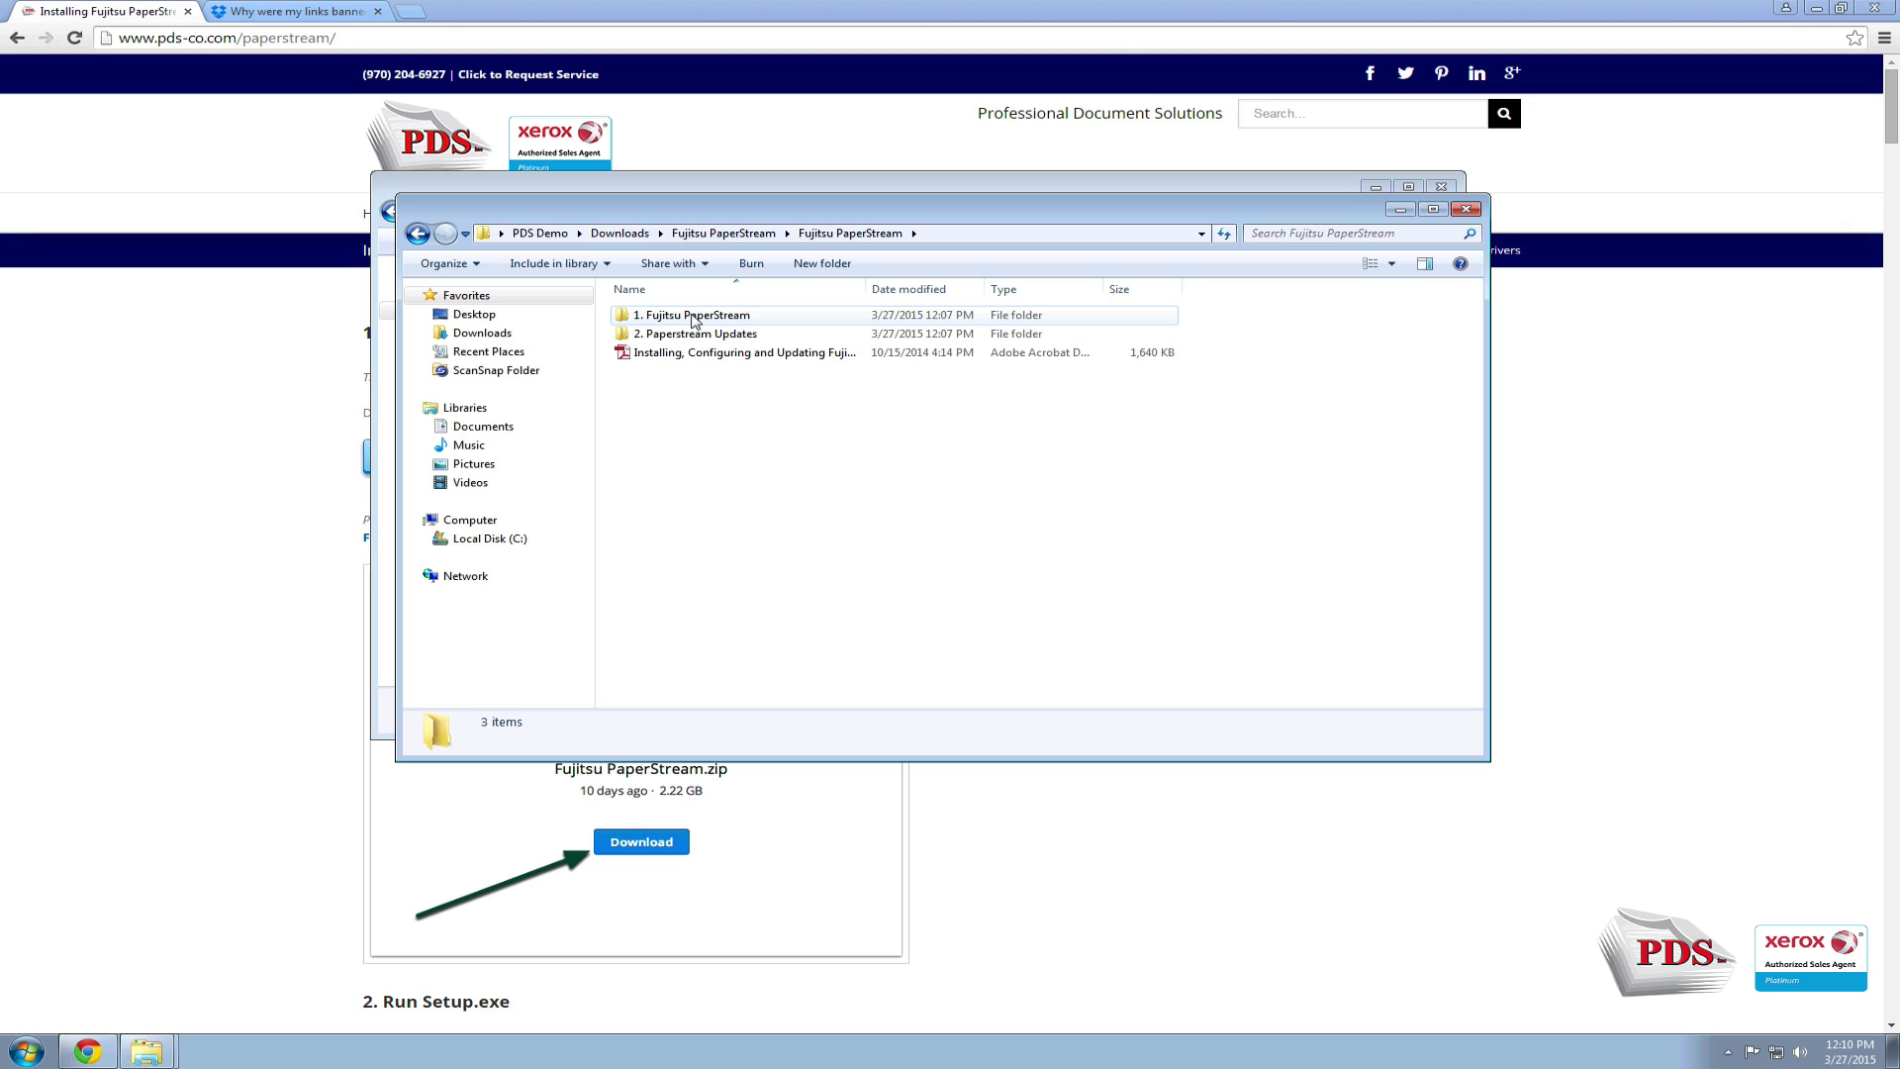
pyautogui.click(695, 316)
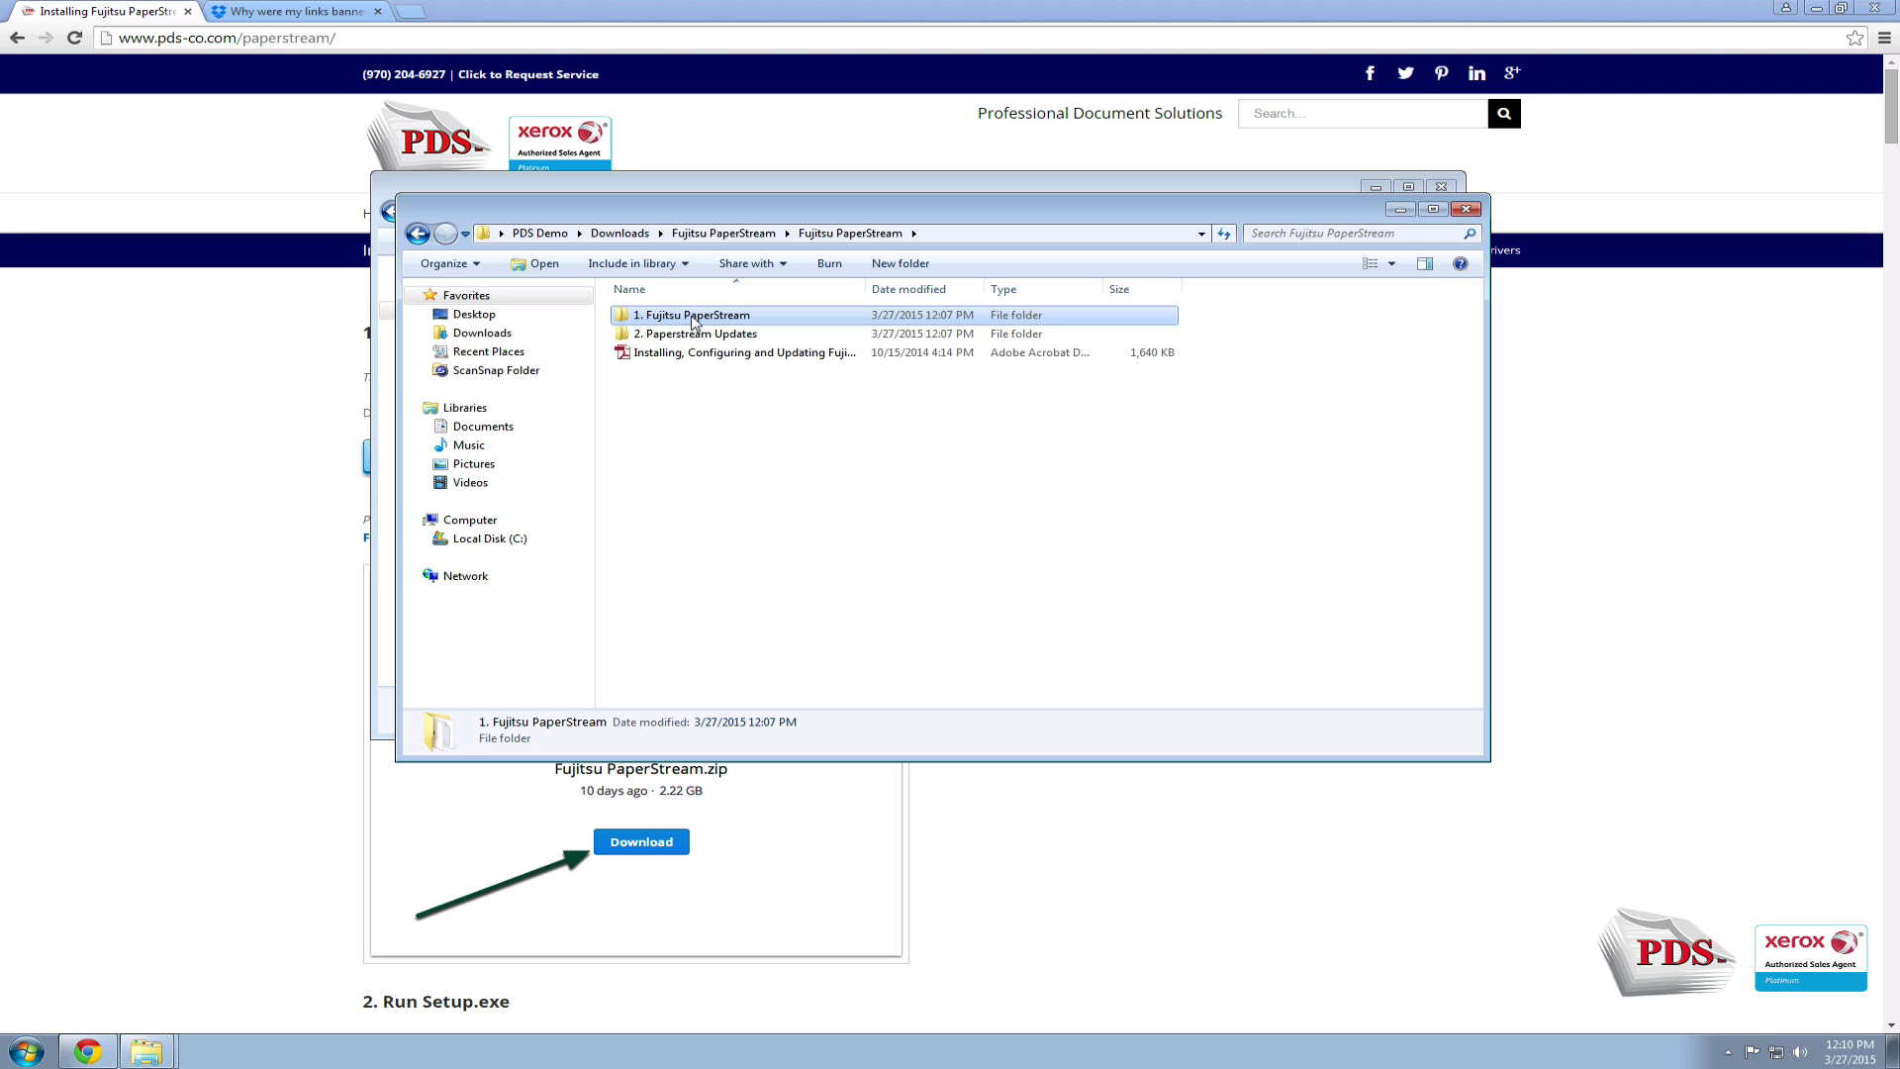
pyautogui.doubleClick(696, 319)
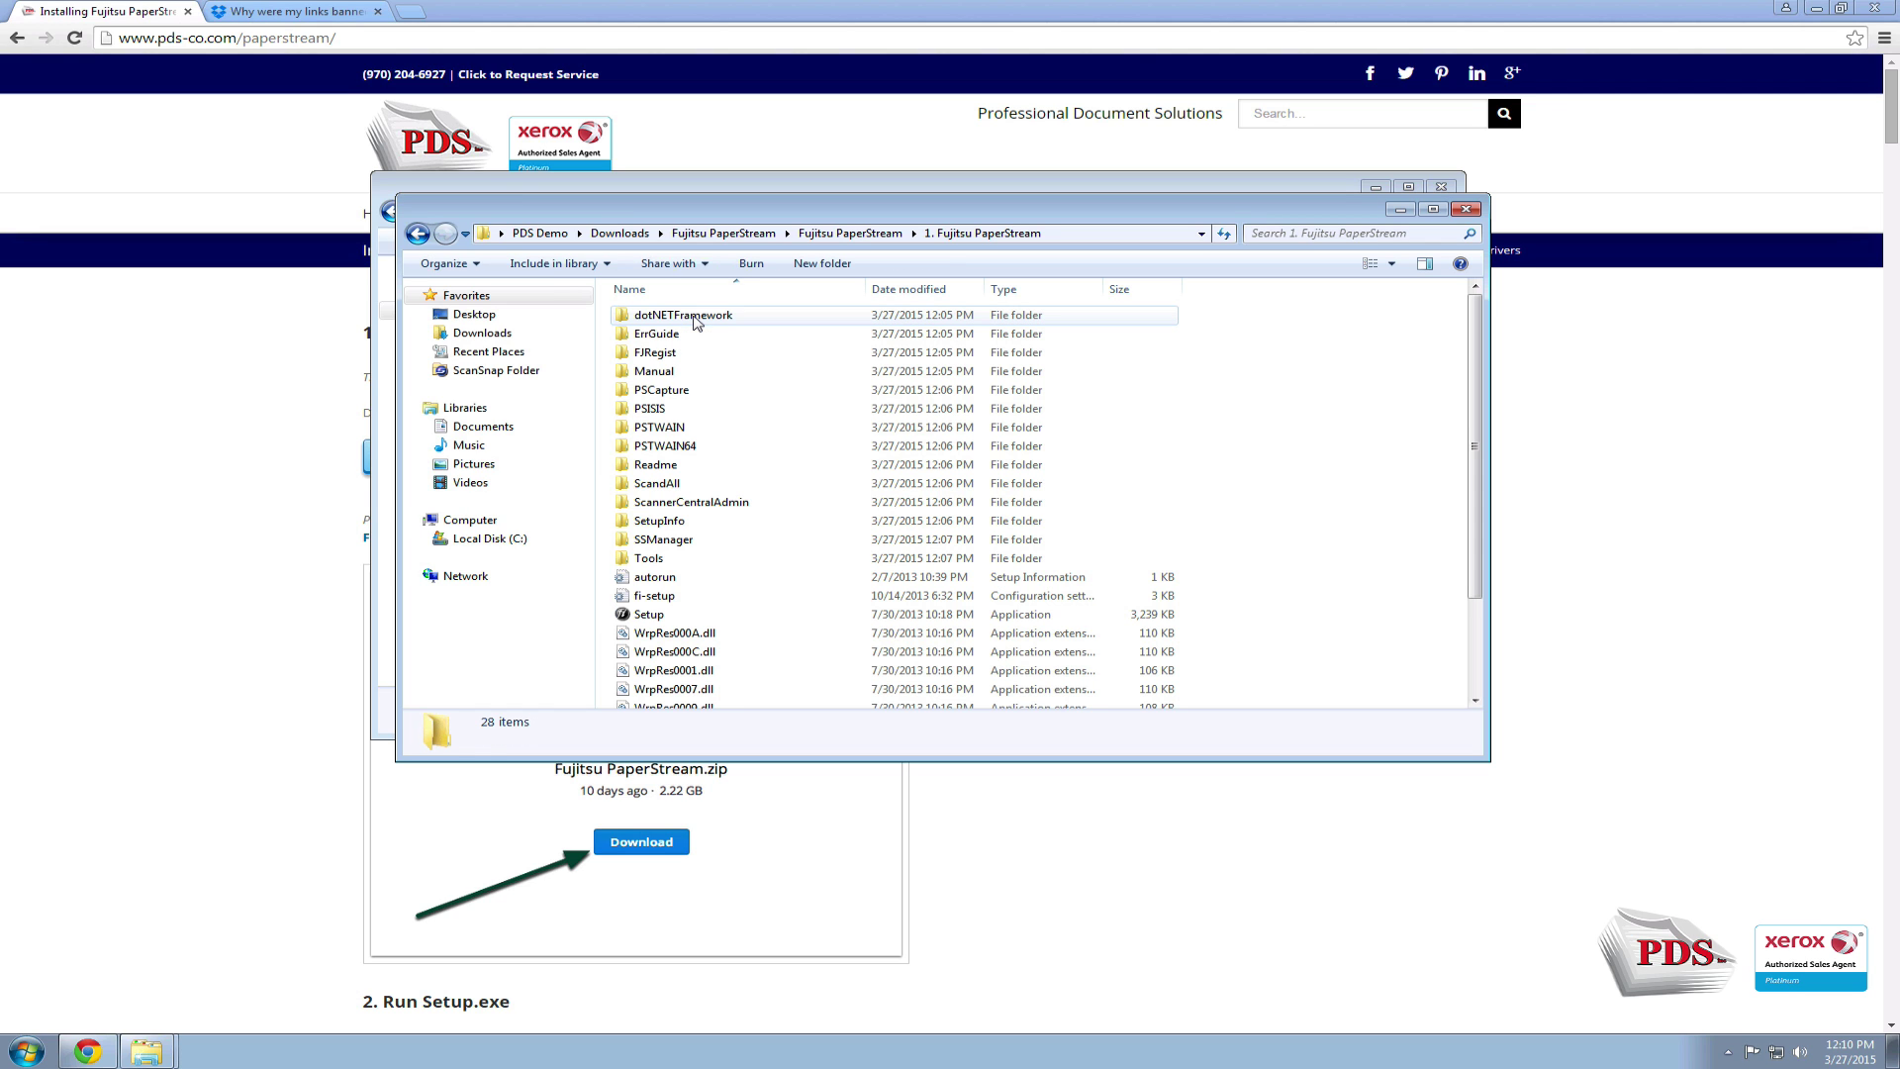
pyautogui.click(636, 616)
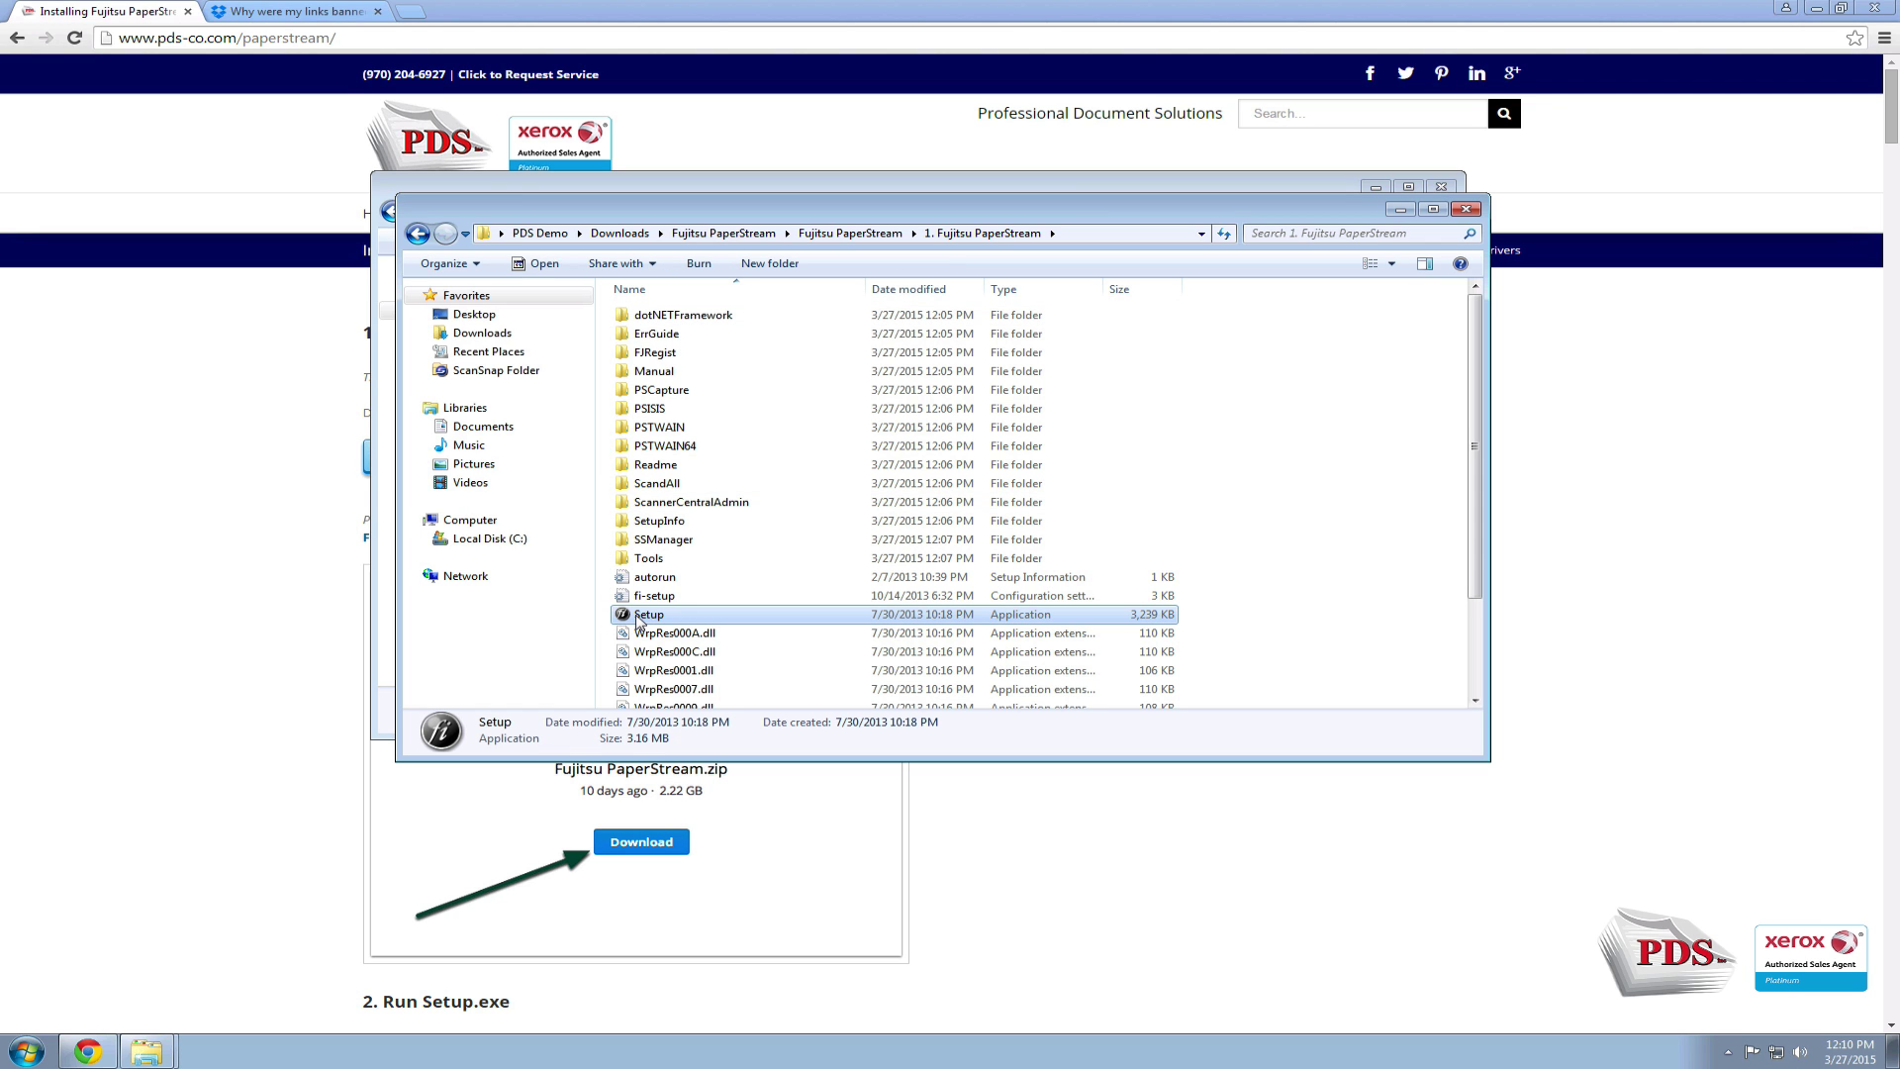
pyautogui.rightClick(638, 618)
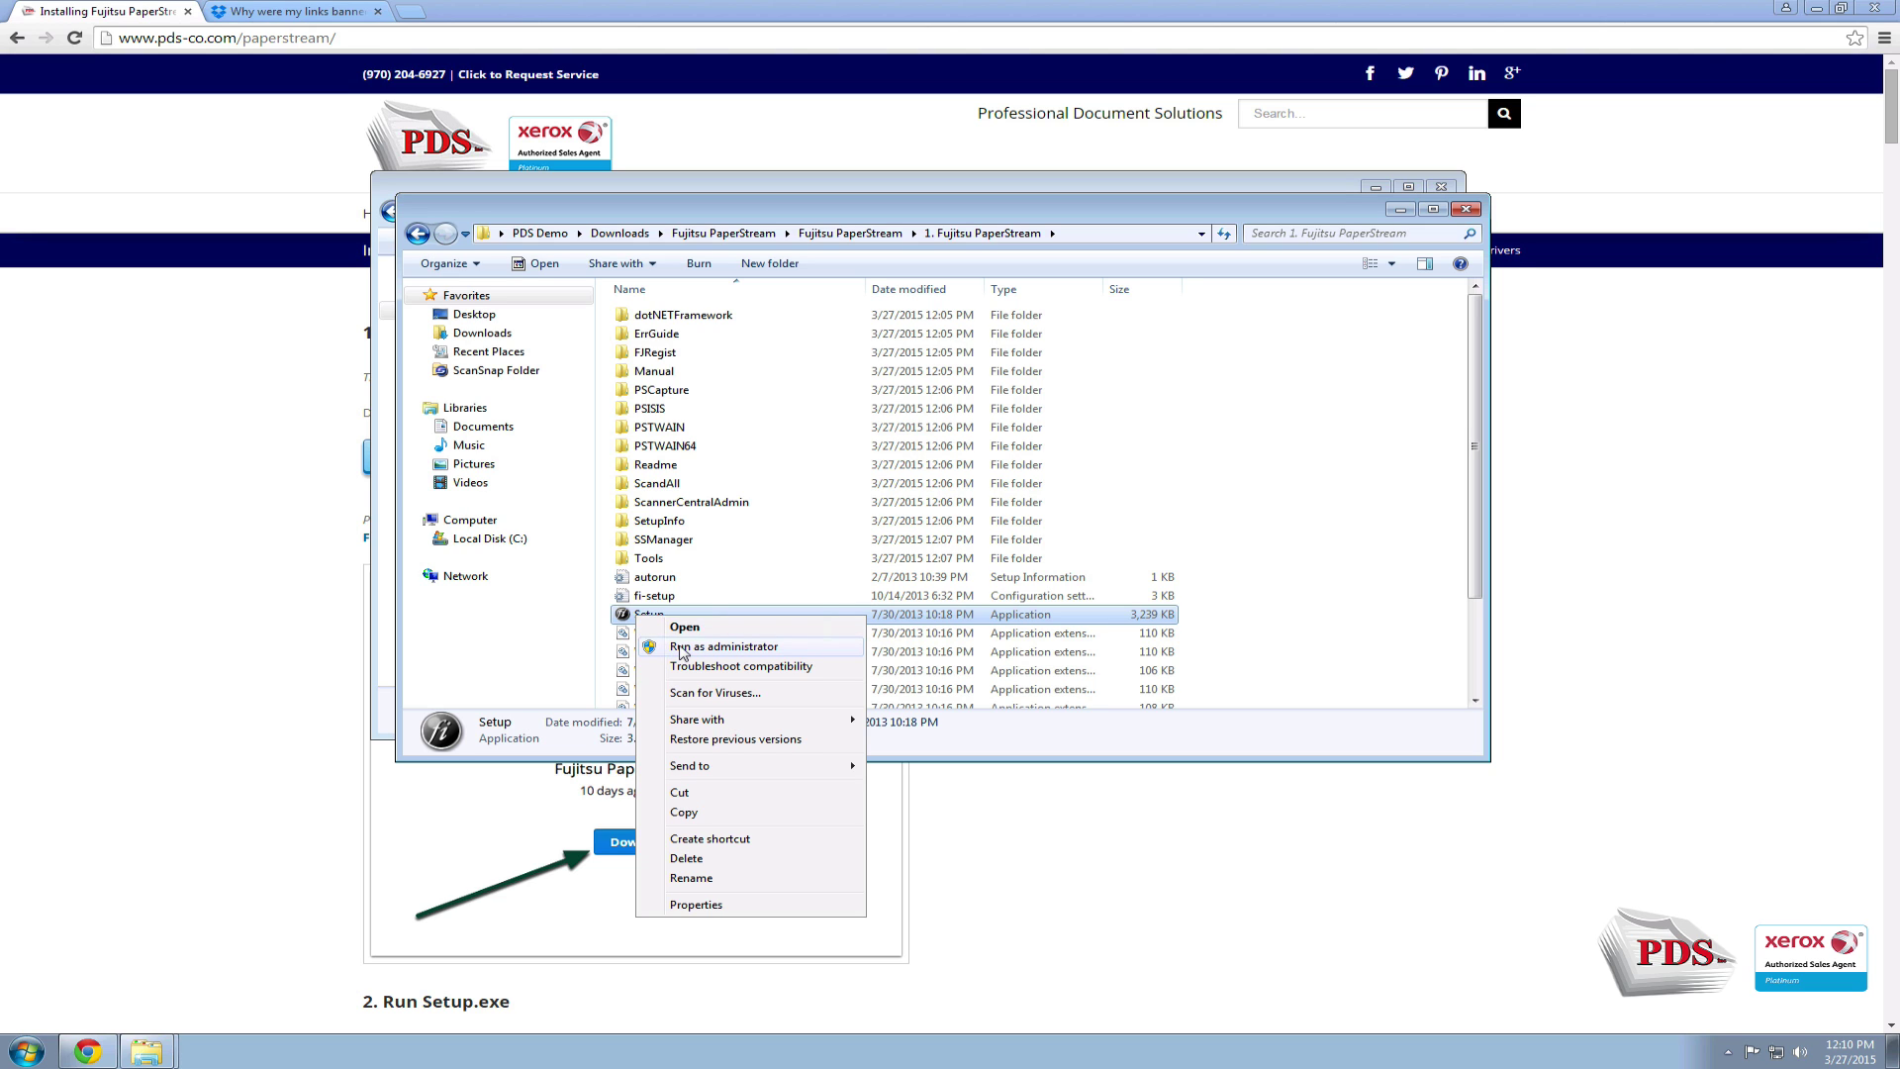
pyautogui.click(681, 649)
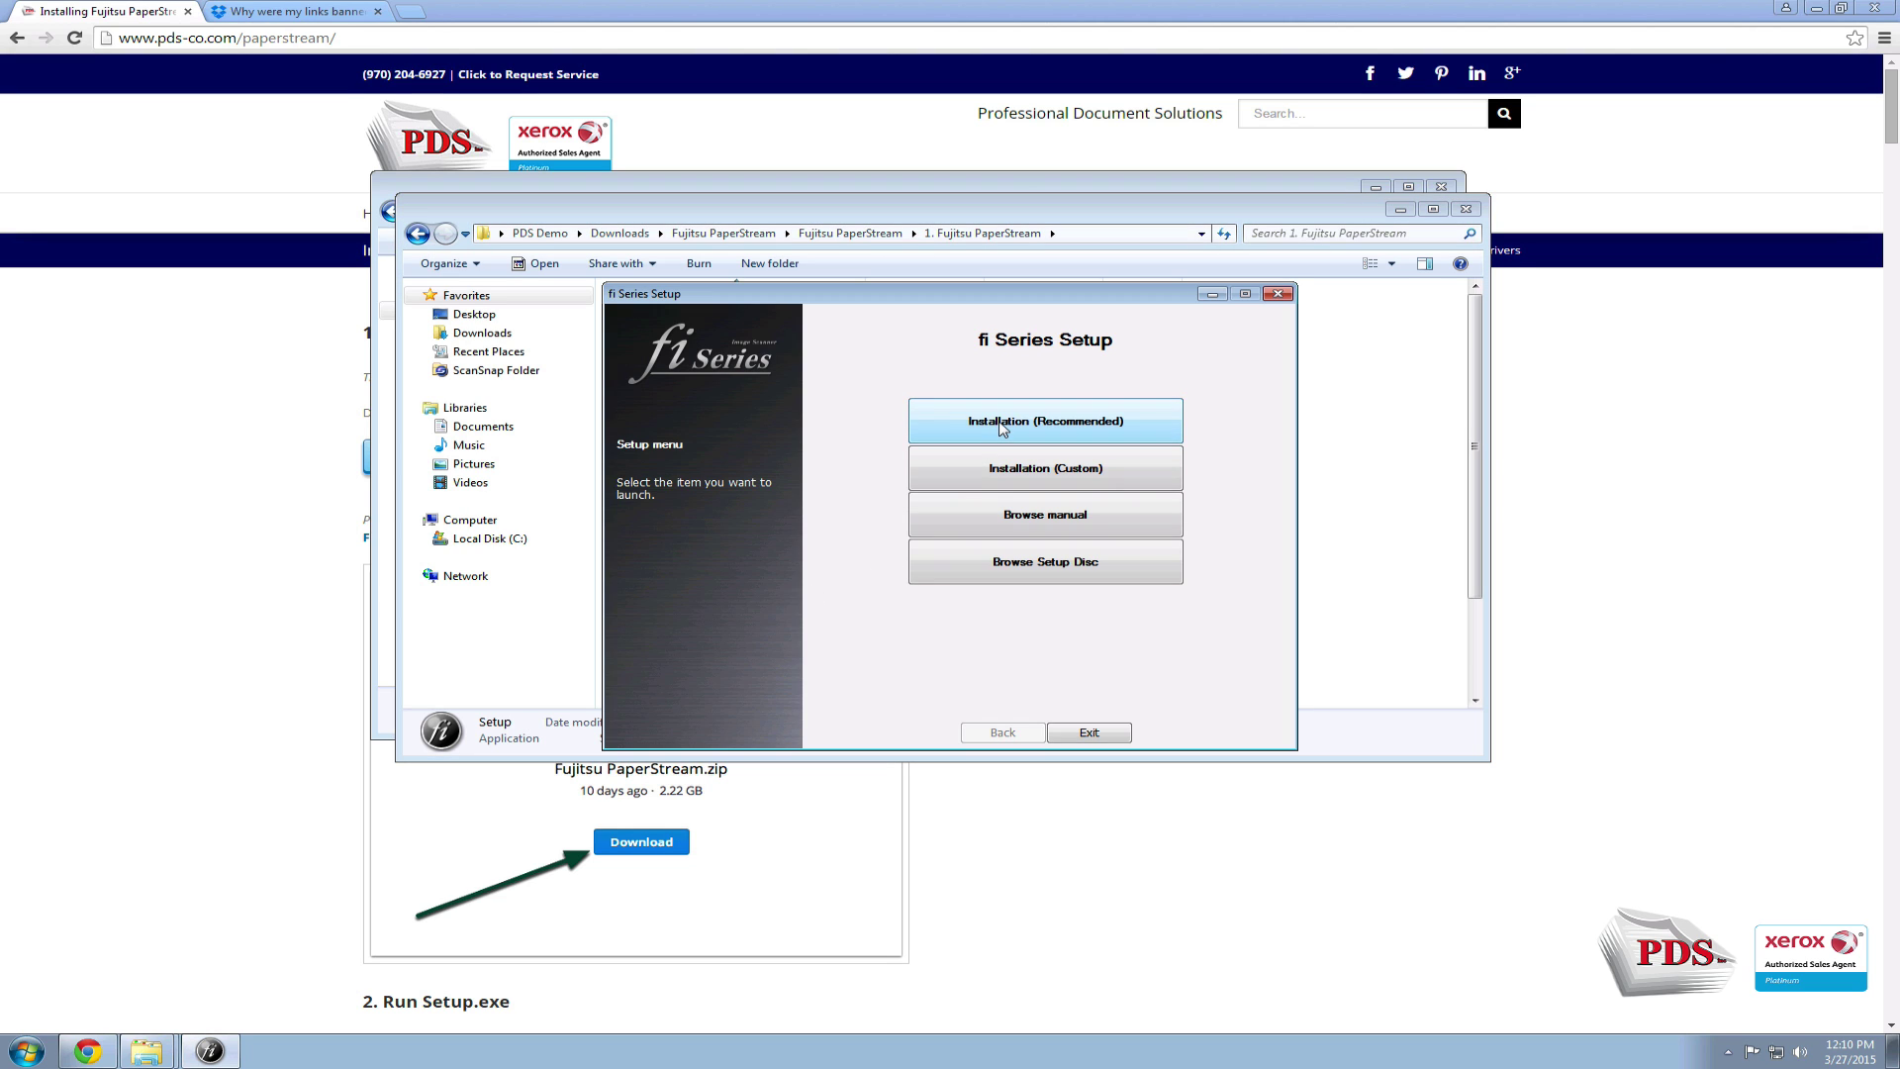
# Step: Start the recommended fi Series installation and dismiss the product registration with the option never to register
pyautogui.click(1001, 425)
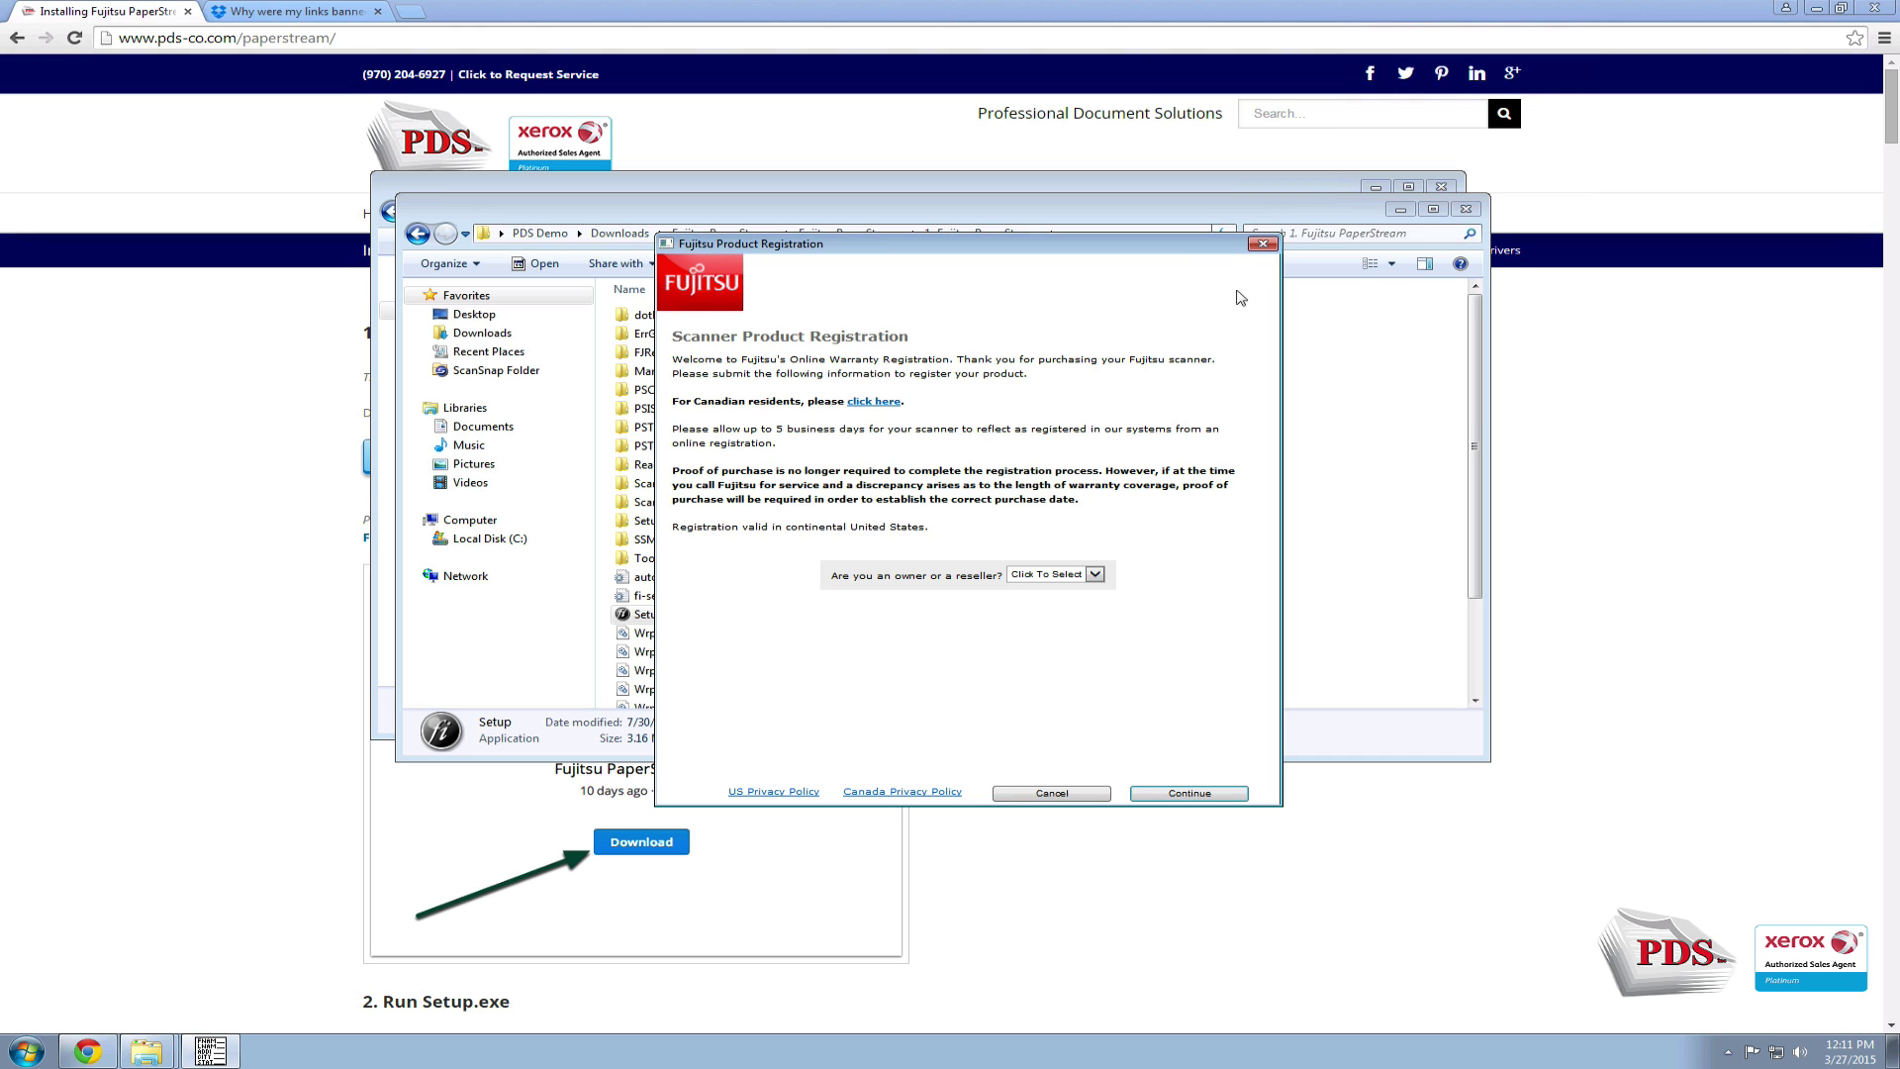
pyautogui.click(1262, 244)
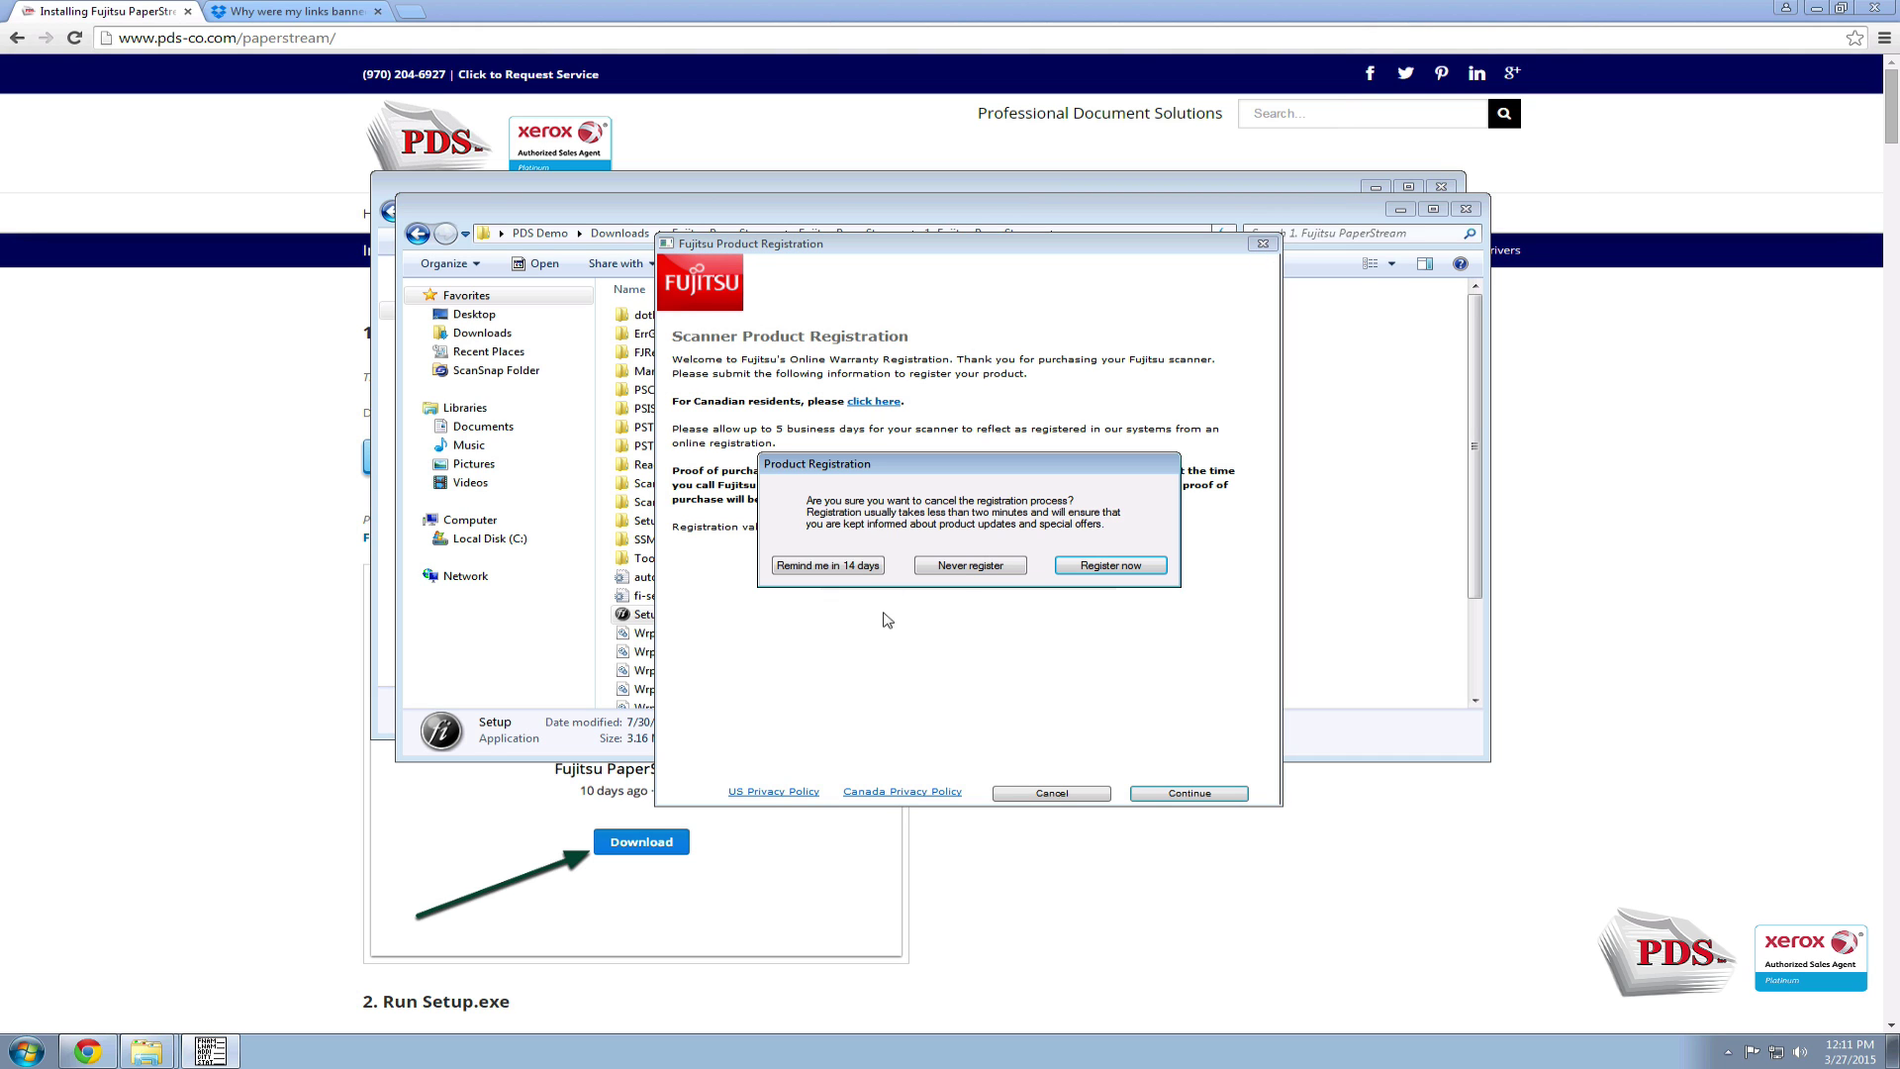
pyautogui.click(965, 569)
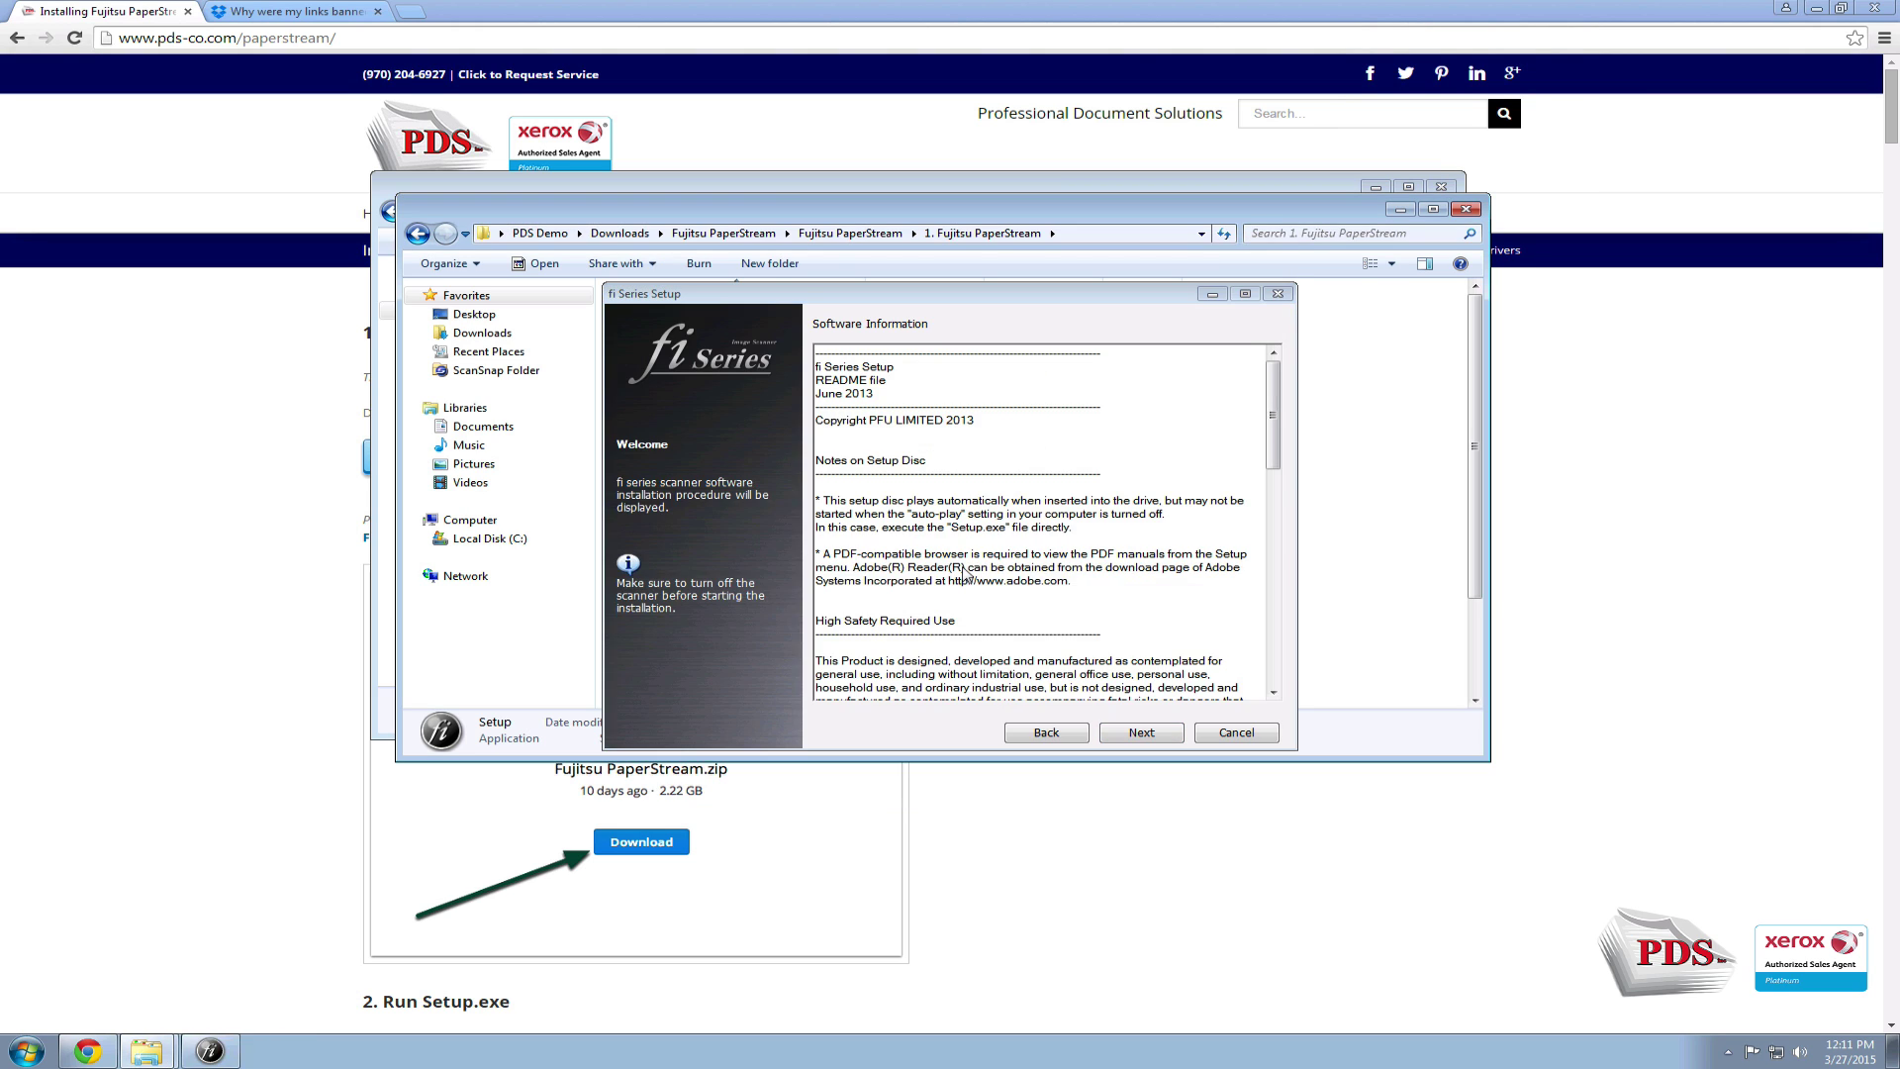
# Step: Accept the license terms for the listed fi Series software, install it and finish the setup
pyautogui.click(1142, 733)
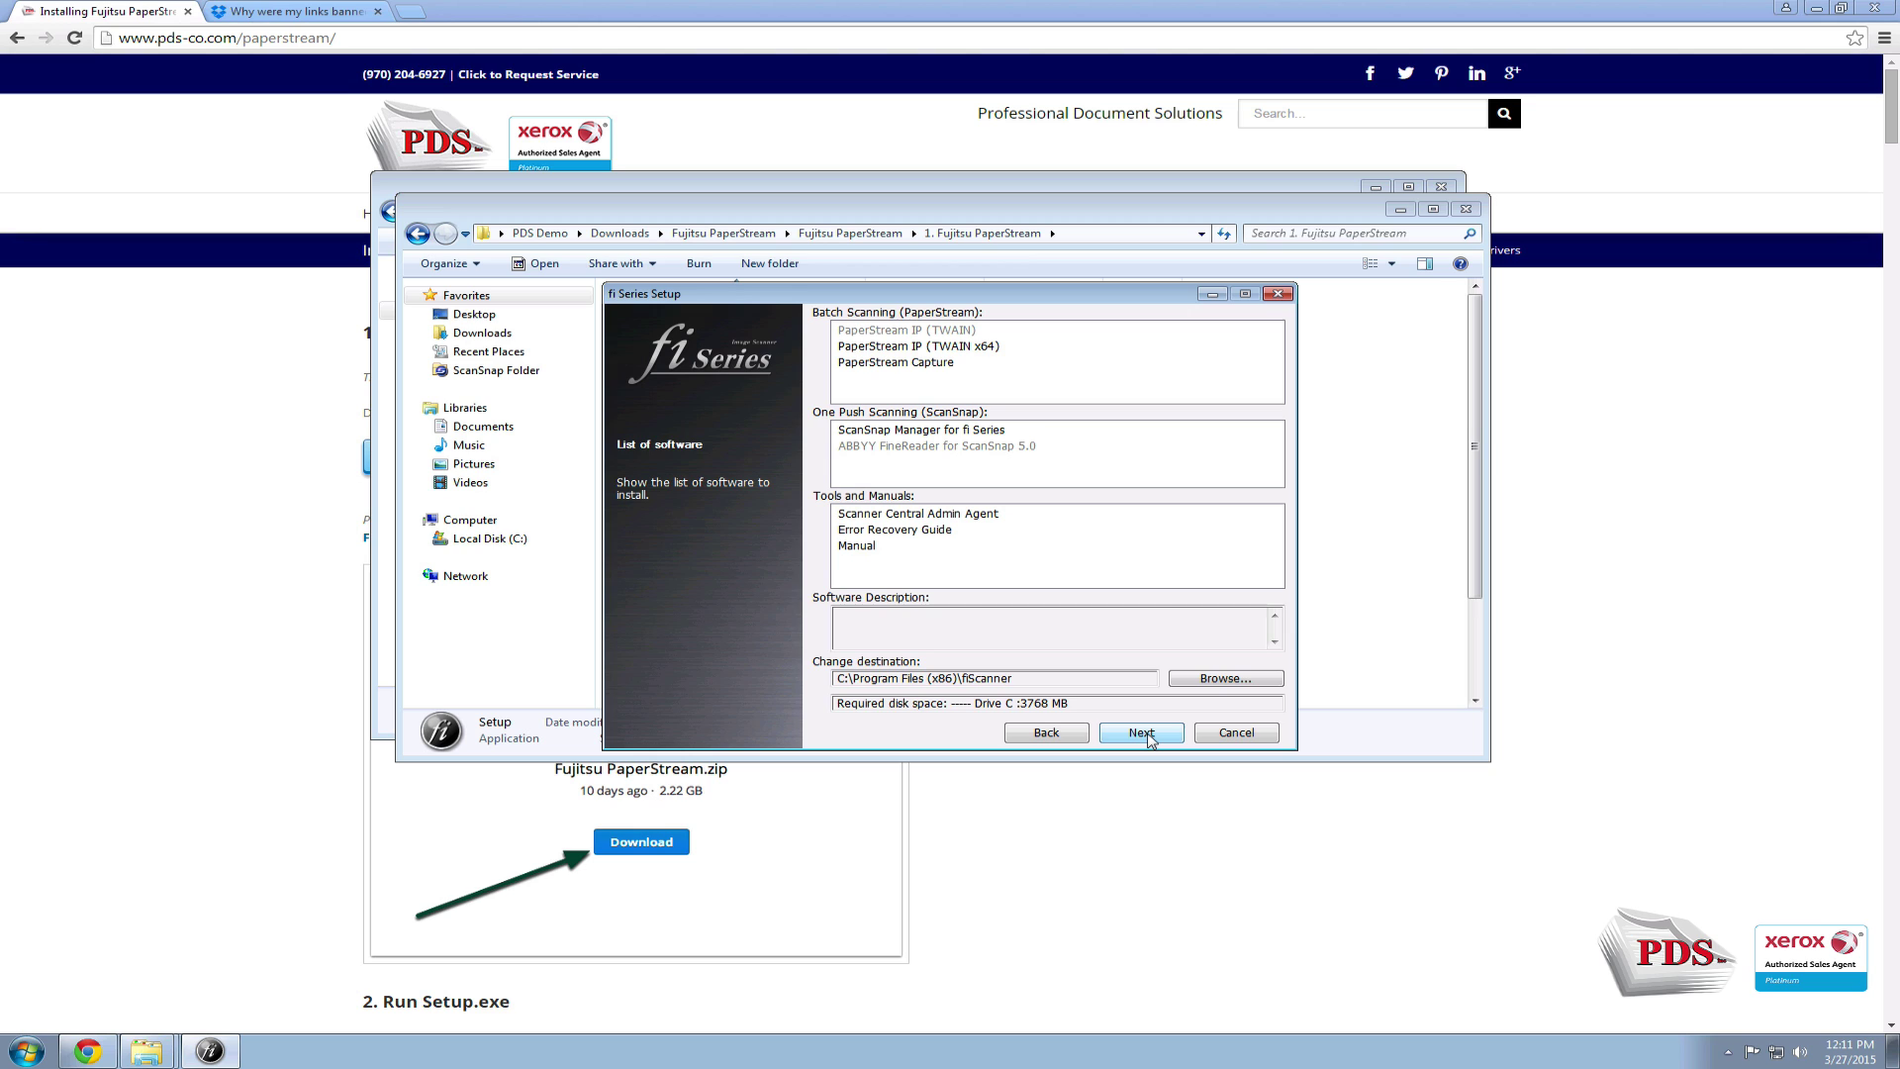
pyautogui.click(1143, 734)
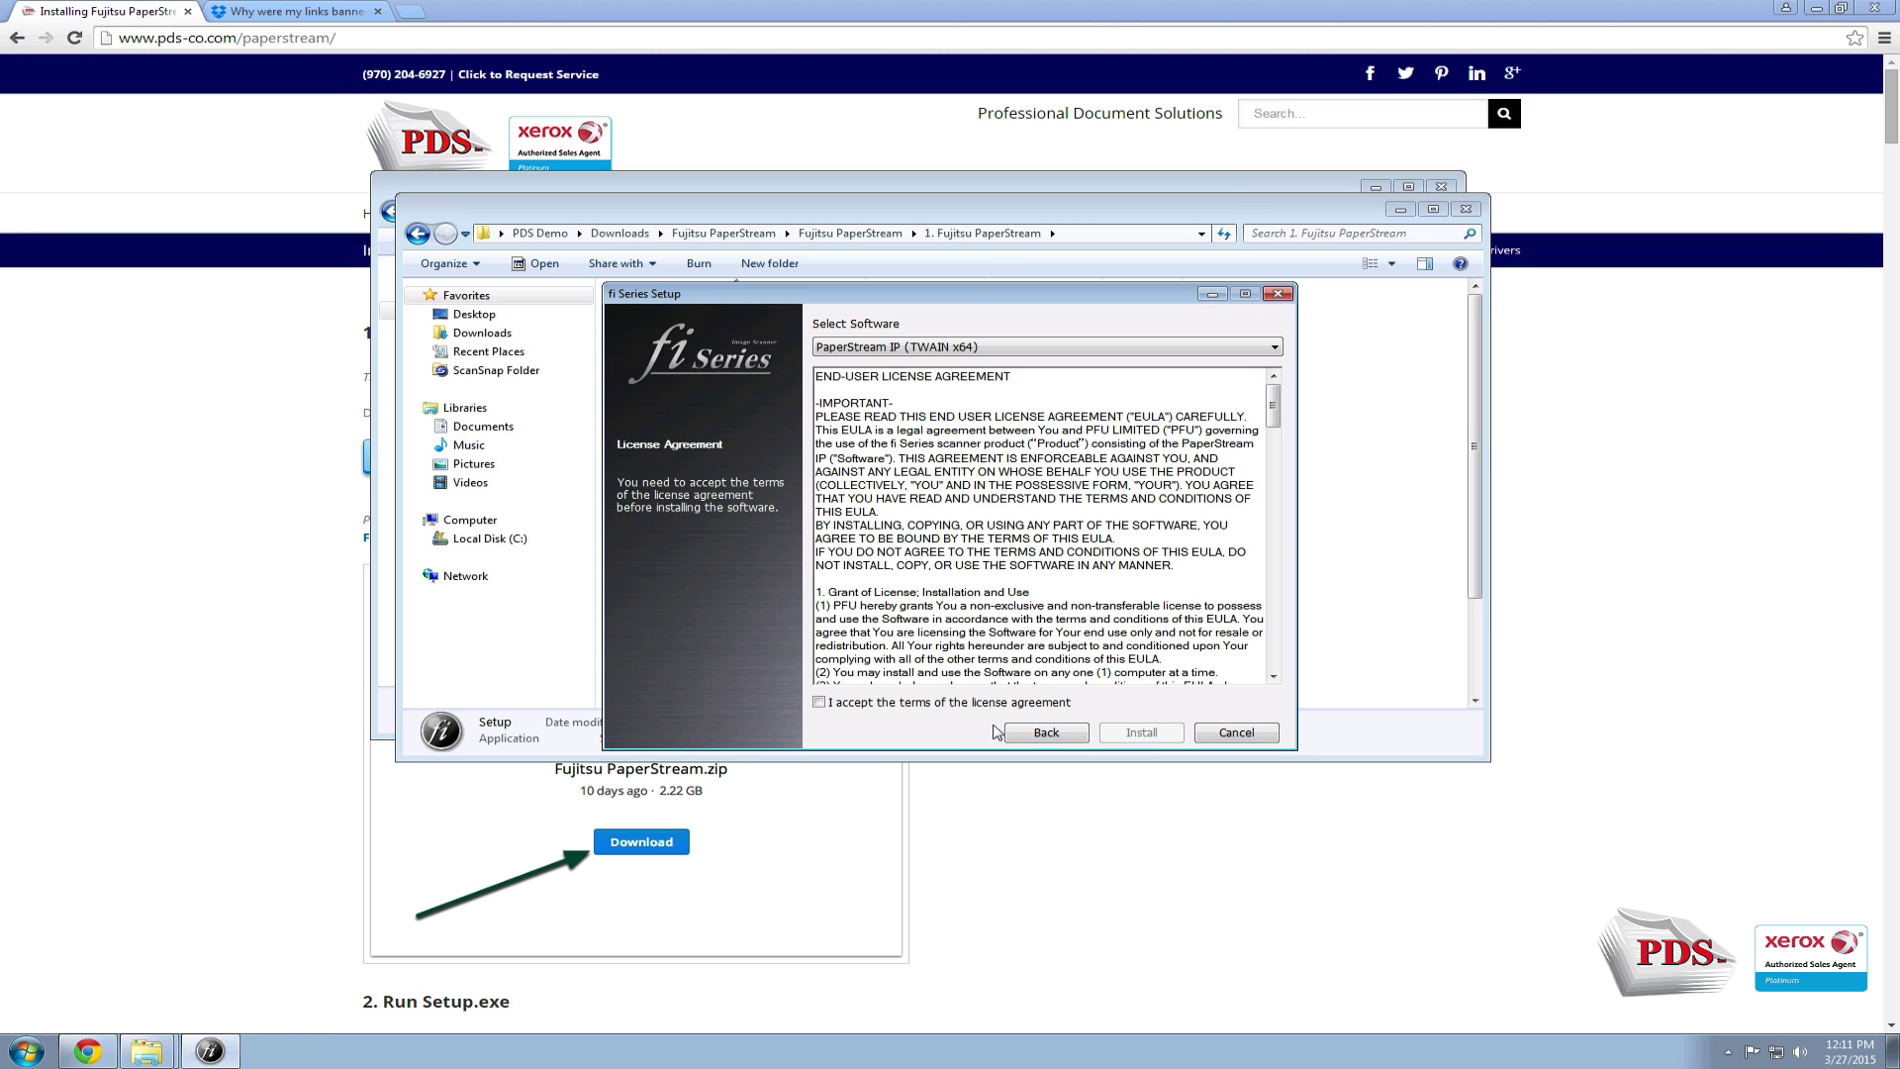
pyautogui.click(858, 703)
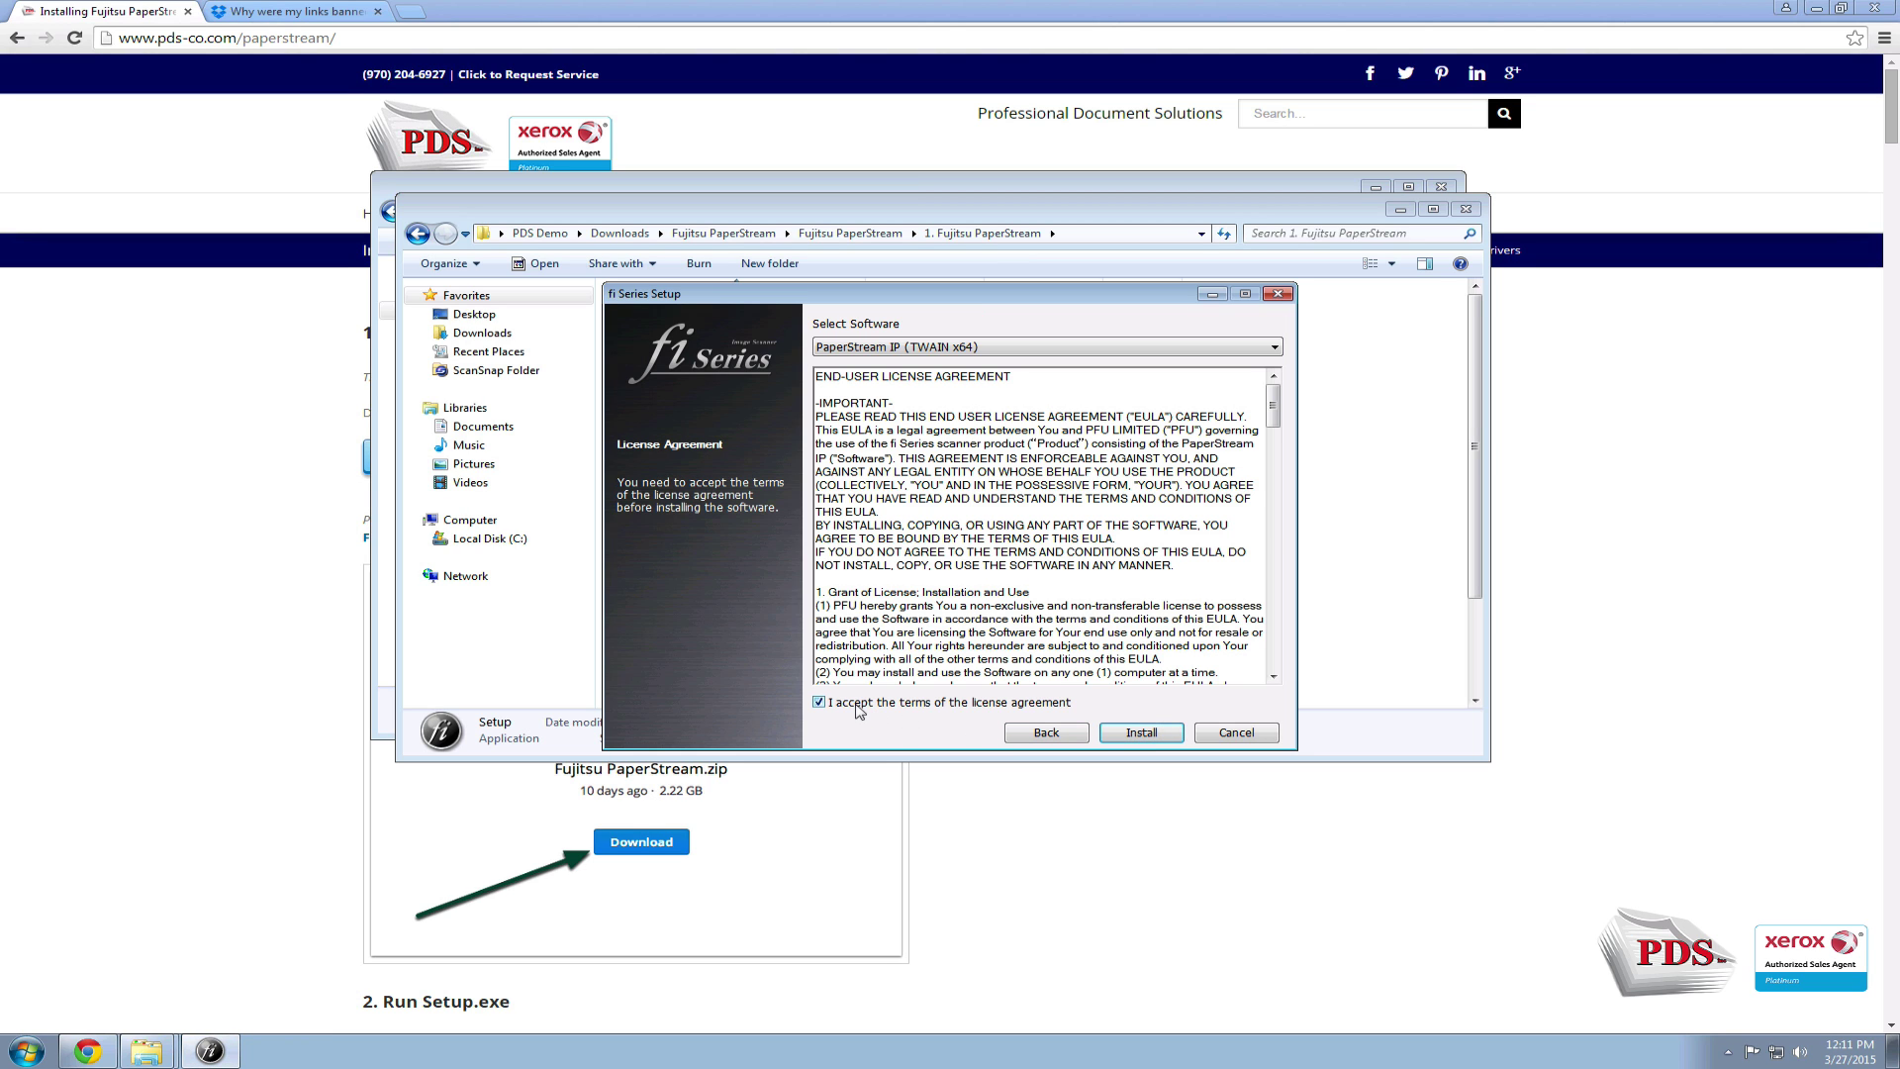
pyautogui.click(1143, 734)
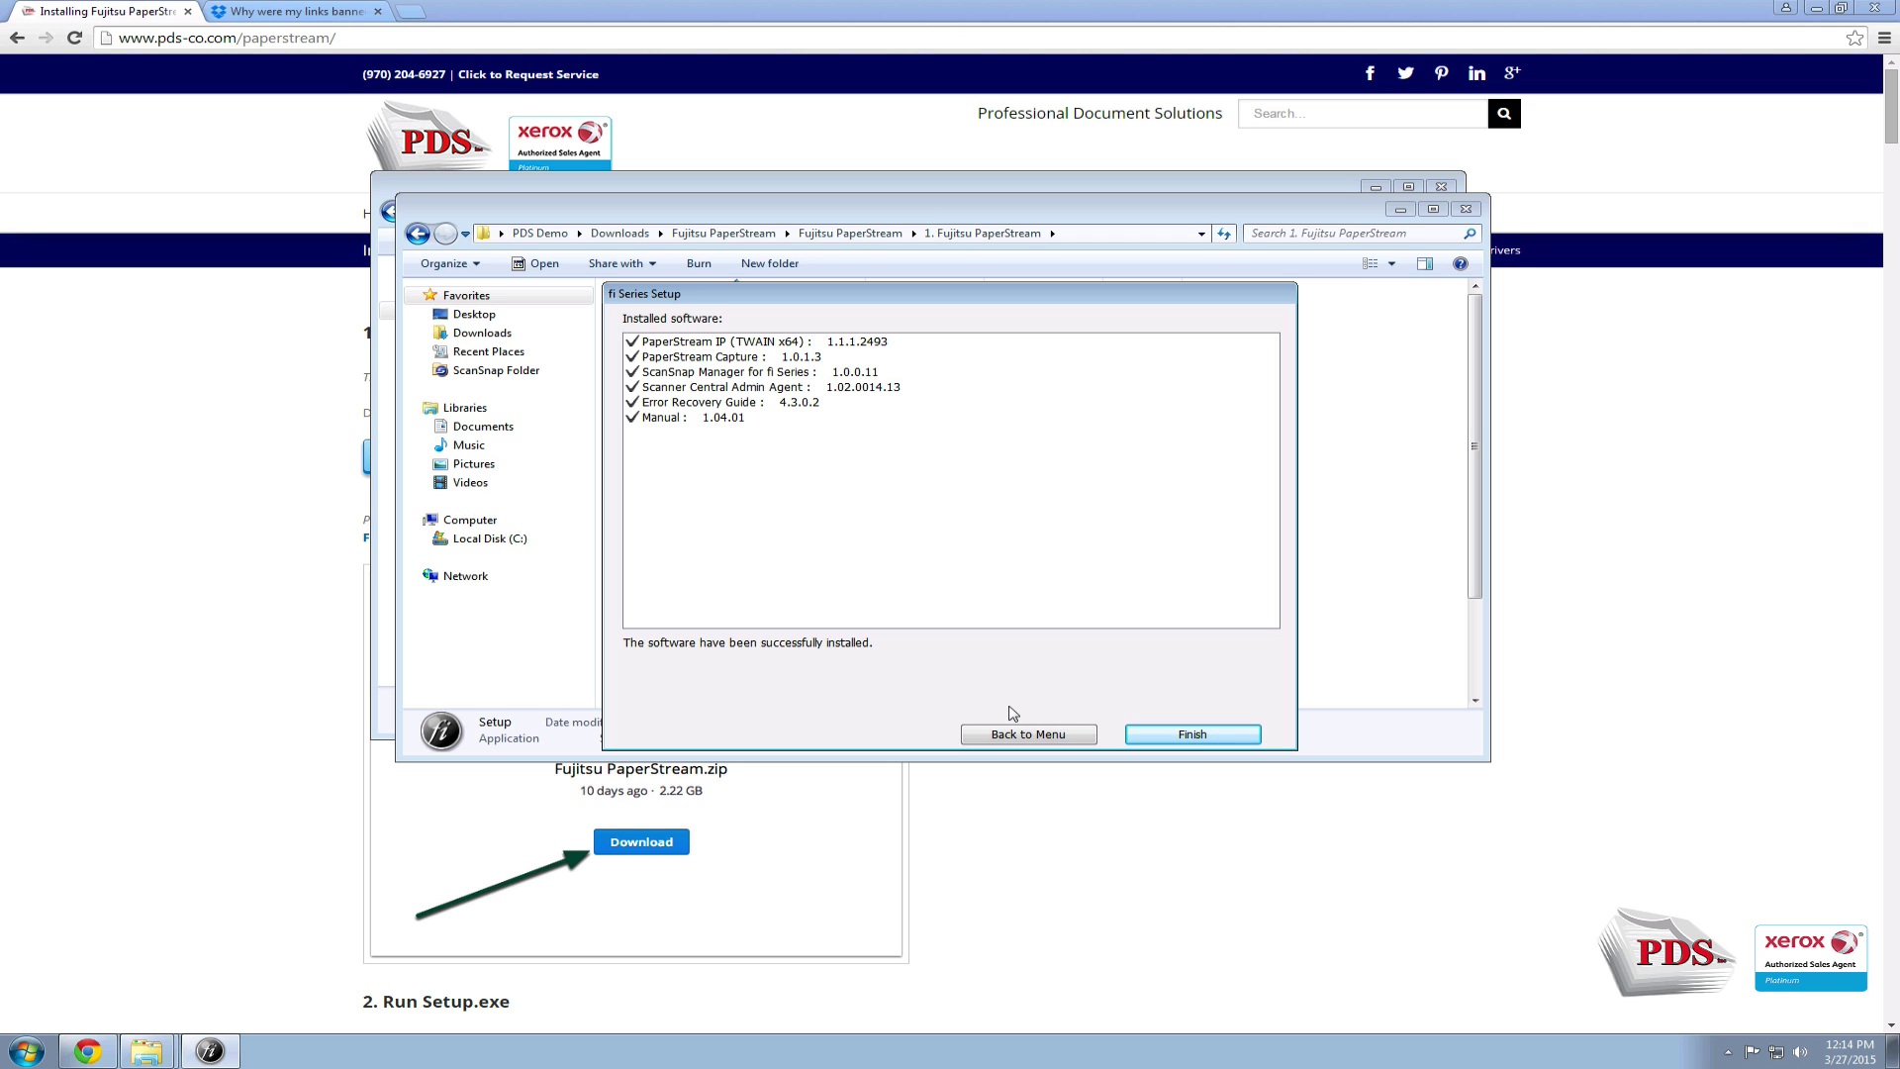
pyautogui.click(1236, 733)
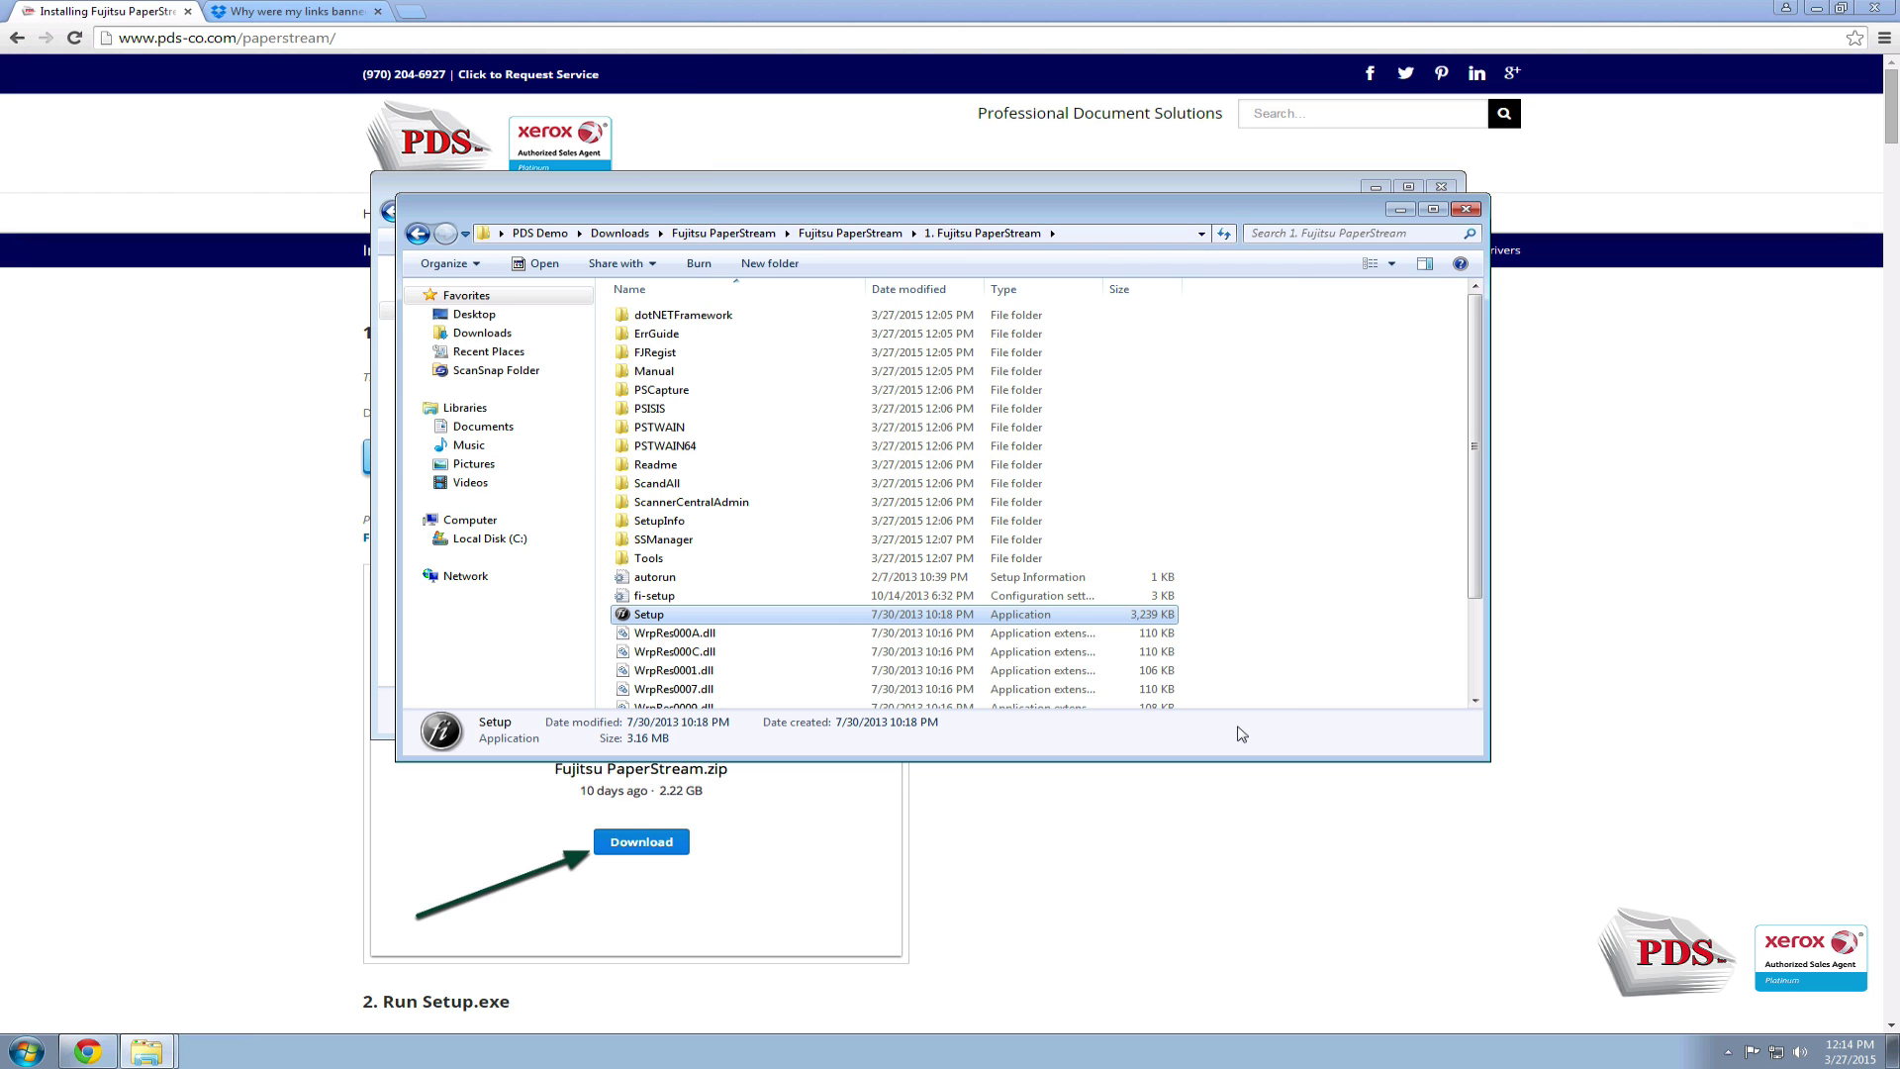
# Step: Open the "1. Capture 1.04 Update" folder inside "2. Paperstream Updates" of the extracted package
pyautogui.click(846, 232)
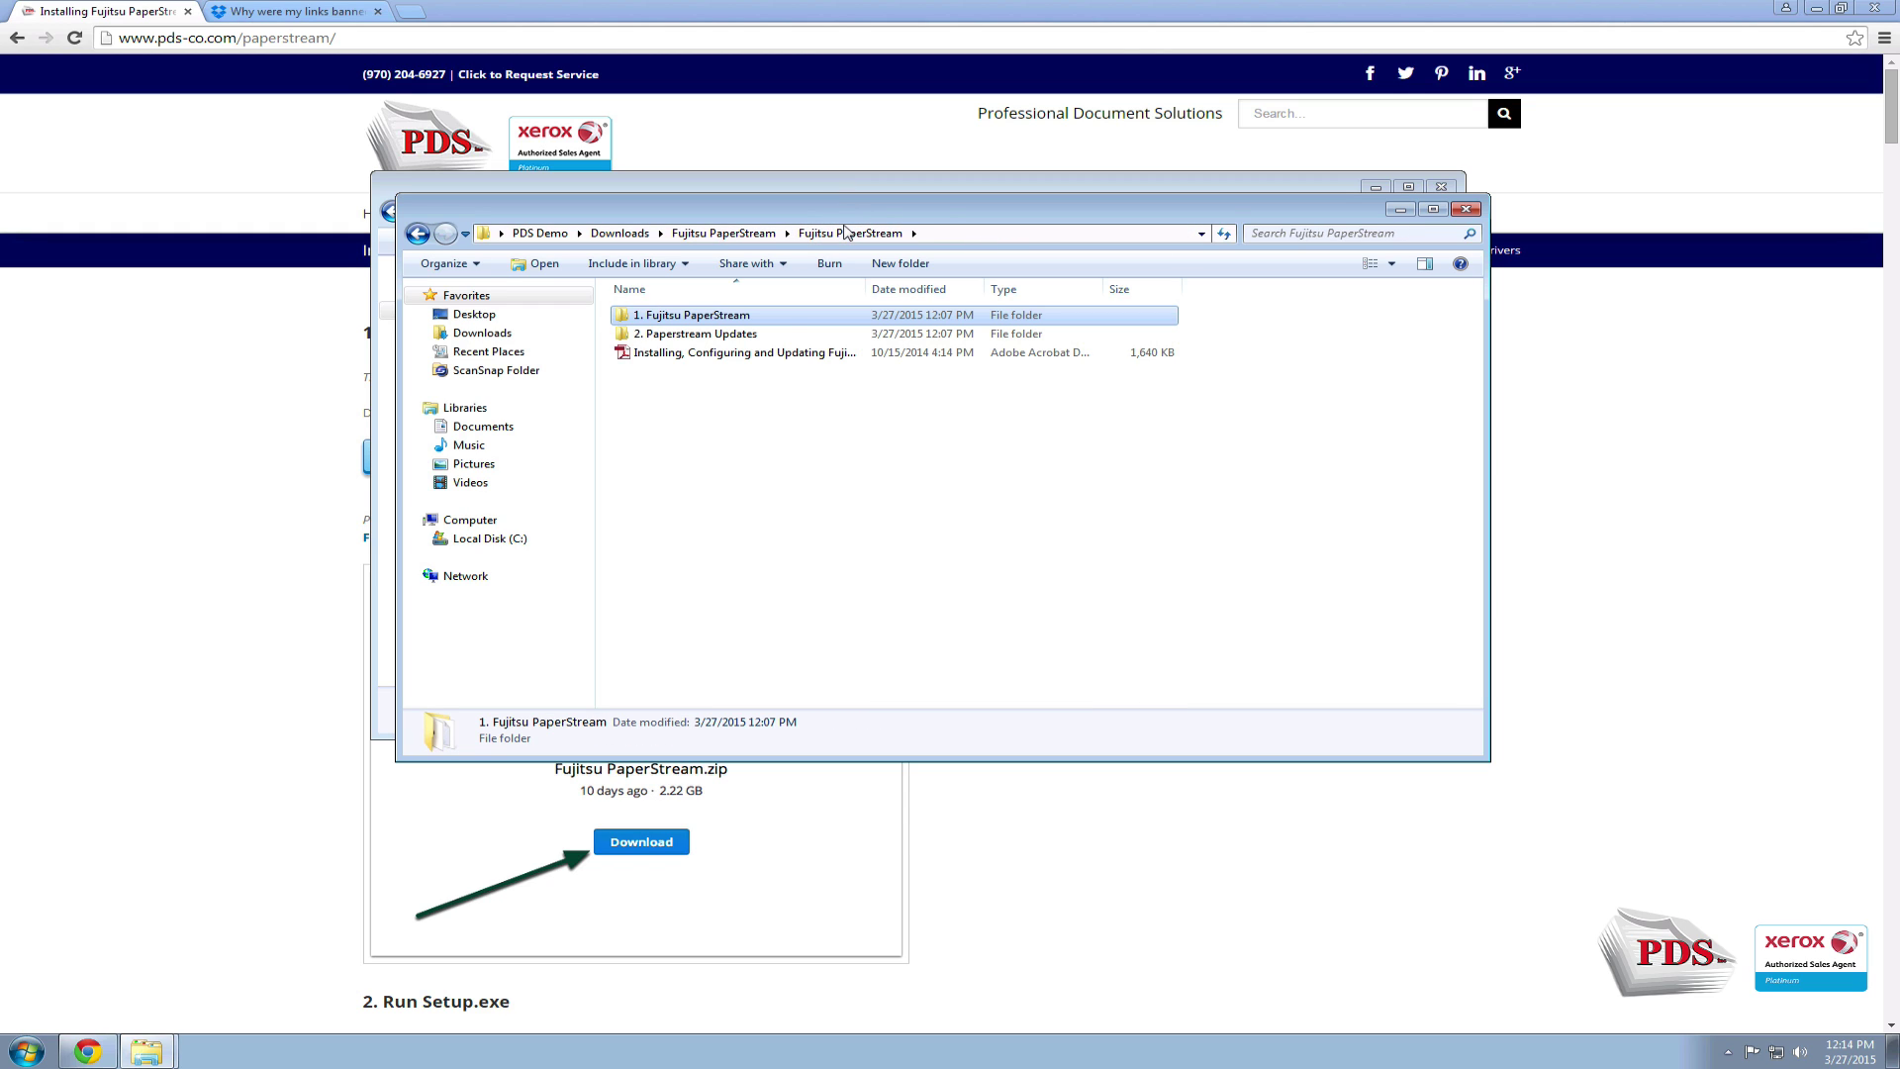
pyautogui.click(727, 335)
pyautogui.doubleClick(728, 335)
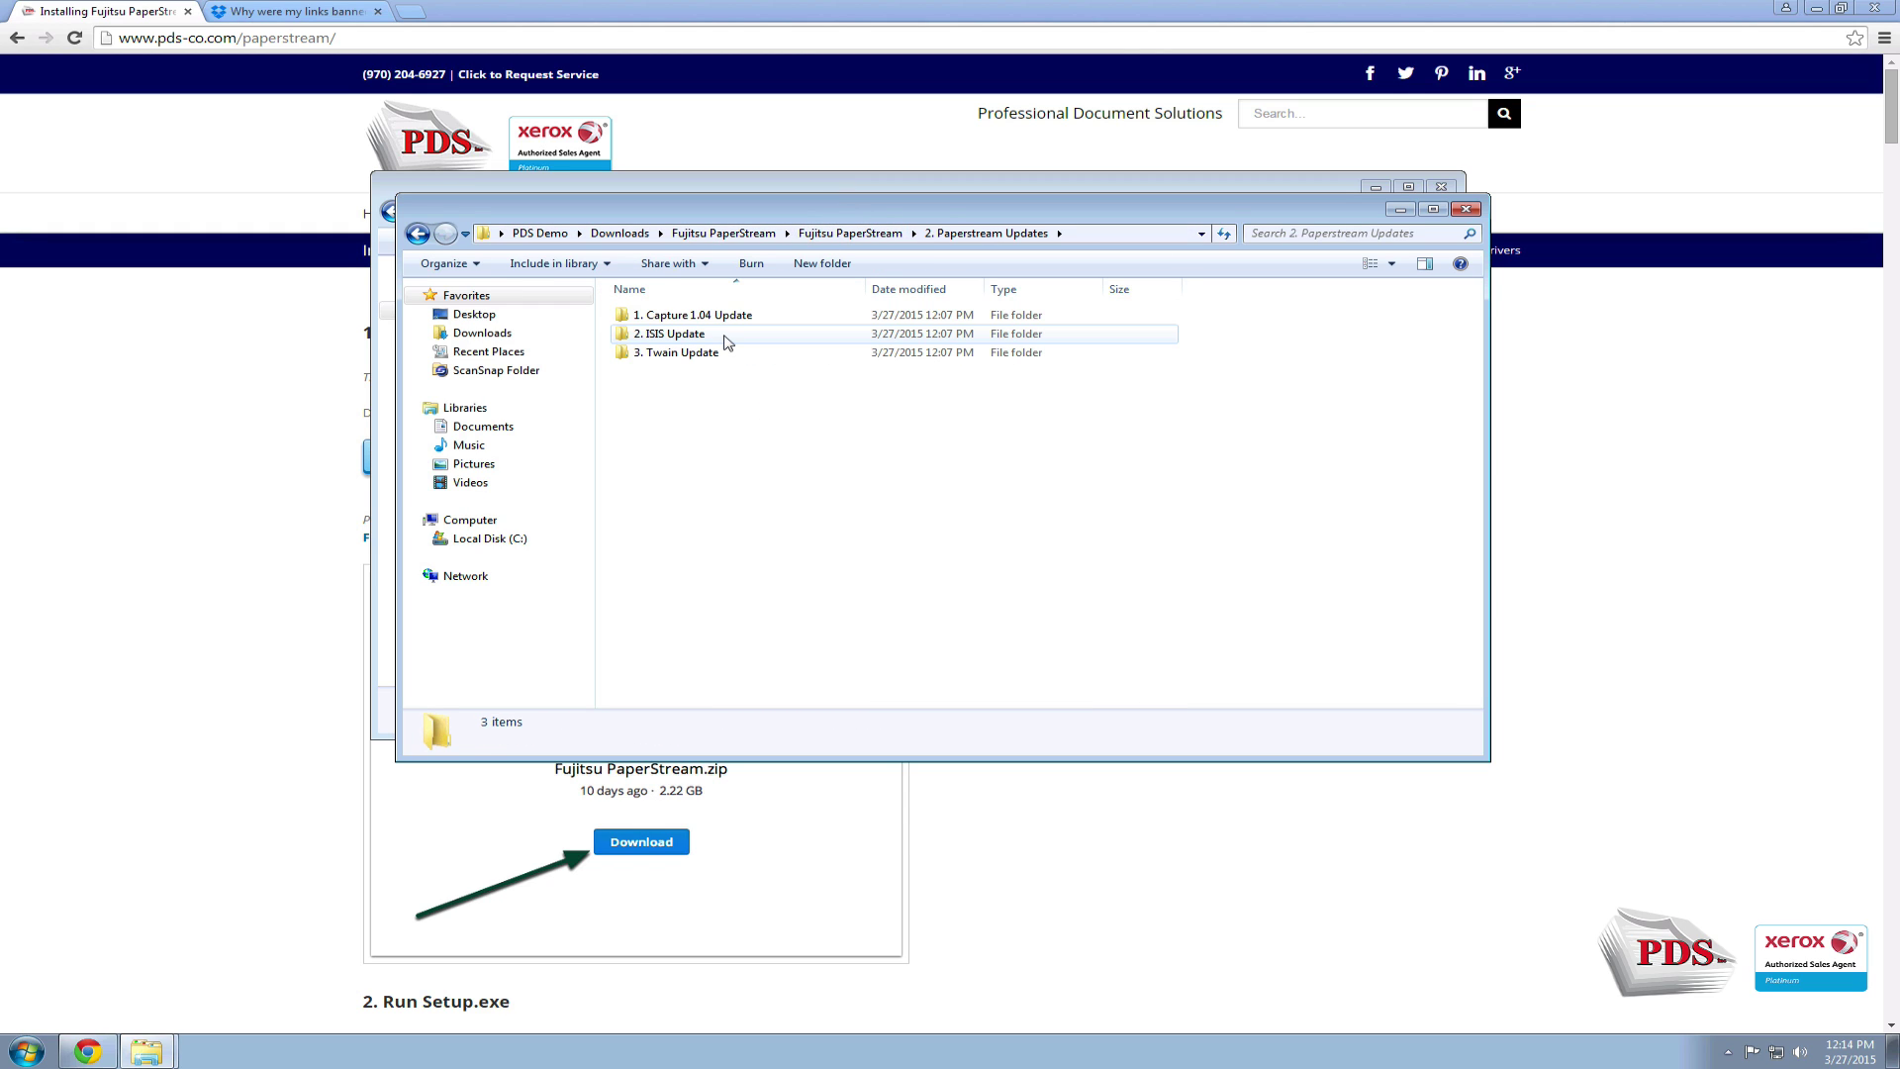
pyautogui.click(723, 320)
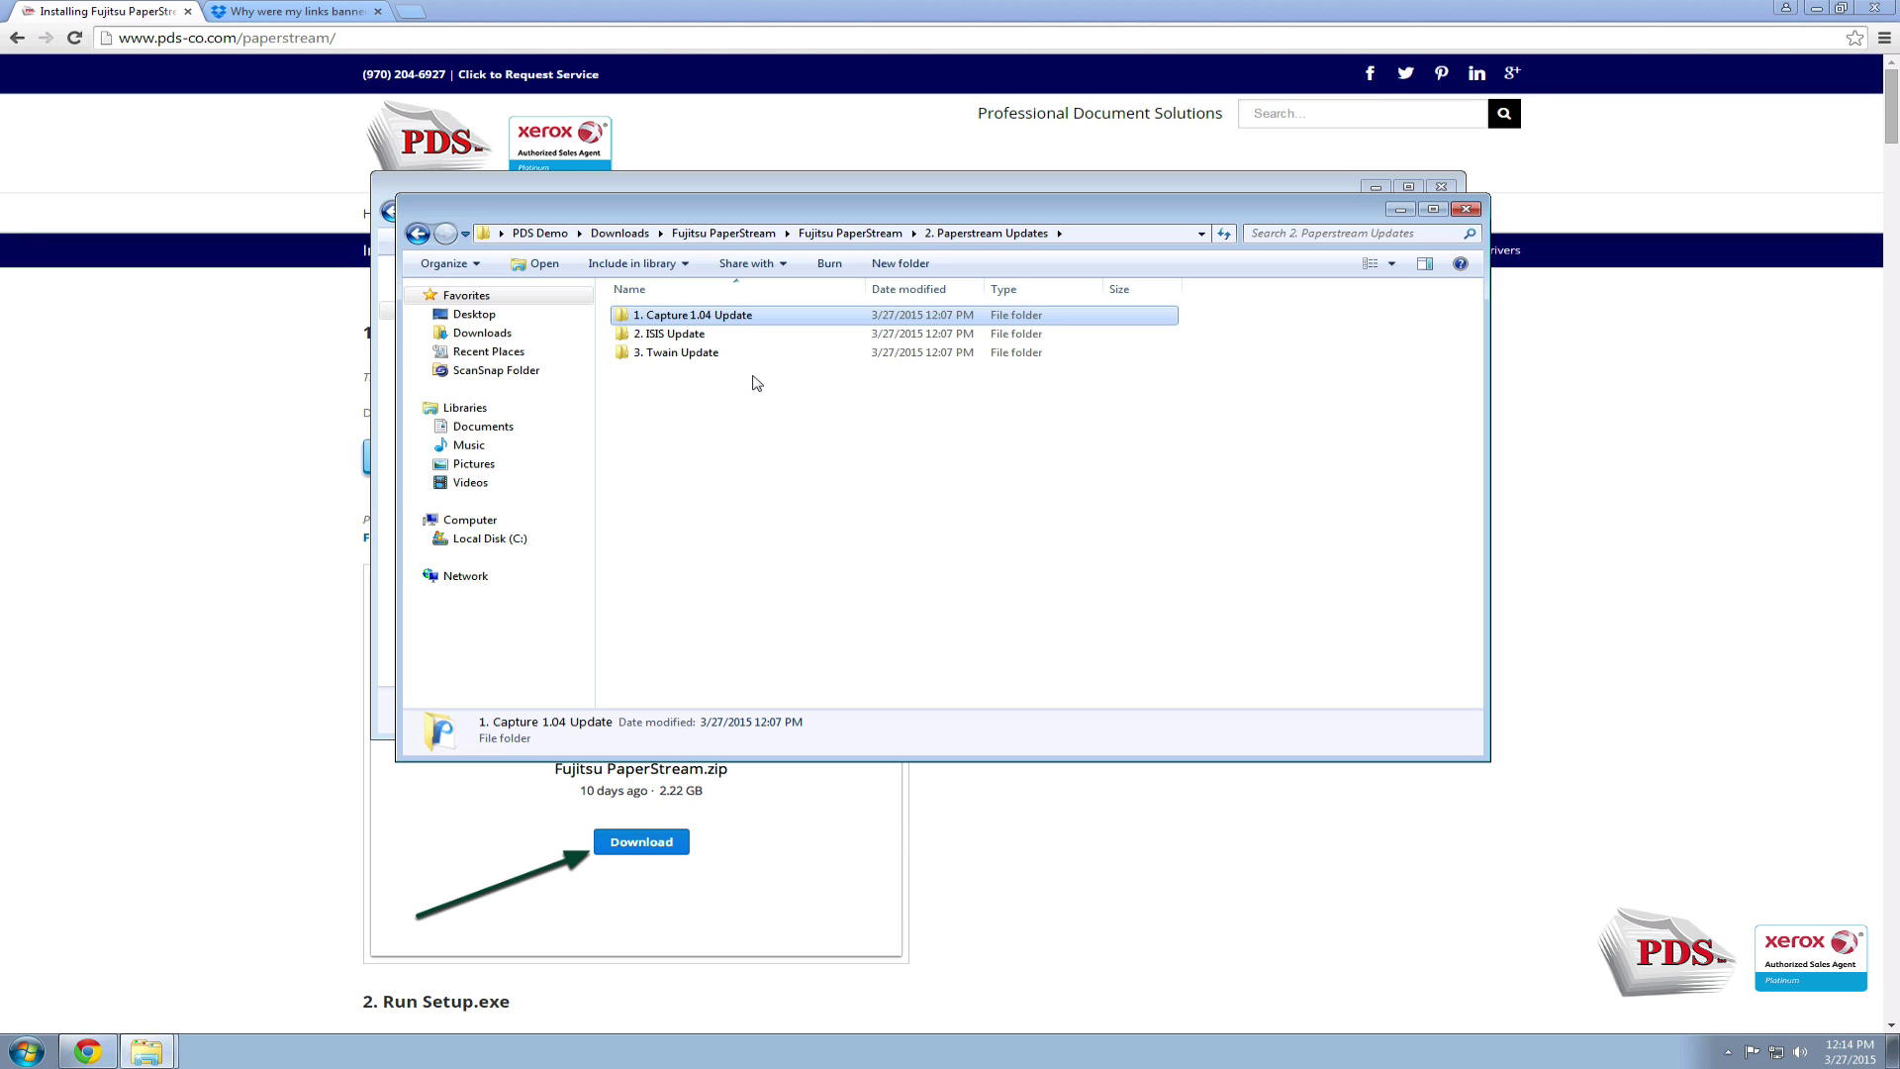
pyautogui.doubleClick(749, 319)
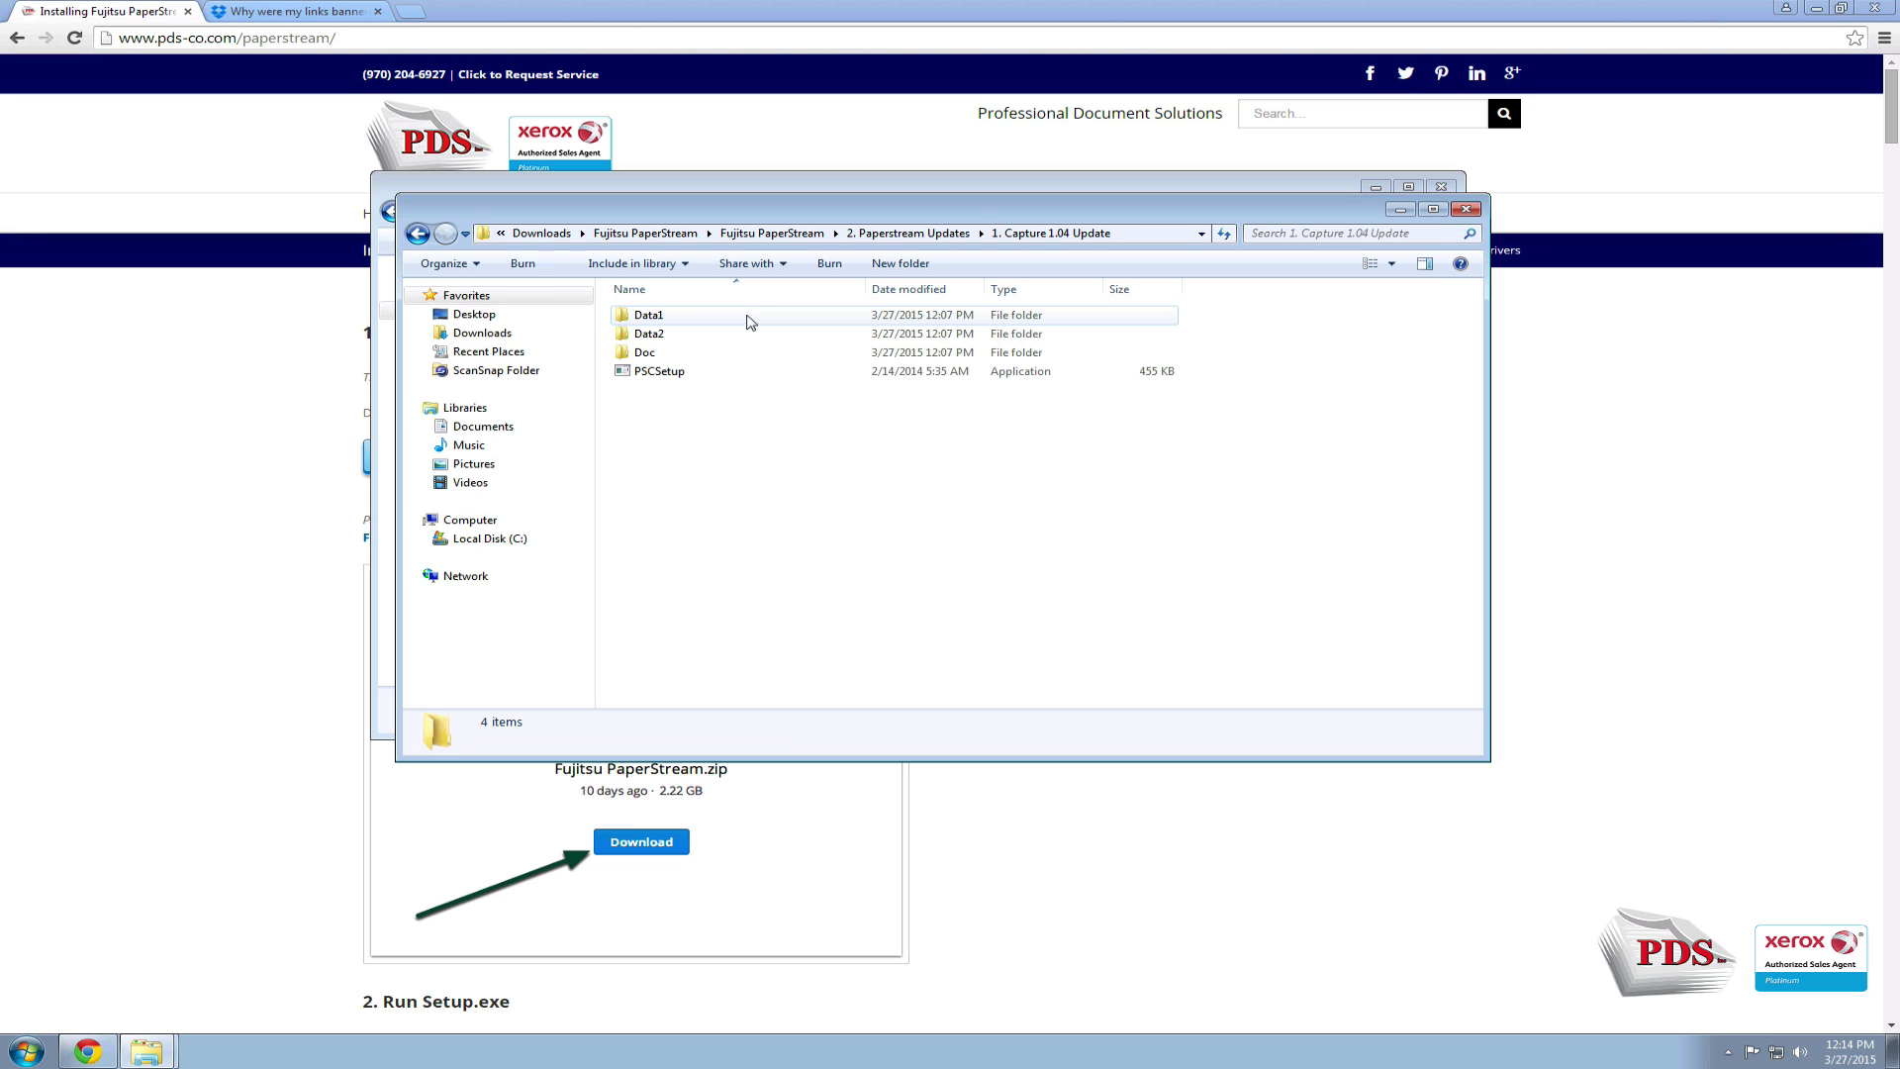
# Step: Run PSCSetup as administrator from the "1. Capture 1.04 Update" folder
pyautogui.click(661, 379)
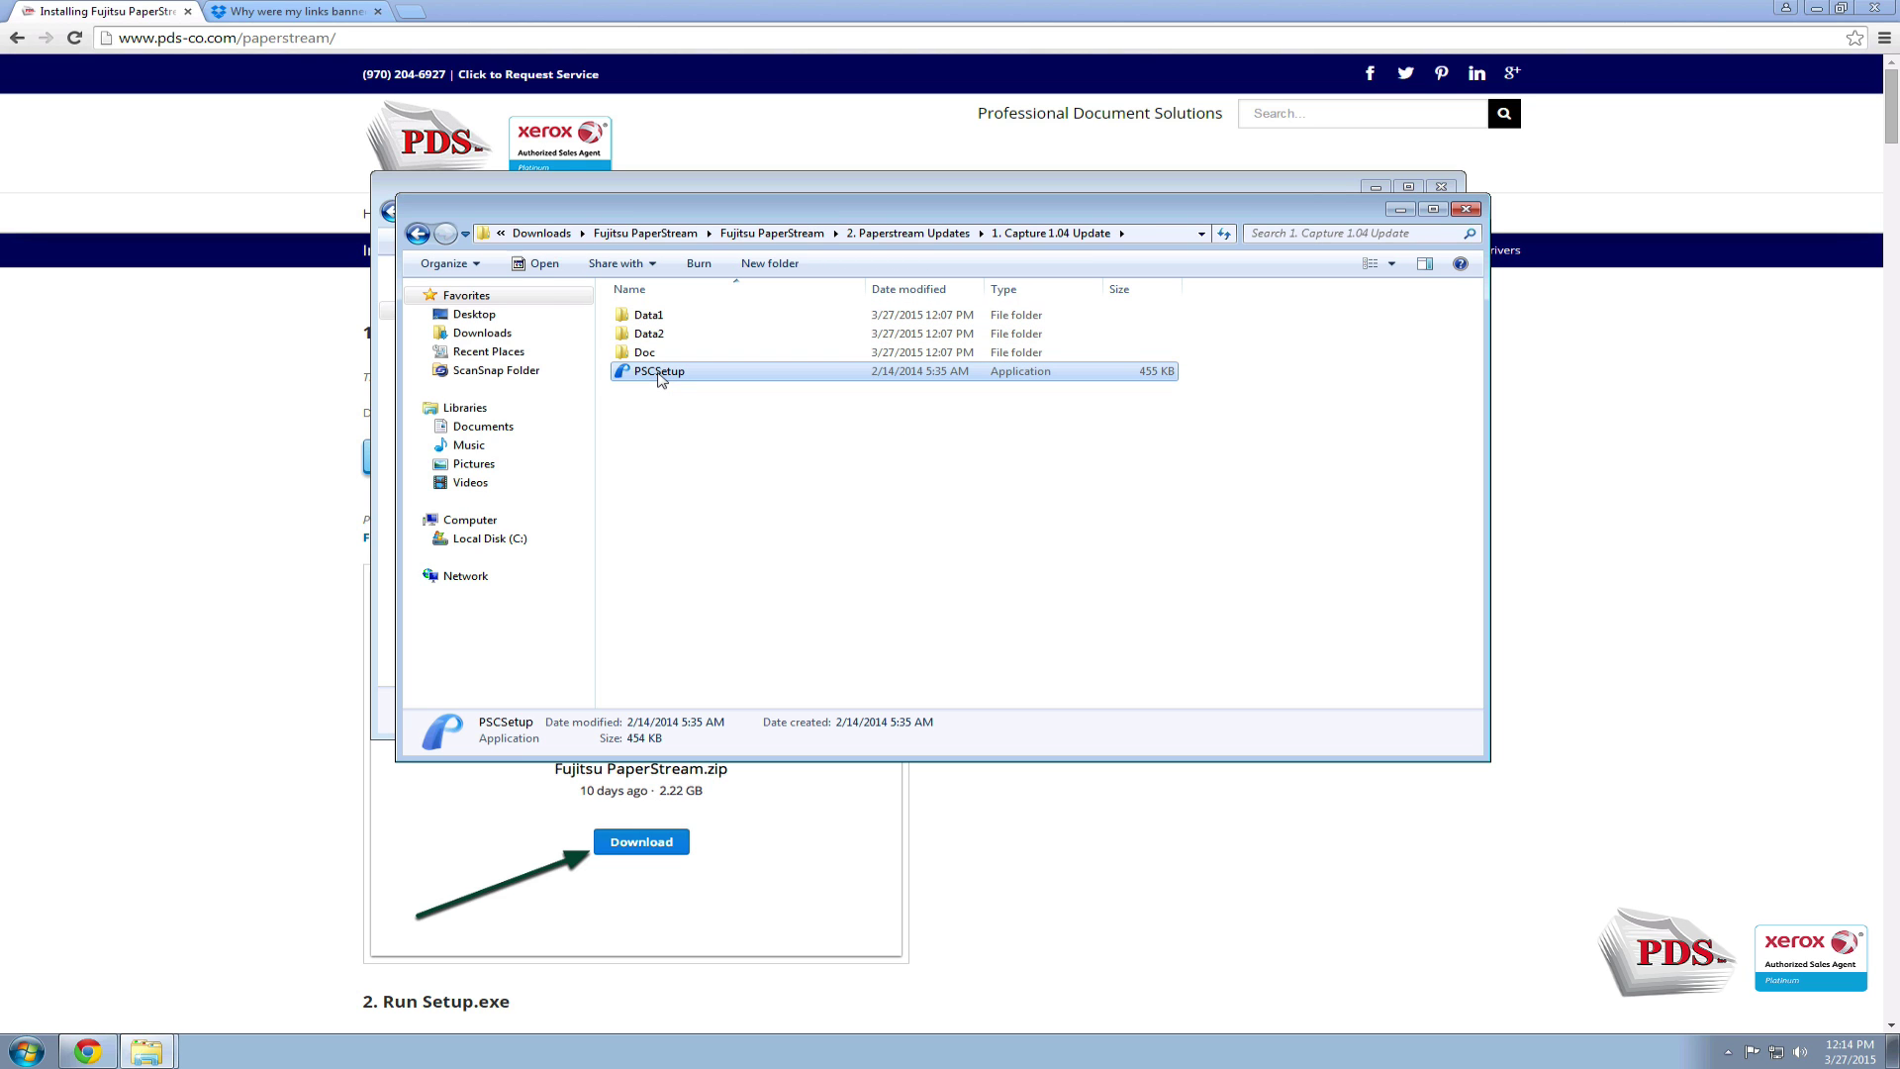
pyautogui.rightClick(661, 379)
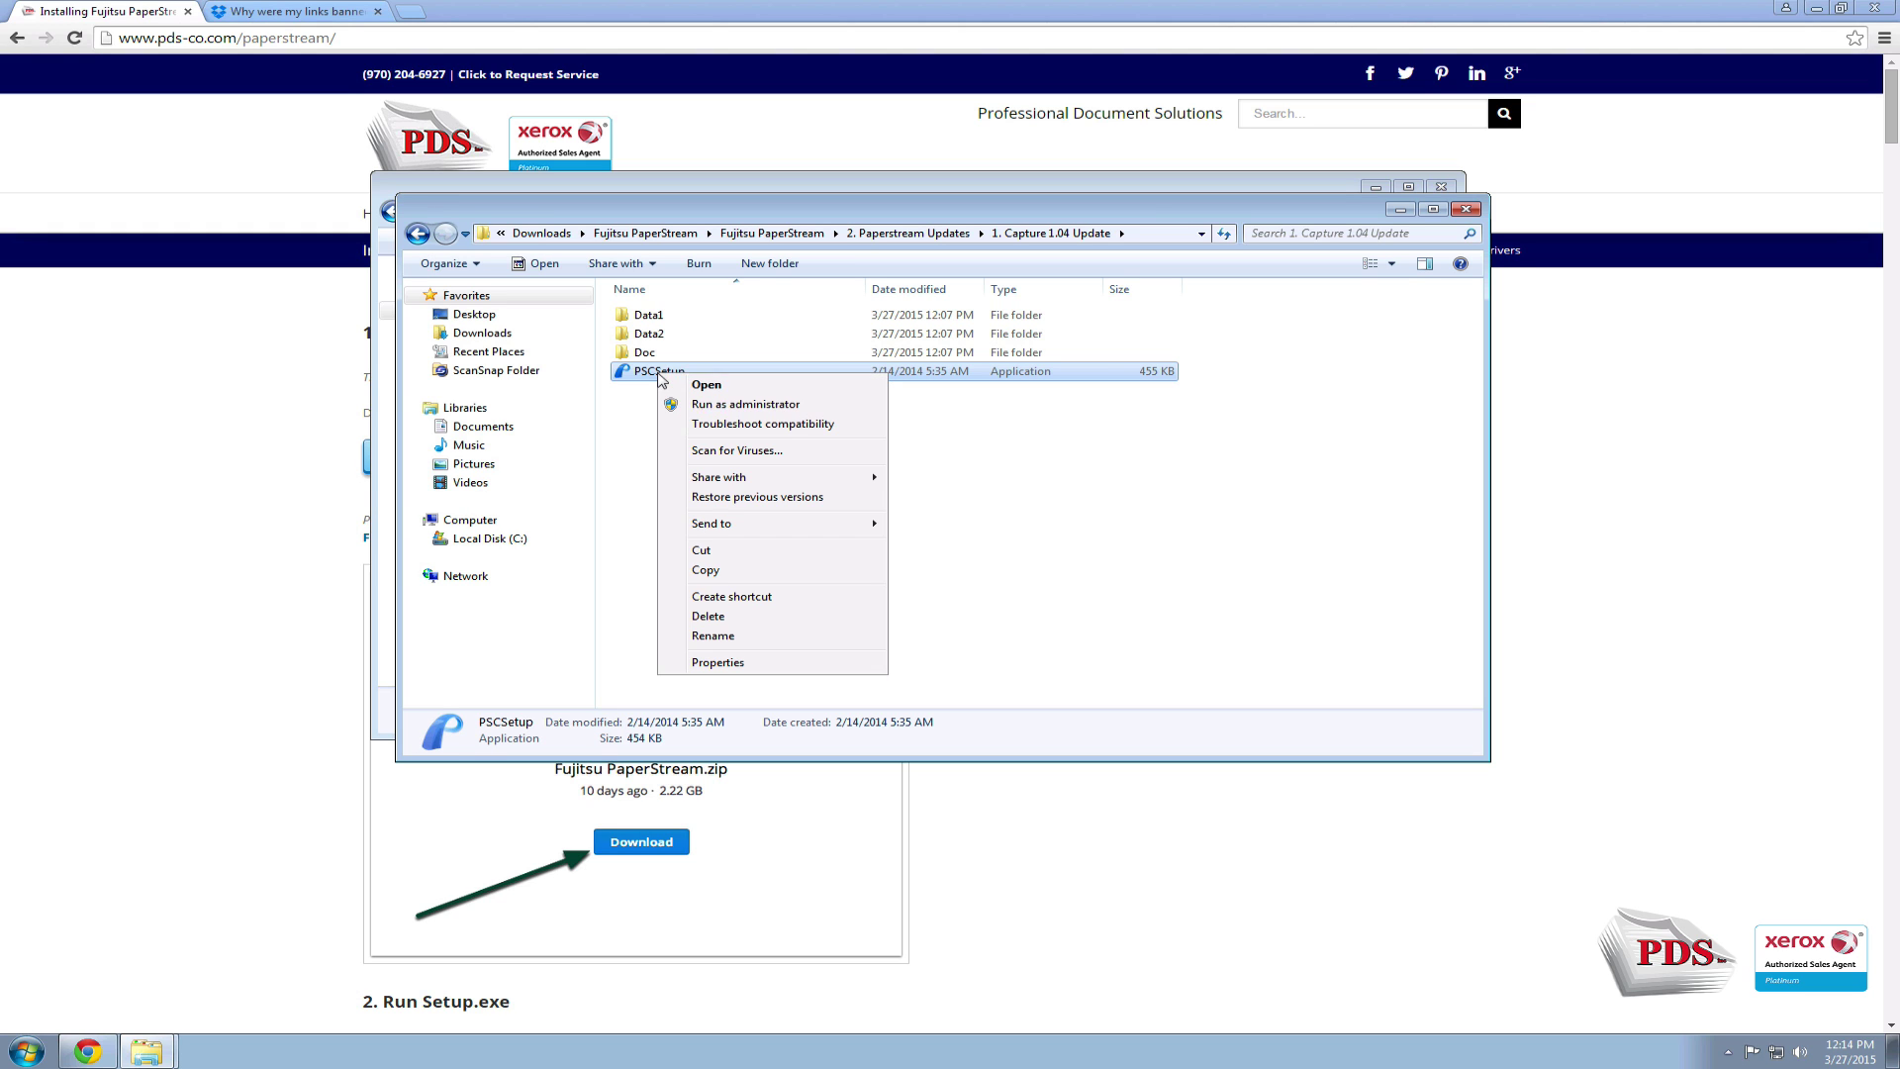
pyautogui.click(709, 404)
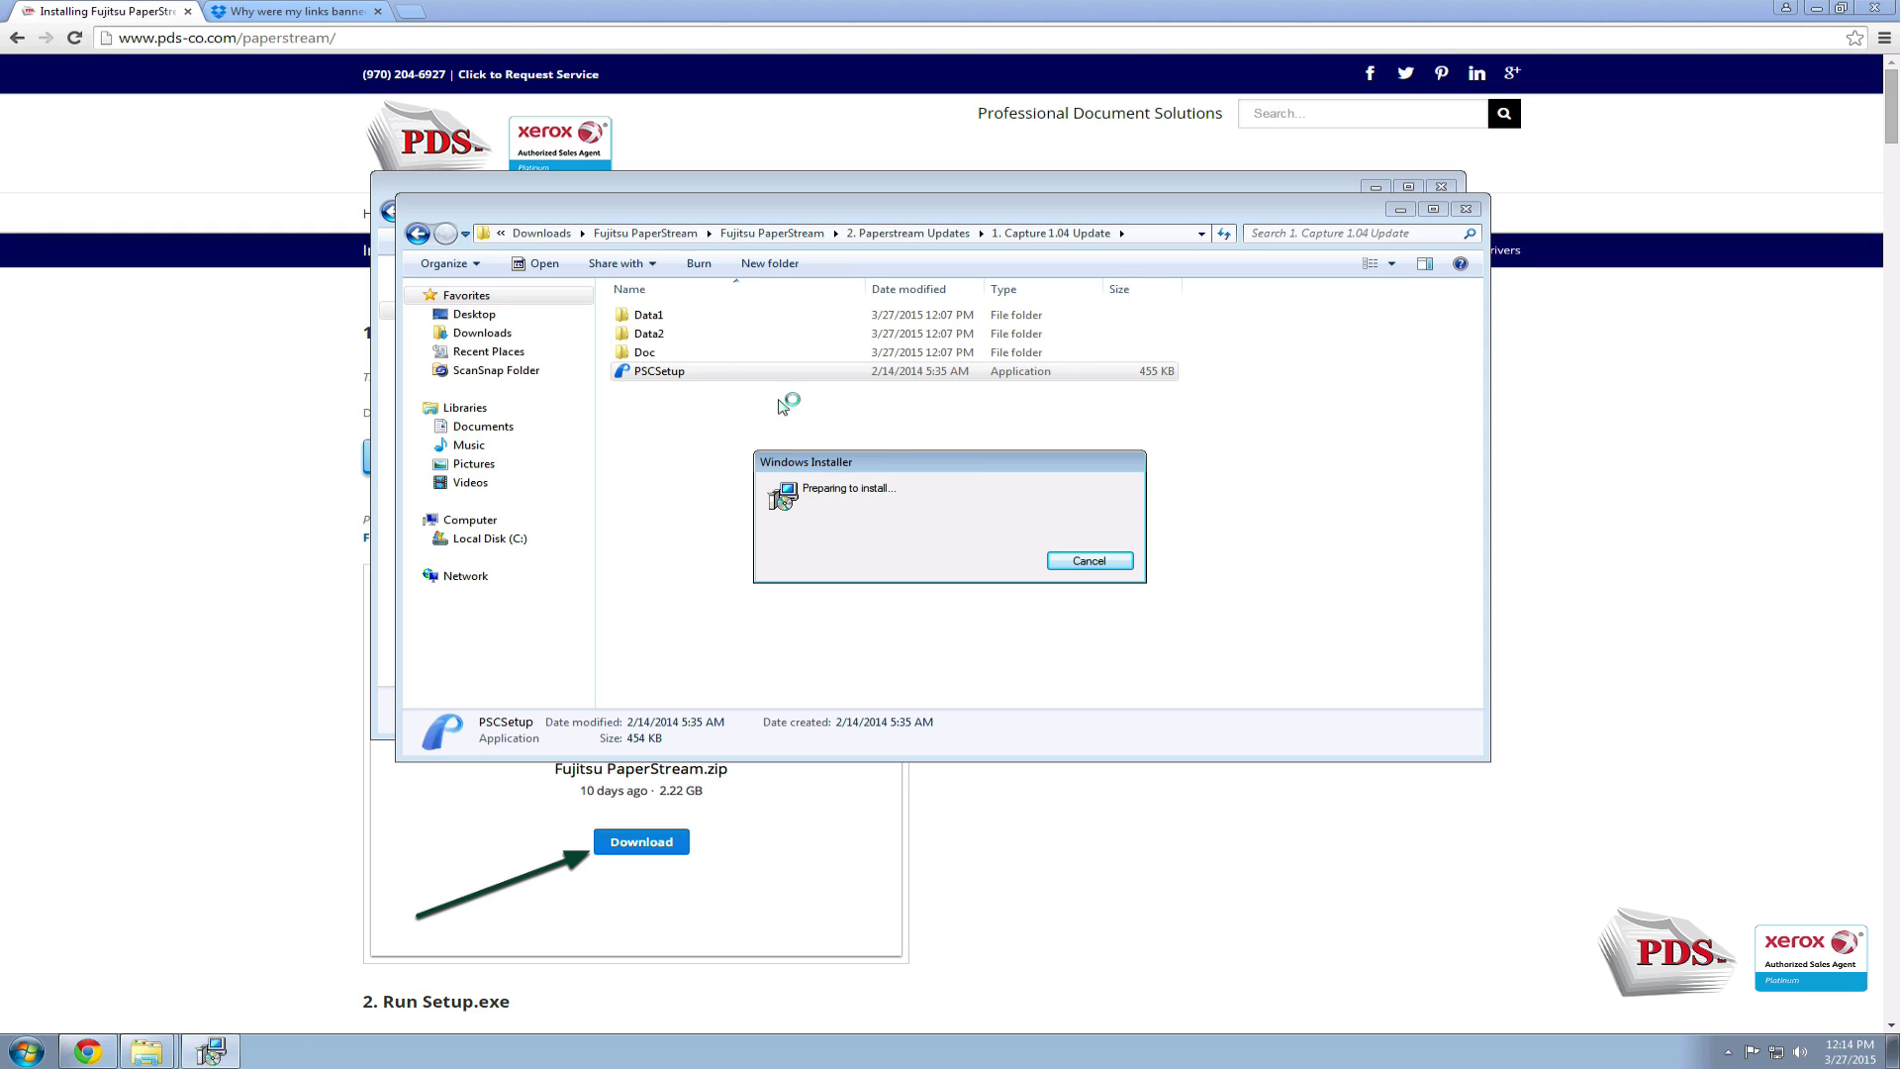
# Step: Accept the license terms of the PaperStream Capture Update, install it to the proposed location and finish the setup wizard
pyautogui.click(1062, 668)
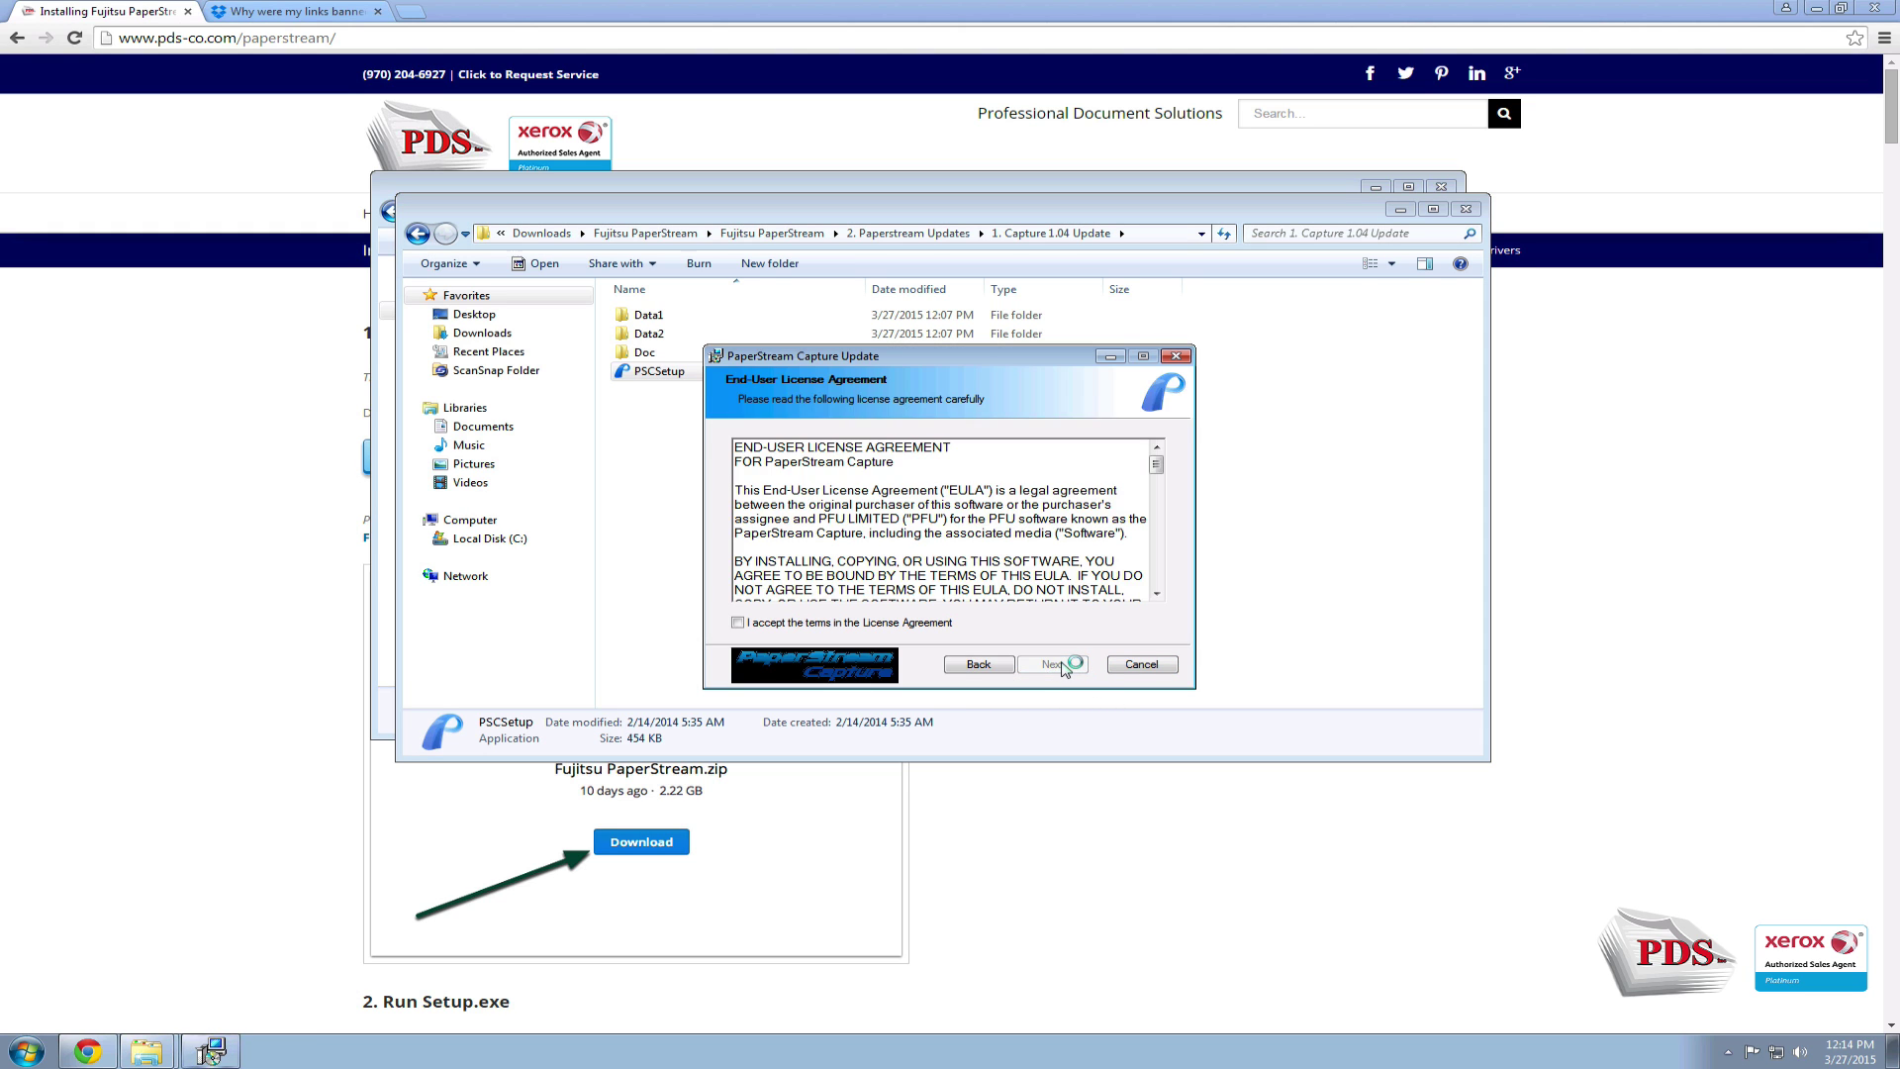
pyautogui.click(853, 623)
pyautogui.click(1052, 664)
pyautogui.click(1059, 665)
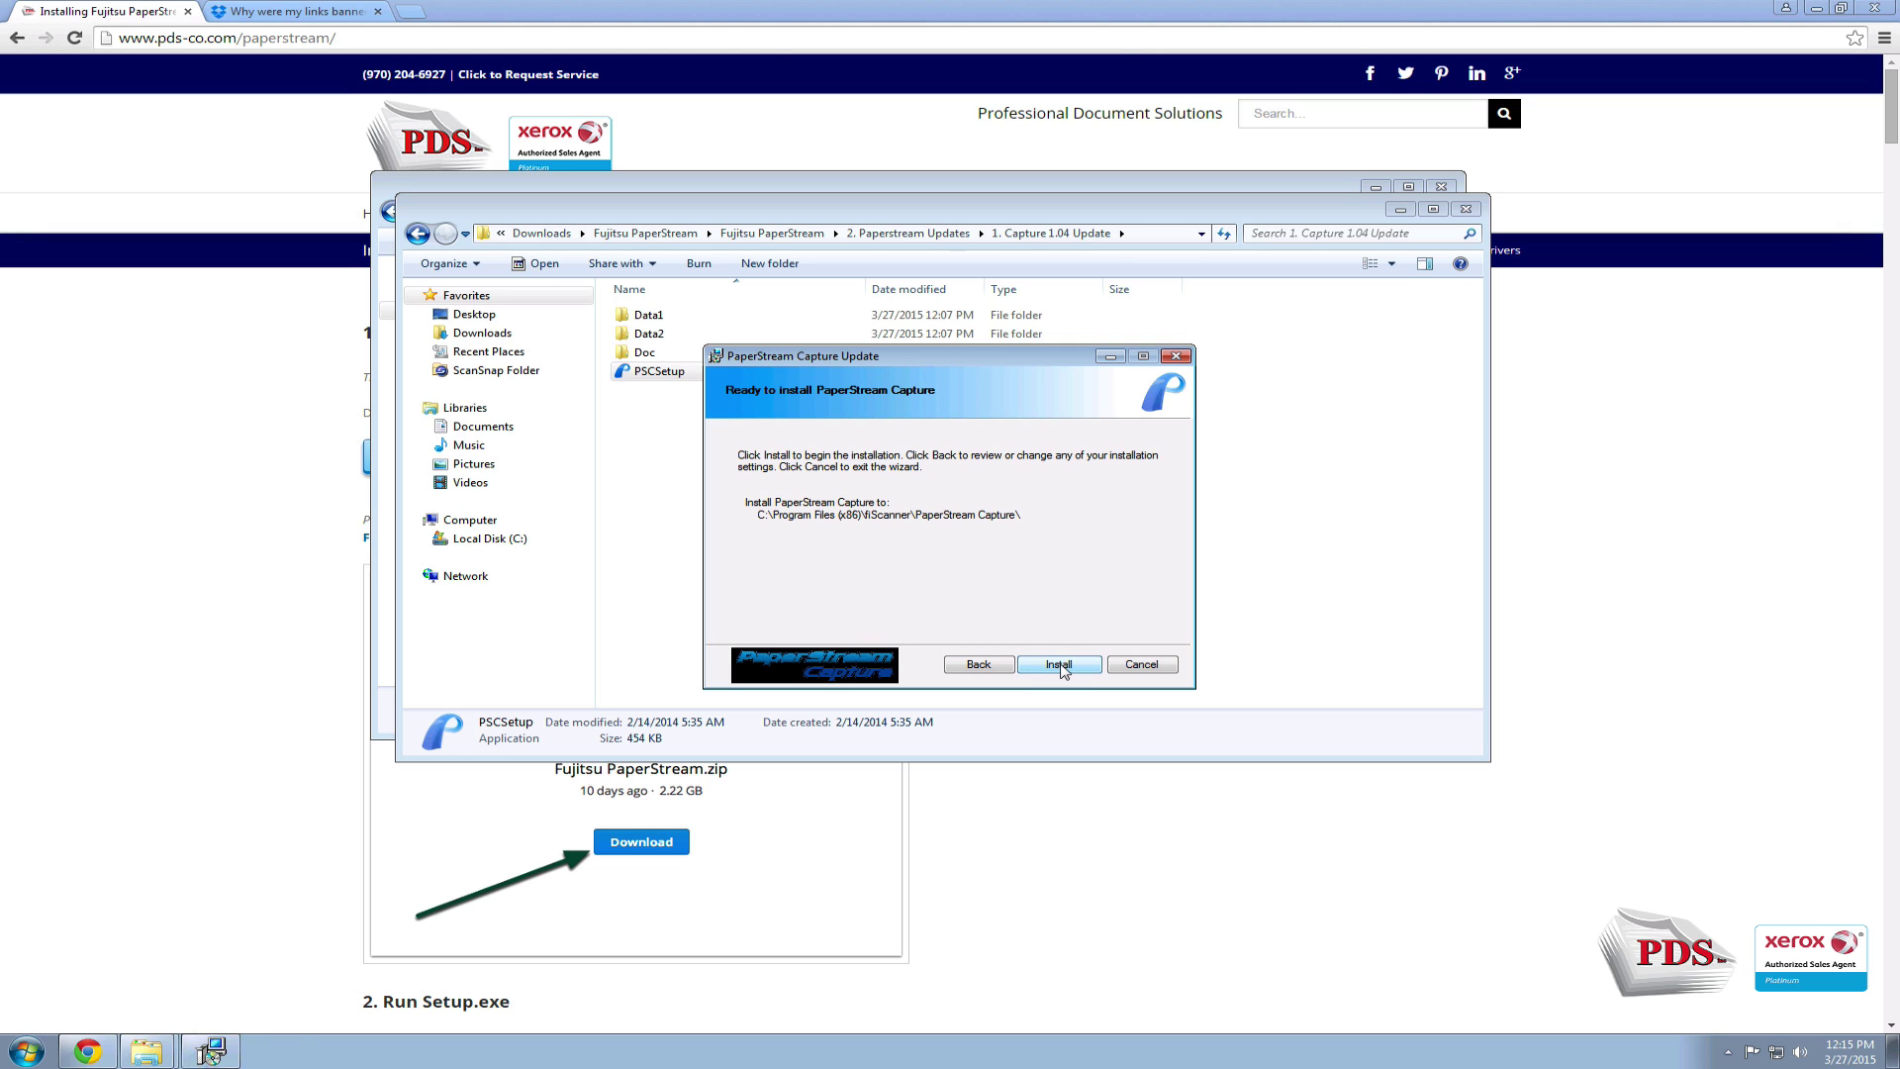
pyautogui.click(1059, 665)
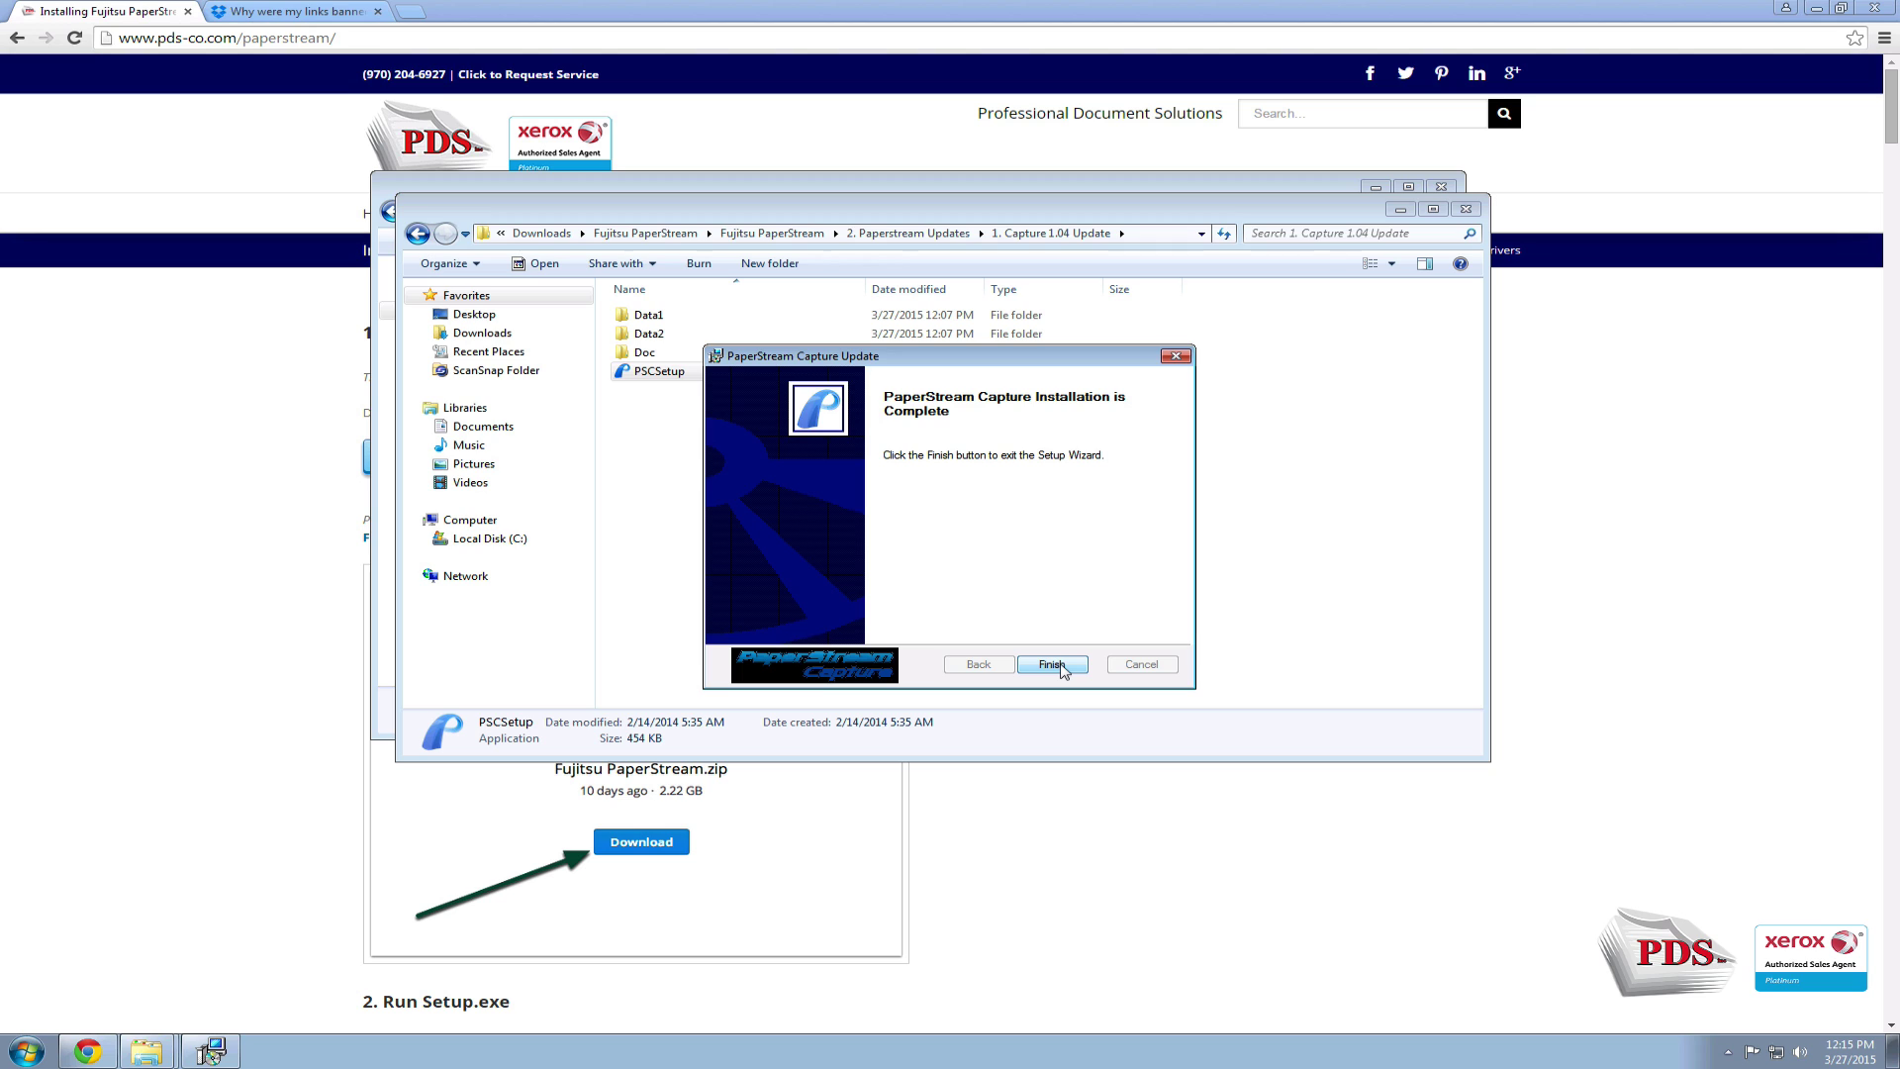
pyautogui.click(1054, 666)
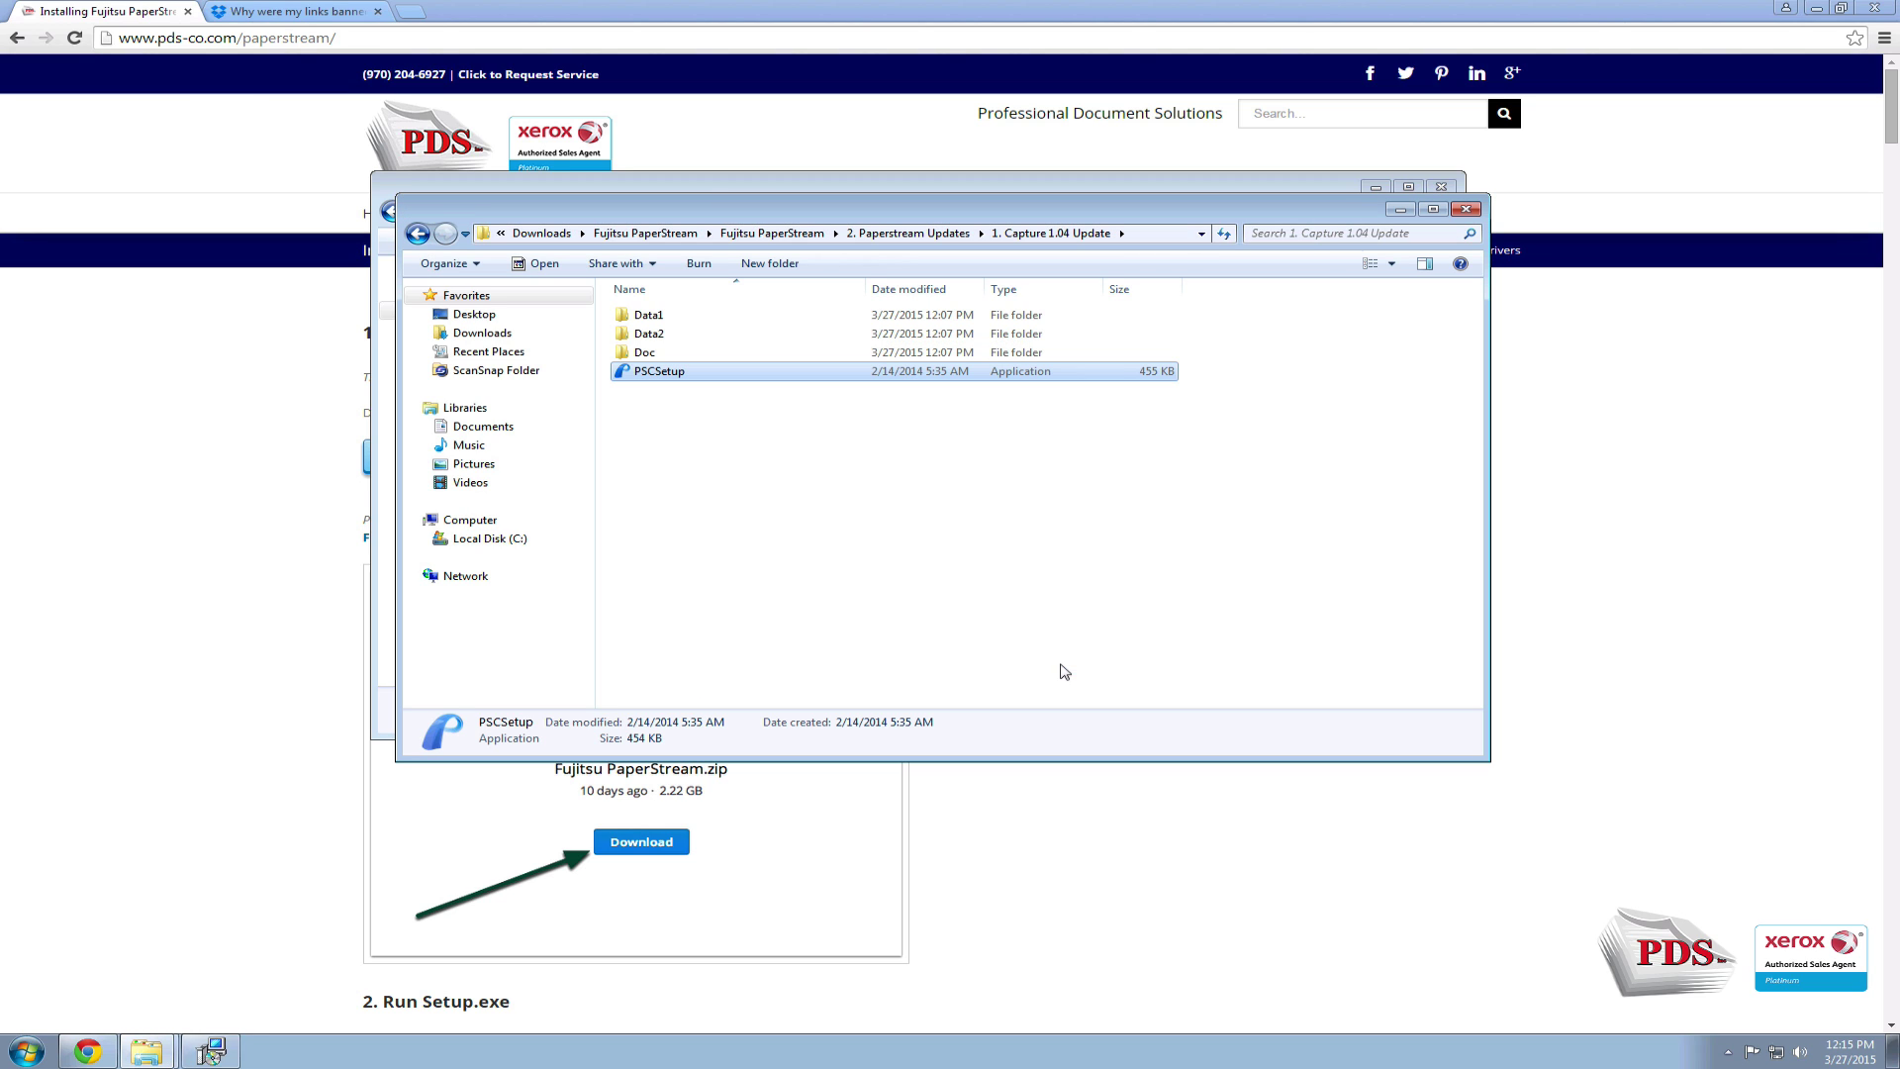
# Step: Open the "2. ISIS Update" folder inside "2. Paperstream Updates" and run its Setup as administrator
pyautogui.click(907, 233)
pyautogui.click(673, 336)
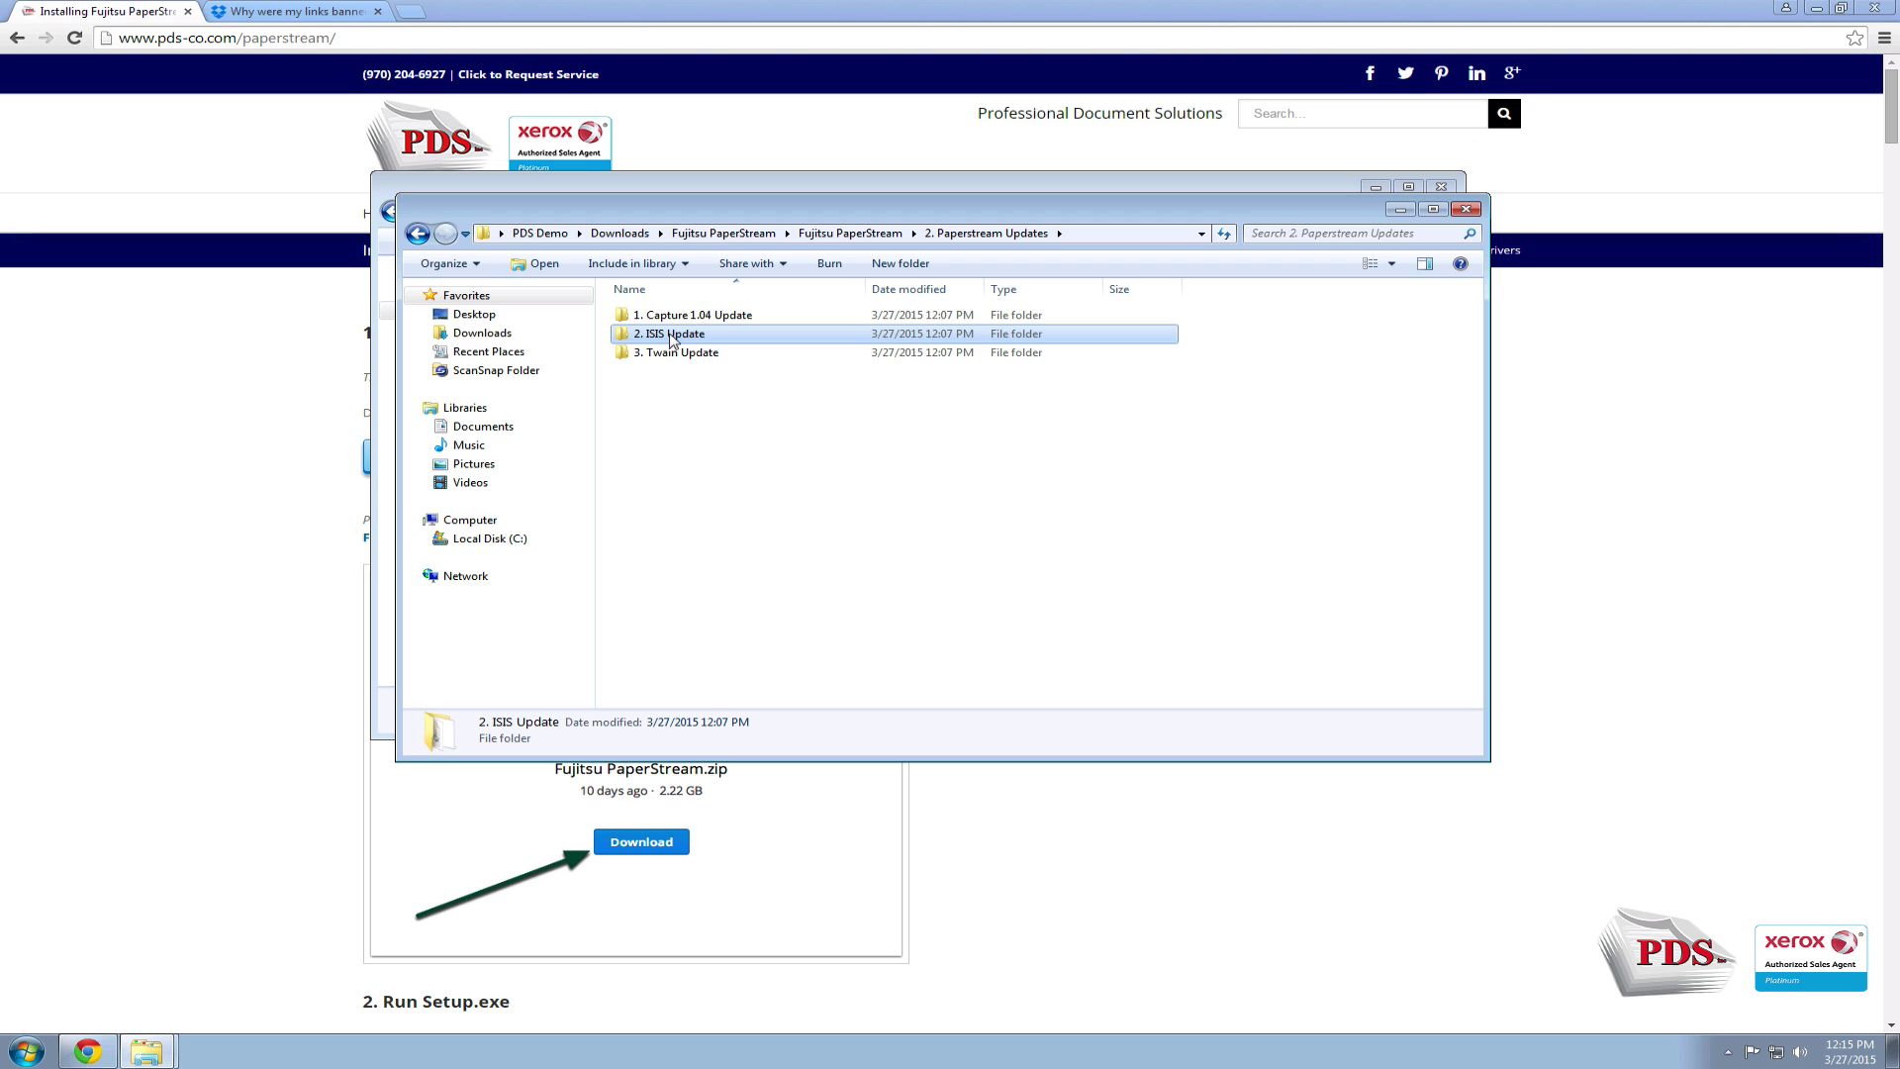
pyautogui.doubleClick(671, 336)
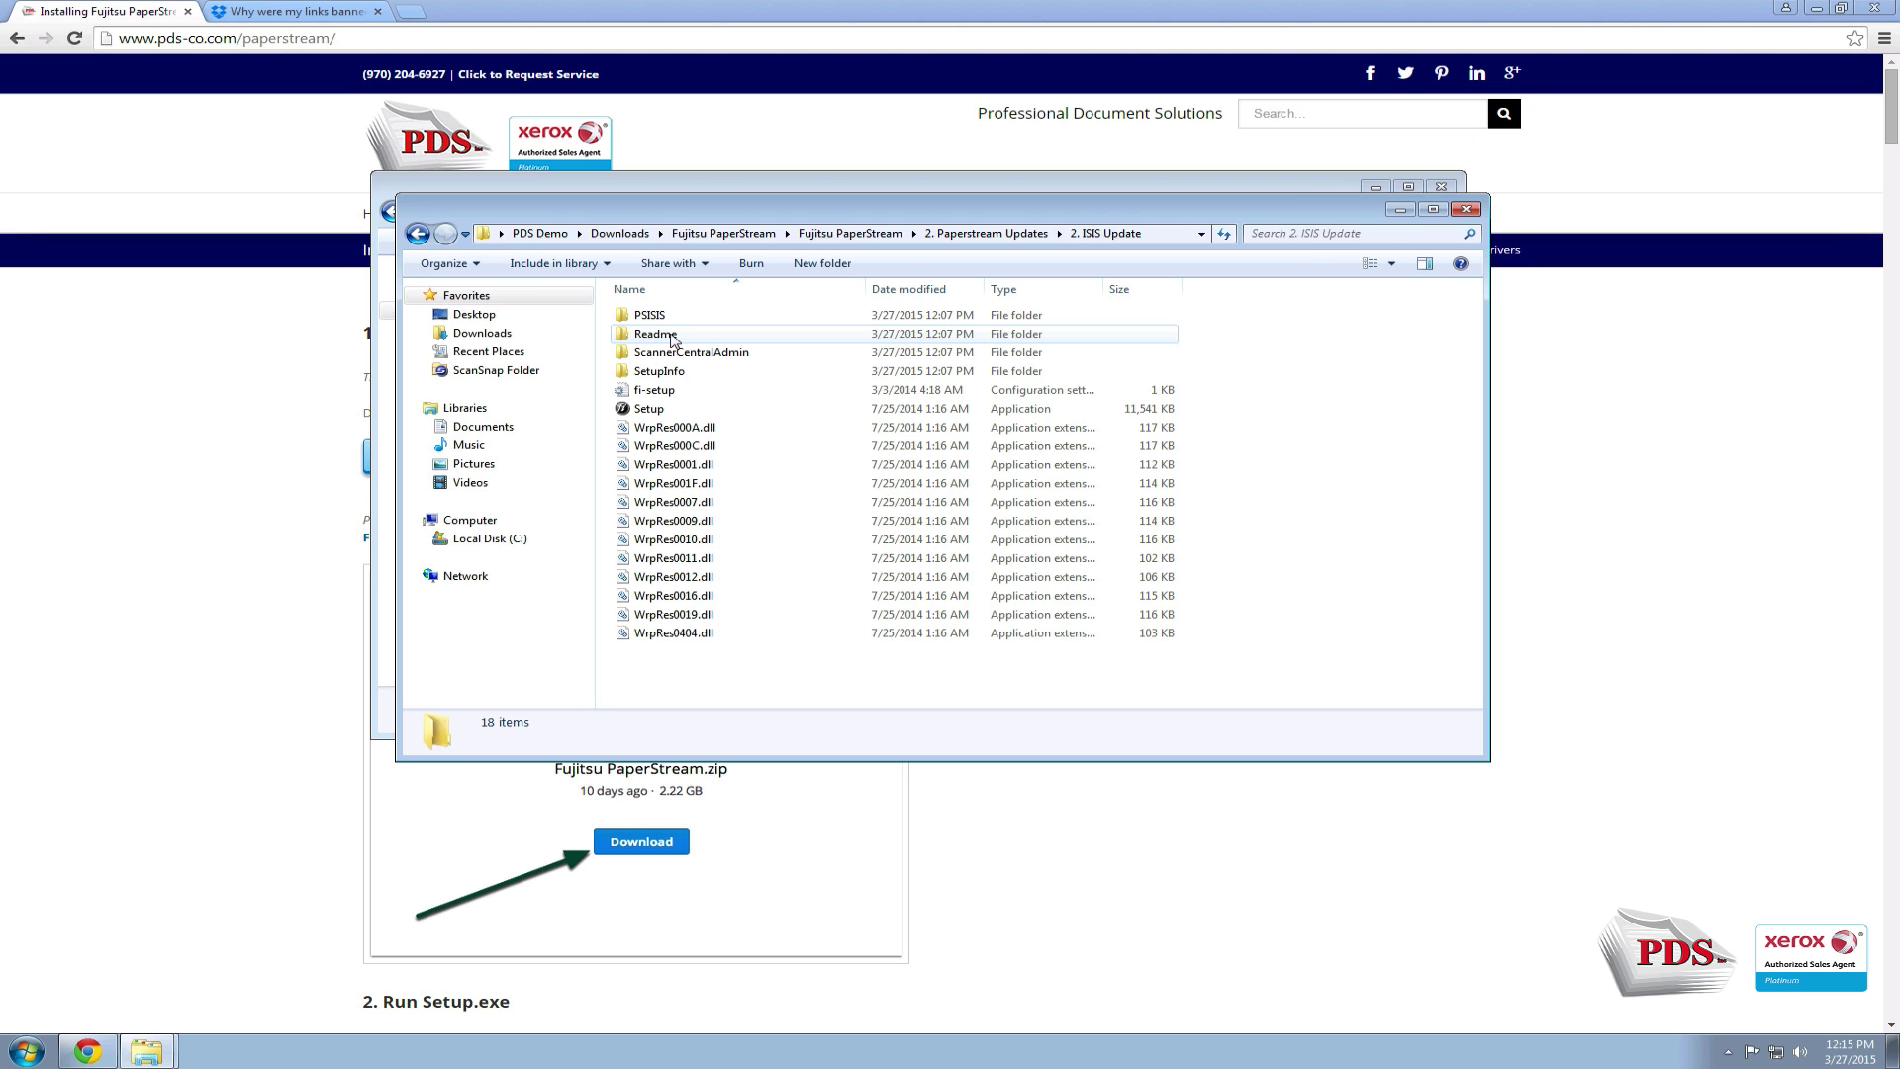
pyautogui.click(641, 410)
pyautogui.rightClick(640, 411)
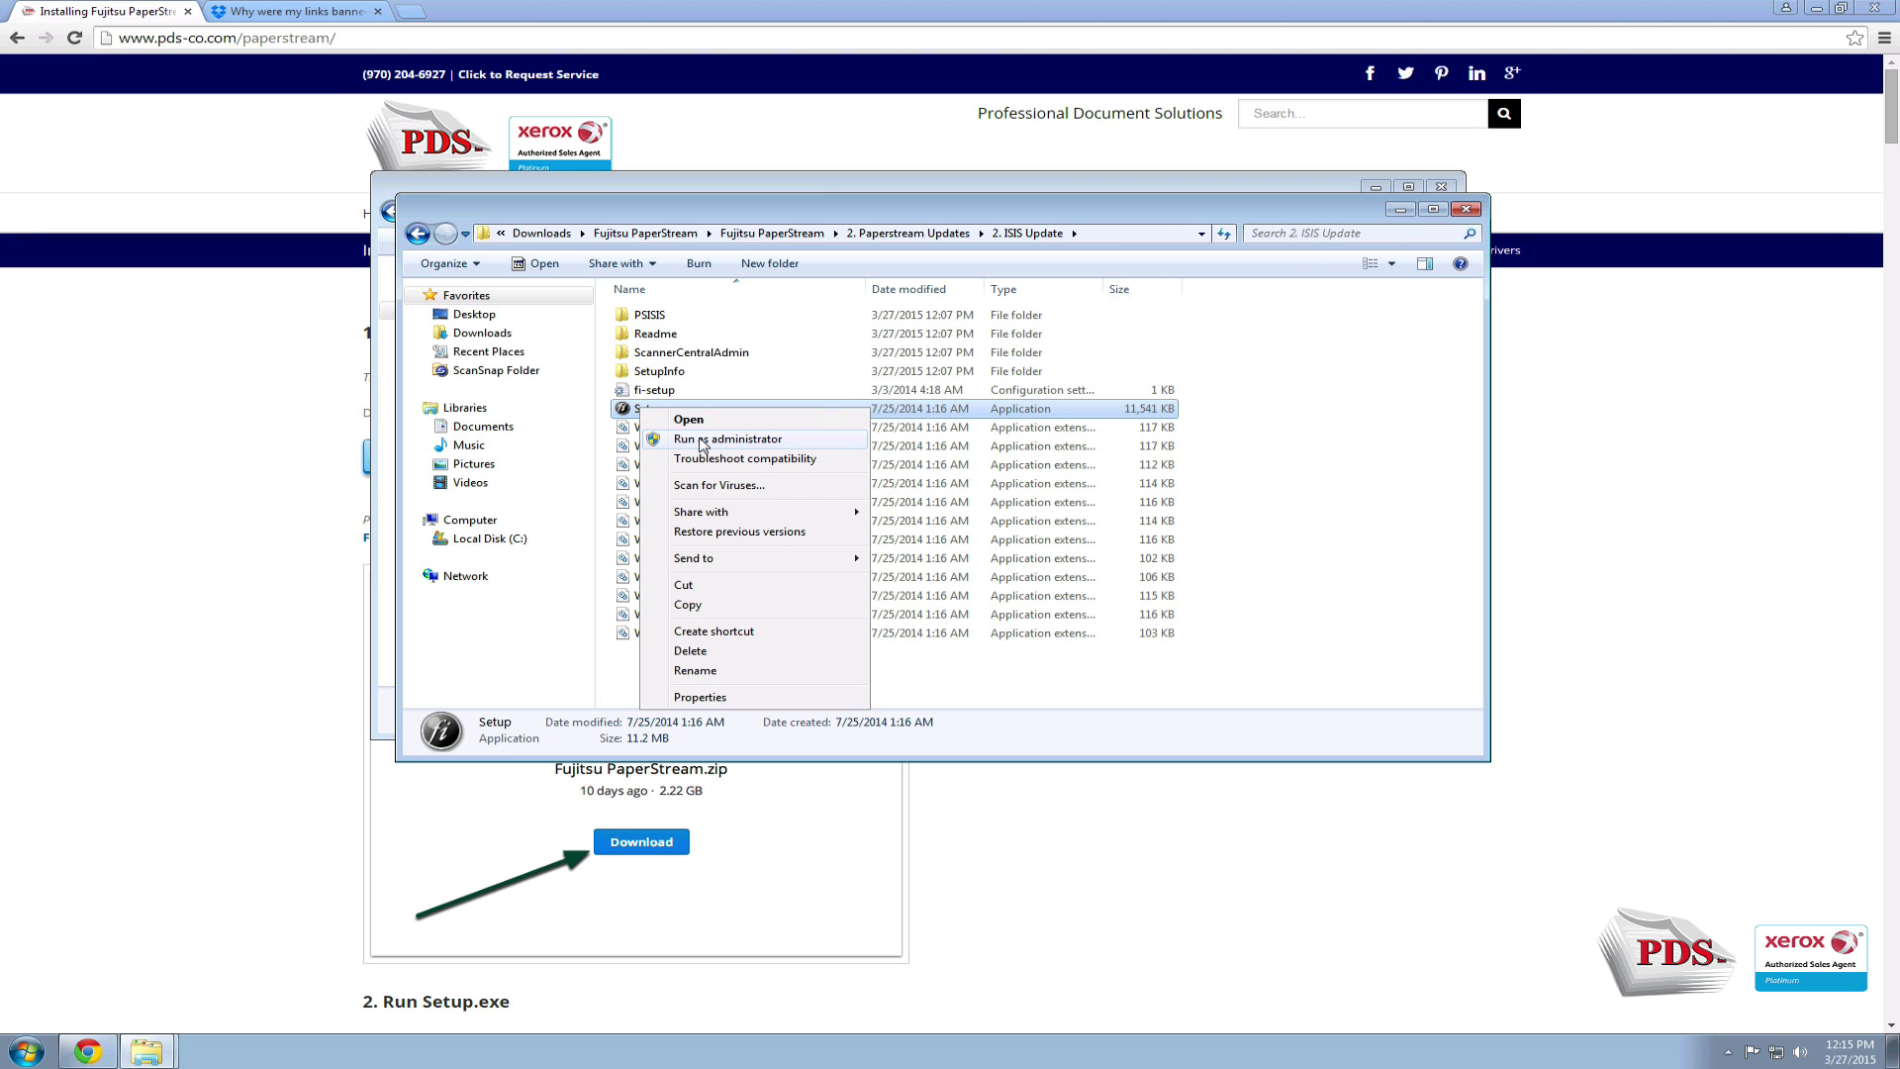
pyautogui.click(727, 439)
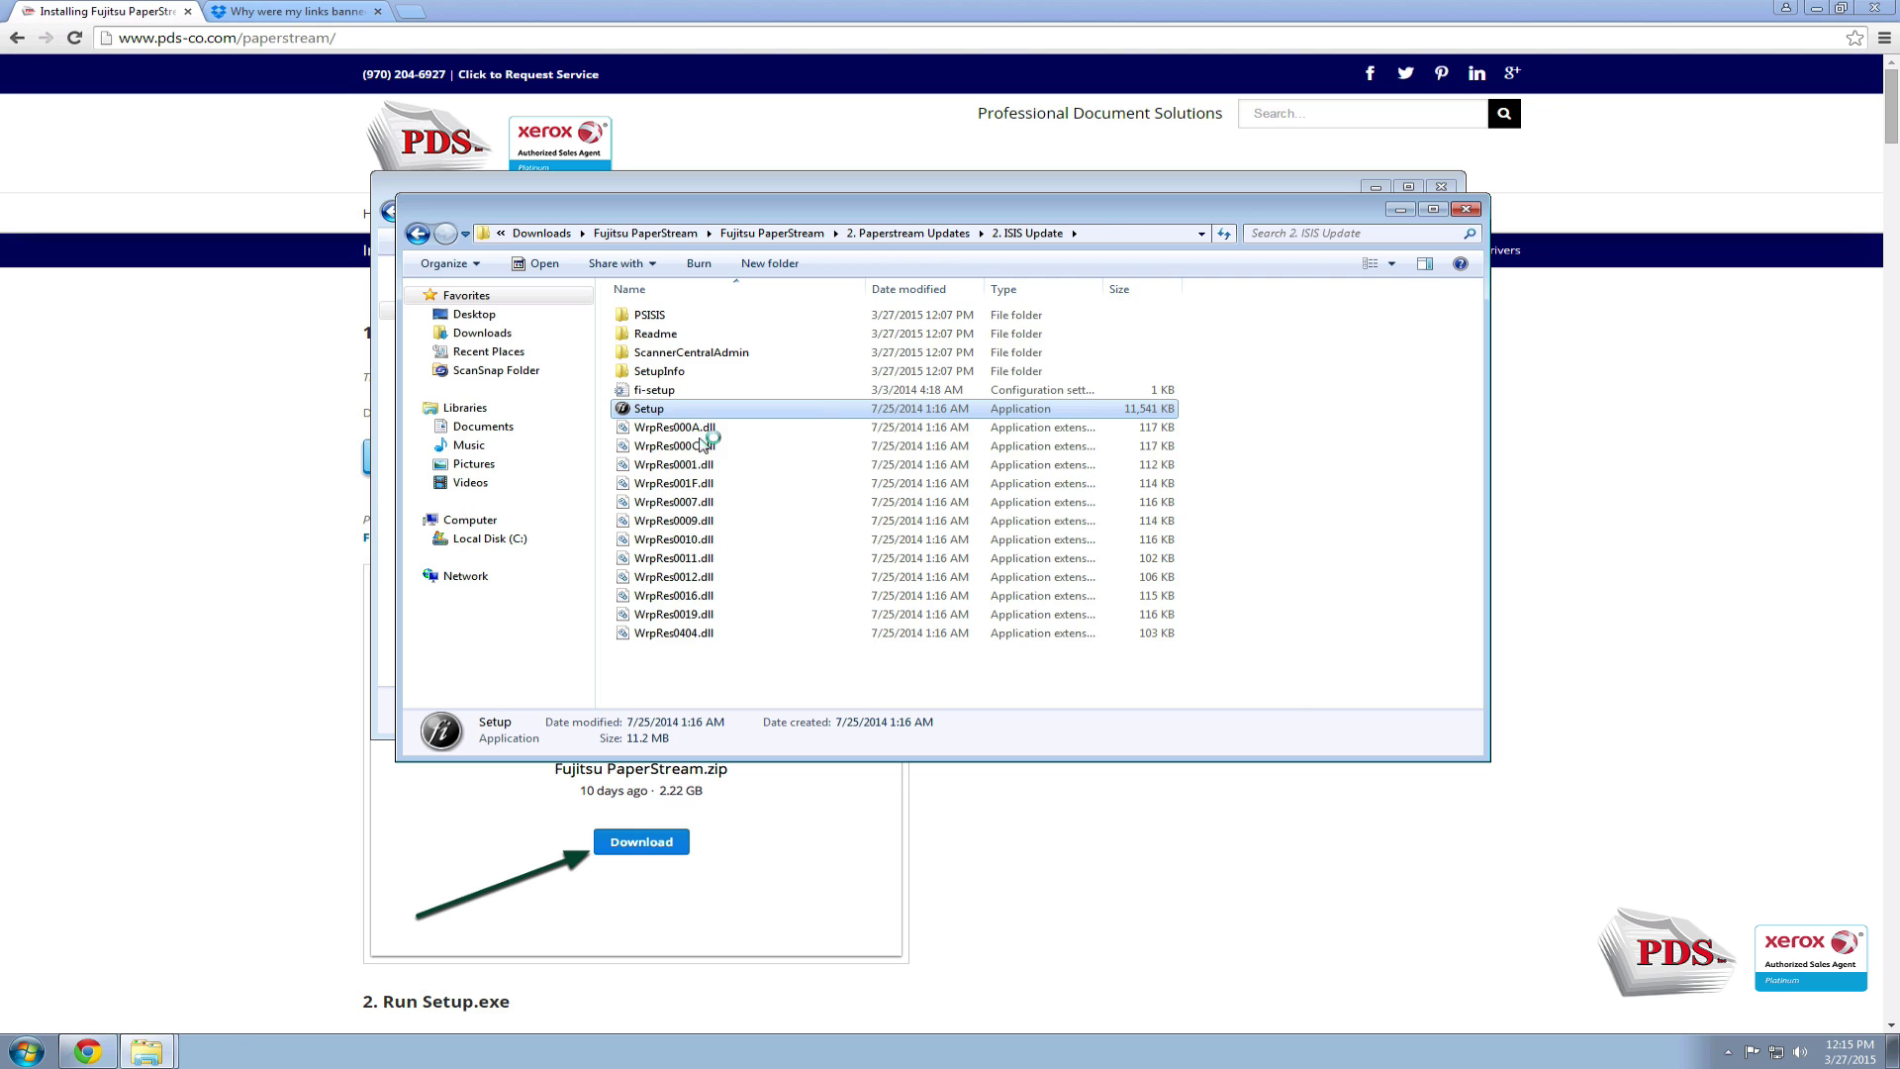
# Step: Accept the license terms and install the PaperStream IP (ISIS) Bundle and Scanner Central Admin Agent
pyautogui.click(1142, 732)
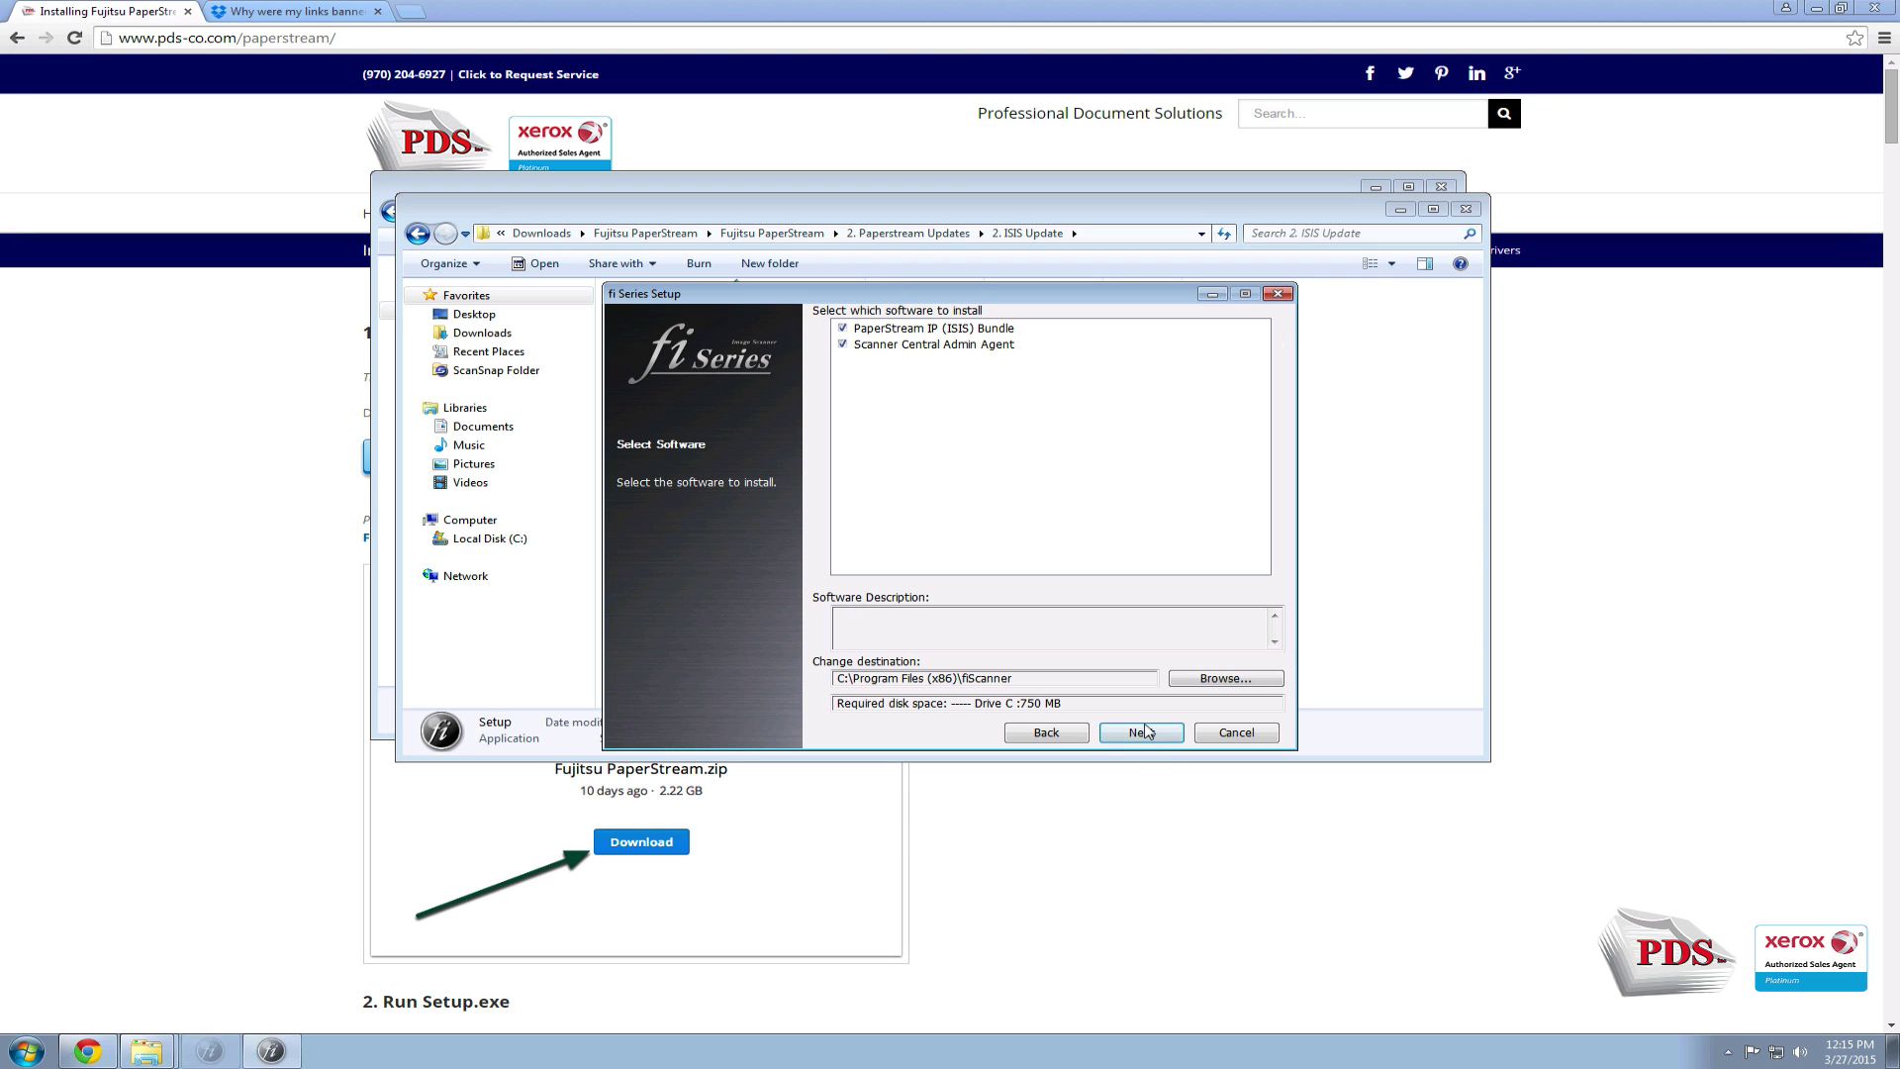
pyautogui.click(933, 343)
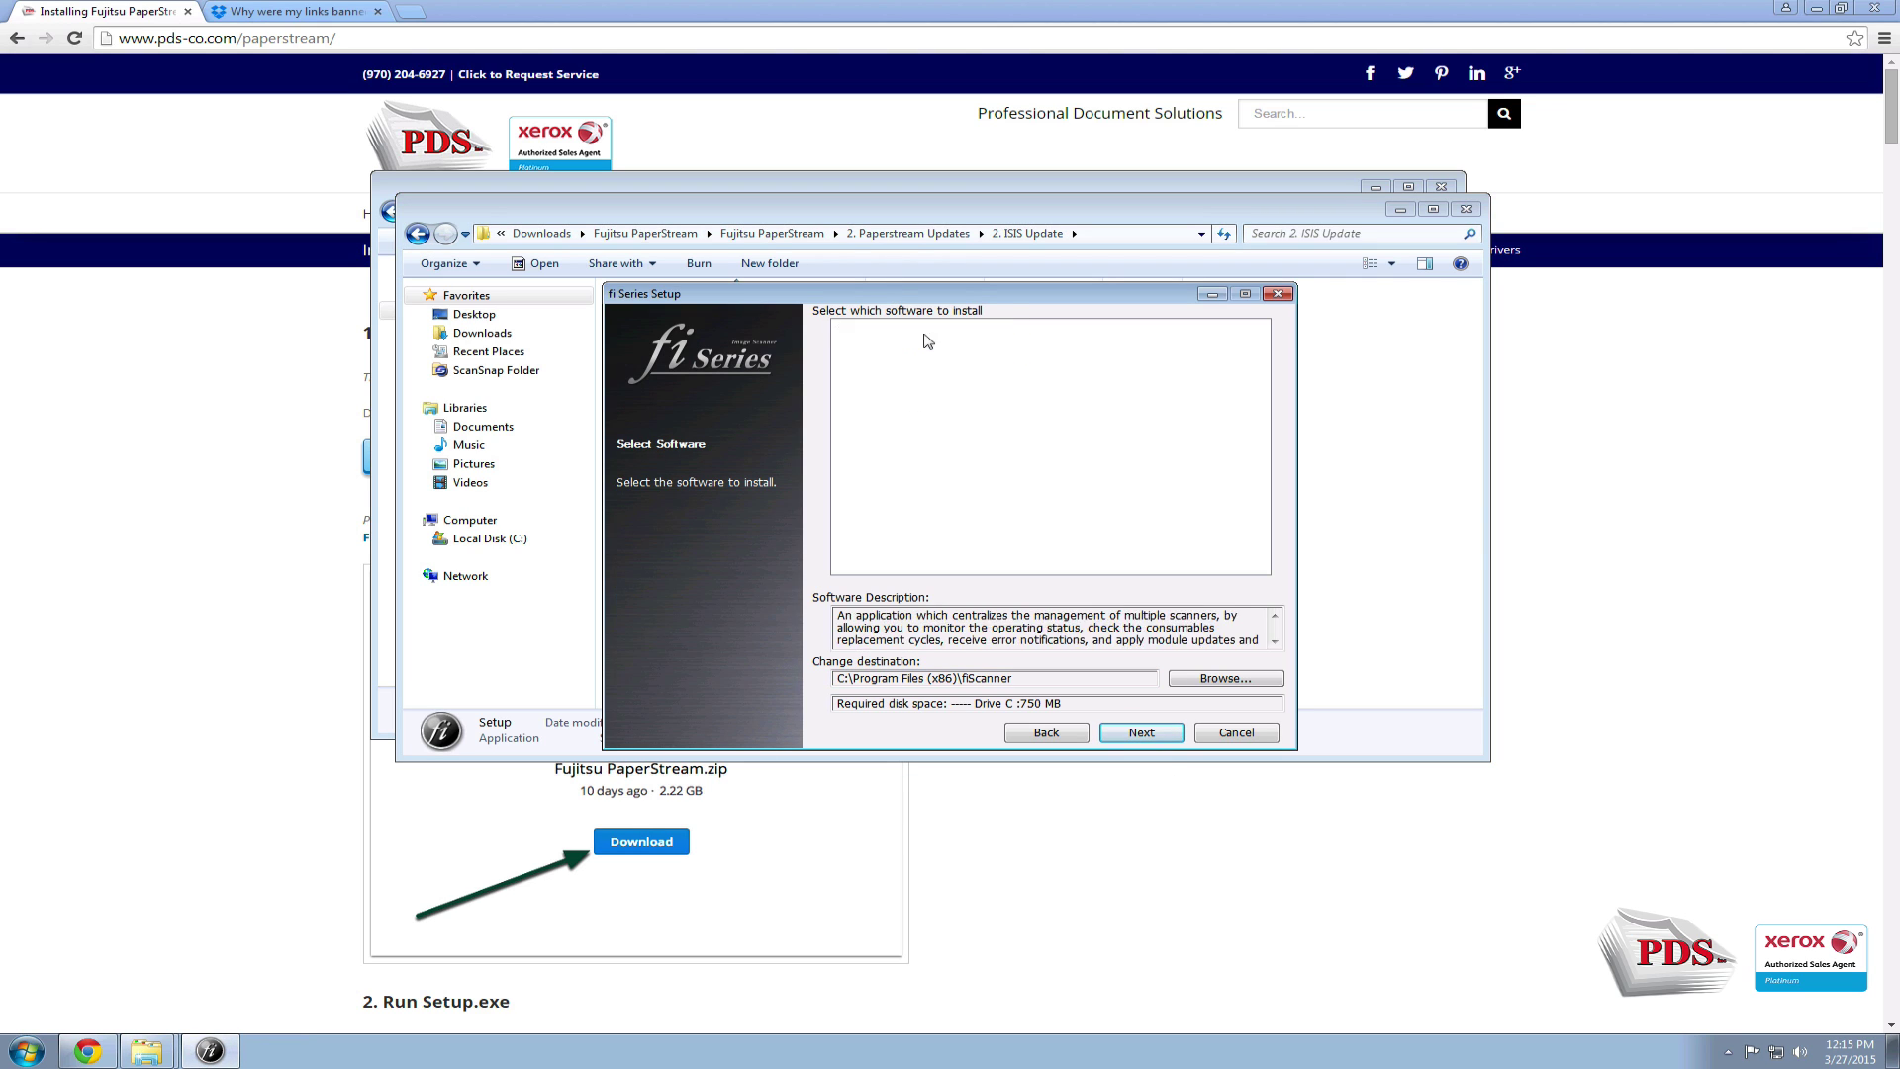
pyautogui.click(1142, 740)
pyautogui.click(1142, 737)
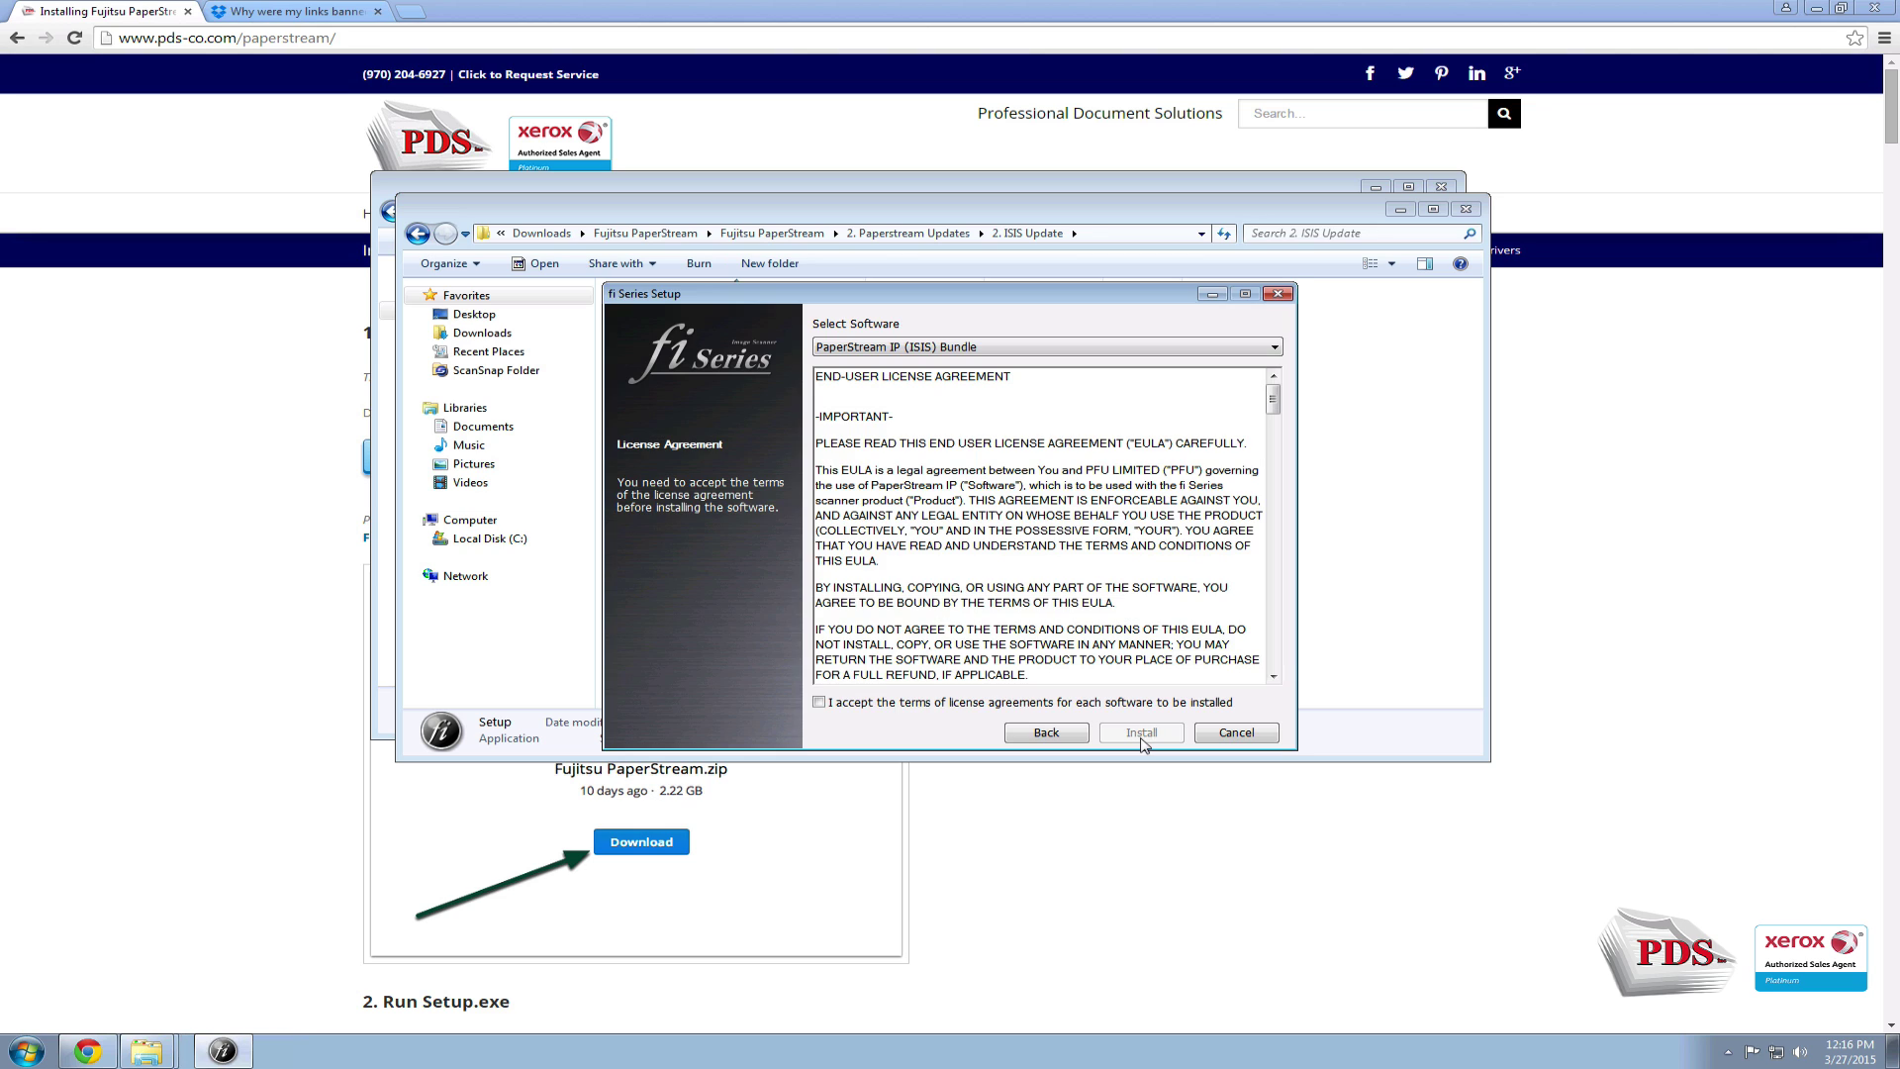
pyautogui.click(818, 703)
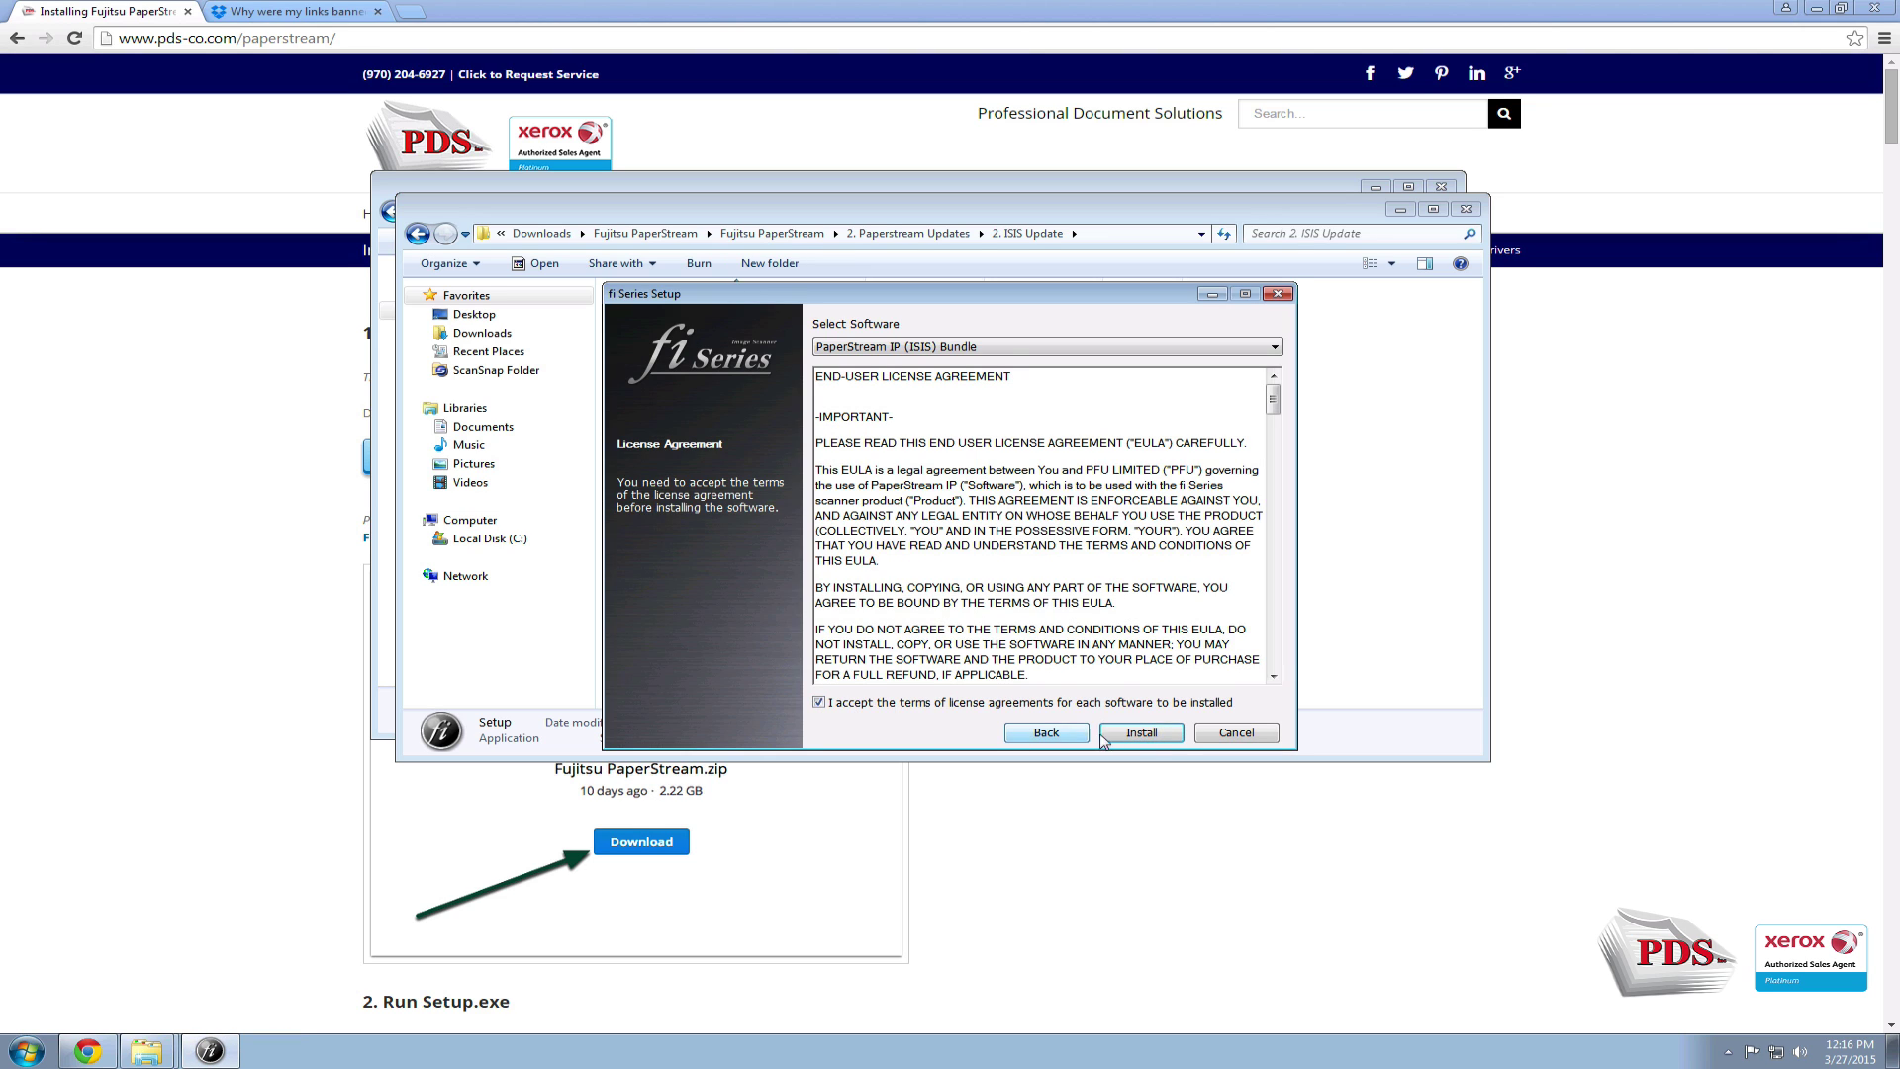
pyautogui.click(1131, 734)
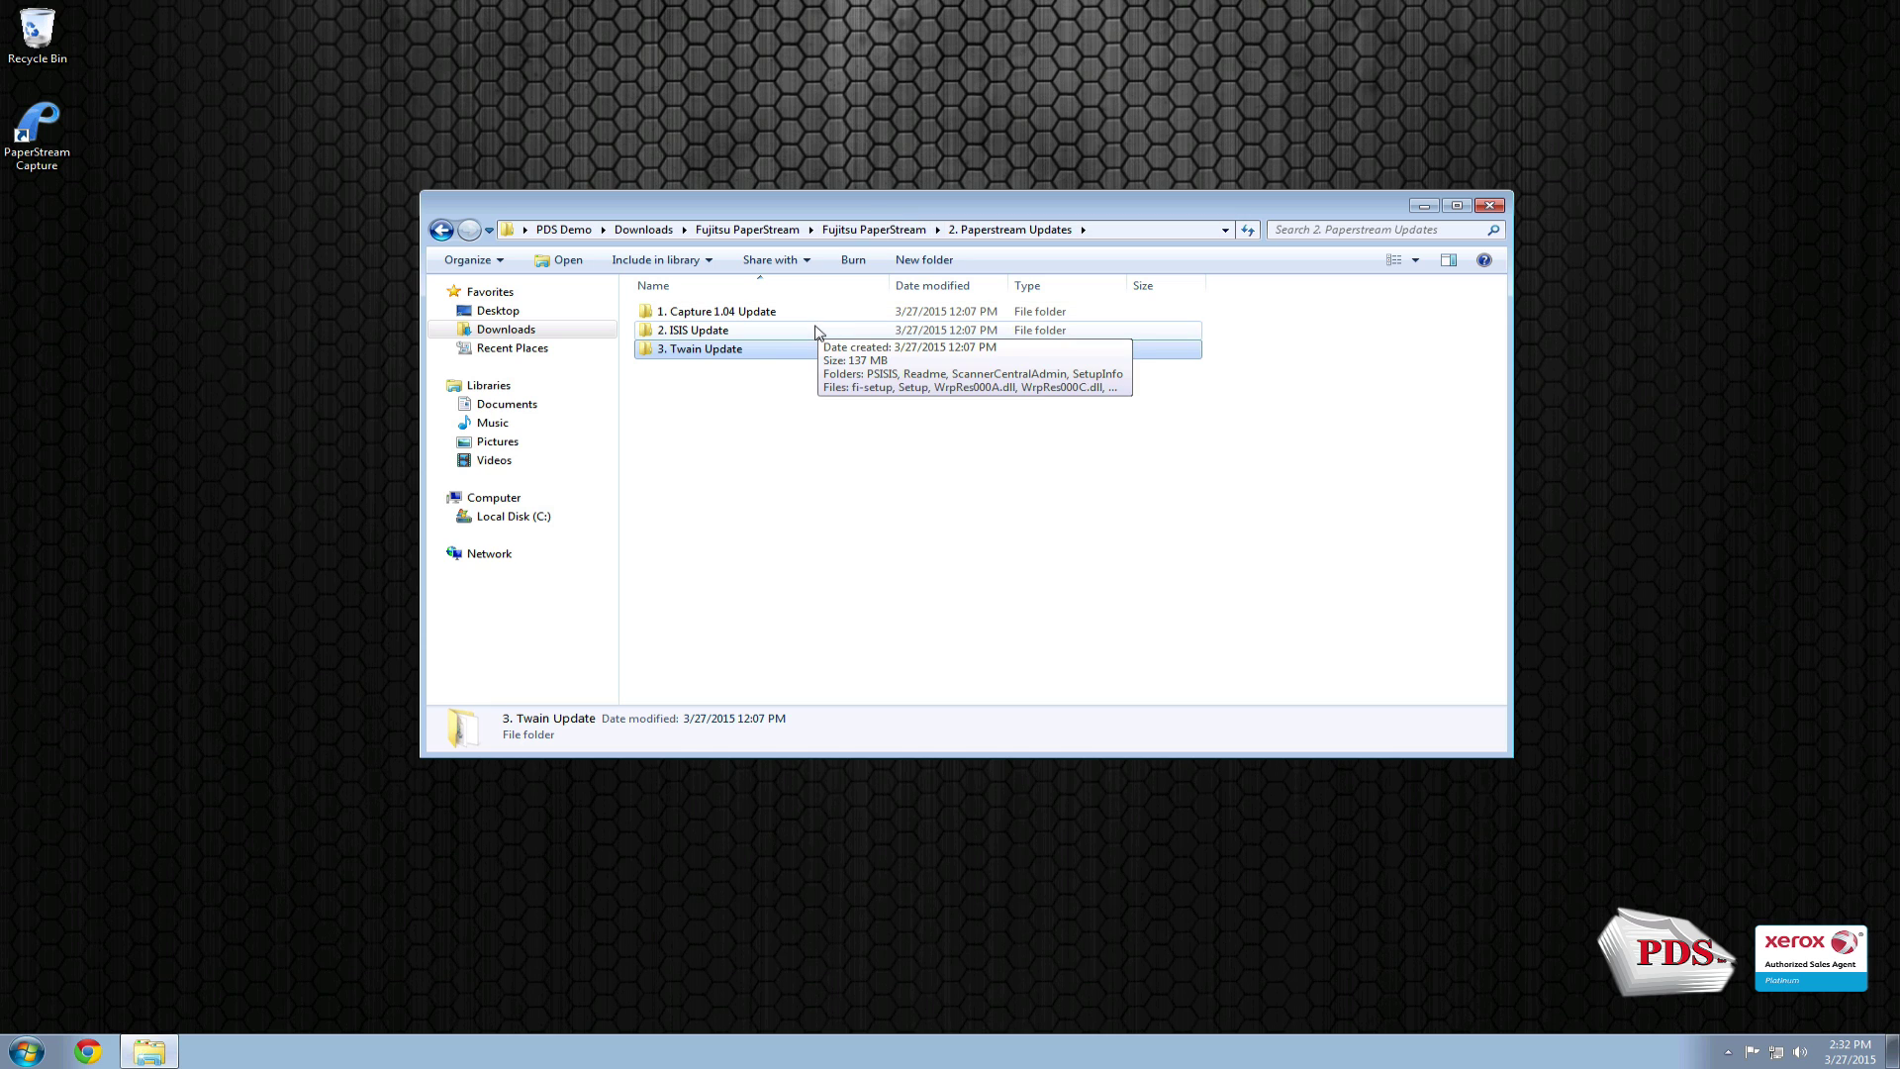
# Step: Open the "3. Twain Update" folder inside "2. Paperstream Updates" and run its Setup as administrator
pyautogui.doubleClick(722, 357)
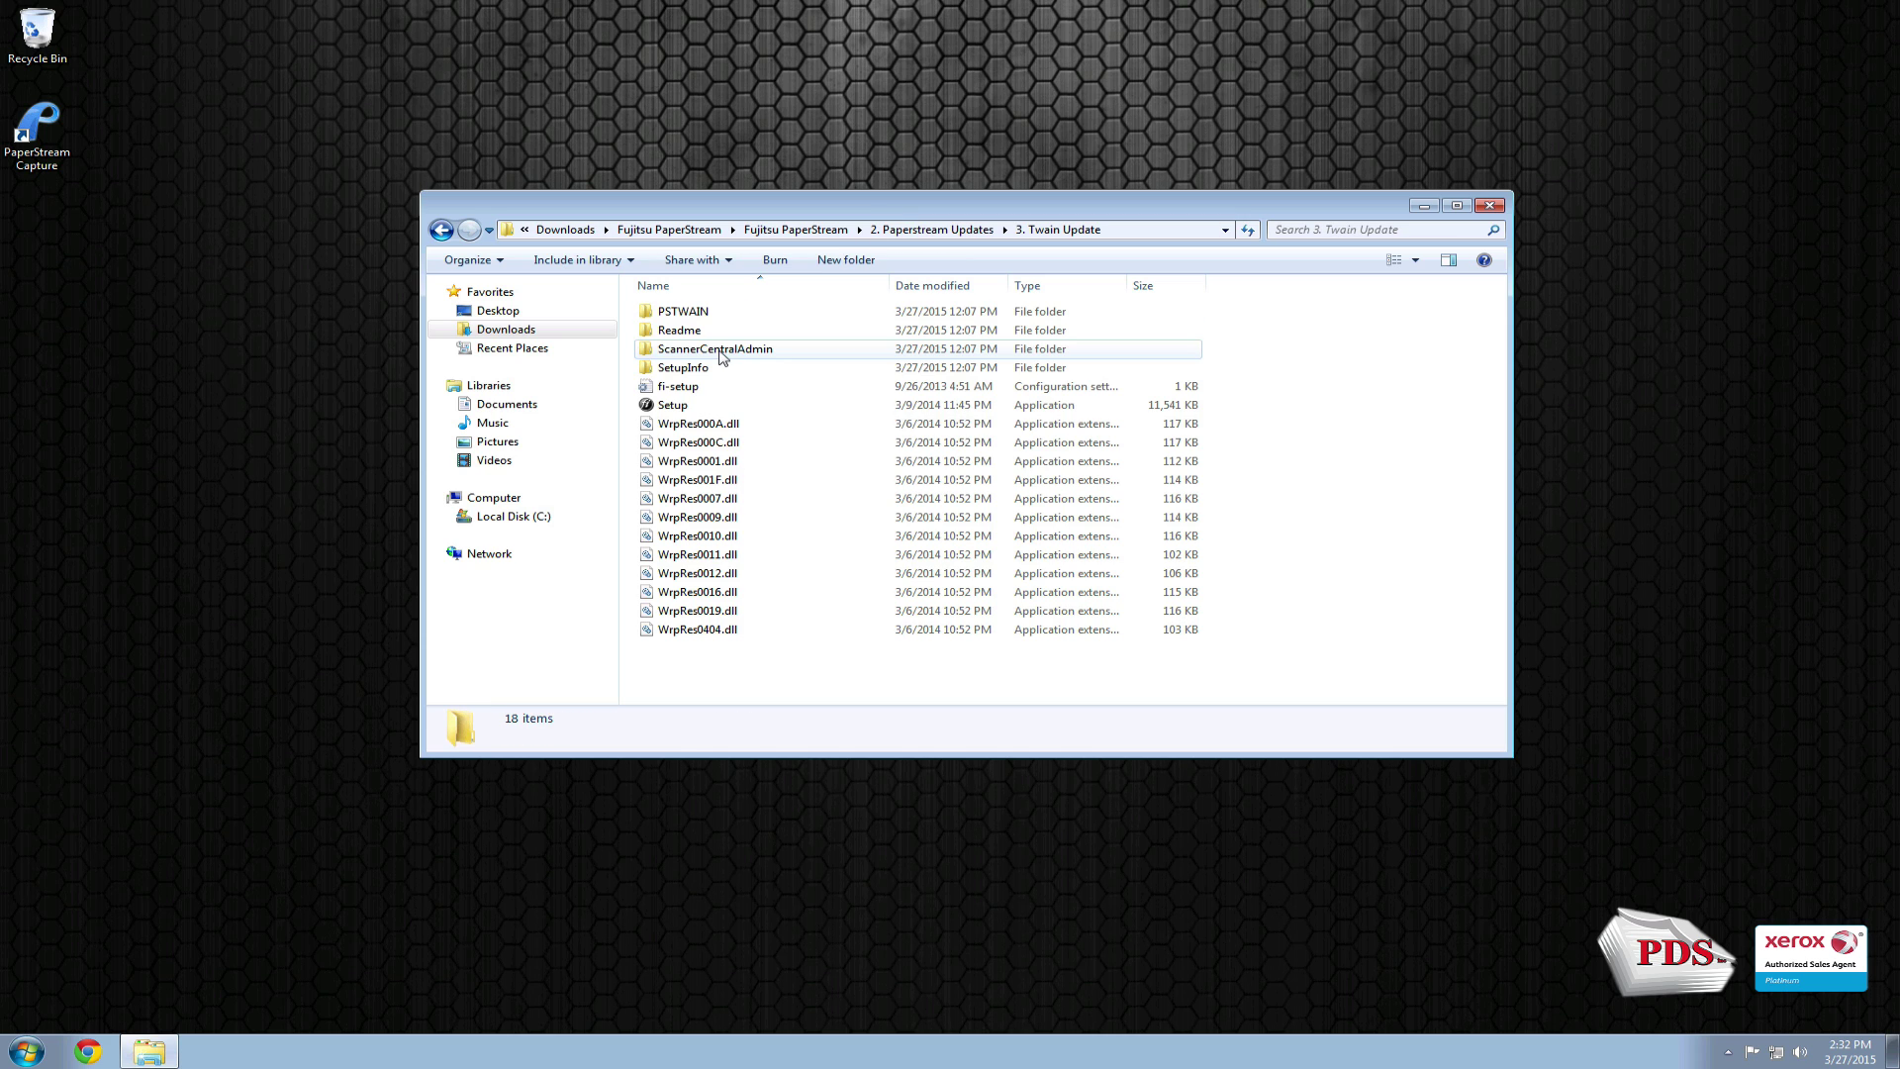
pyautogui.click(673, 405)
pyautogui.rightClick(673, 406)
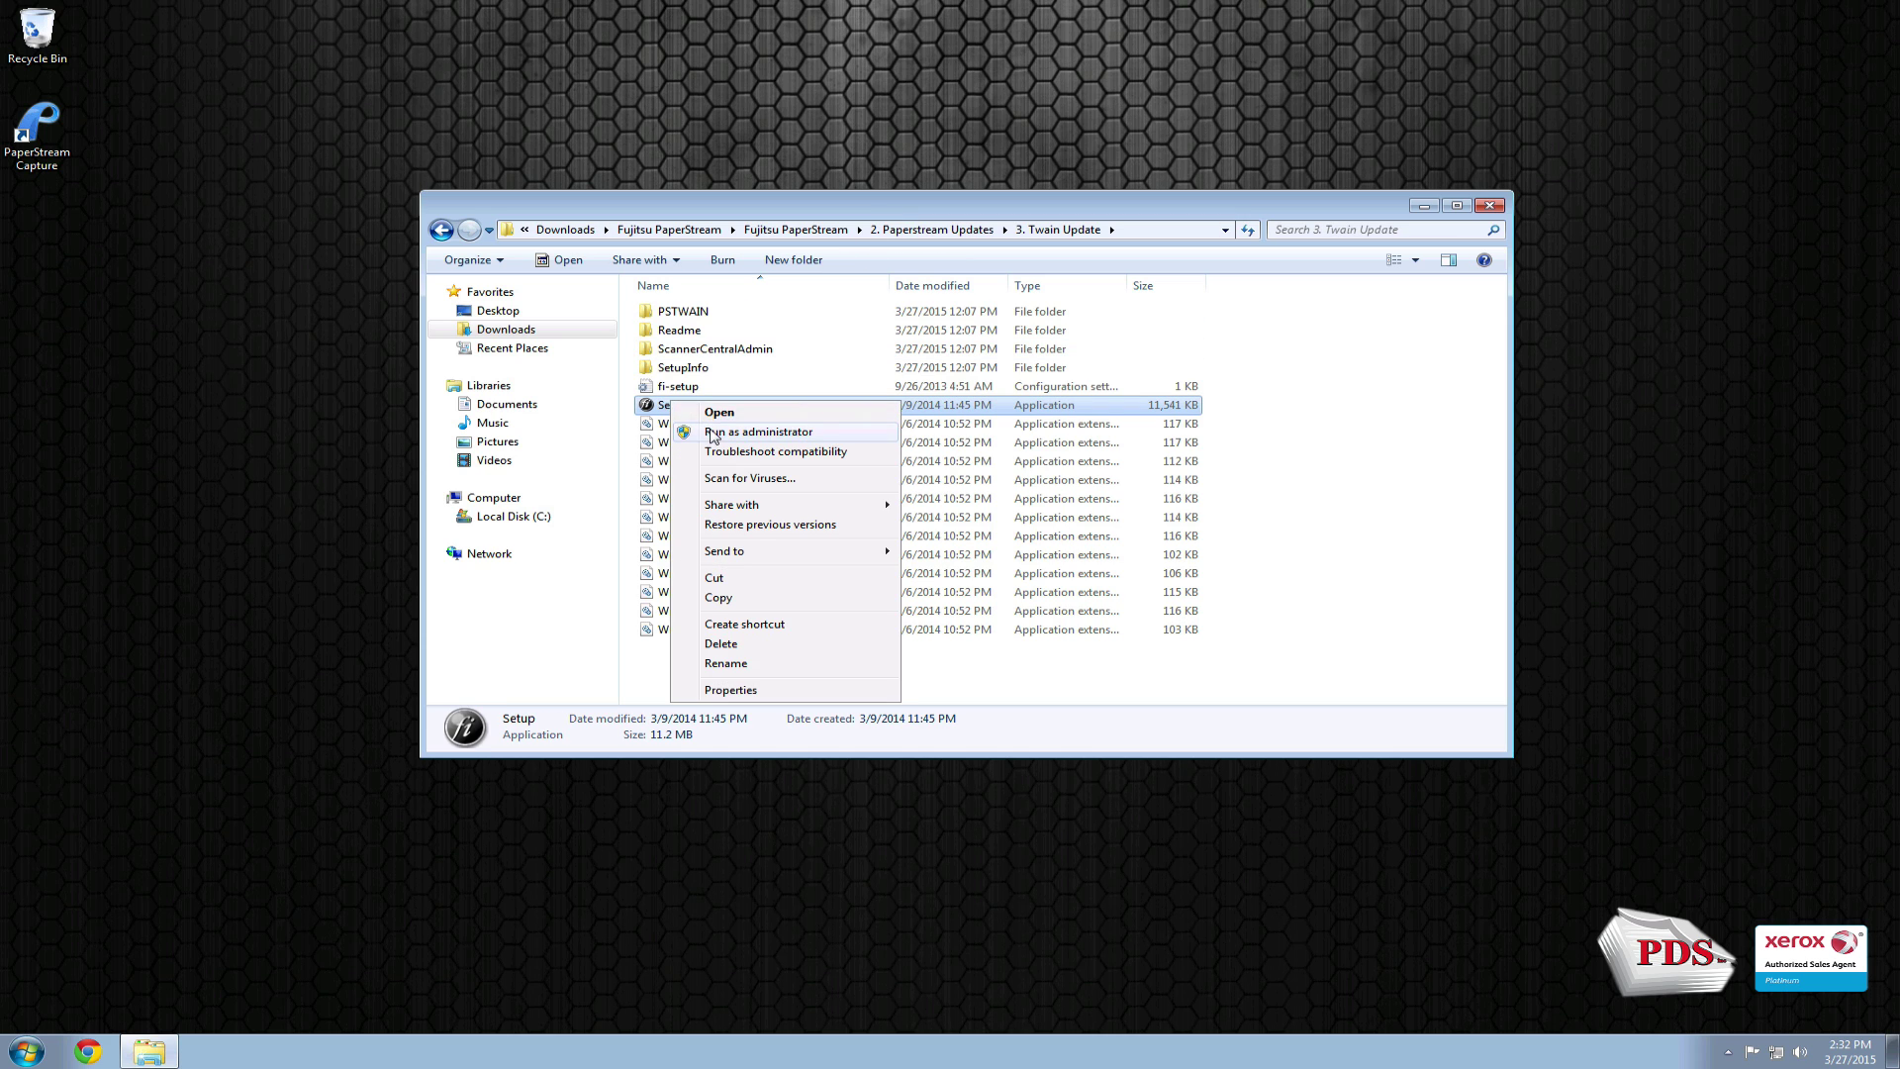
pyautogui.click(712, 433)
# Step: Check the description of Scanner Central Admin Agent, then accept the license terms and install PaperStream IP (TWAIN)
pyautogui.click(1141, 732)
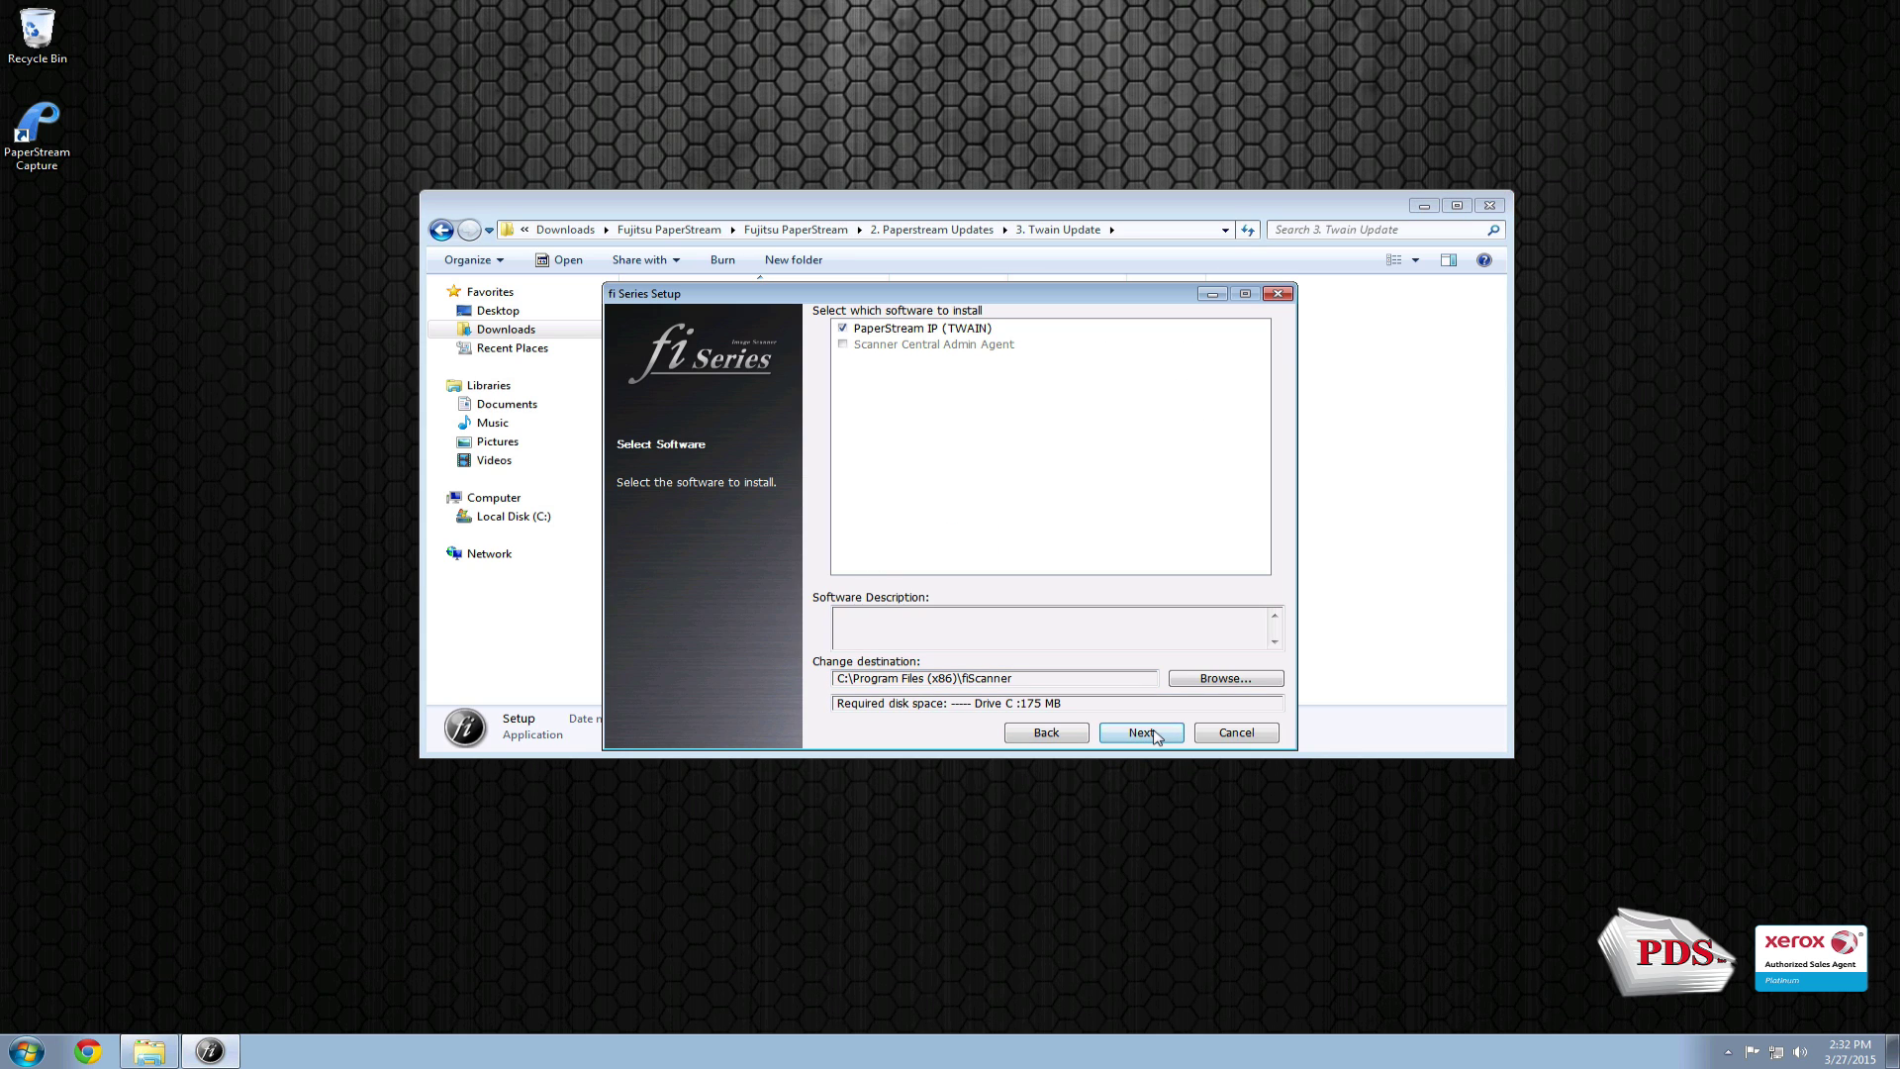
pyautogui.click(869, 345)
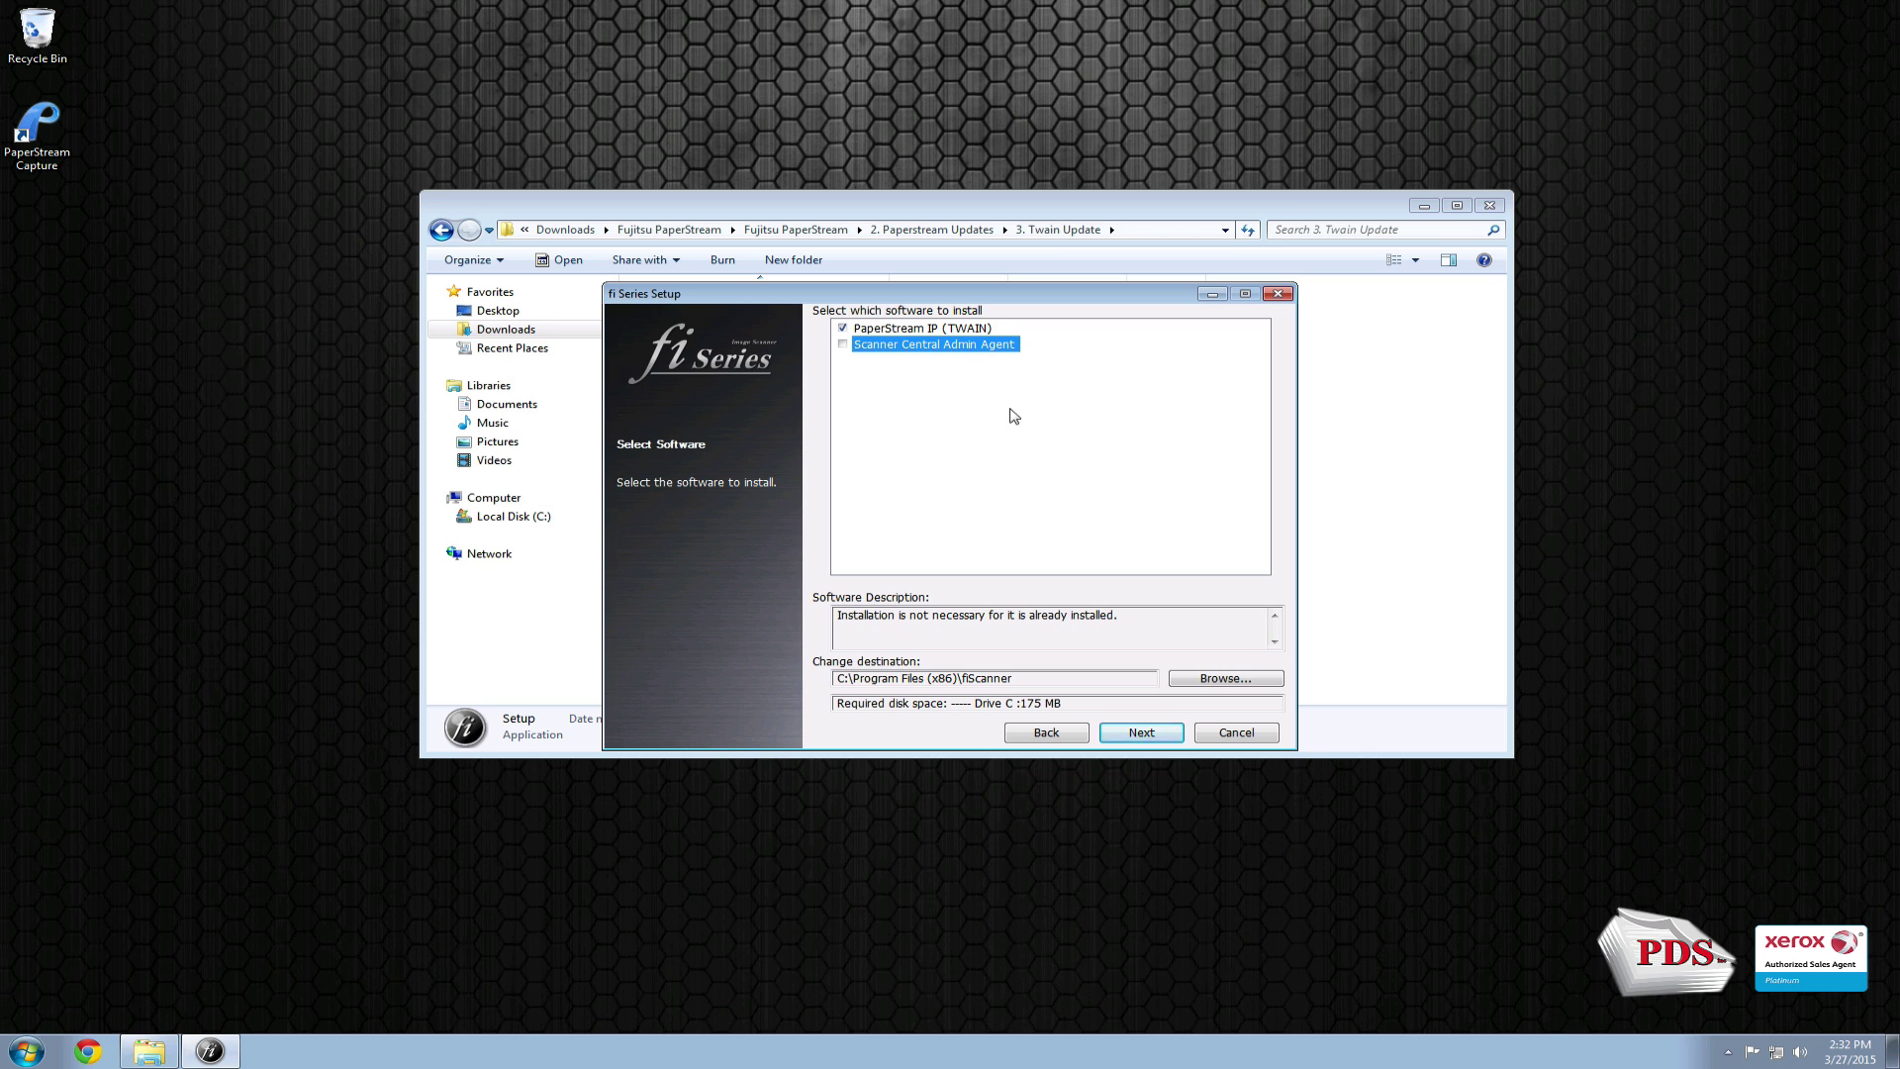
pyautogui.click(1141, 733)
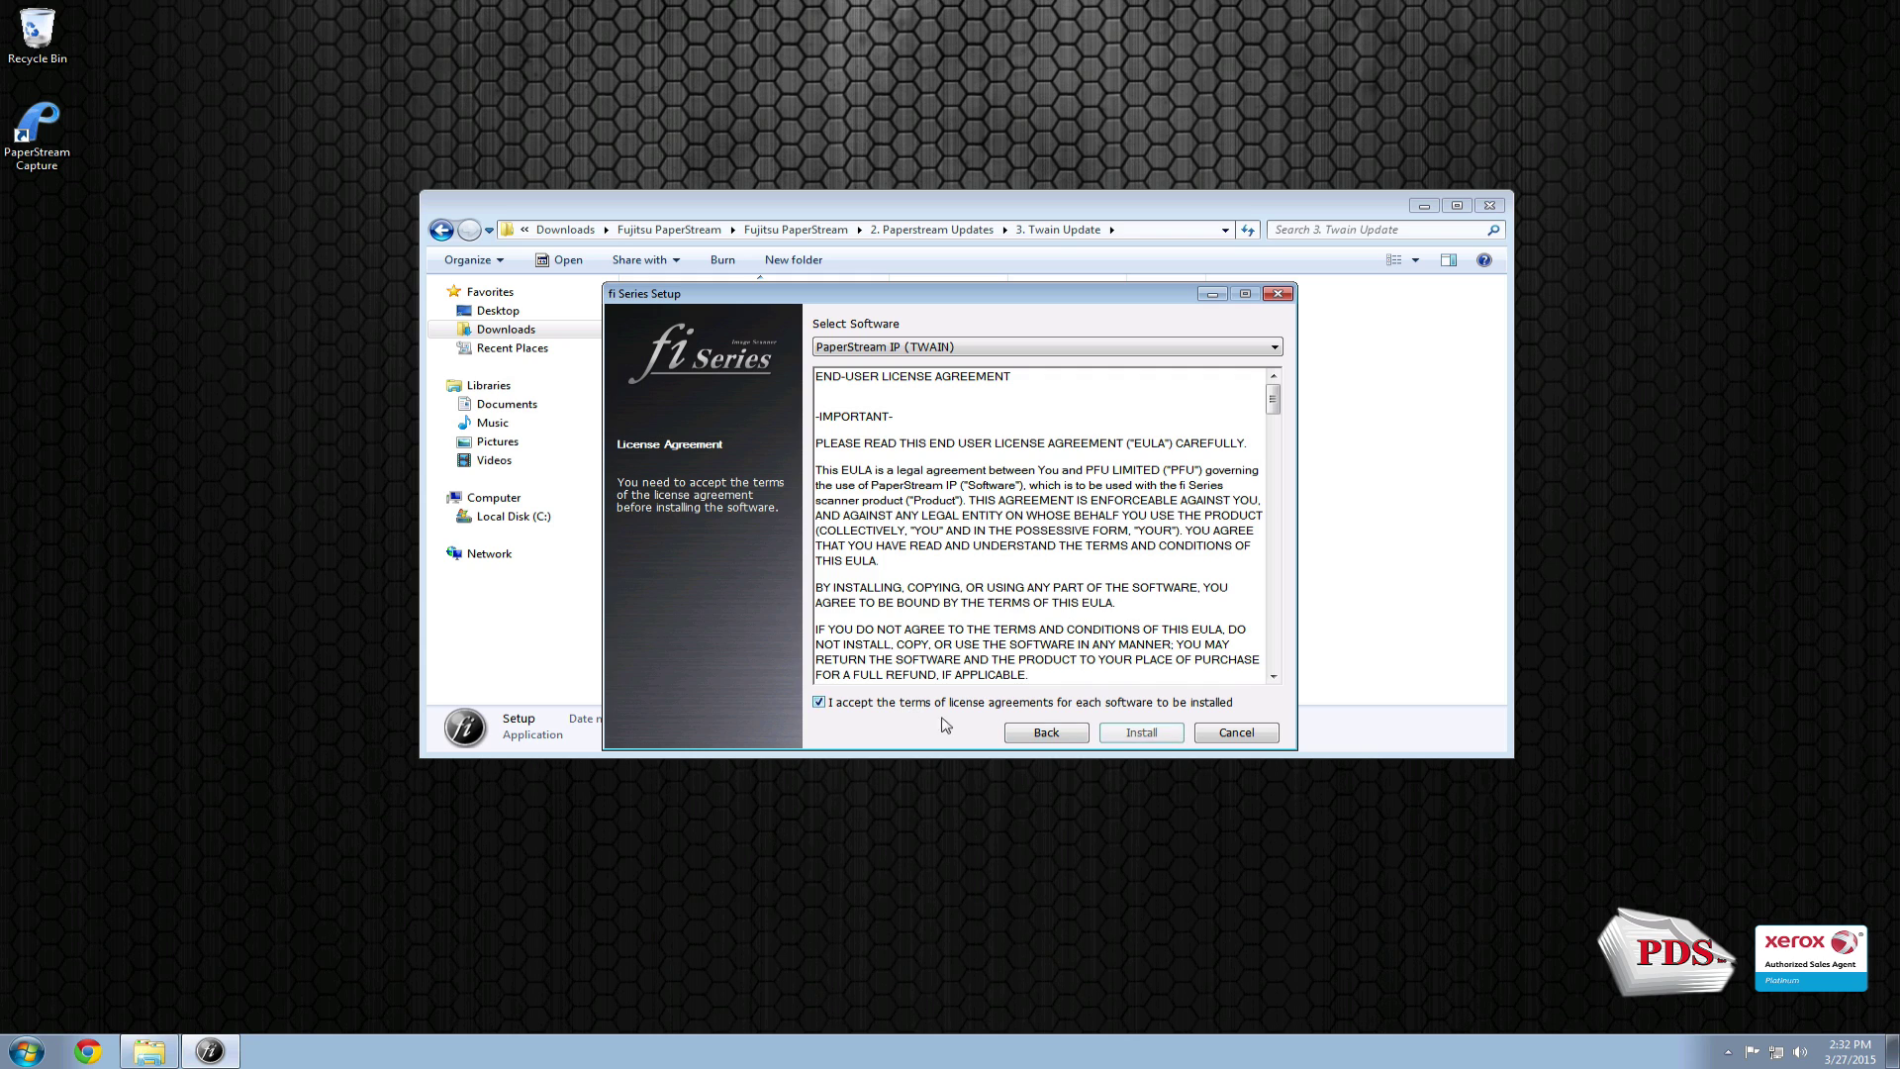
pyautogui.click(1141, 733)
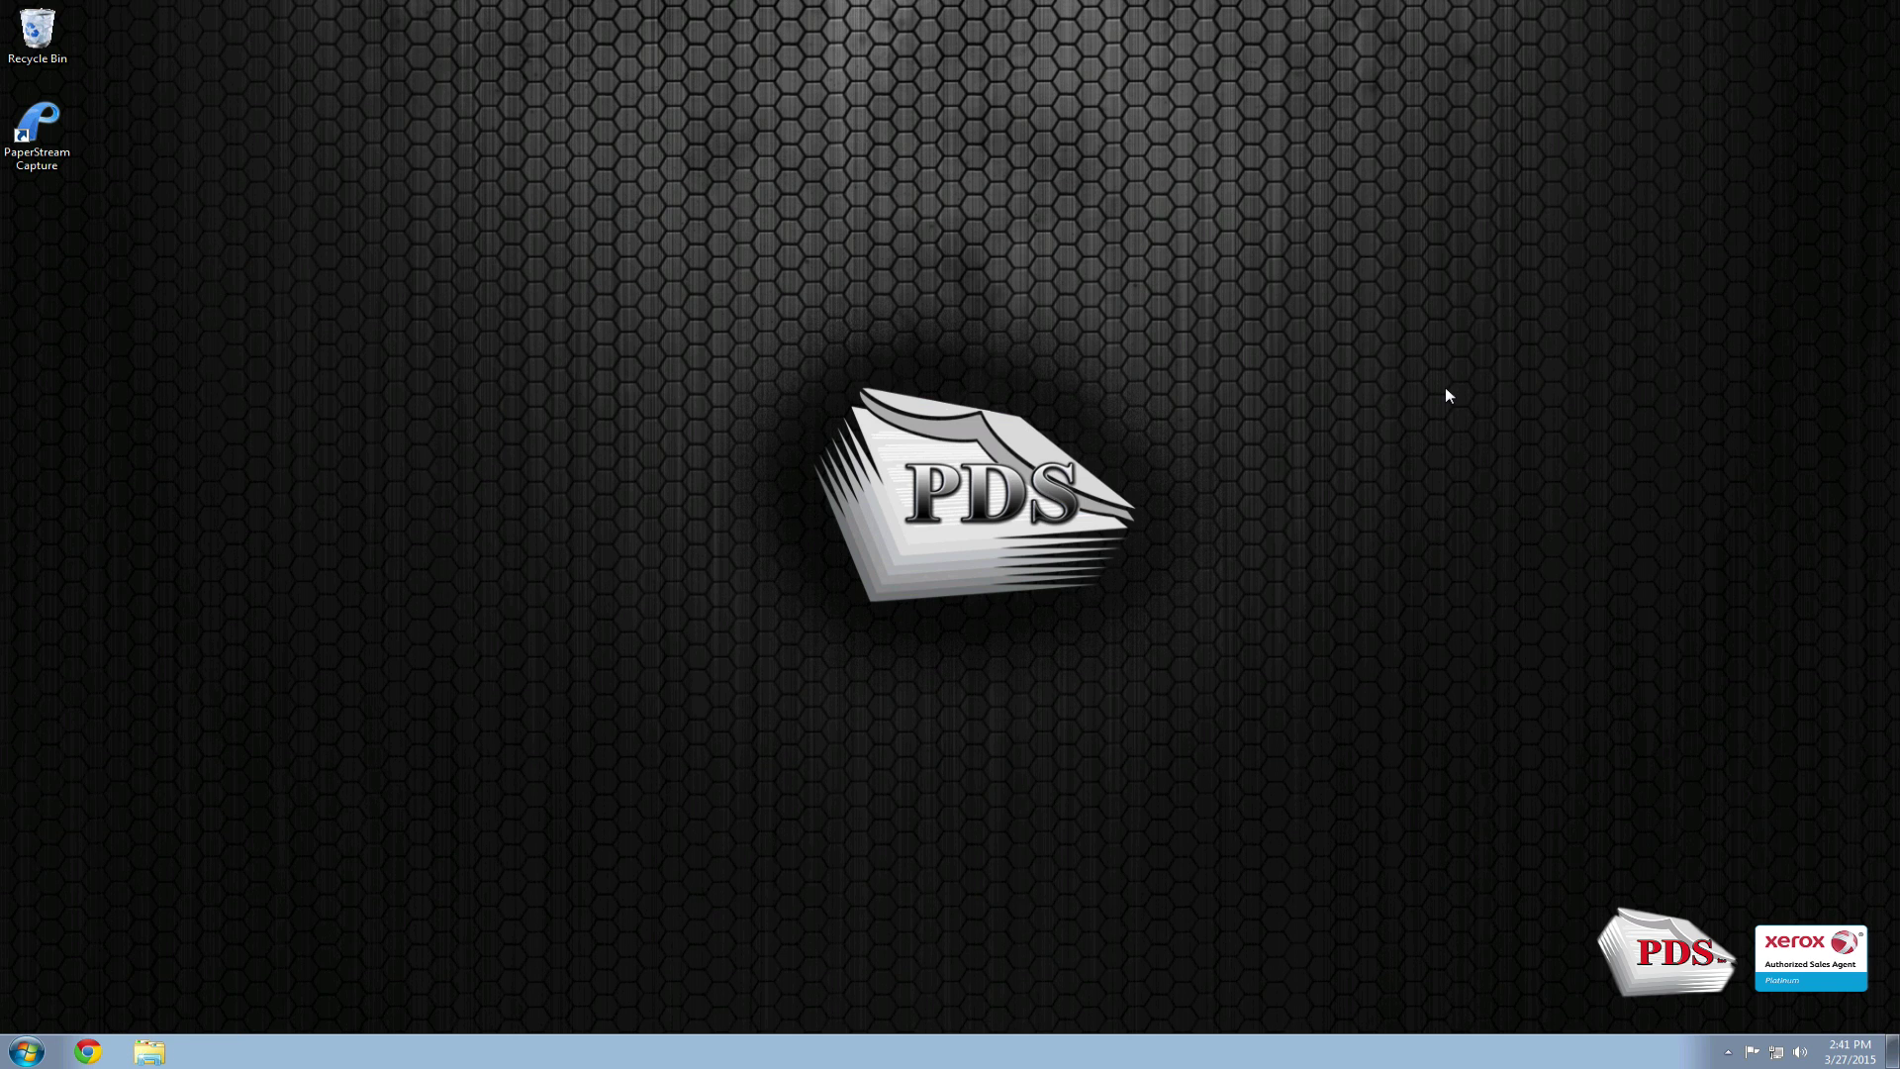
# Step: Launch PaperStream Capture, set the getting-started overview not to show again and switch to the scan profiles
pyautogui.doubleClick(55, 131)
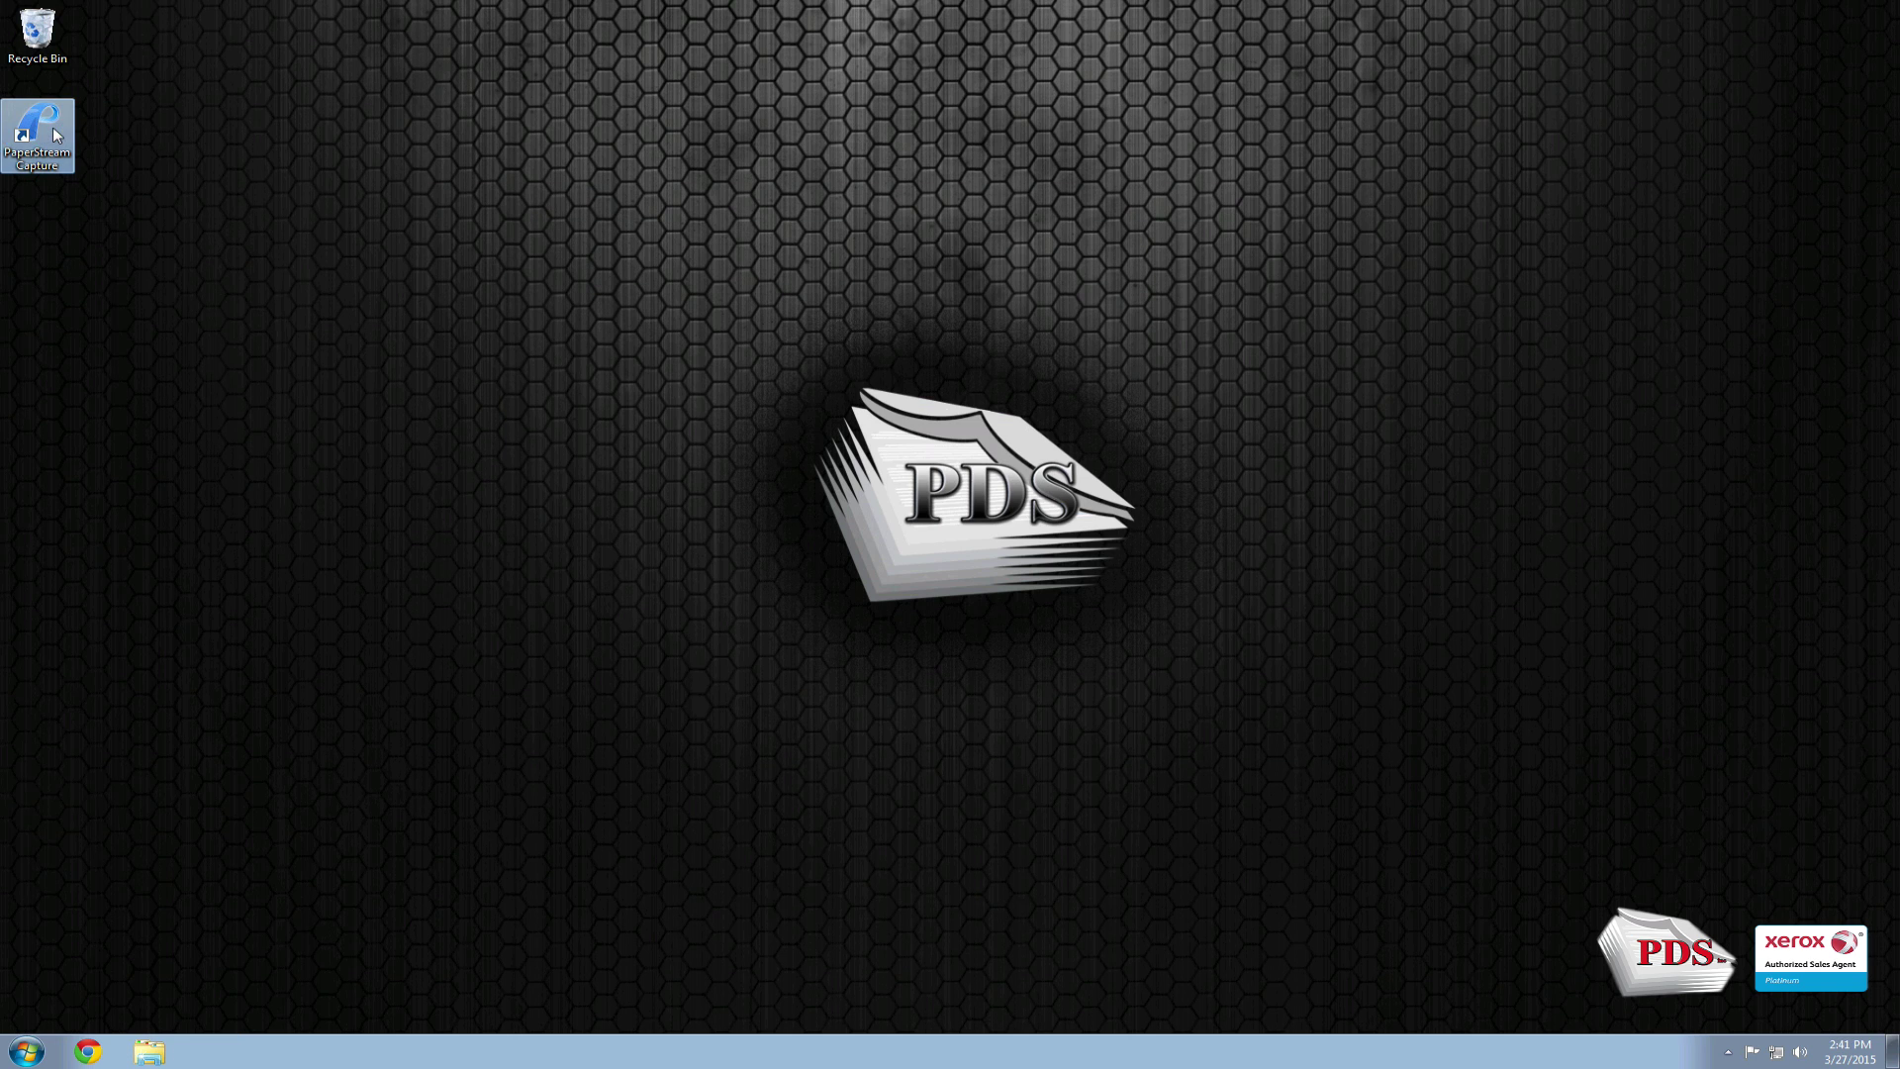
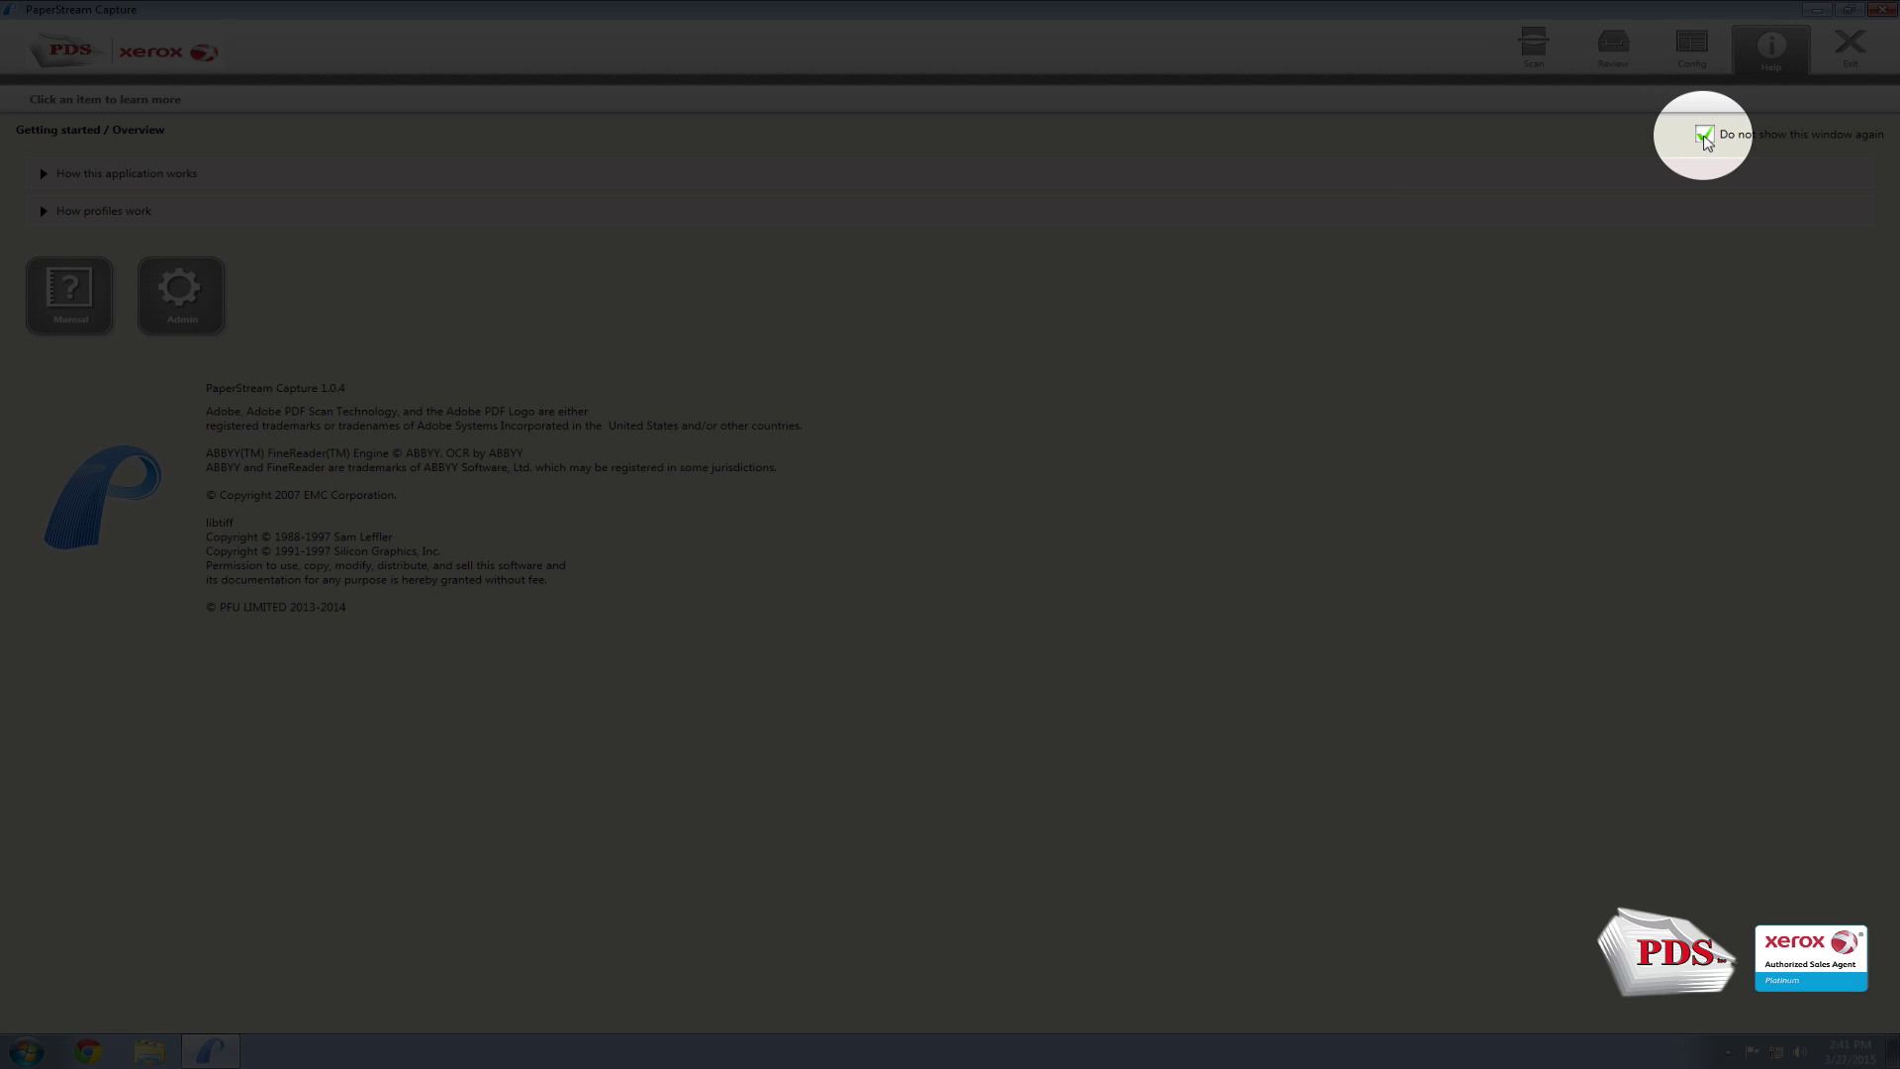
pyautogui.click(1544, 61)
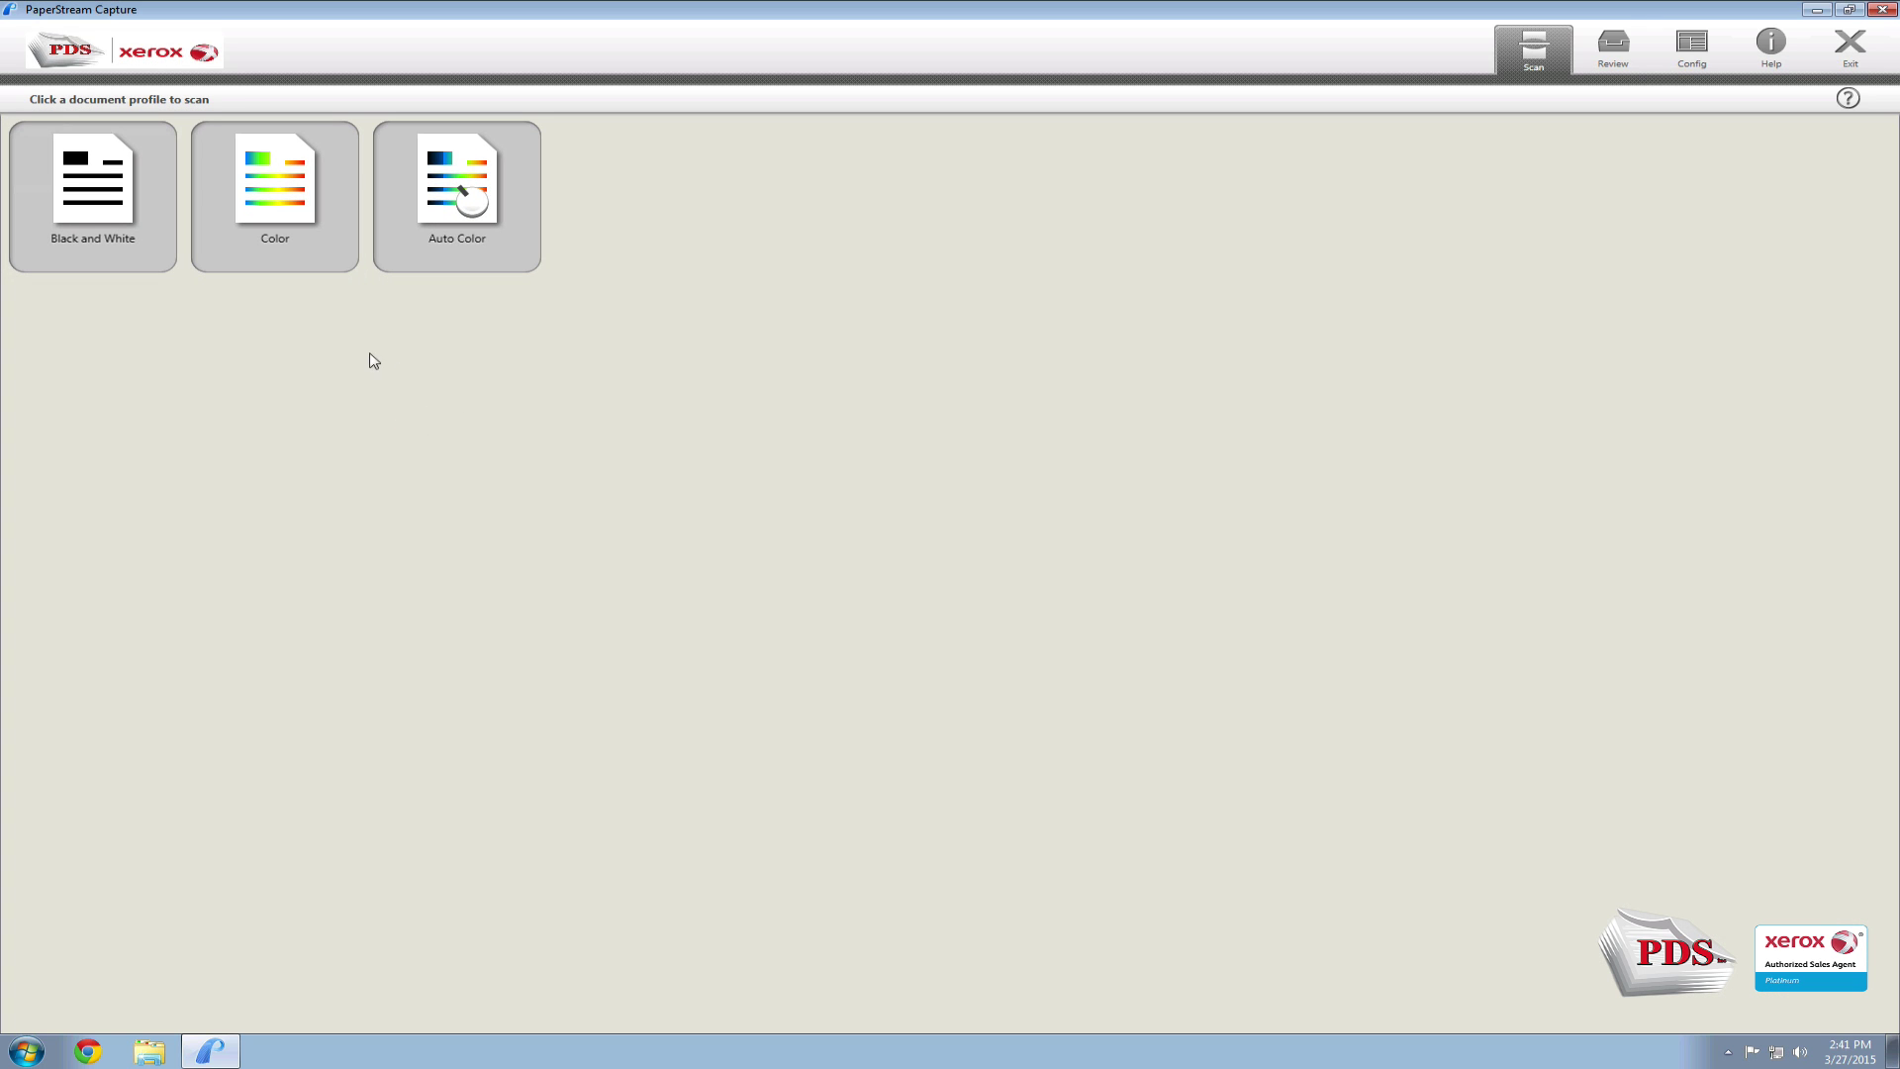
# Step: Open the Black and White document profile for editing in the configuration
pyautogui.click(1682, 58)
pyautogui.click(30, 192)
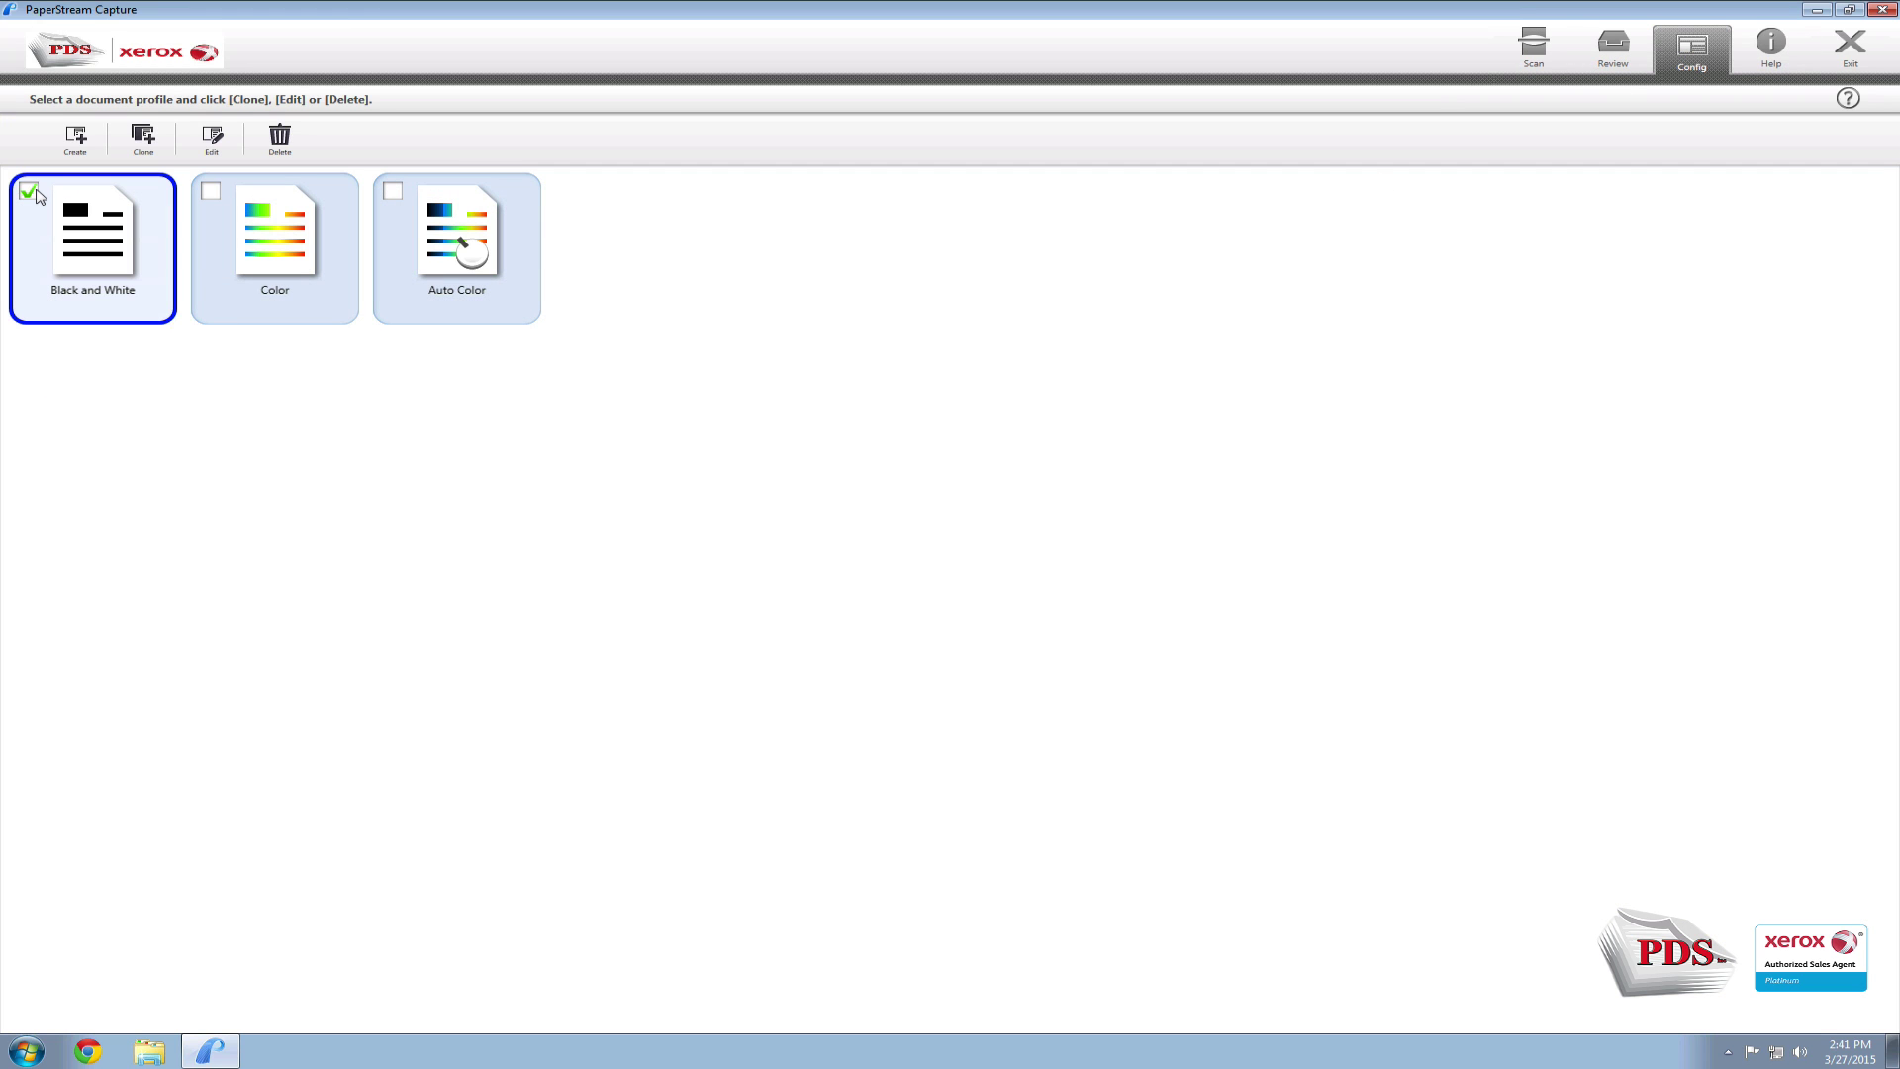
pyautogui.click(213, 148)
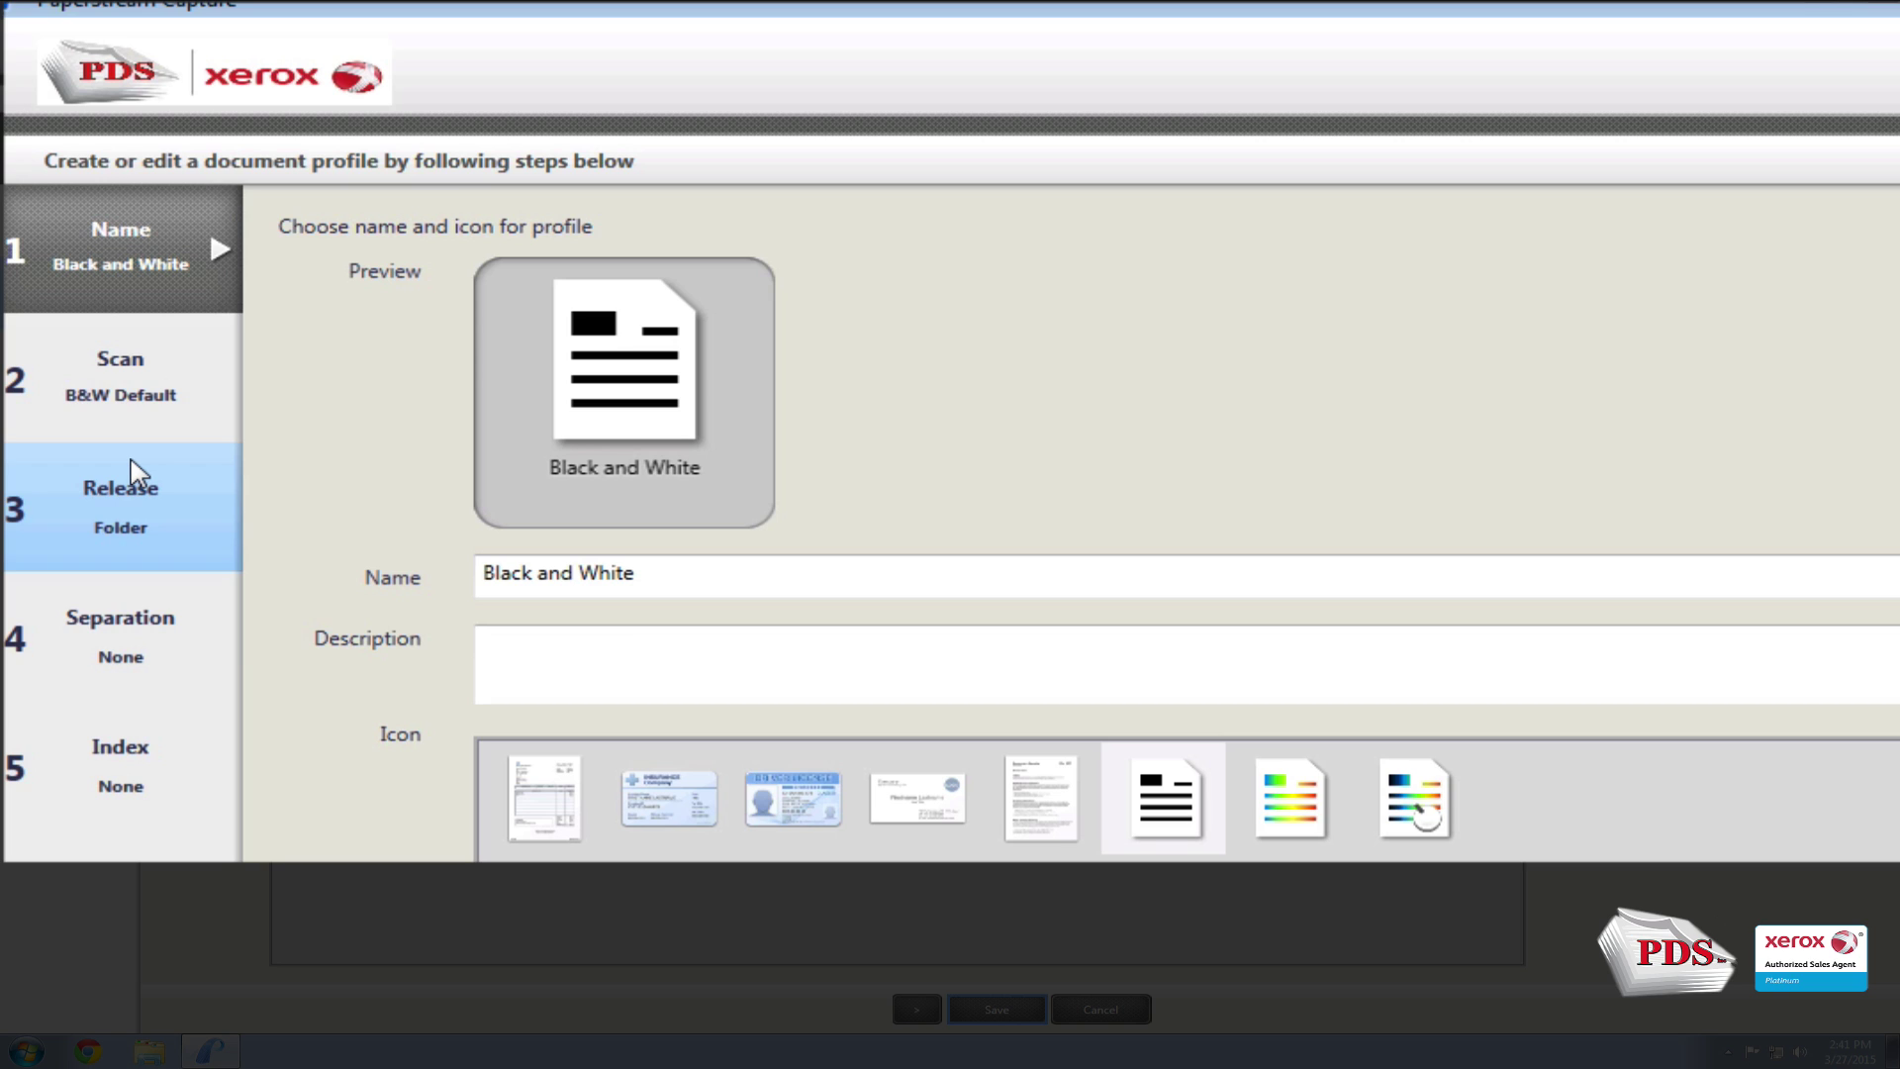
# Step: Select PaperStream IP fi-7160 as the scanner in the profile's scan settings
pyautogui.click(138, 401)
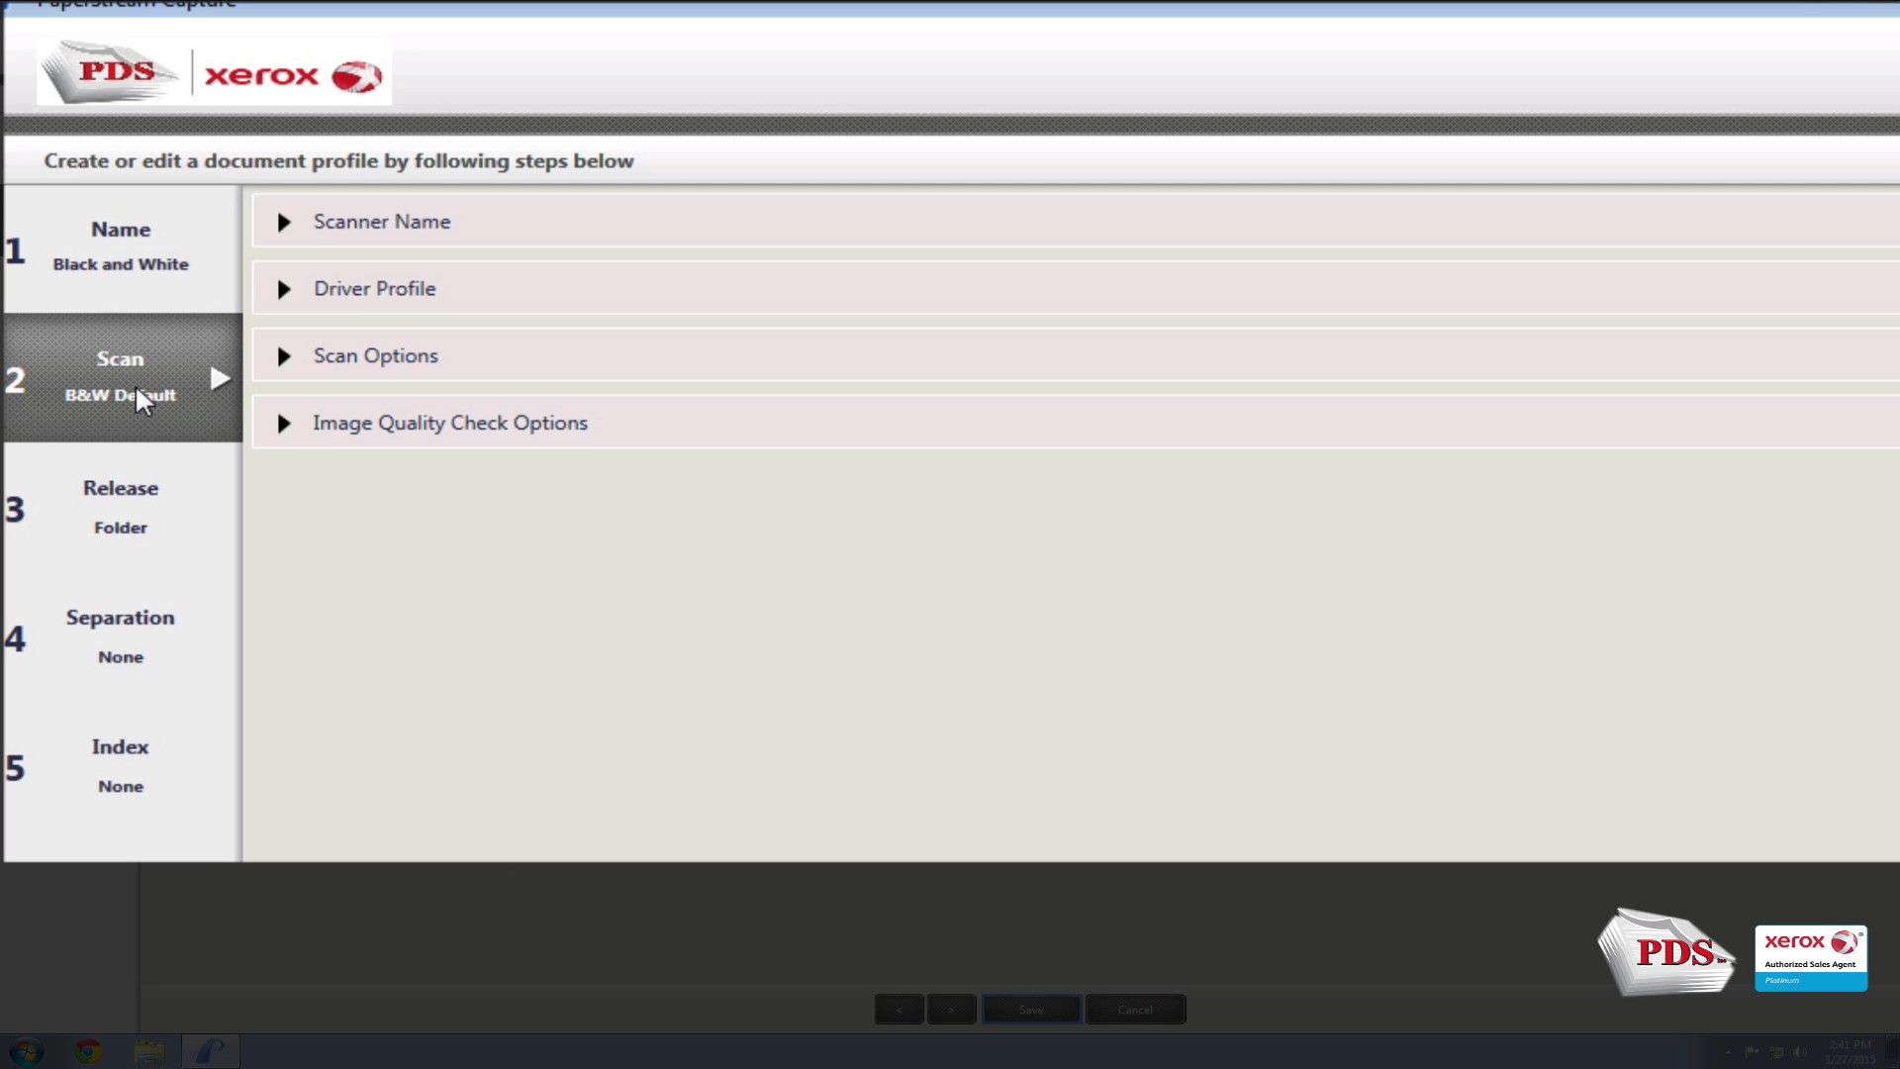
pyautogui.click(286, 225)
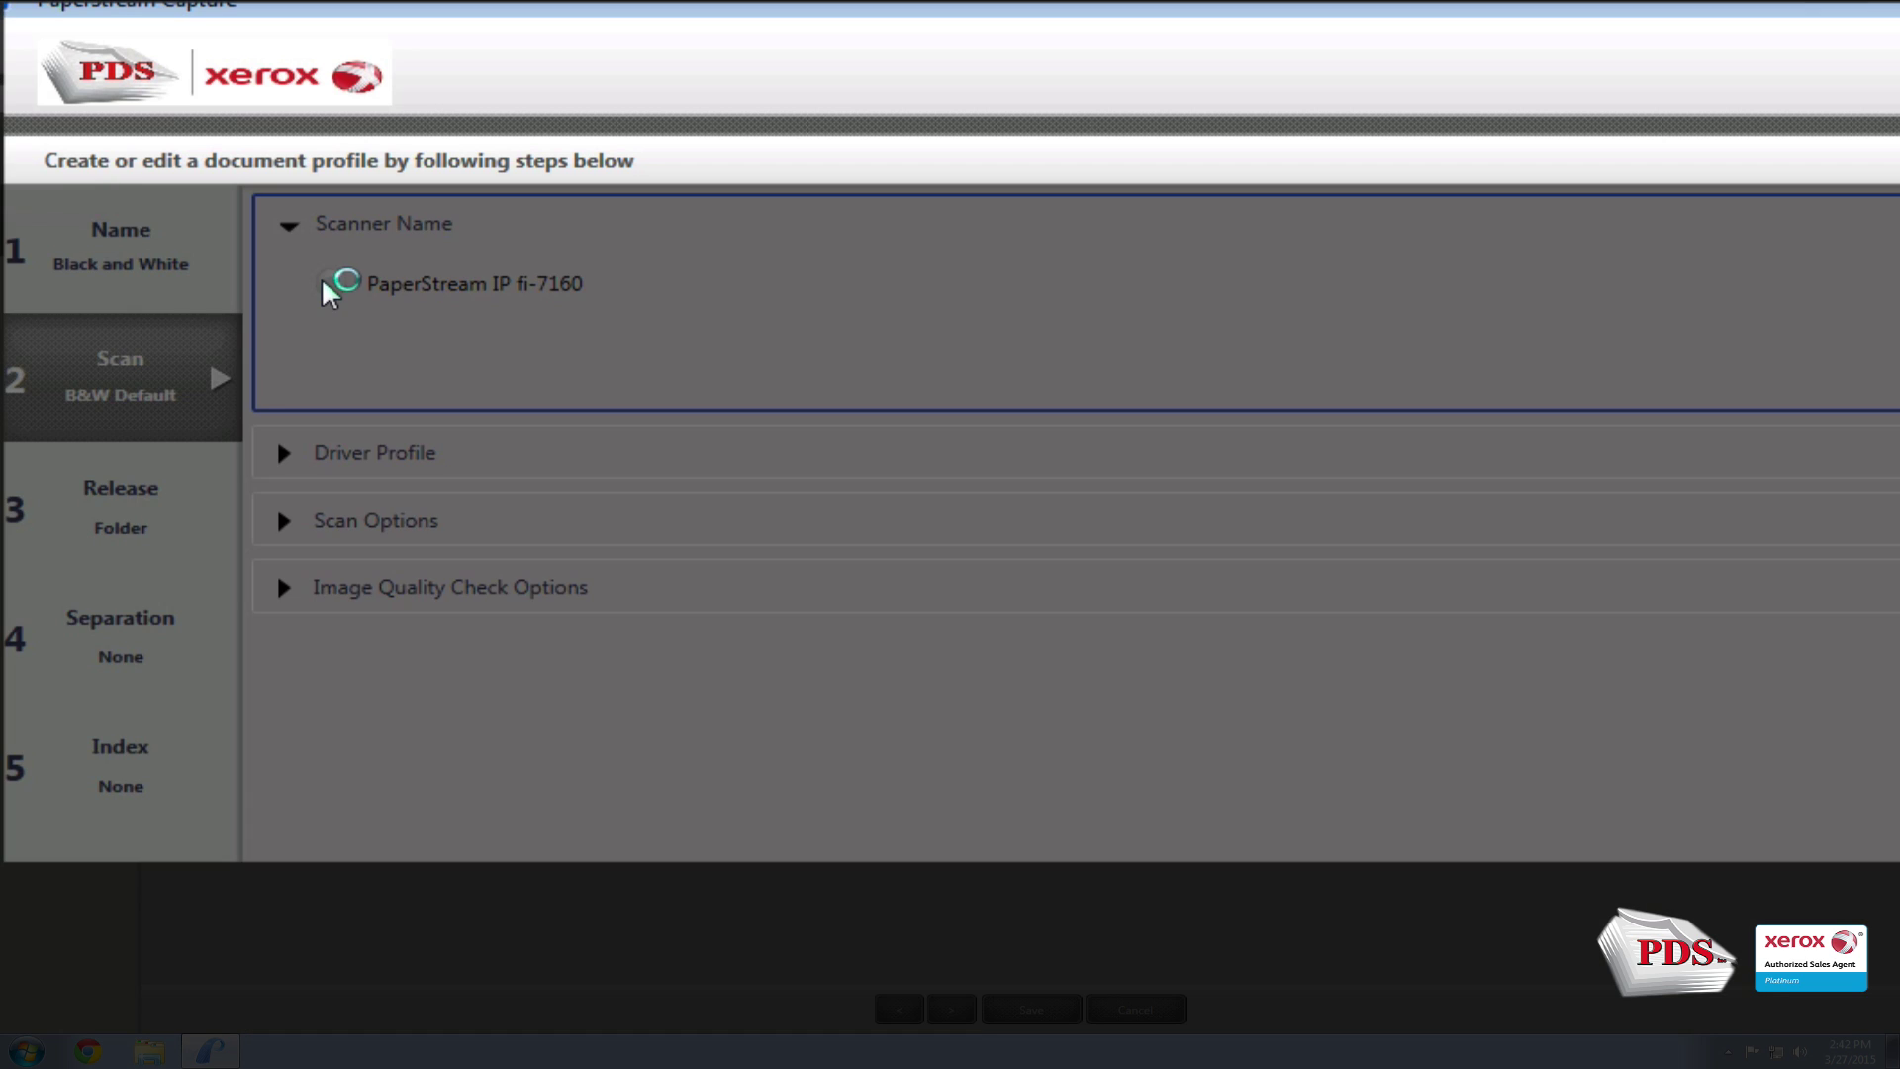
pyautogui.click(331, 286)
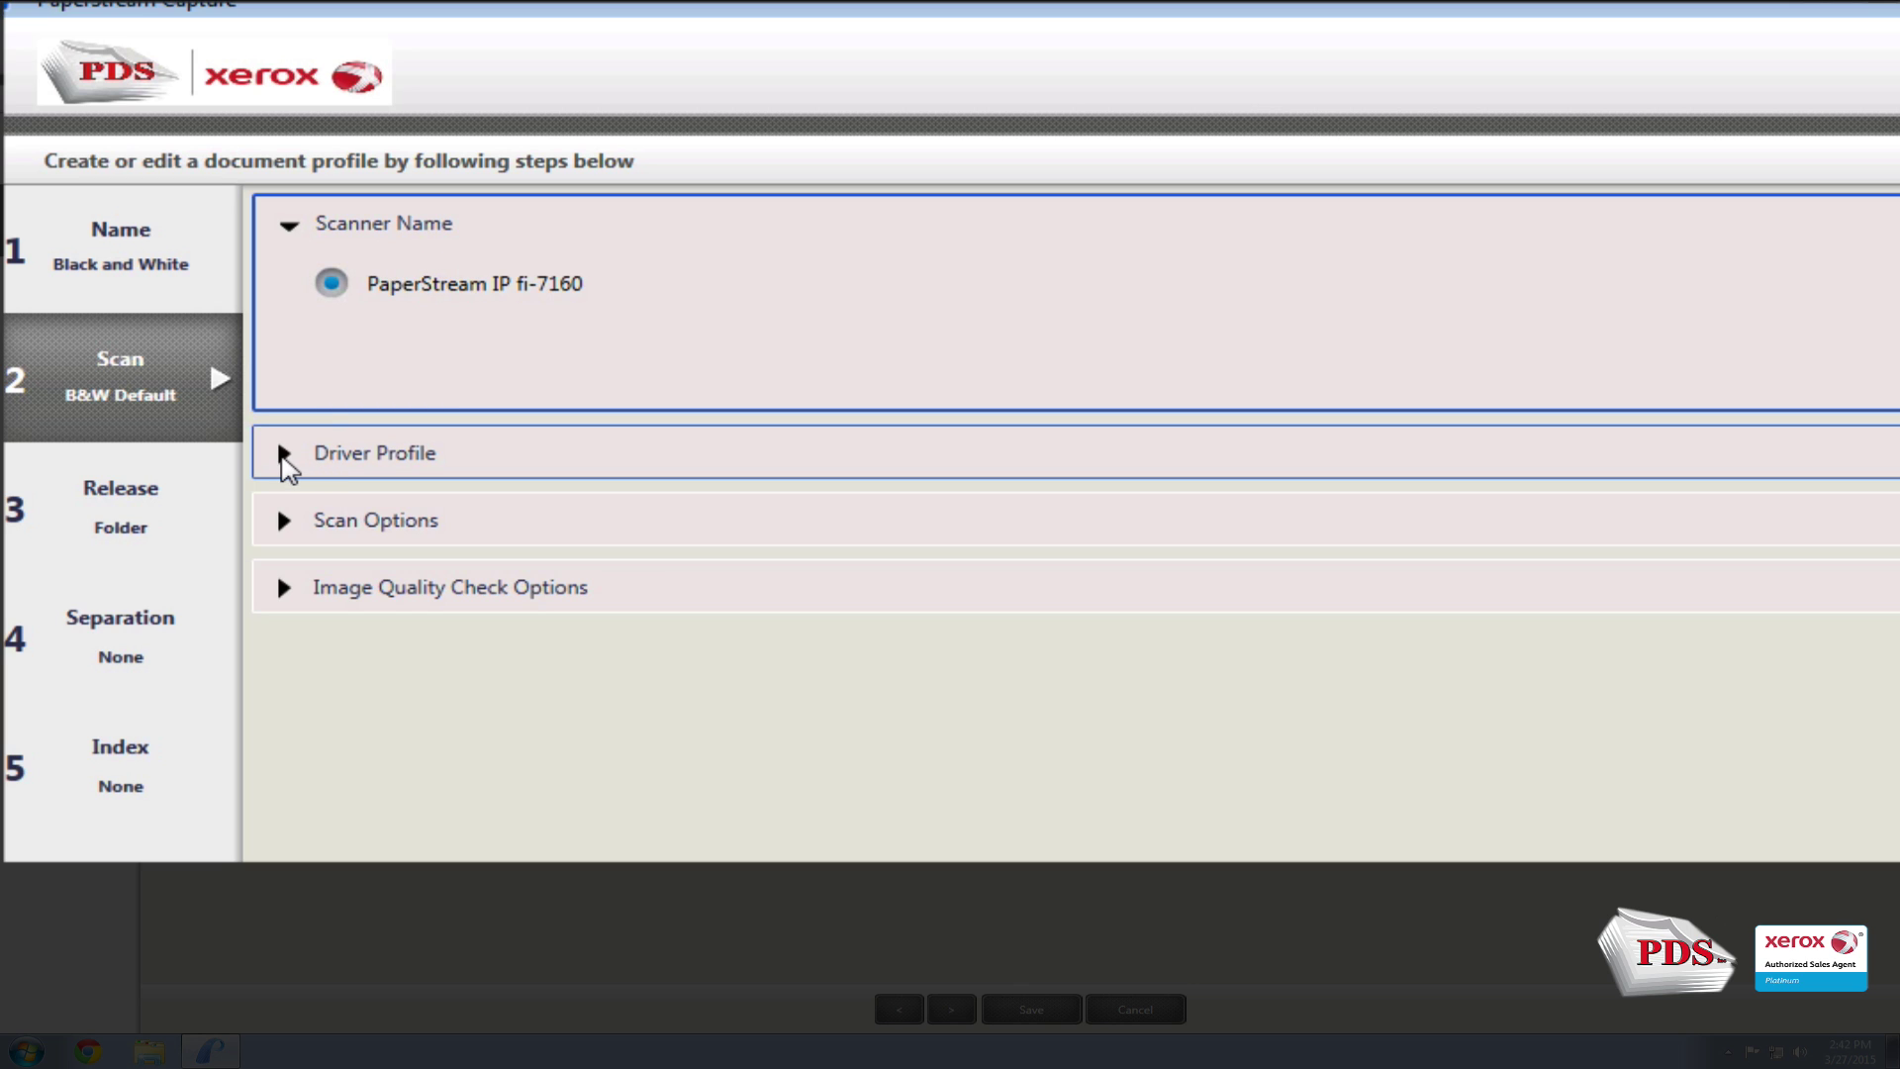
# Step: Open the full detailed driver settings of the "001: B&W Default" driver profile
pyautogui.click(282, 455)
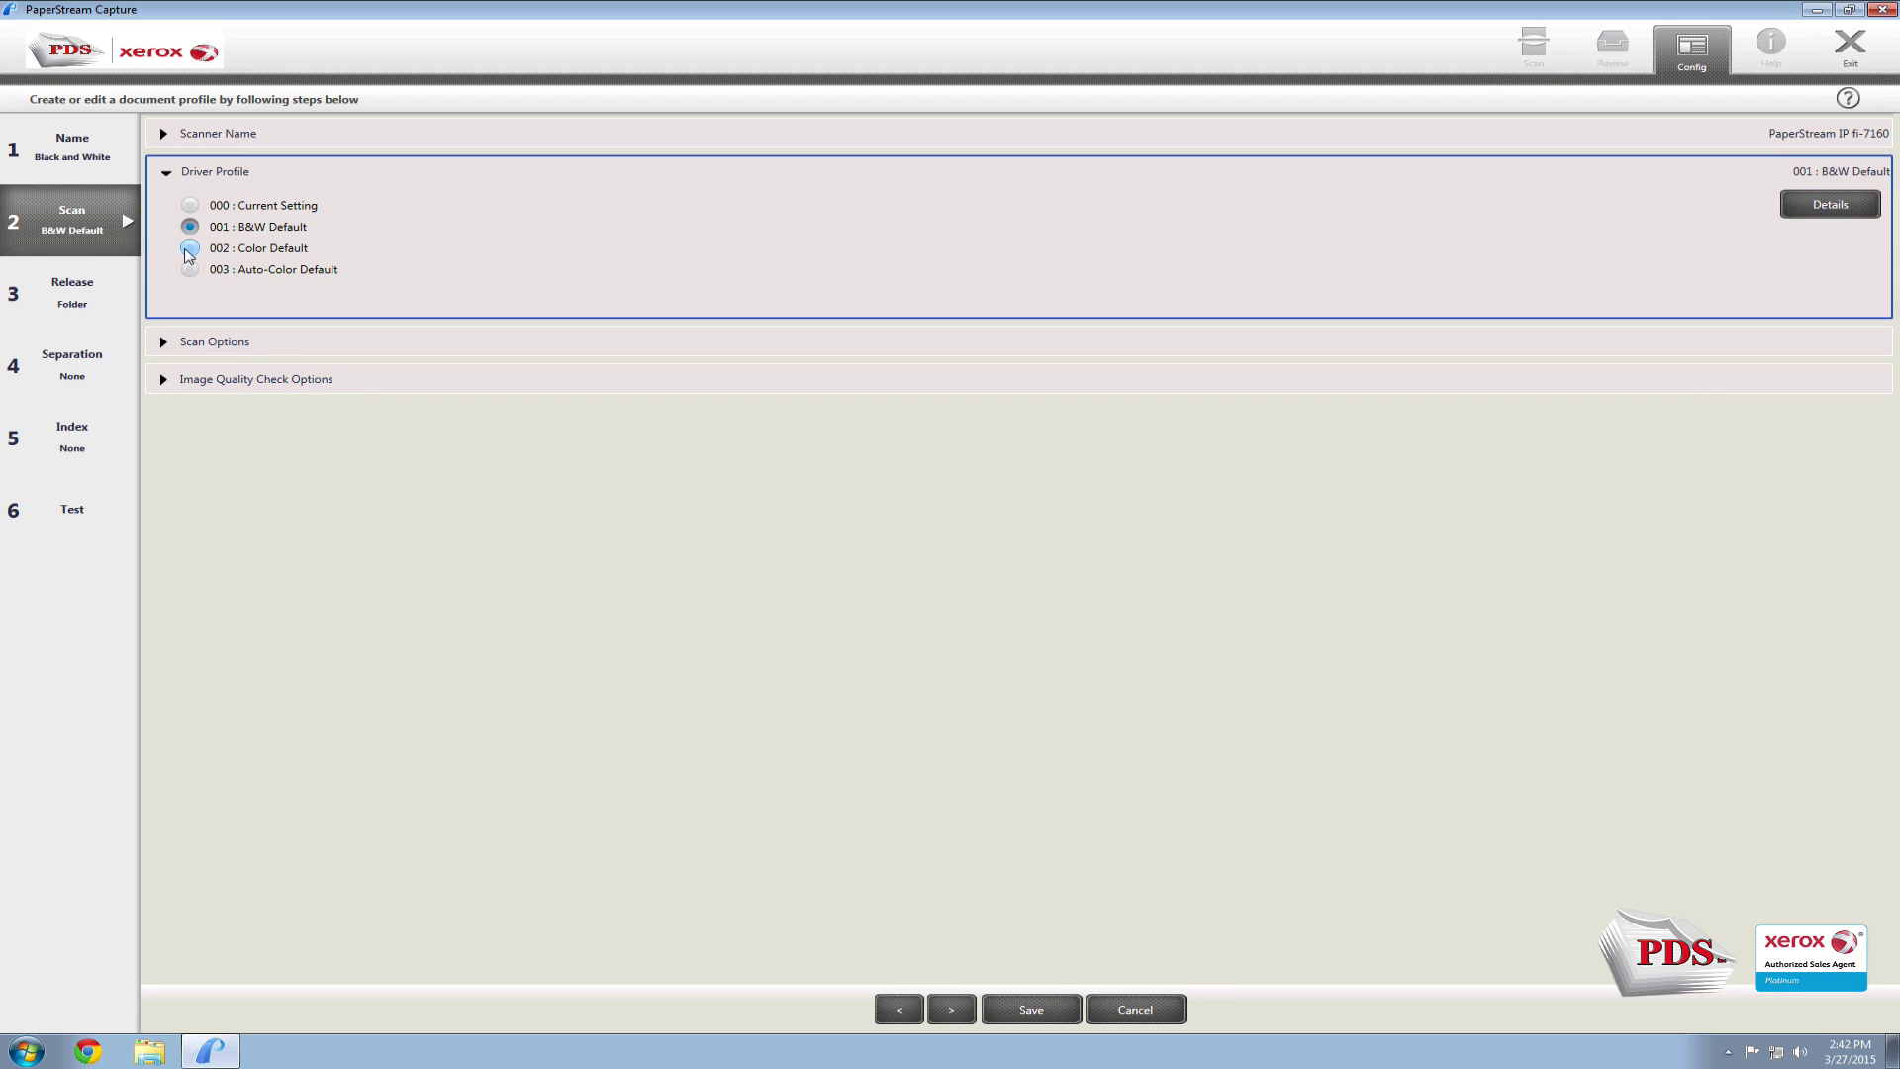
pyautogui.click(1828, 205)
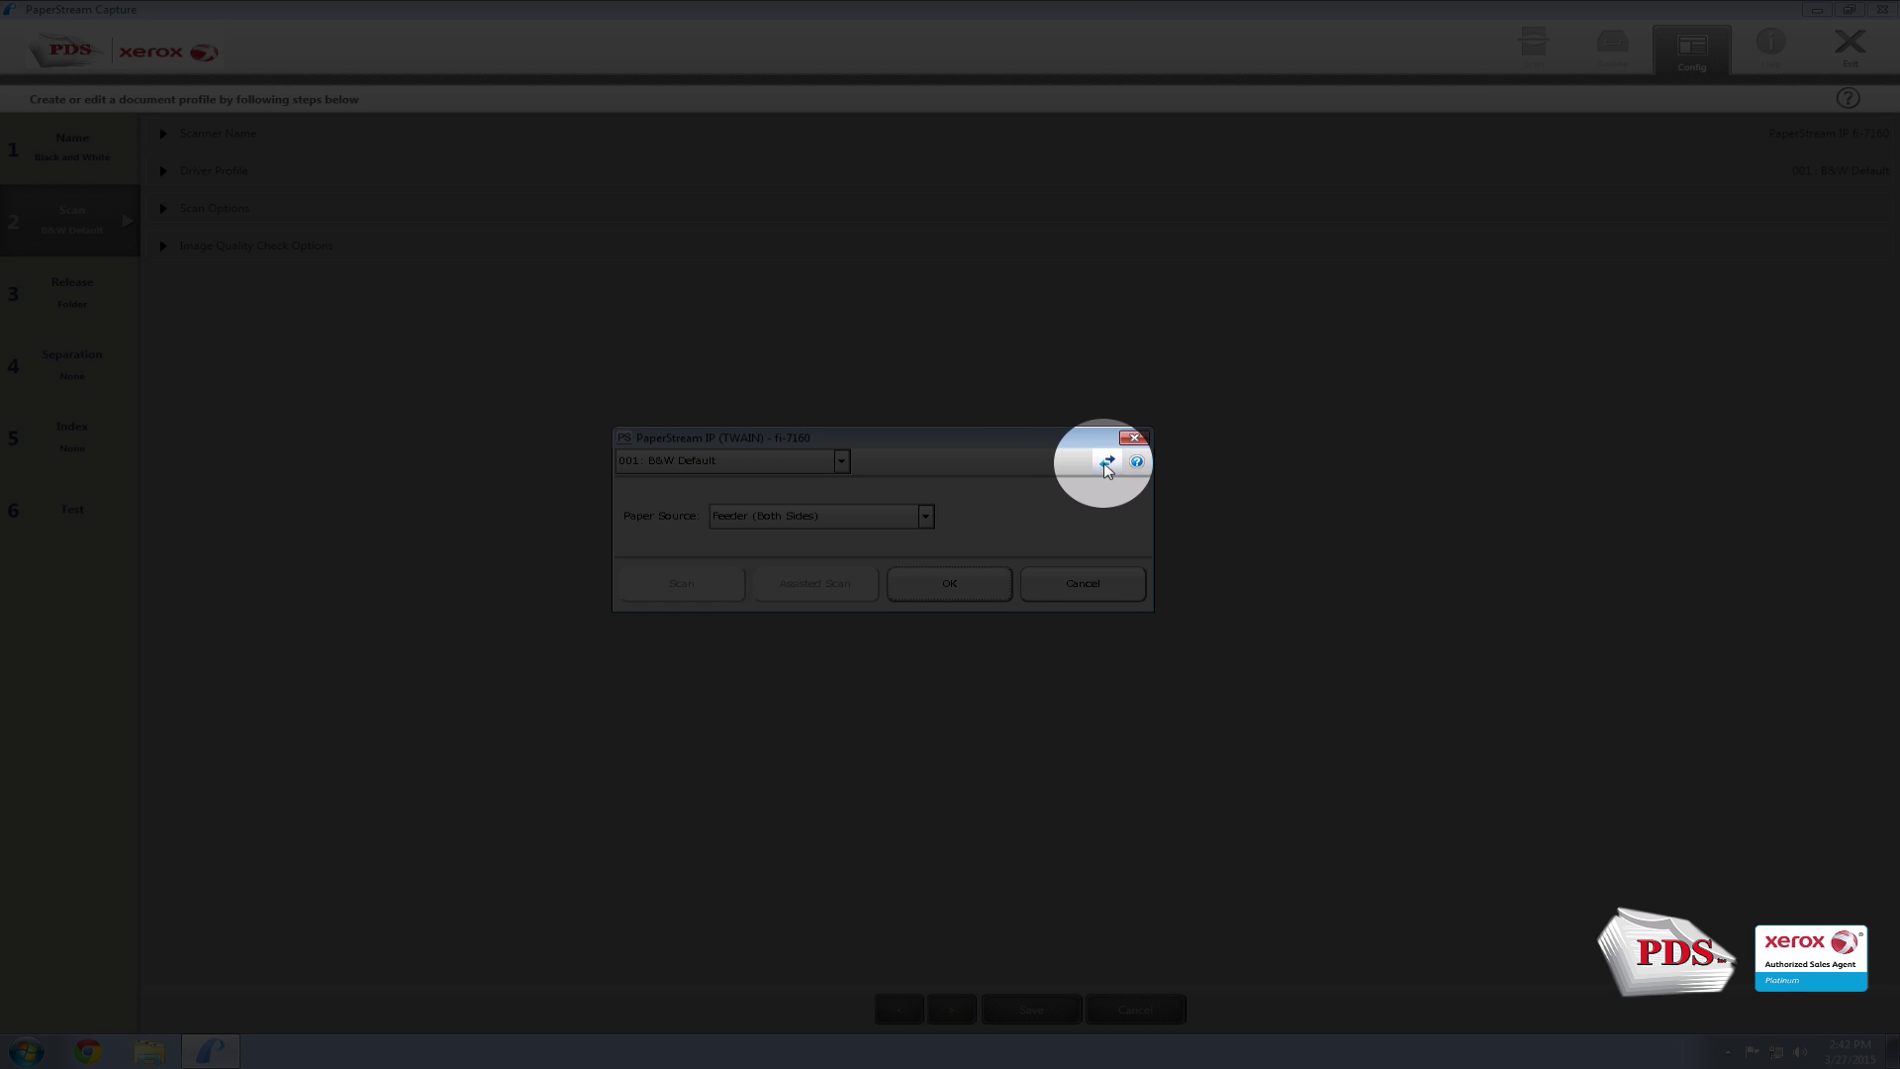
pyautogui.click(1107, 464)
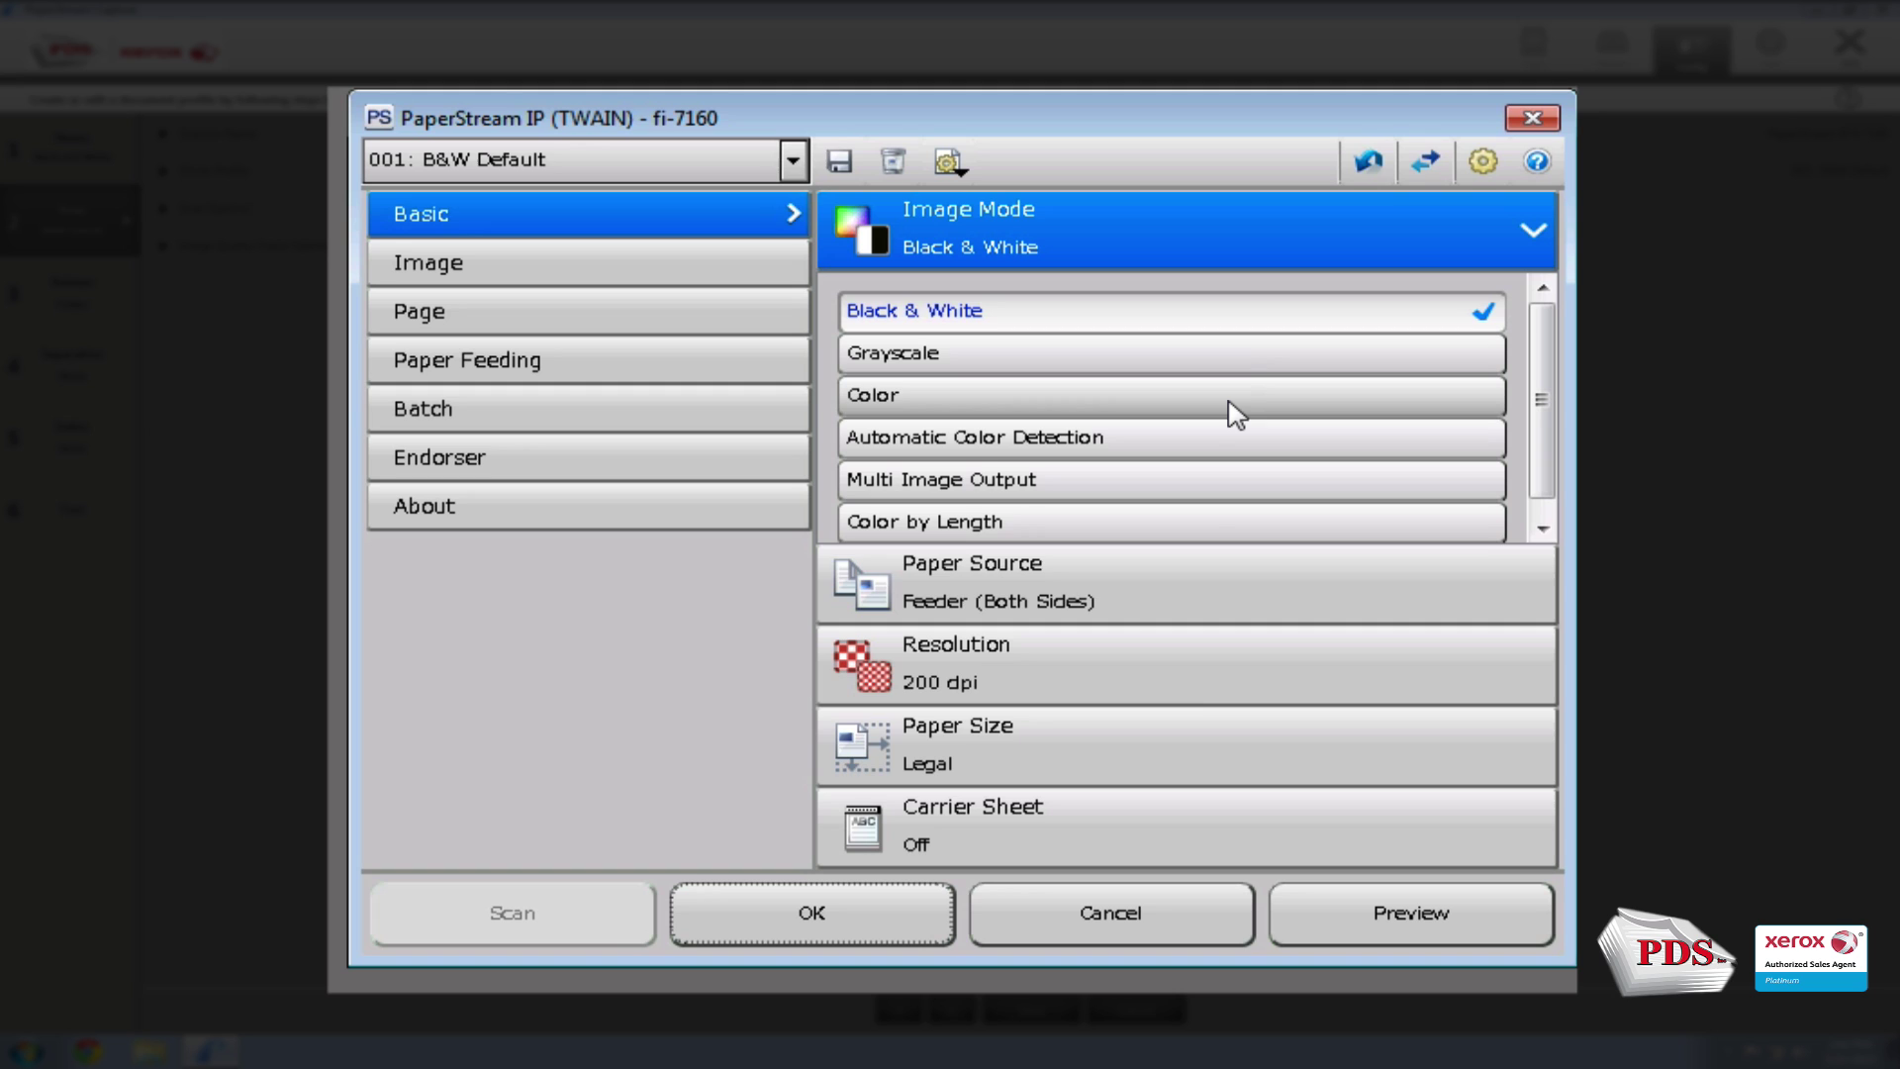
# Step: Keep the paper size at Legal, save the driver settings over the existing "001: B&W Default" profile and close them
pyautogui.click(1182, 737)
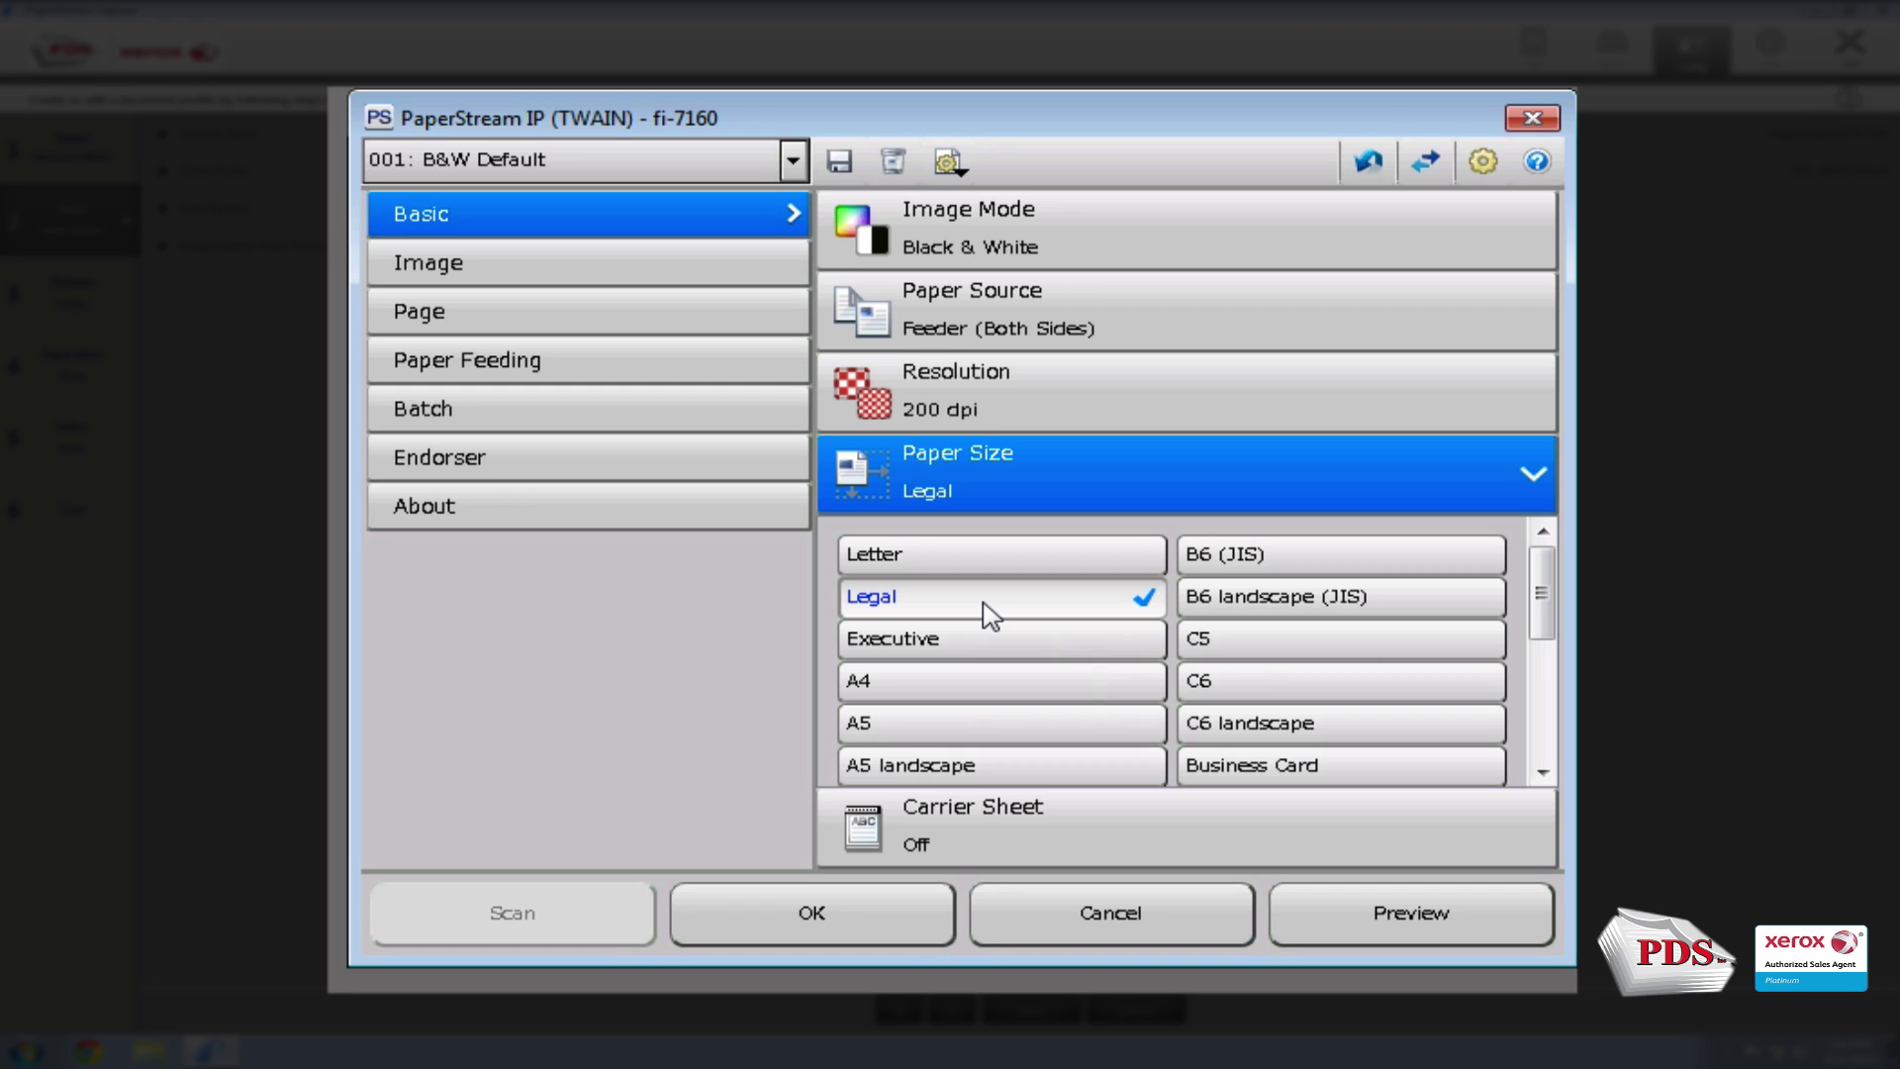
pyautogui.click(843, 164)
pyautogui.click(811, 522)
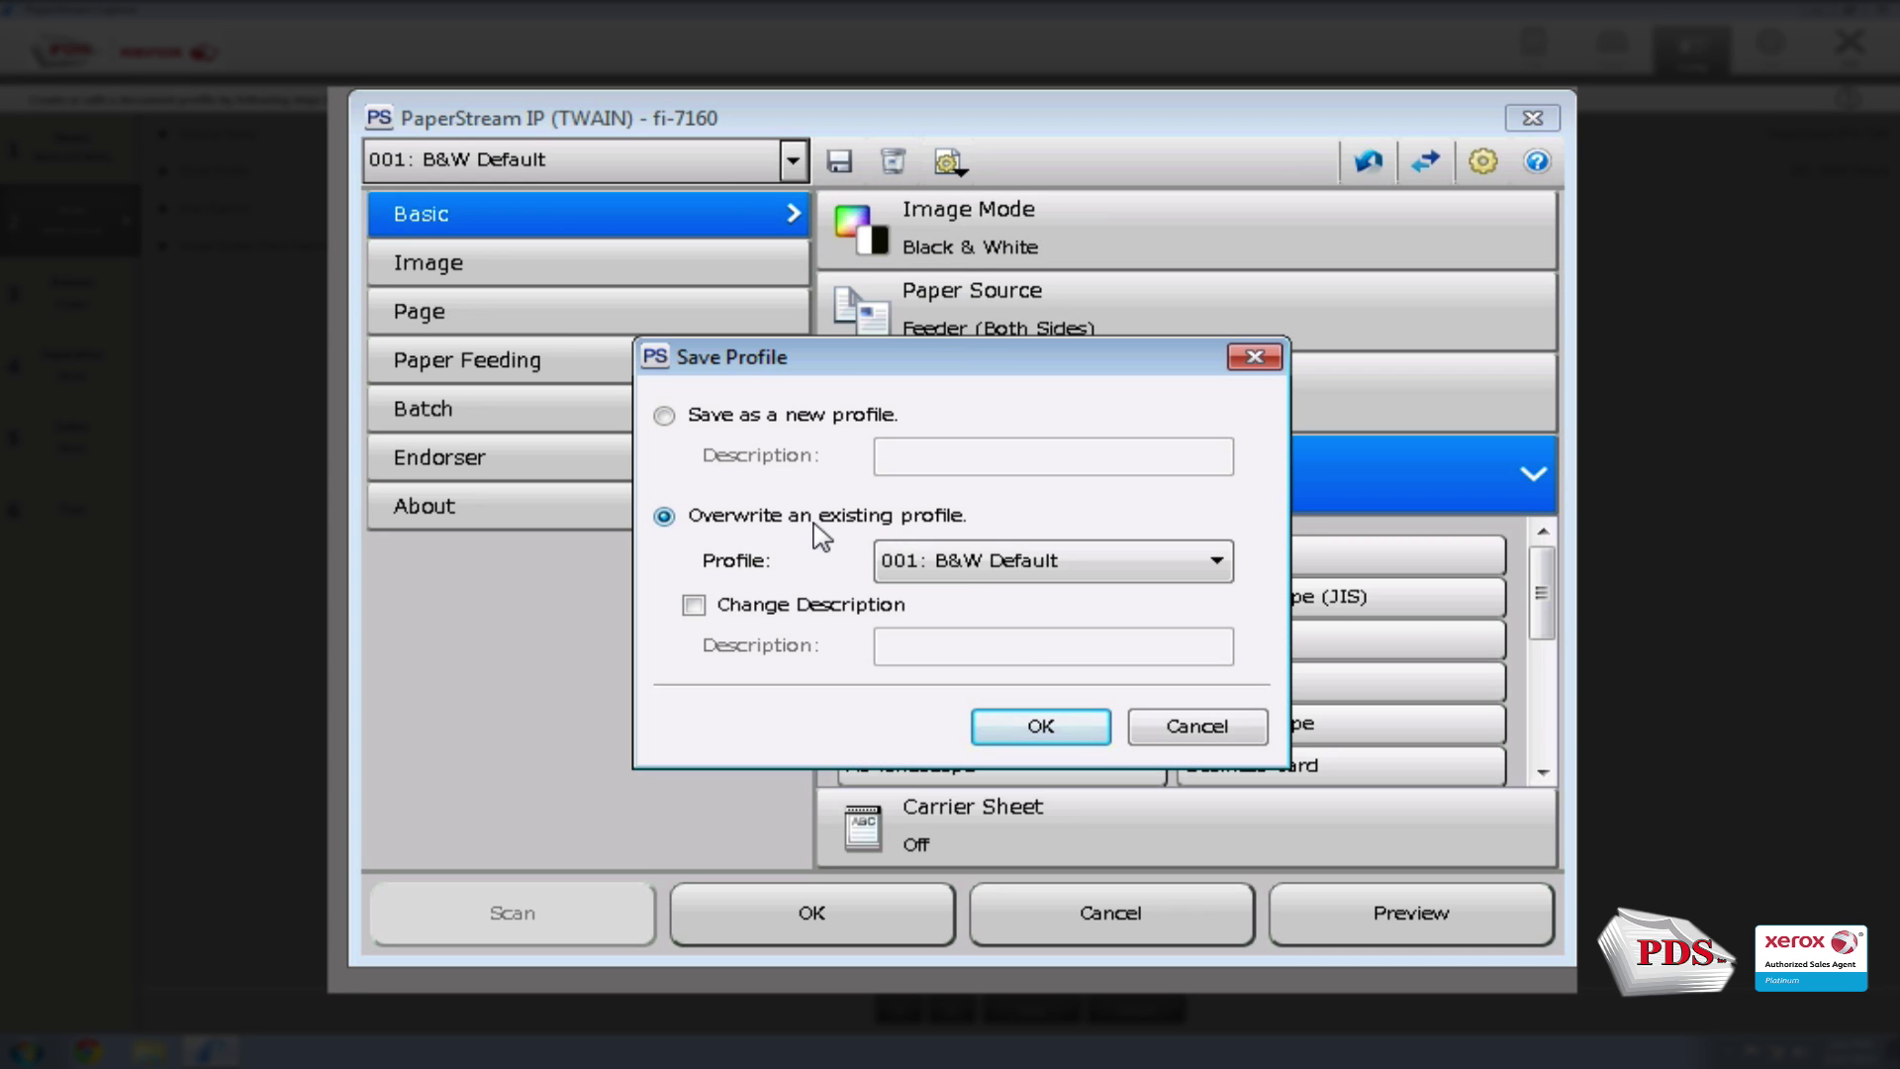
pyautogui.click(1047, 728)
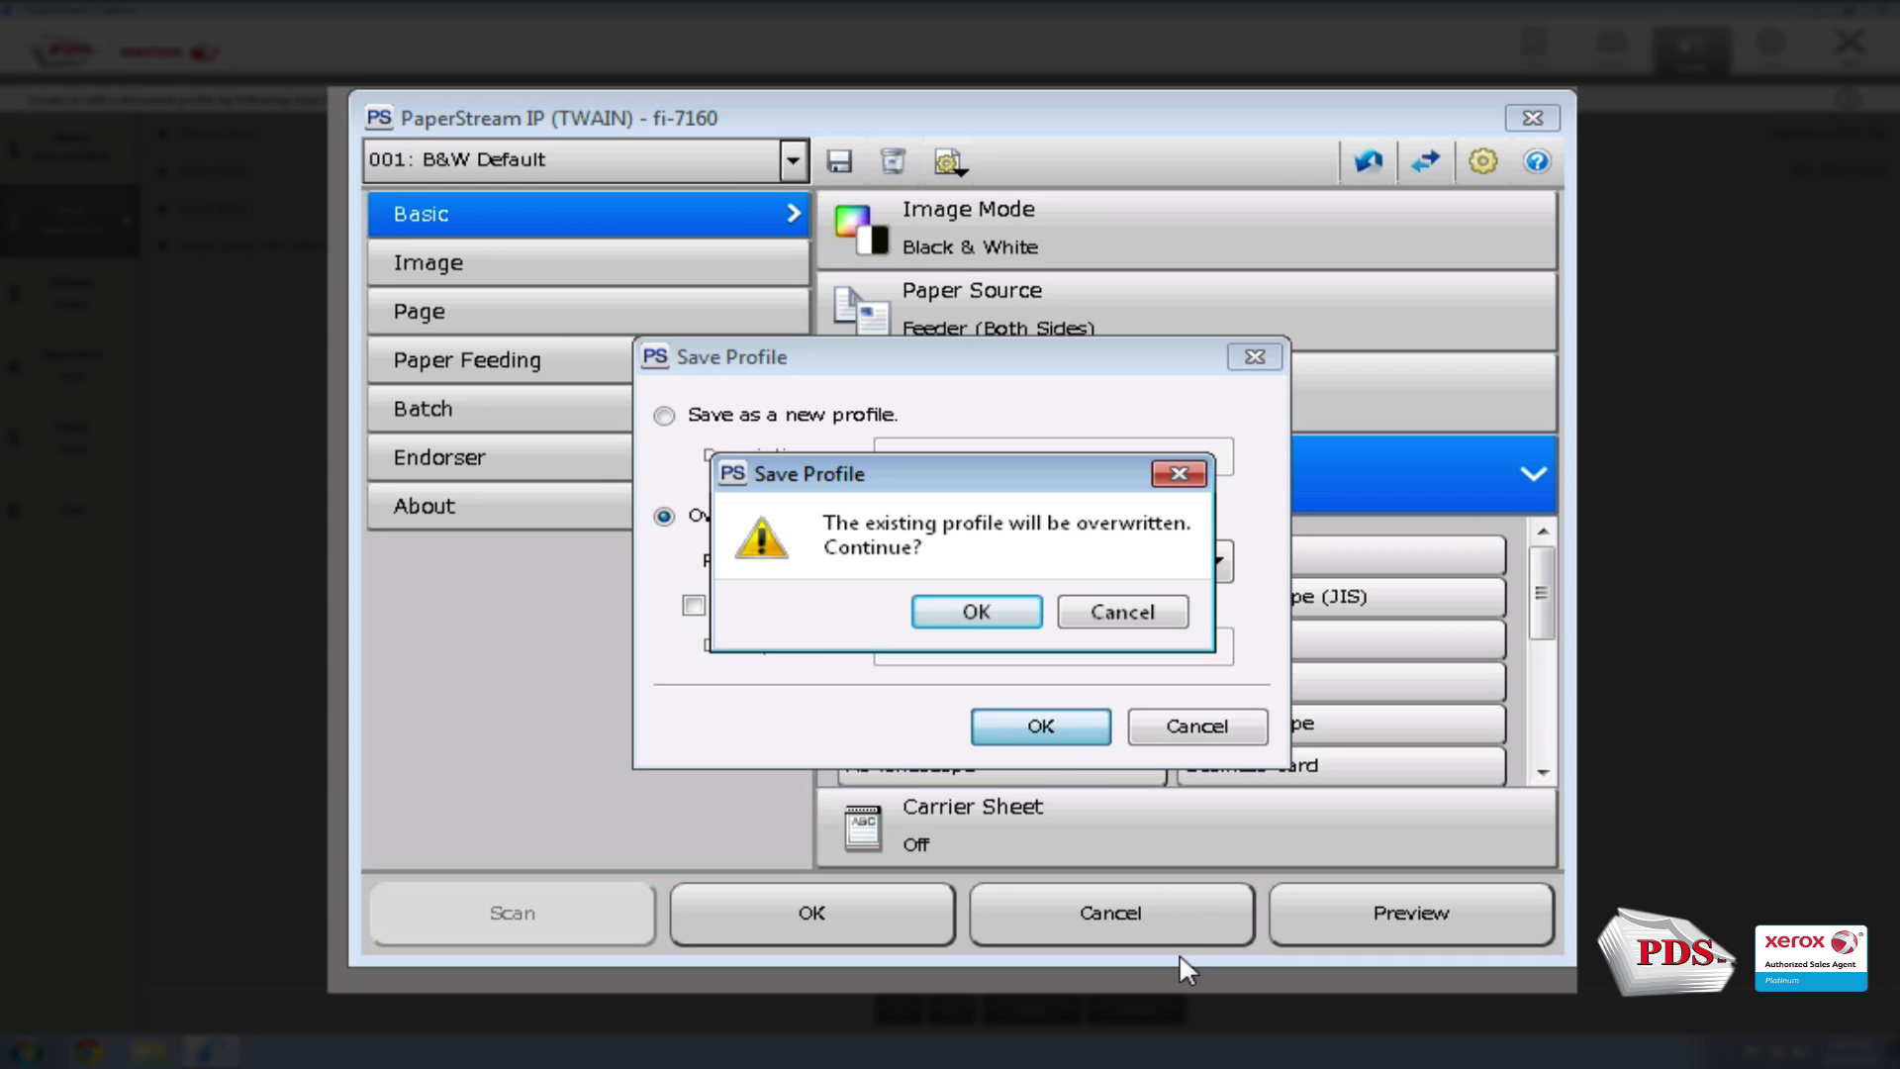
pyautogui.click(1006, 619)
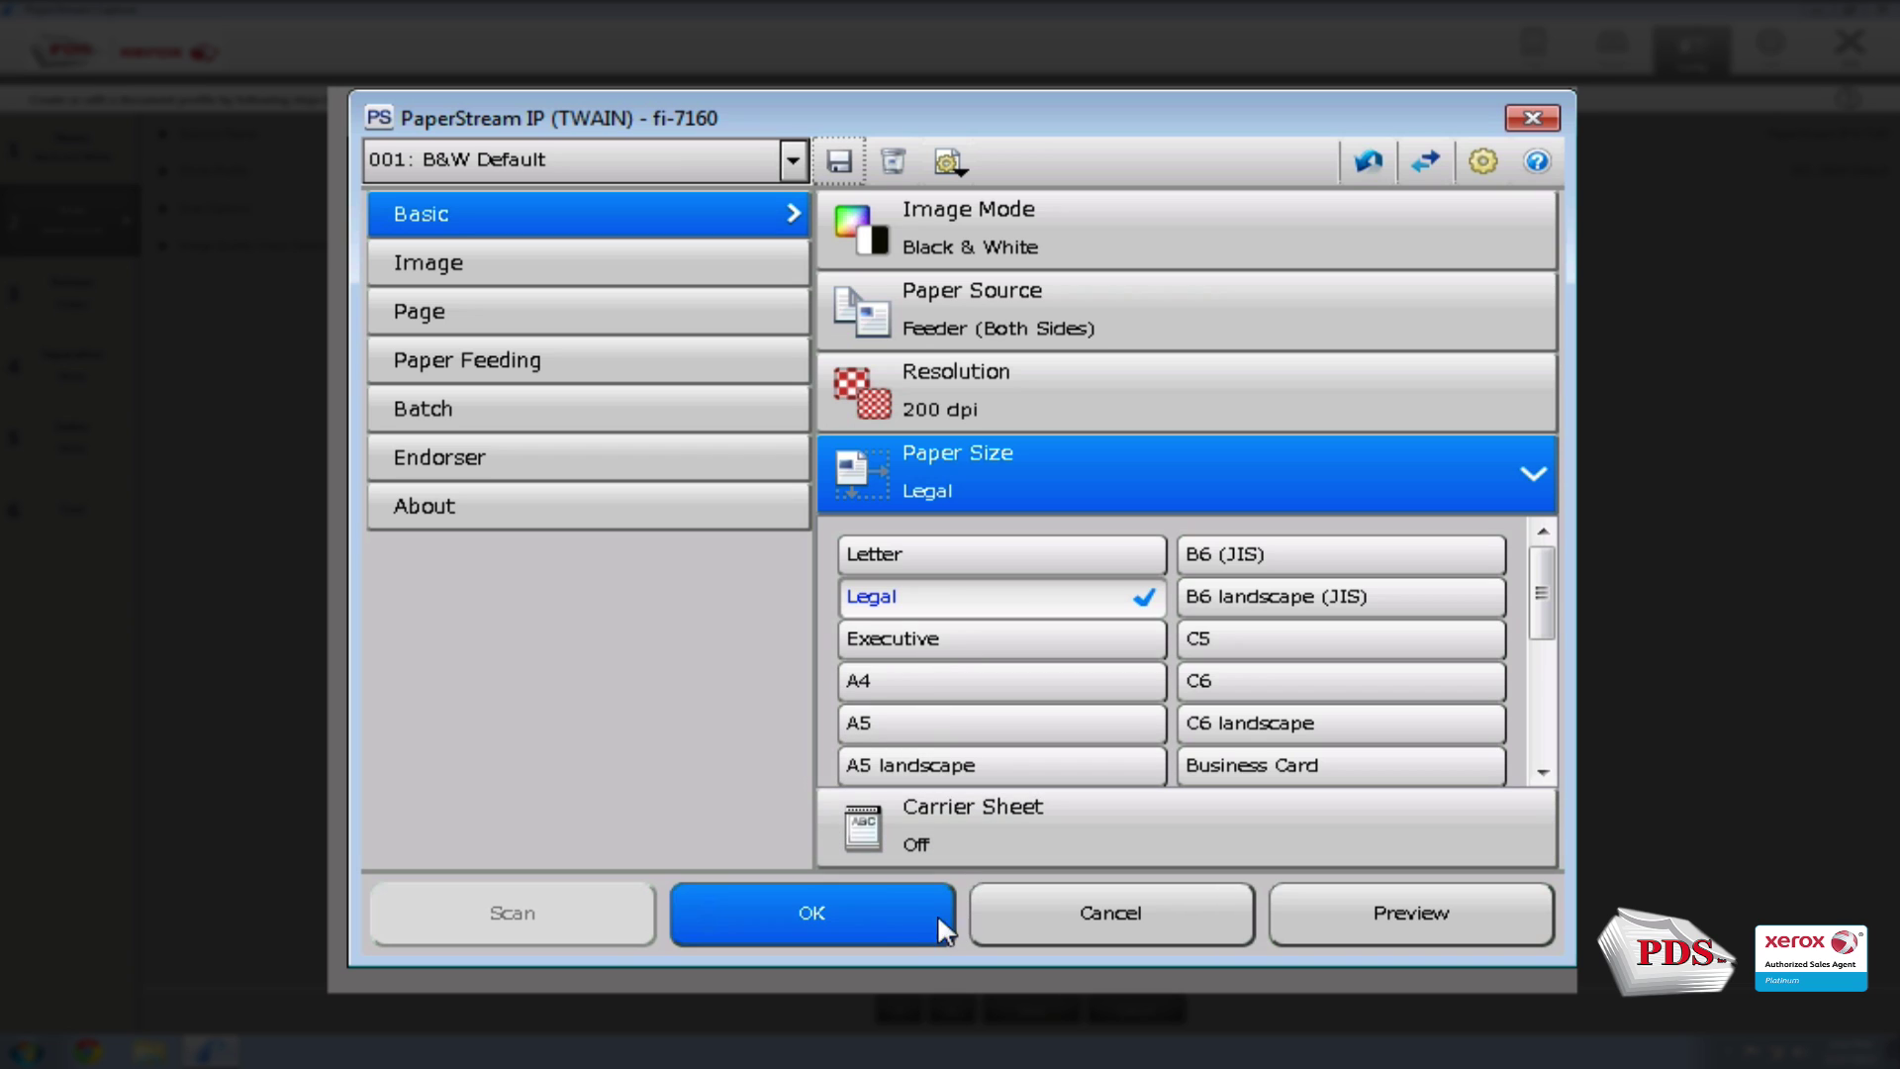
pyautogui.click(880, 897)
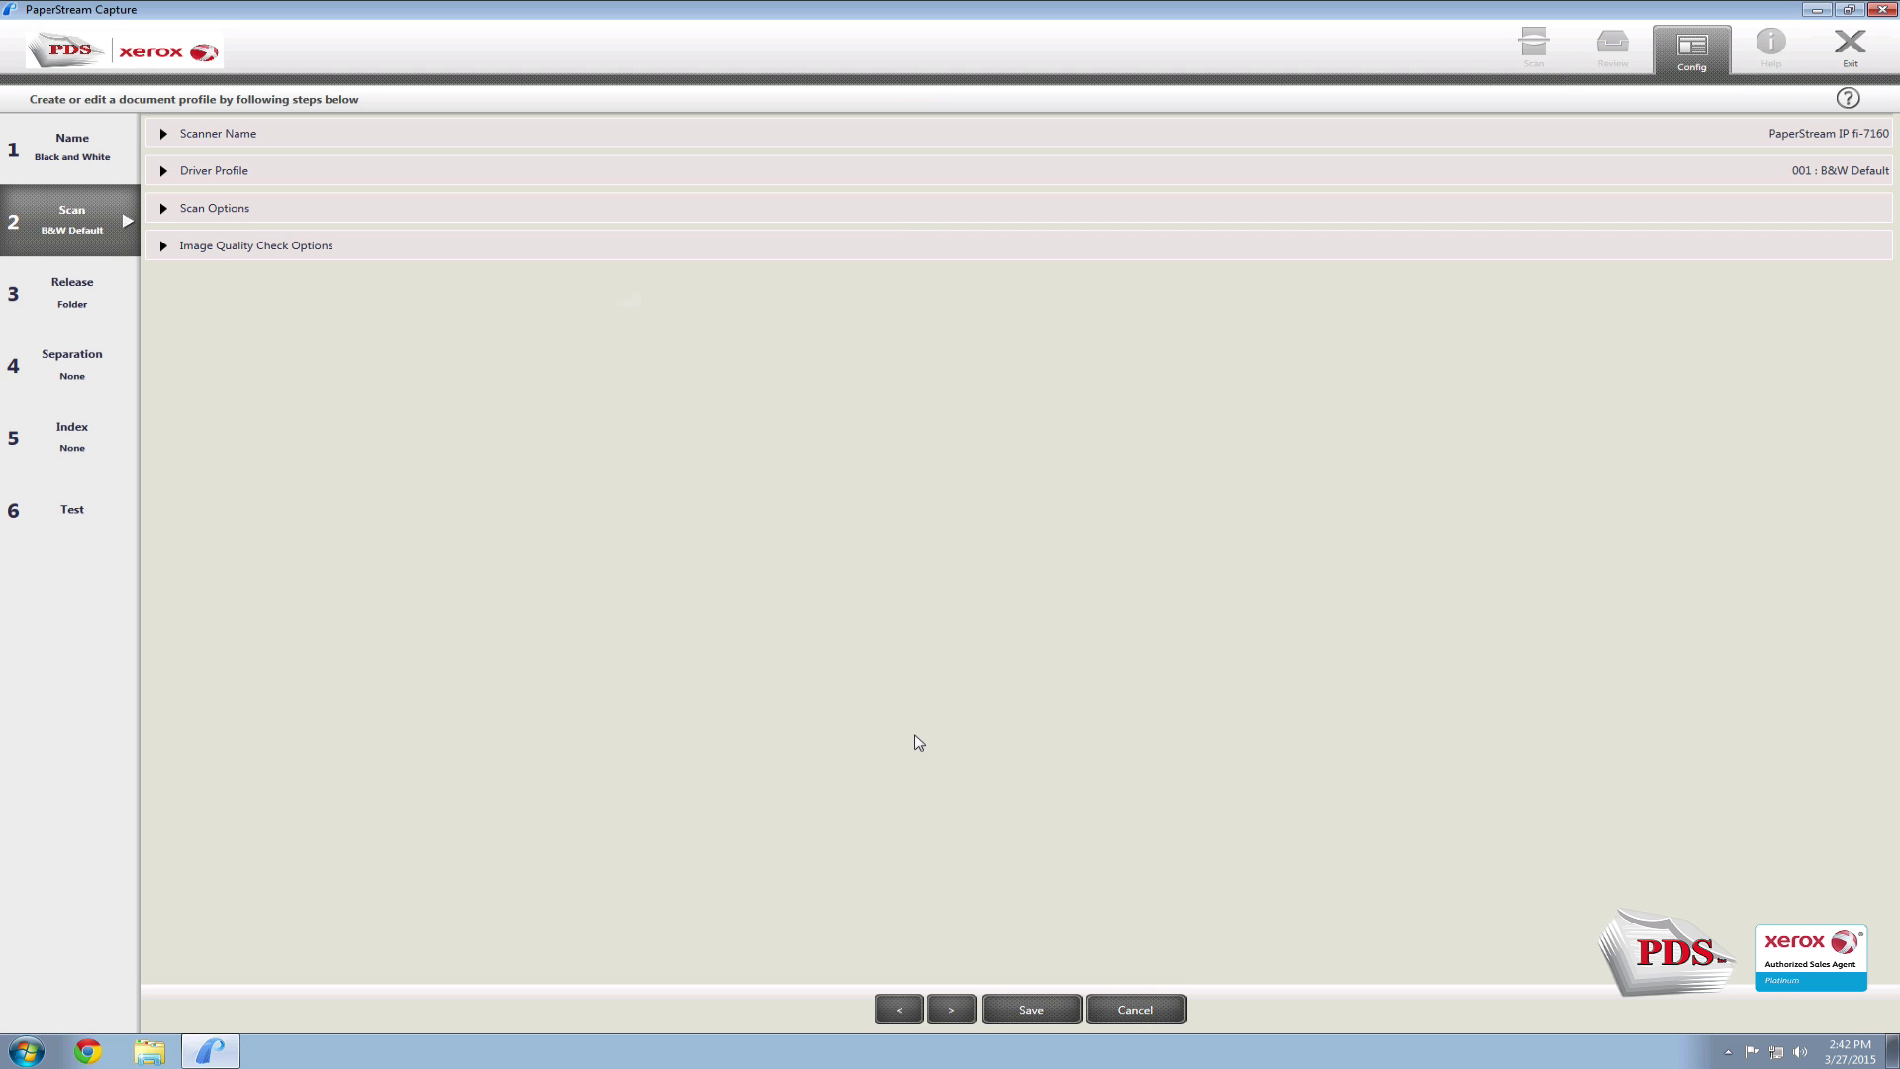
# Step: Set the image quality check to manual release with images checked during scanning
pyautogui.click(165, 247)
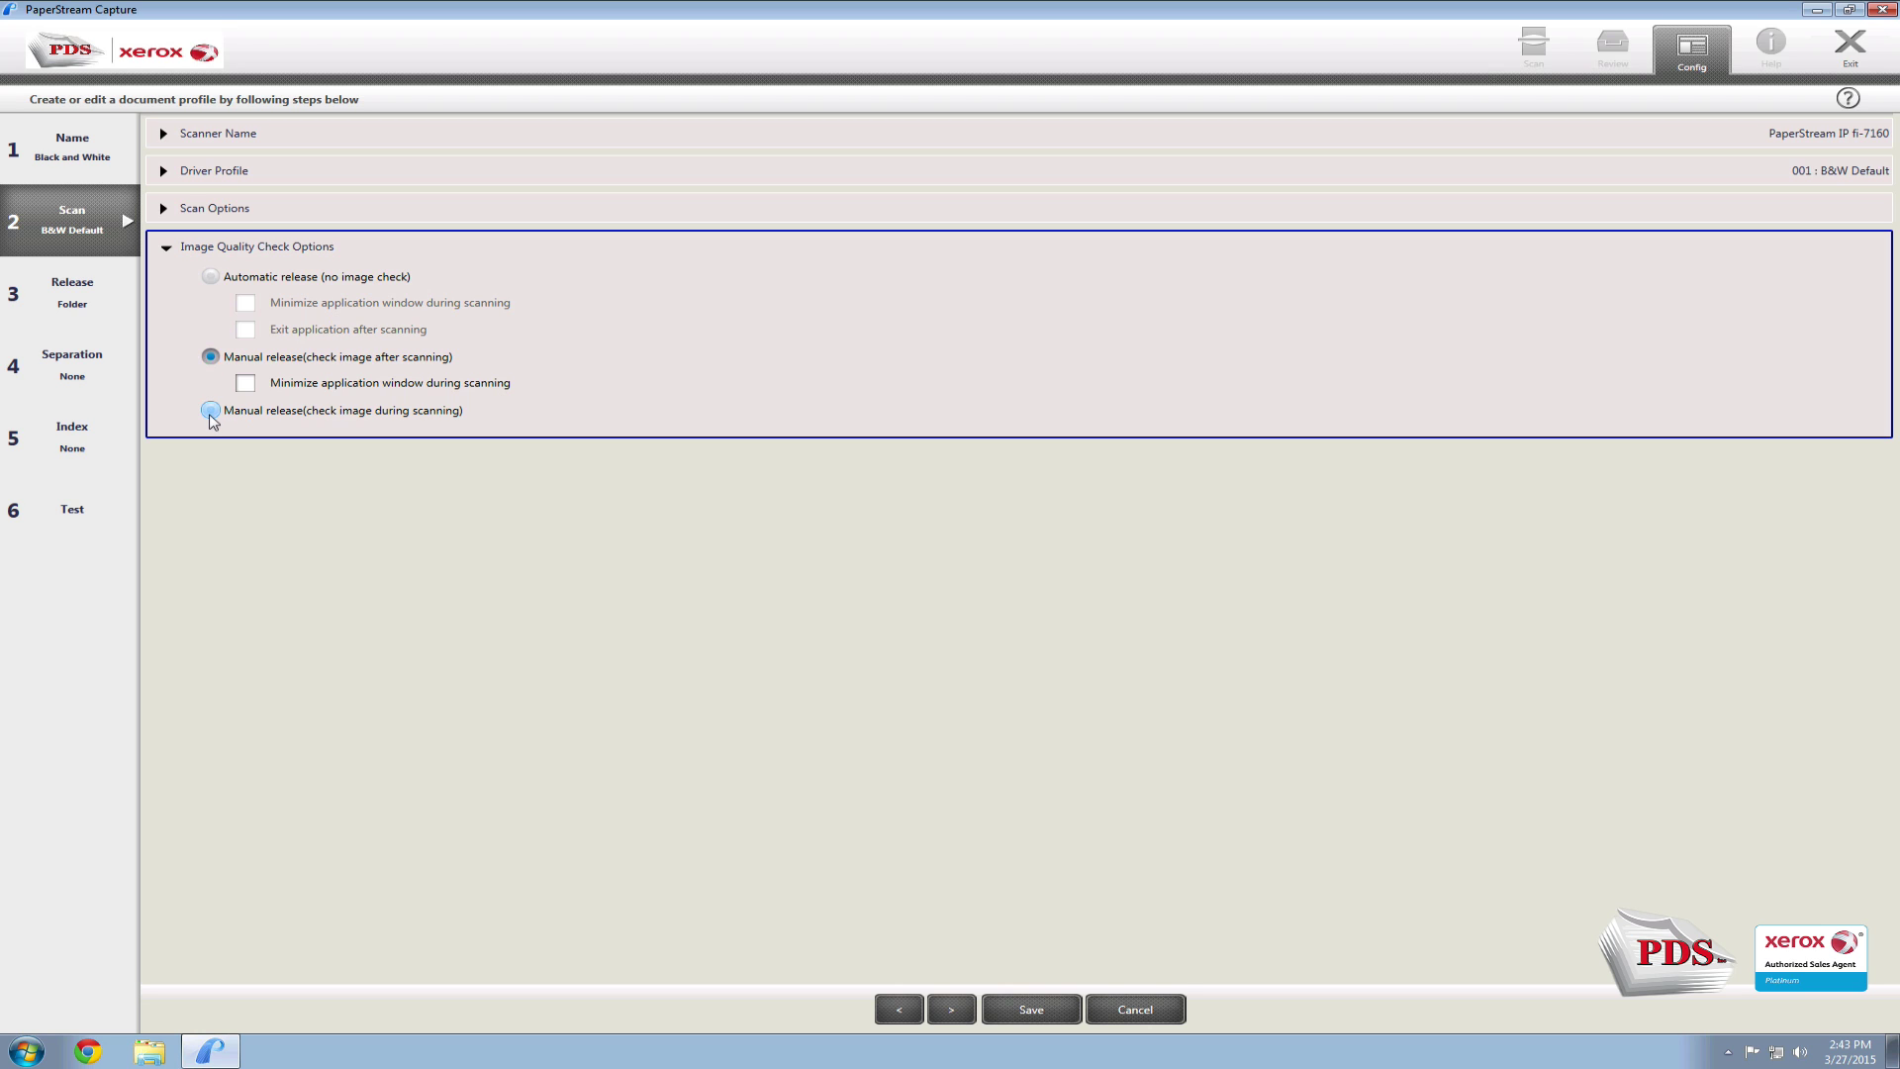
pyautogui.click(211, 411)
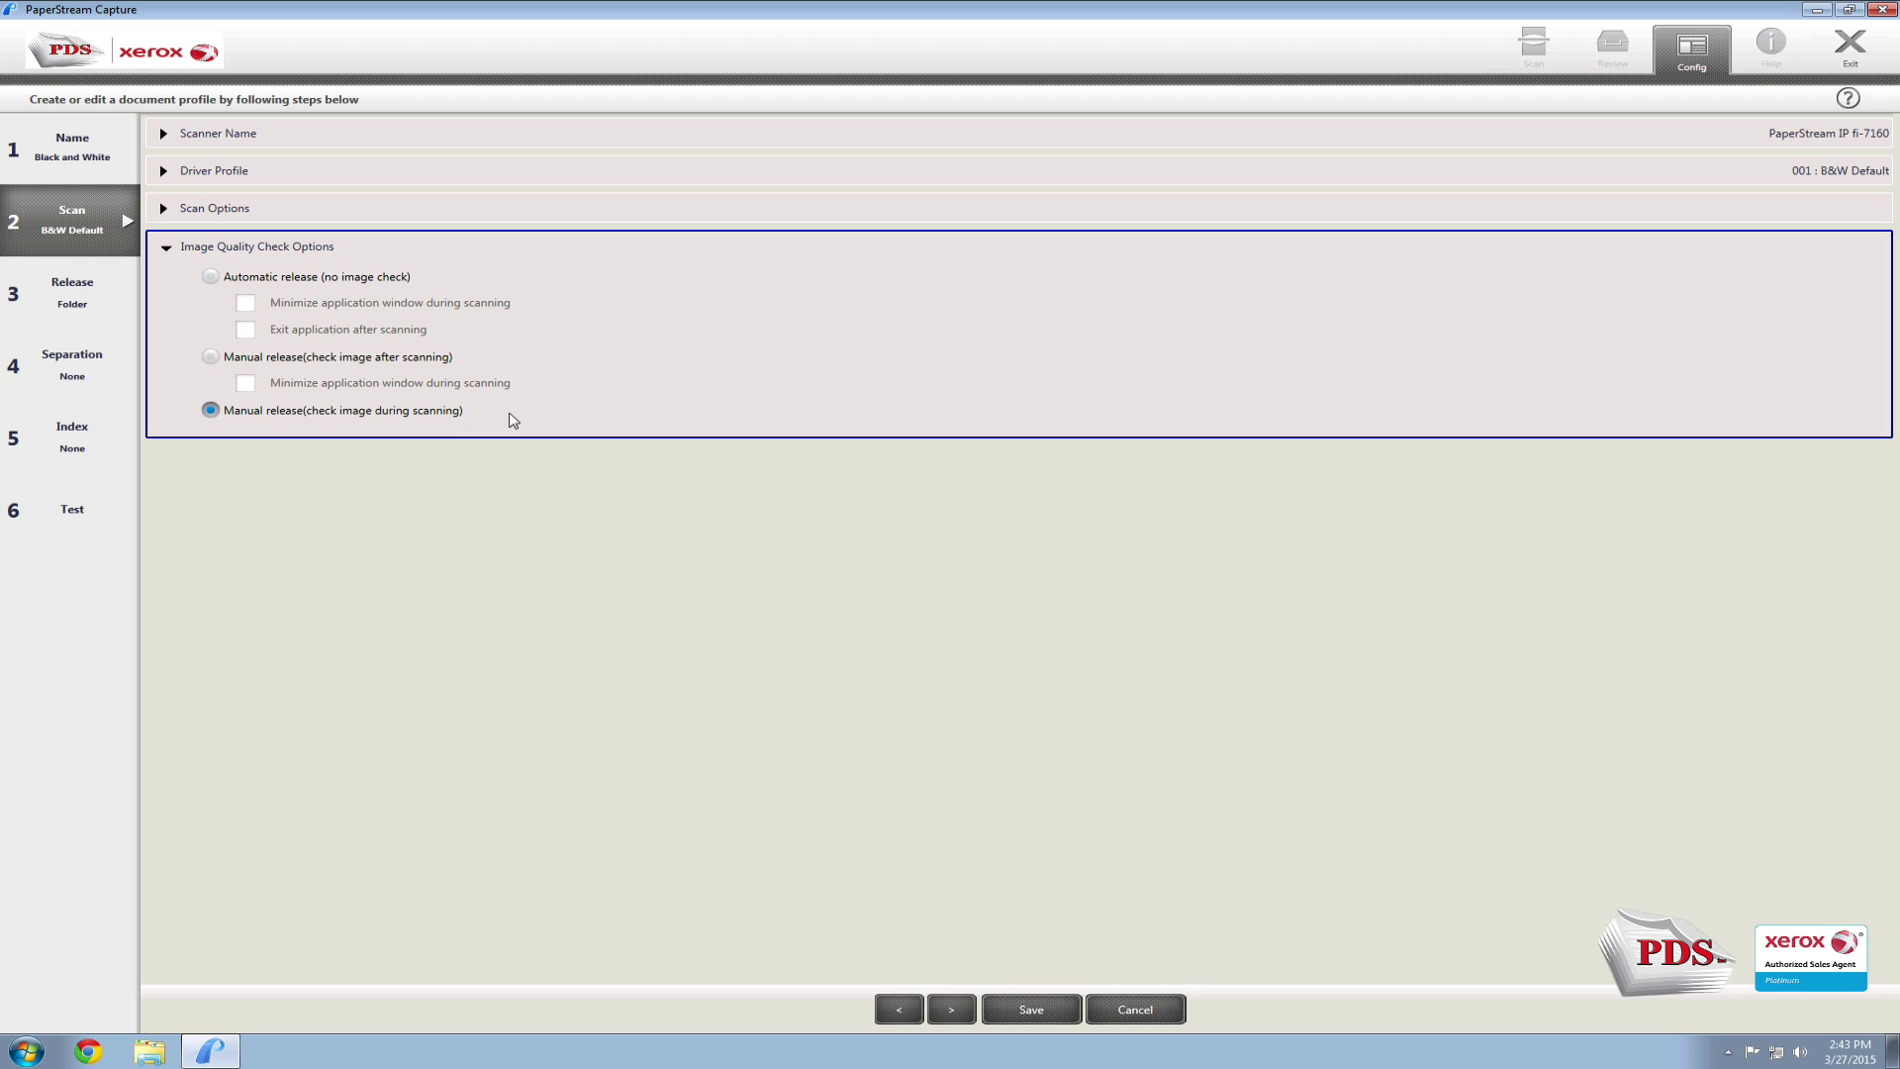
# Step: Set the profile's black and white release file format to PDF File (*.pdf)
pyautogui.click(84, 302)
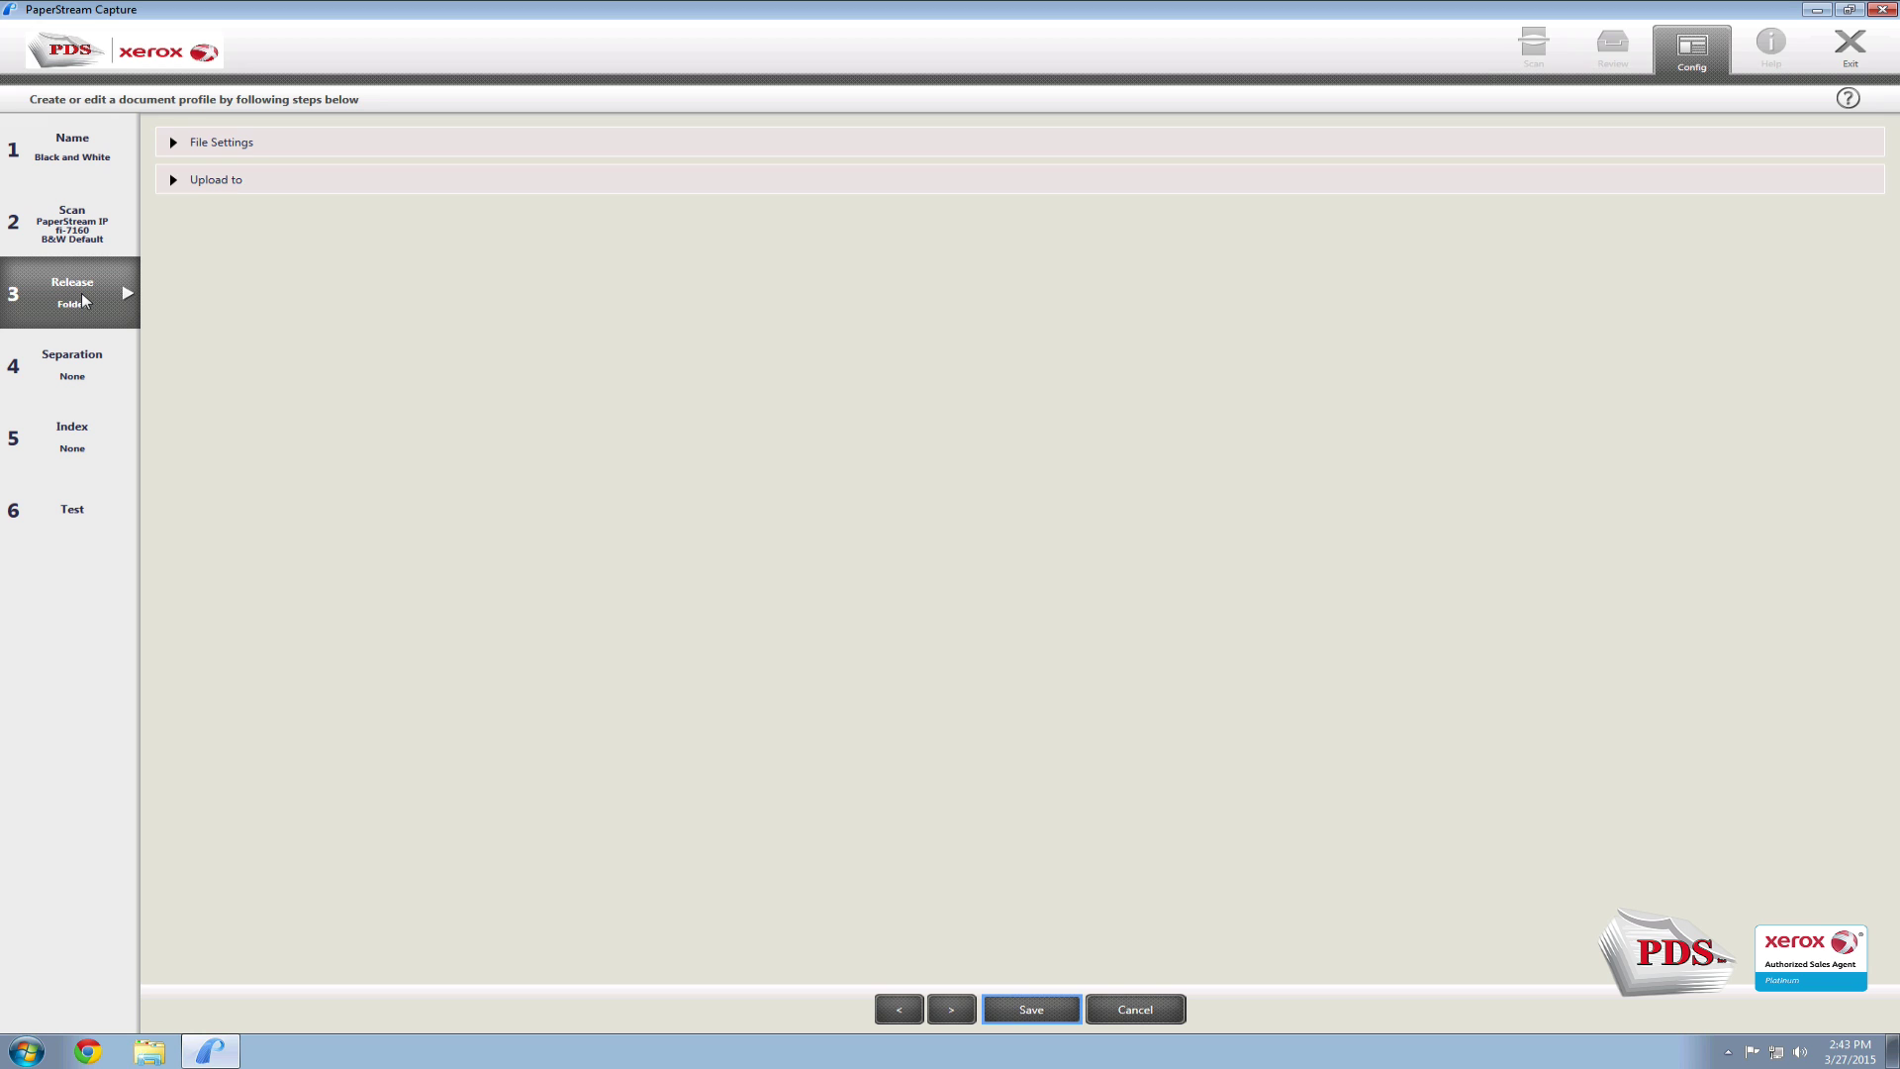
pyautogui.click(174, 142)
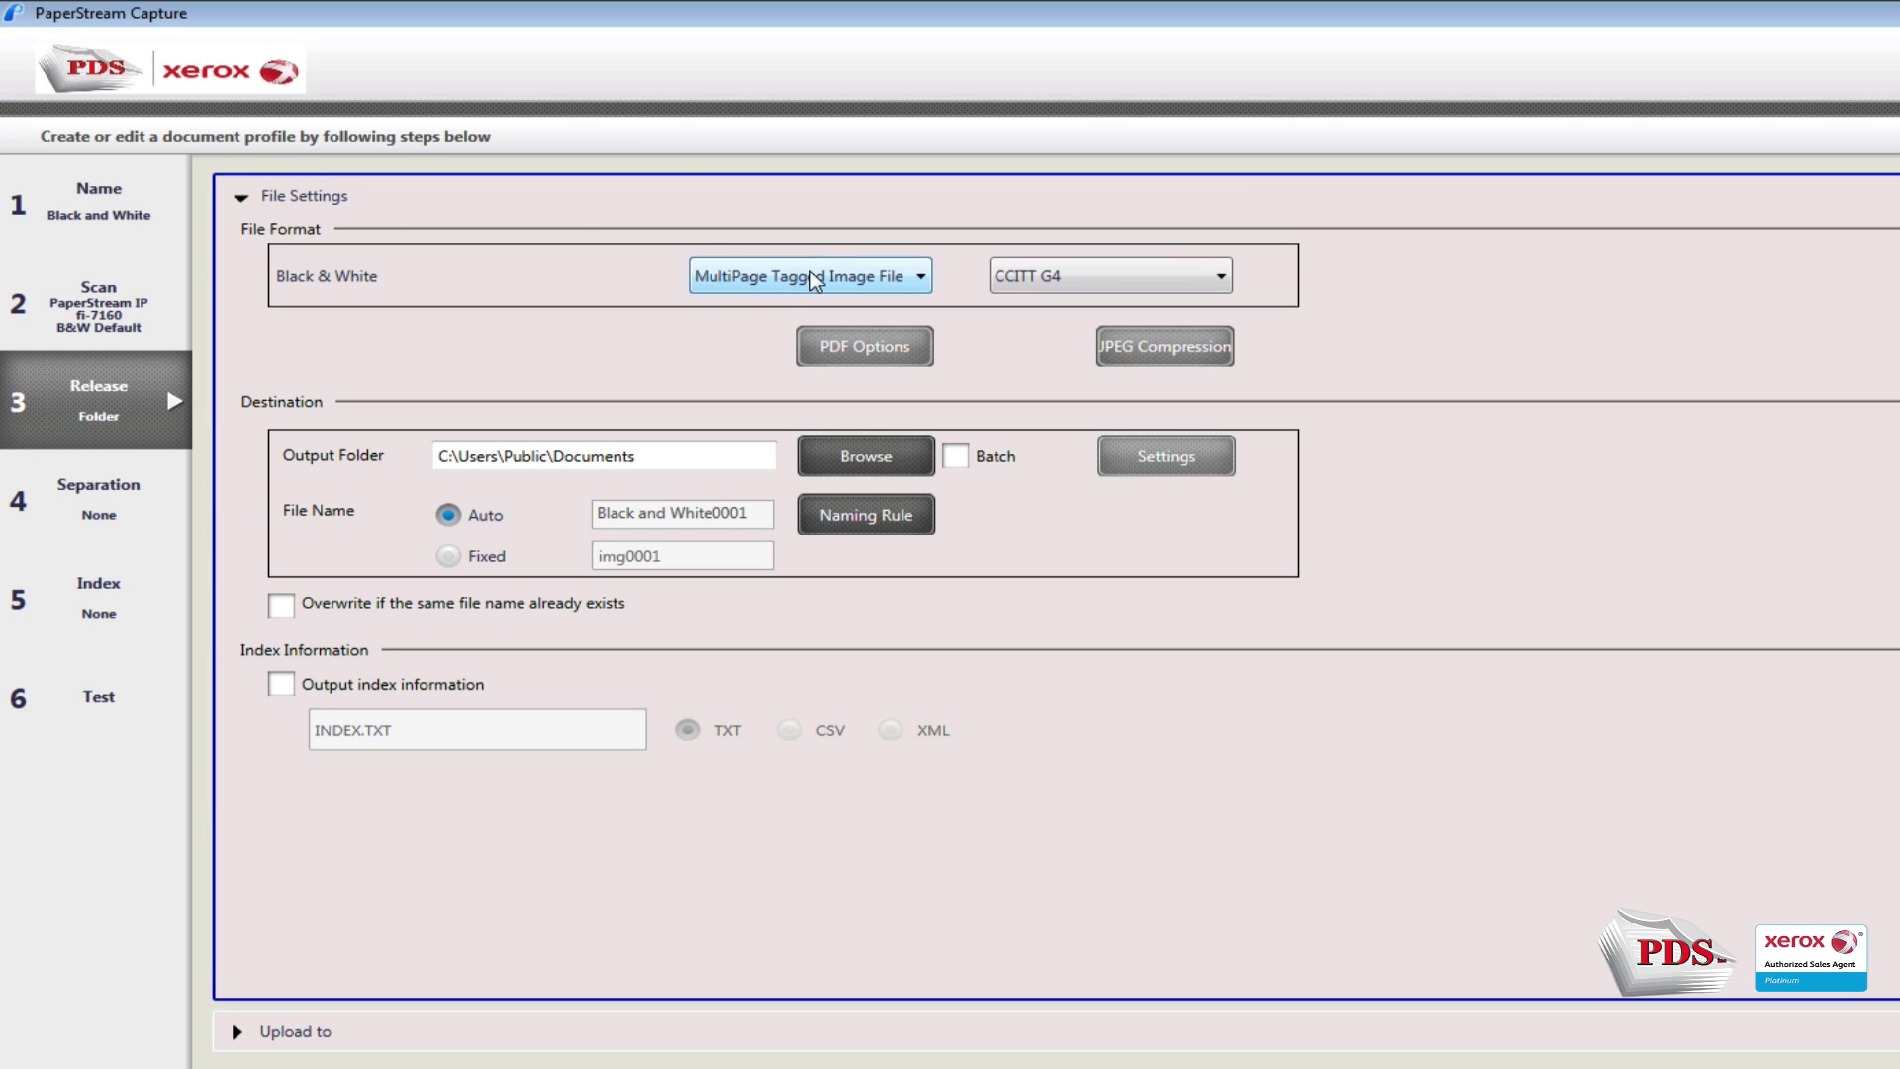
pyautogui.click(808, 281)
pyautogui.click(782, 364)
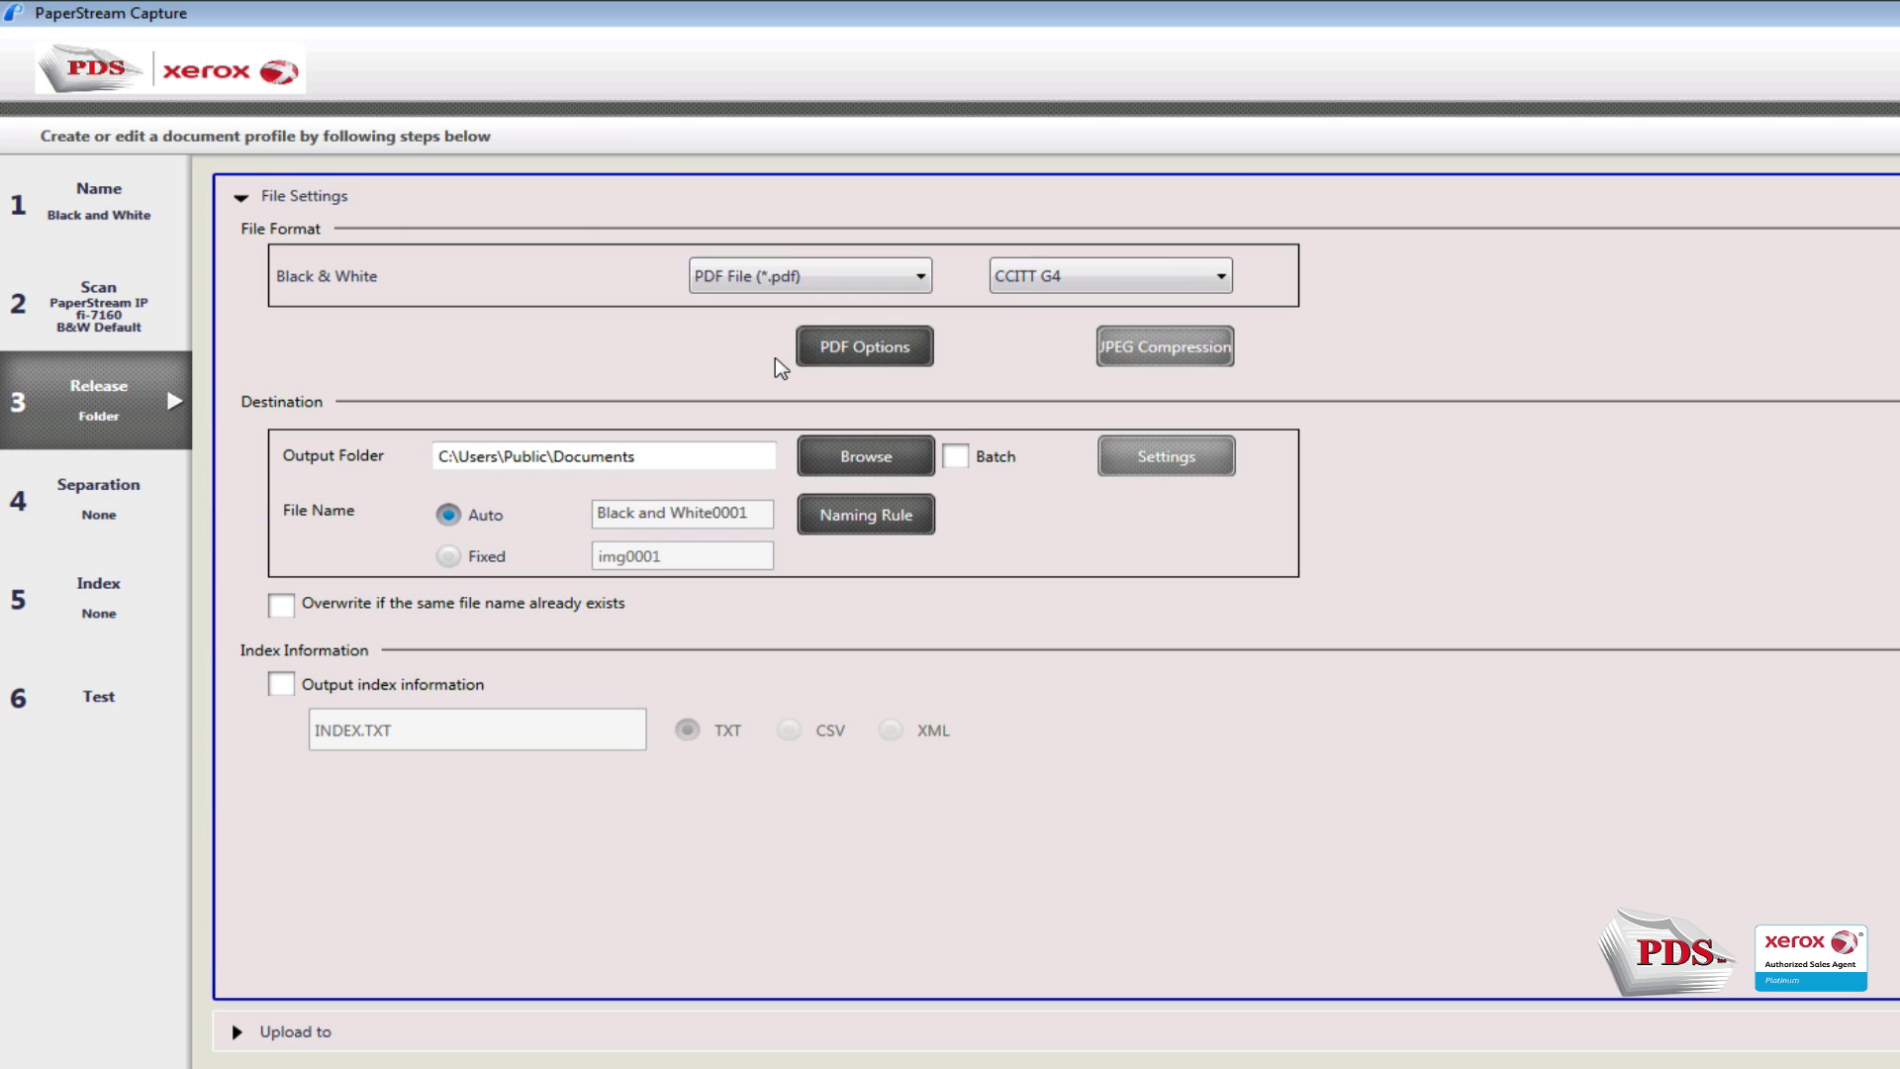
# Step: Create a folder named "Scans" on the Desktop and use it as the output folder for released files
pyautogui.click(868, 461)
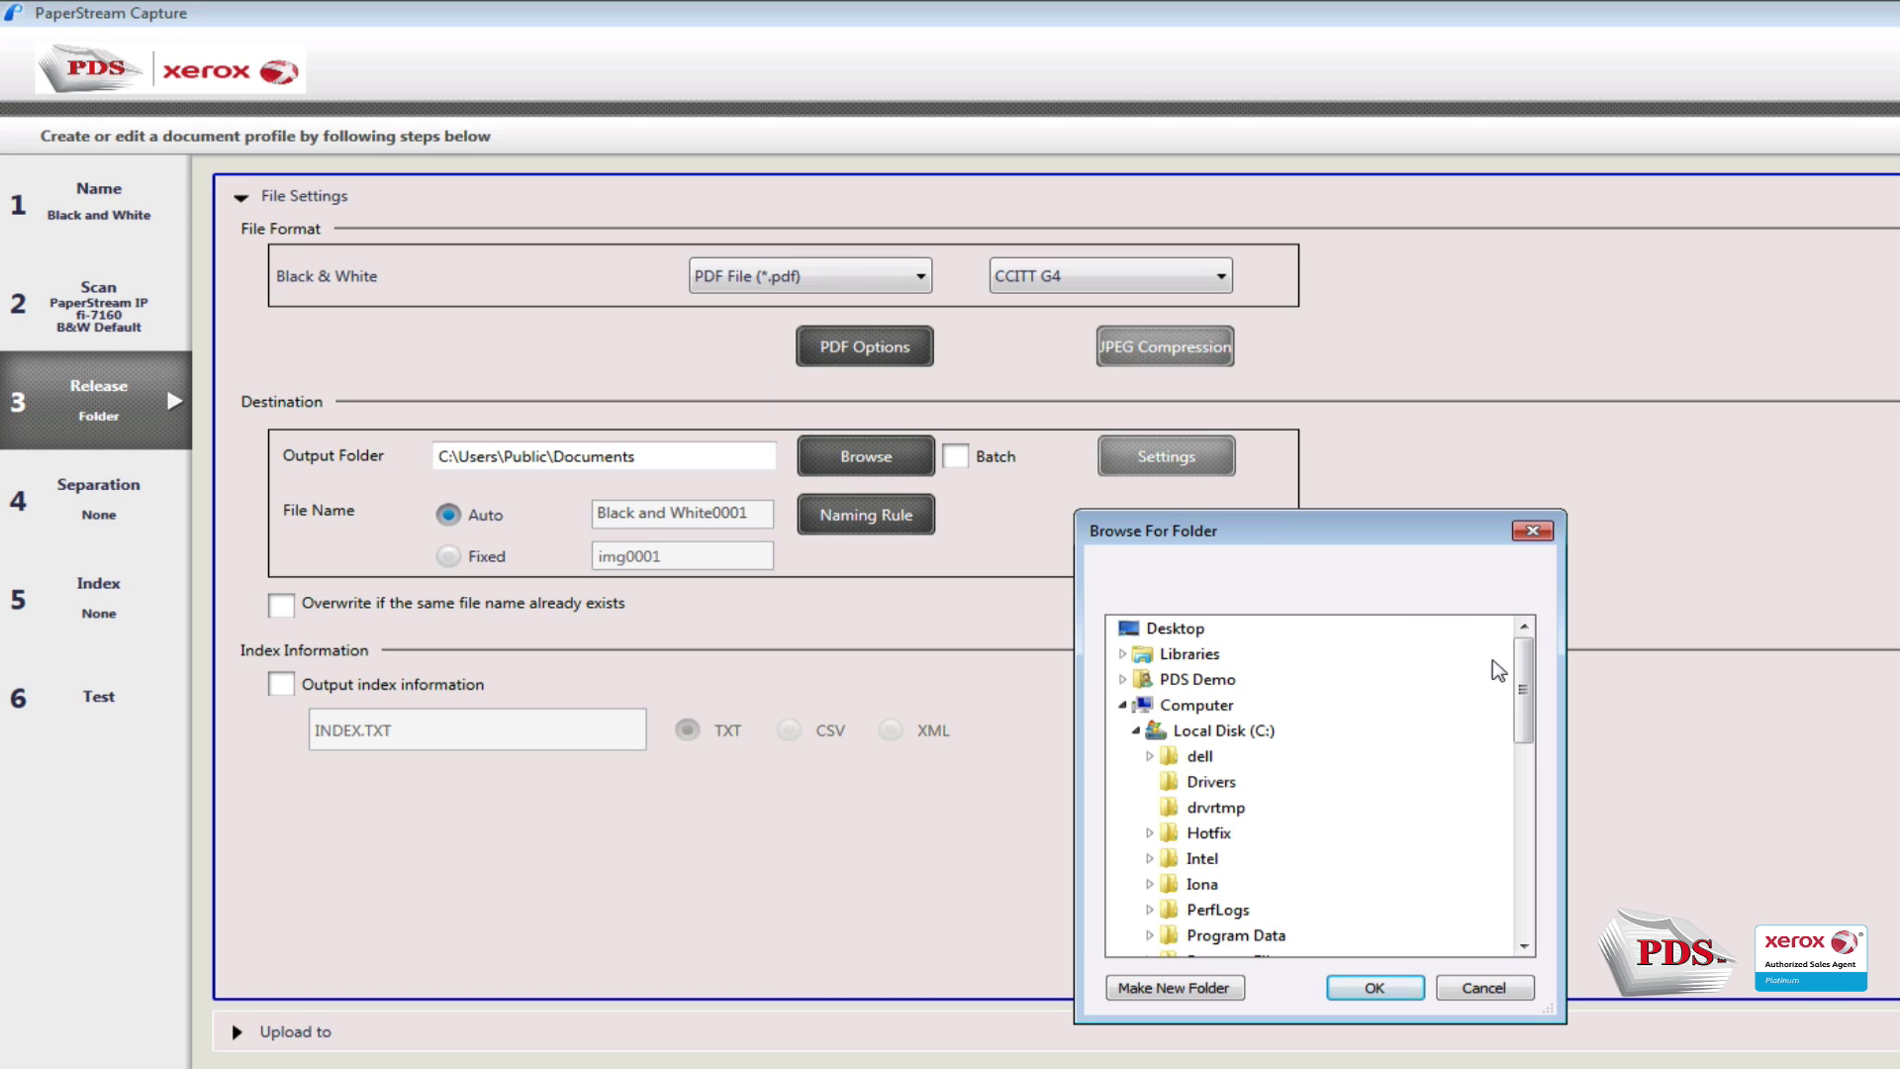
pyautogui.click(1525, 692)
pyautogui.moveTo(1525, 693); pyautogui.dragTo(1565, 509)
pyautogui.click(1168, 639)
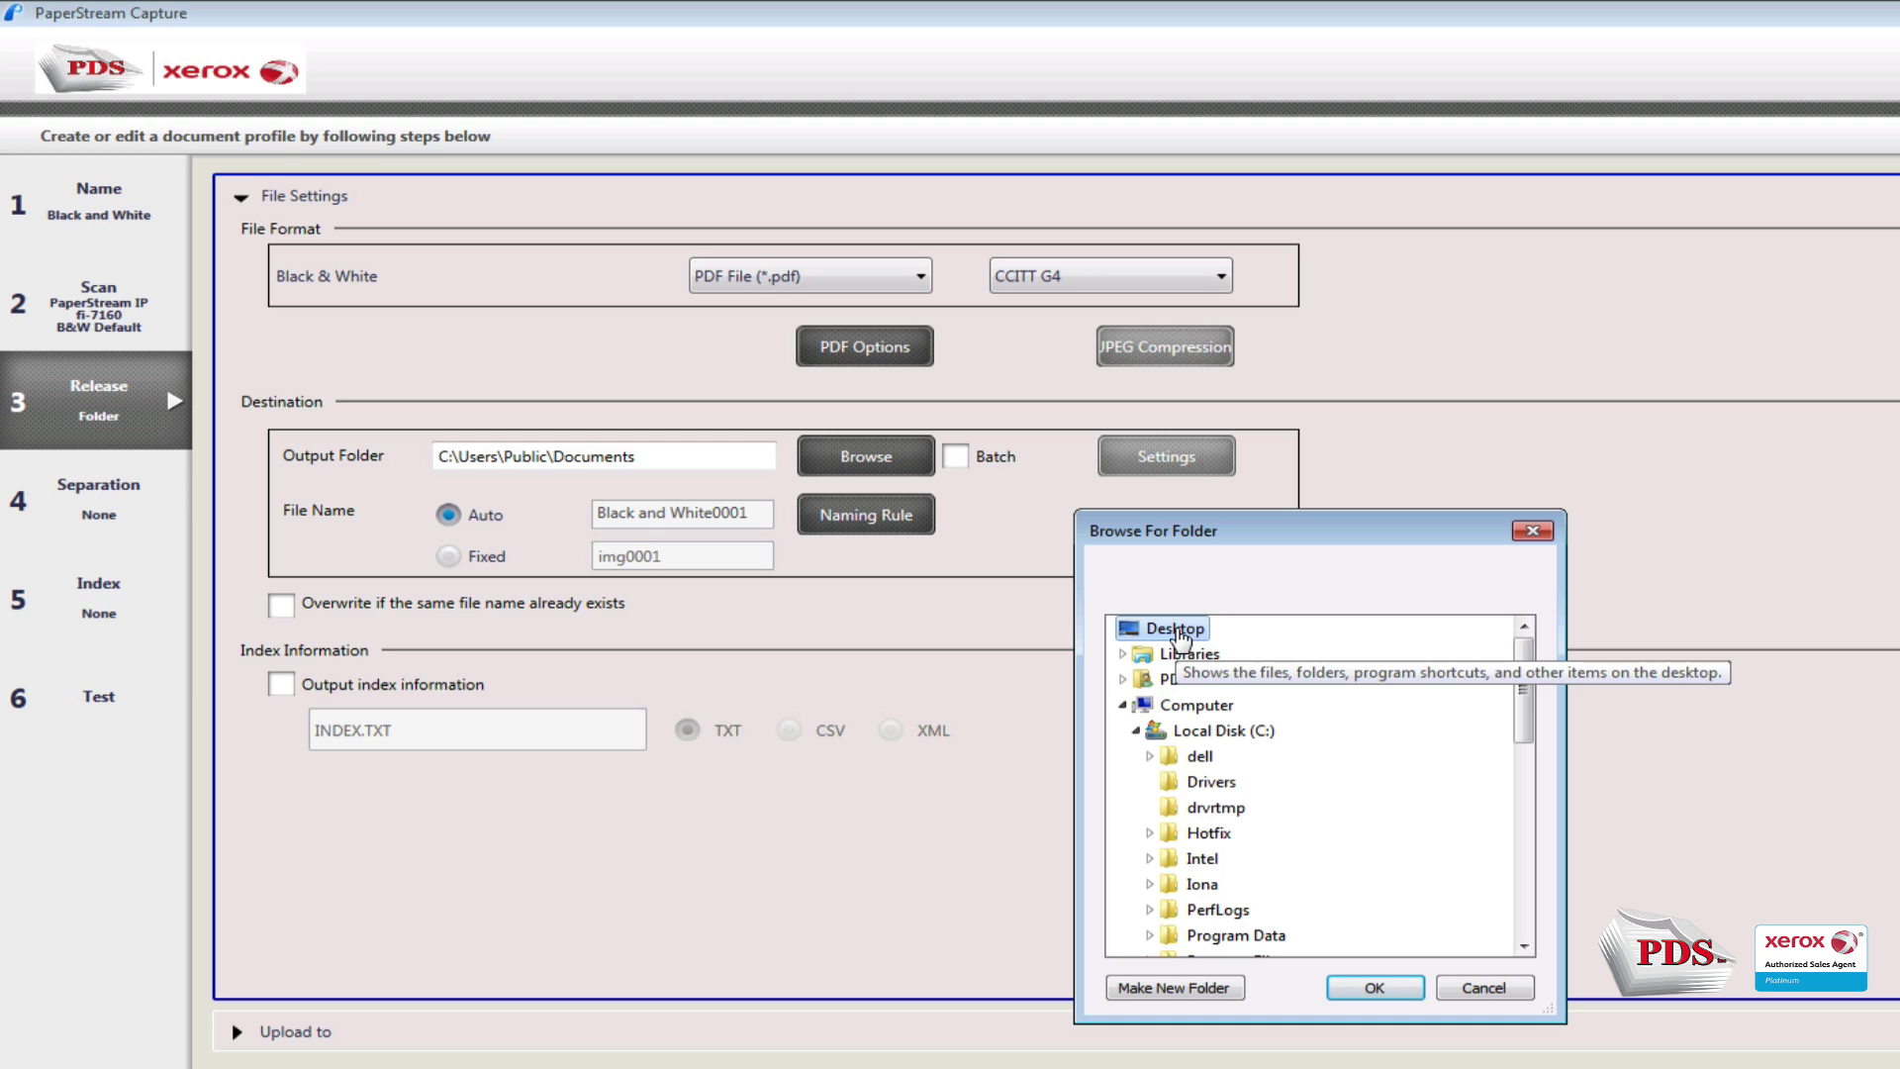
pyautogui.click(1167, 989)
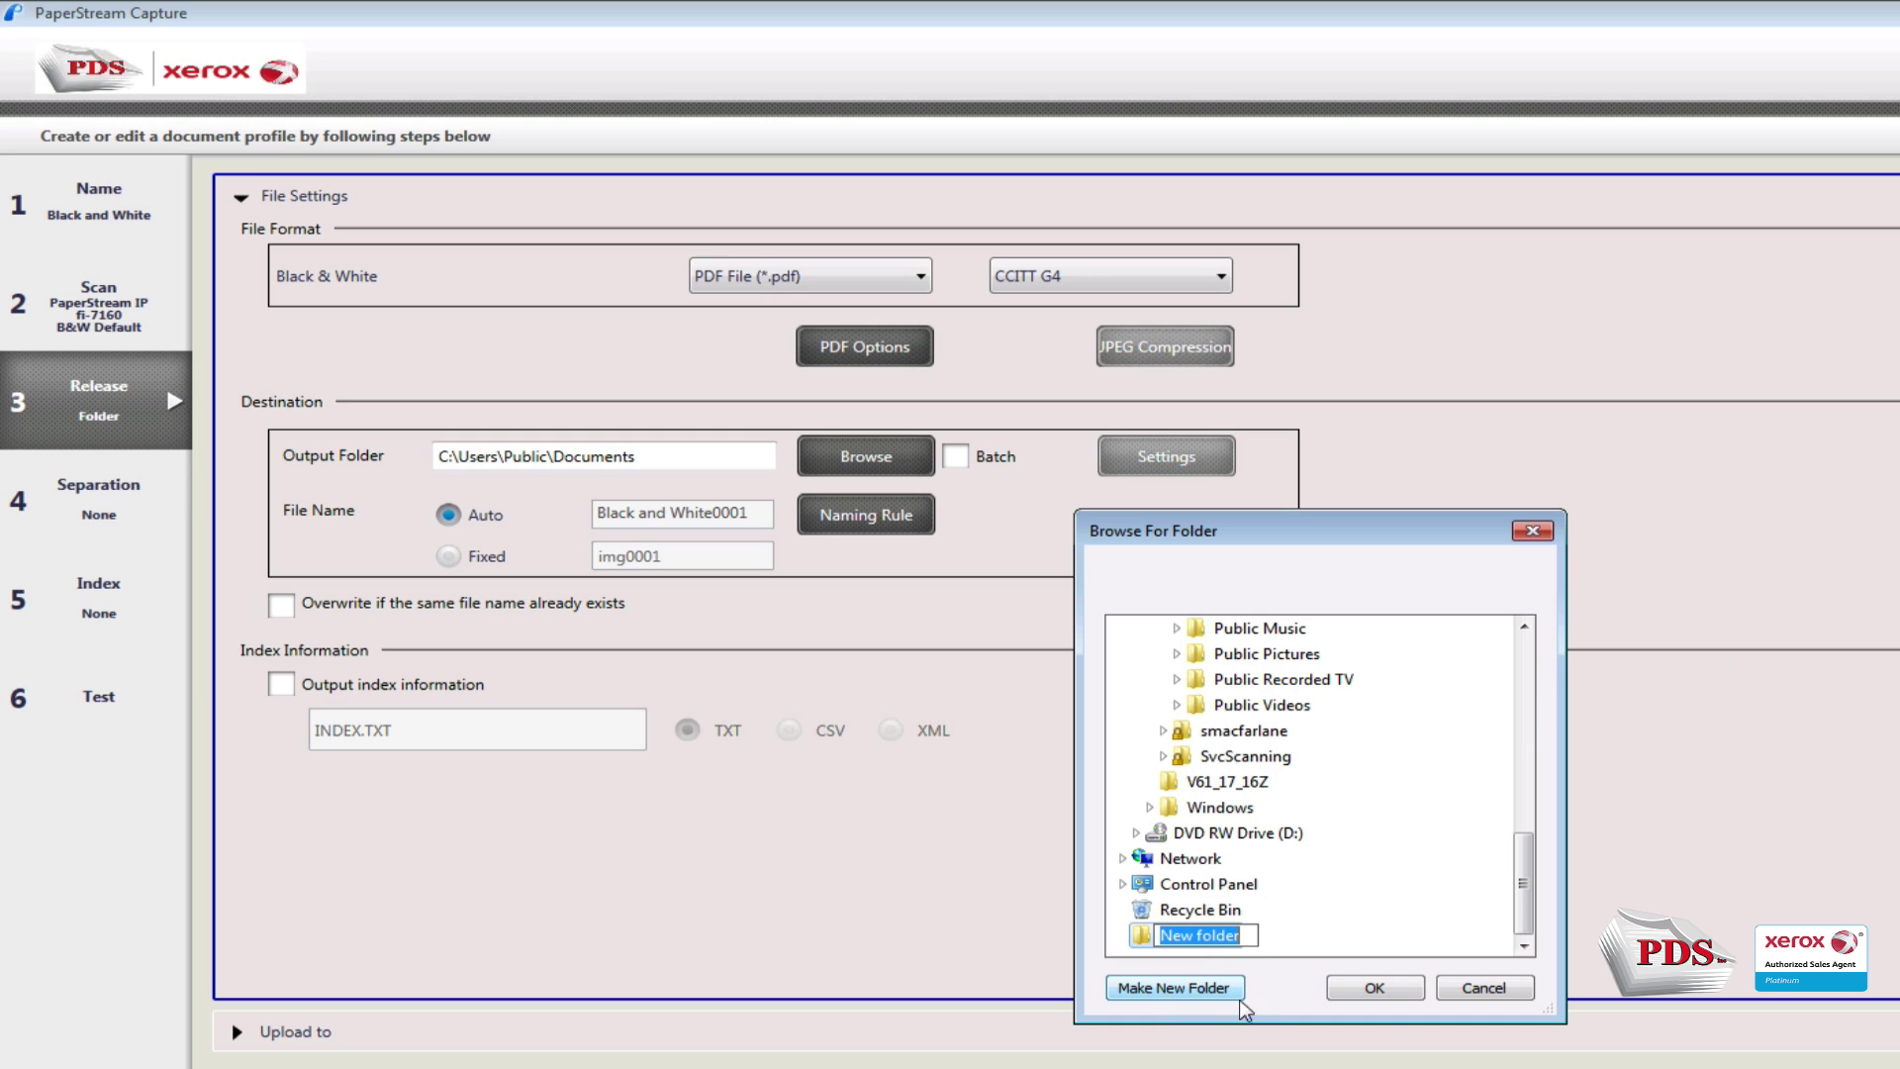
pyautogui.write('Scans')
pyautogui.click(1151, 936)
pyautogui.click(1392, 990)
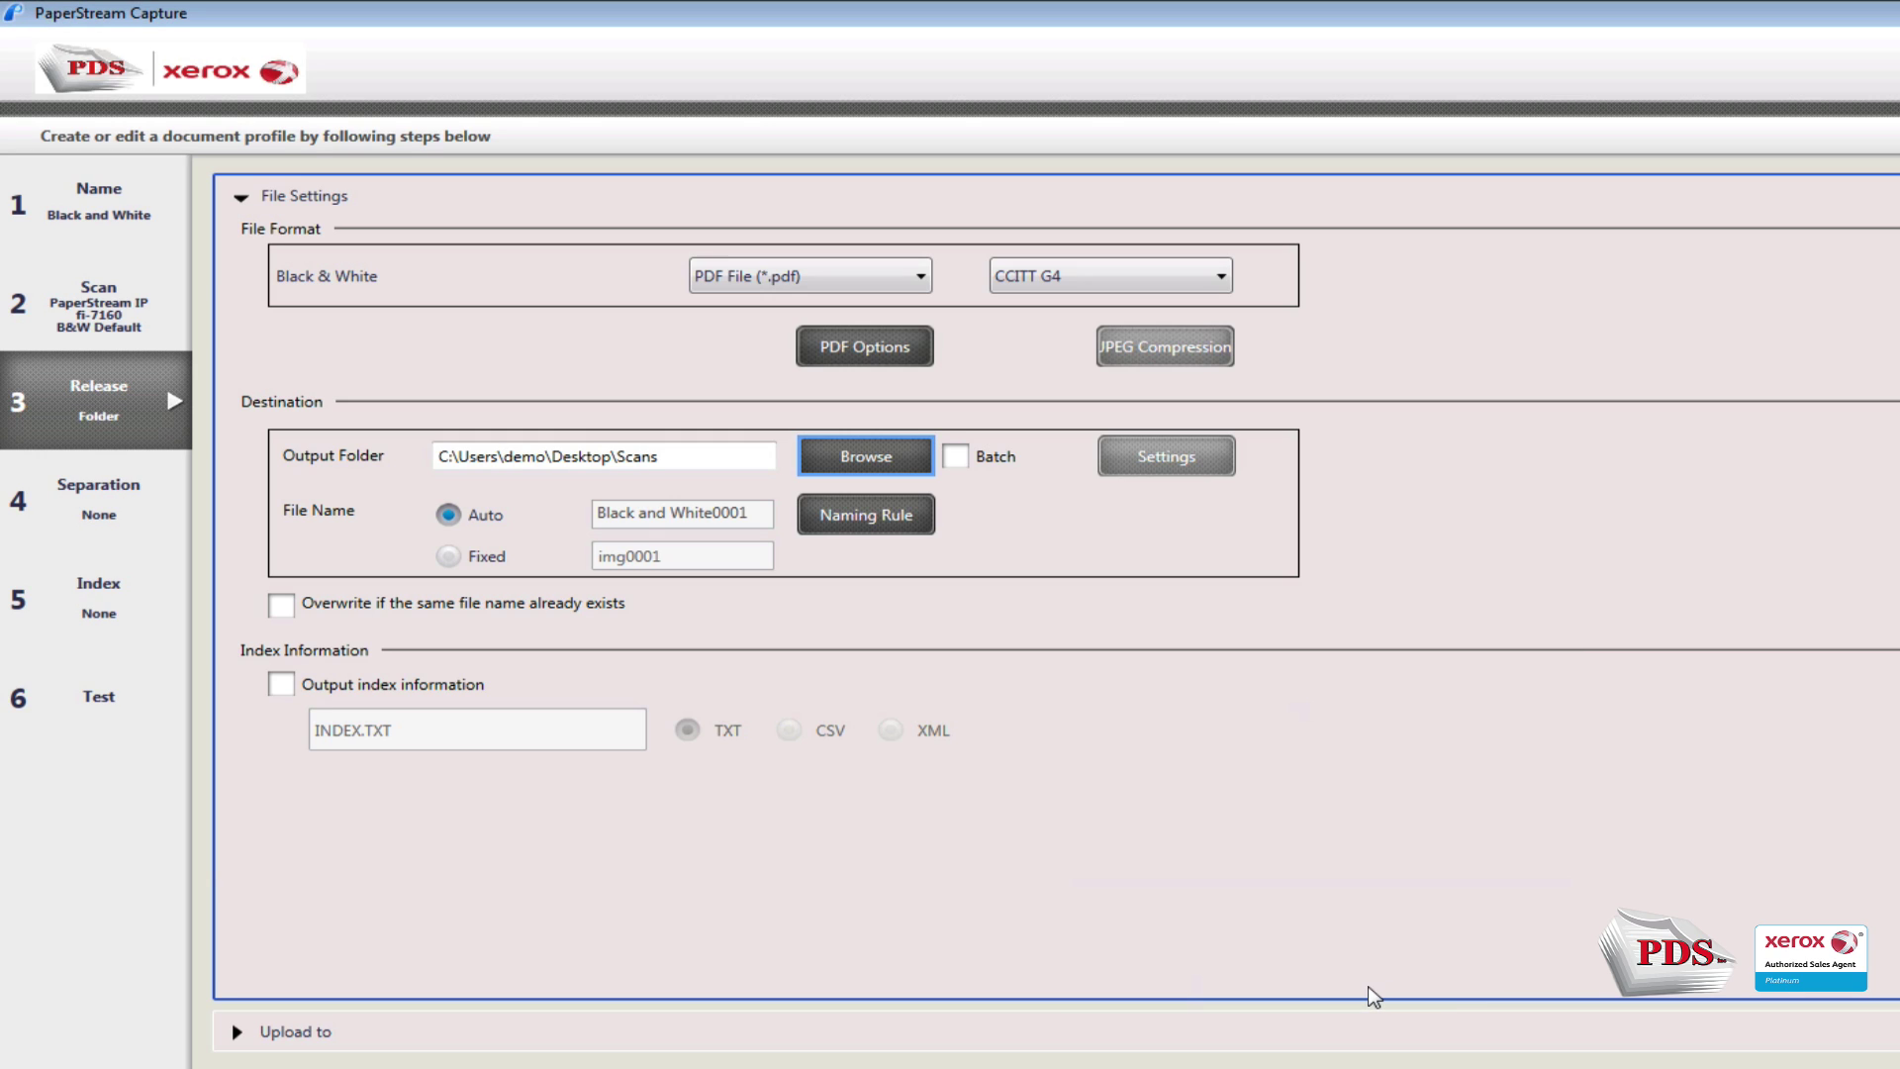
# Step: Add the optional character string to the file naming rule and move it to the first position
pyautogui.click(883, 531)
pyautogui.moveTo(1143, 557); pyautogui.dragTo(1143, 606)
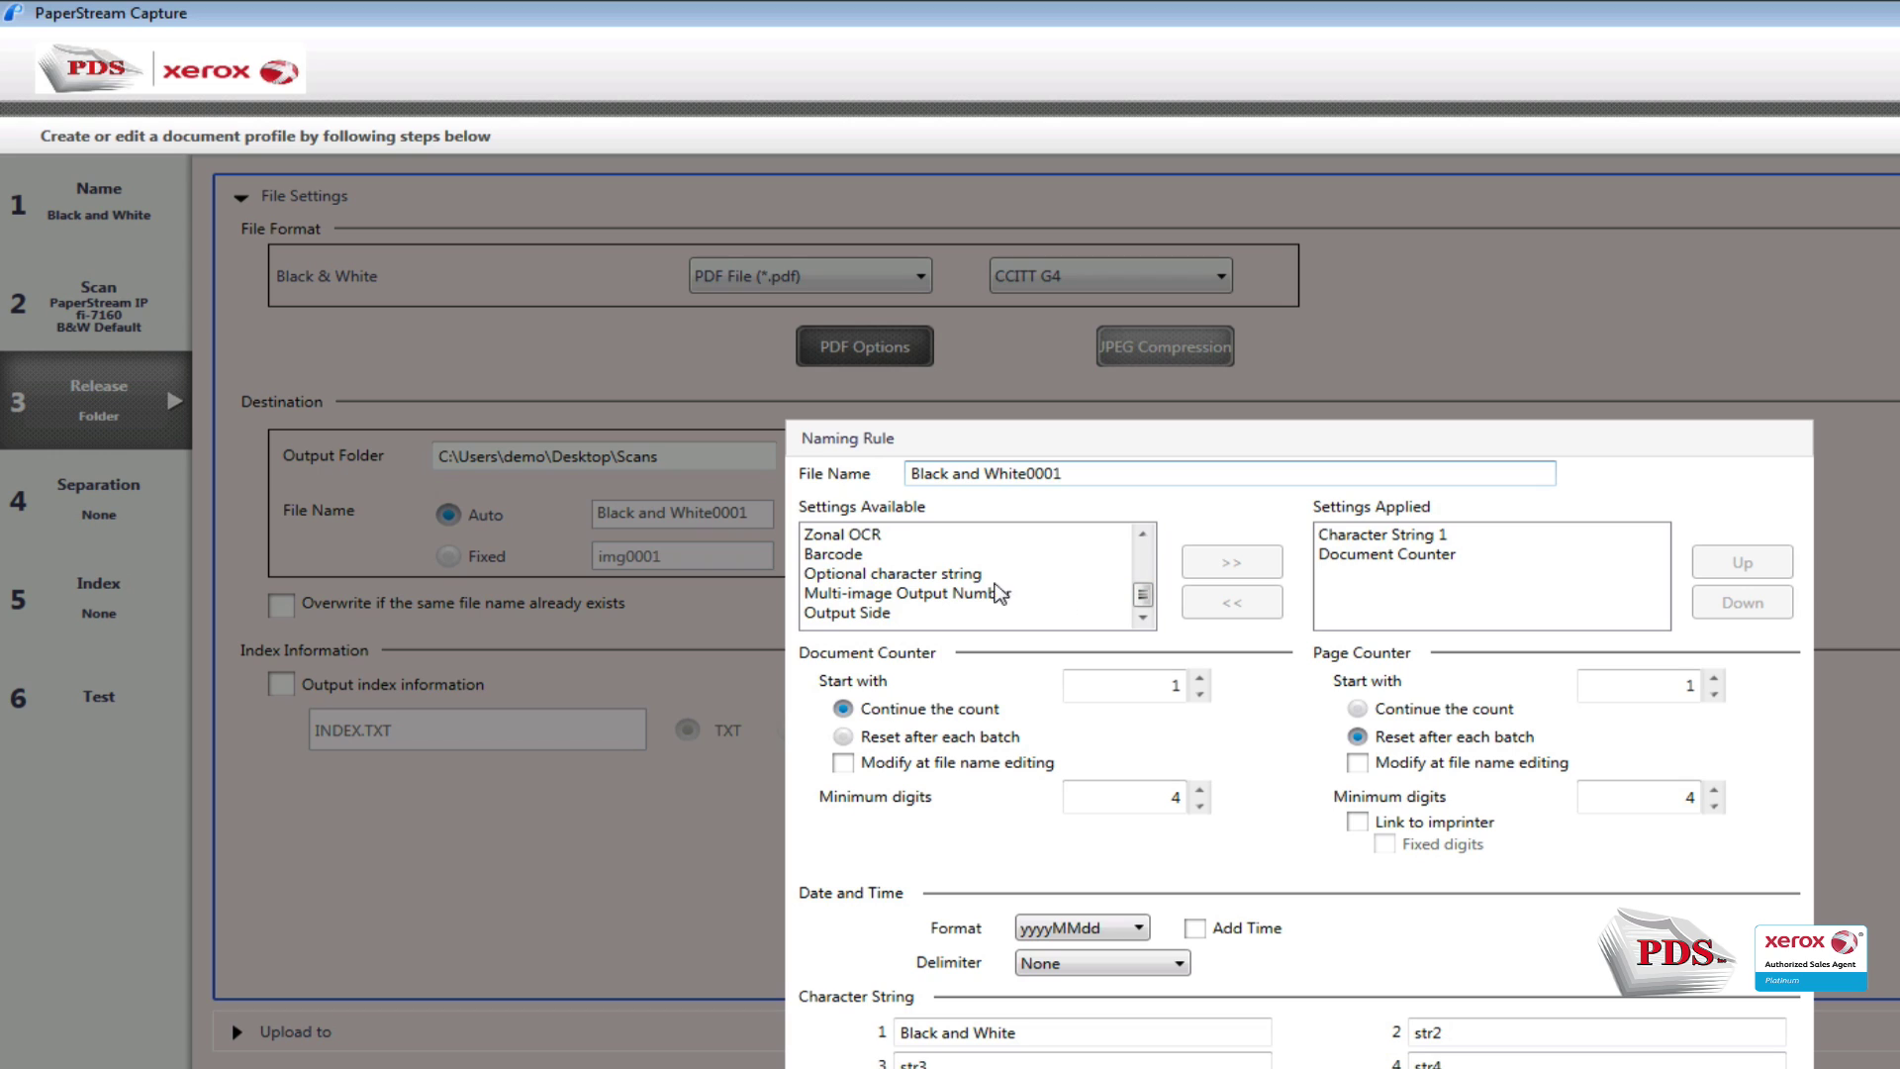
pyautogui.click(896, 578)
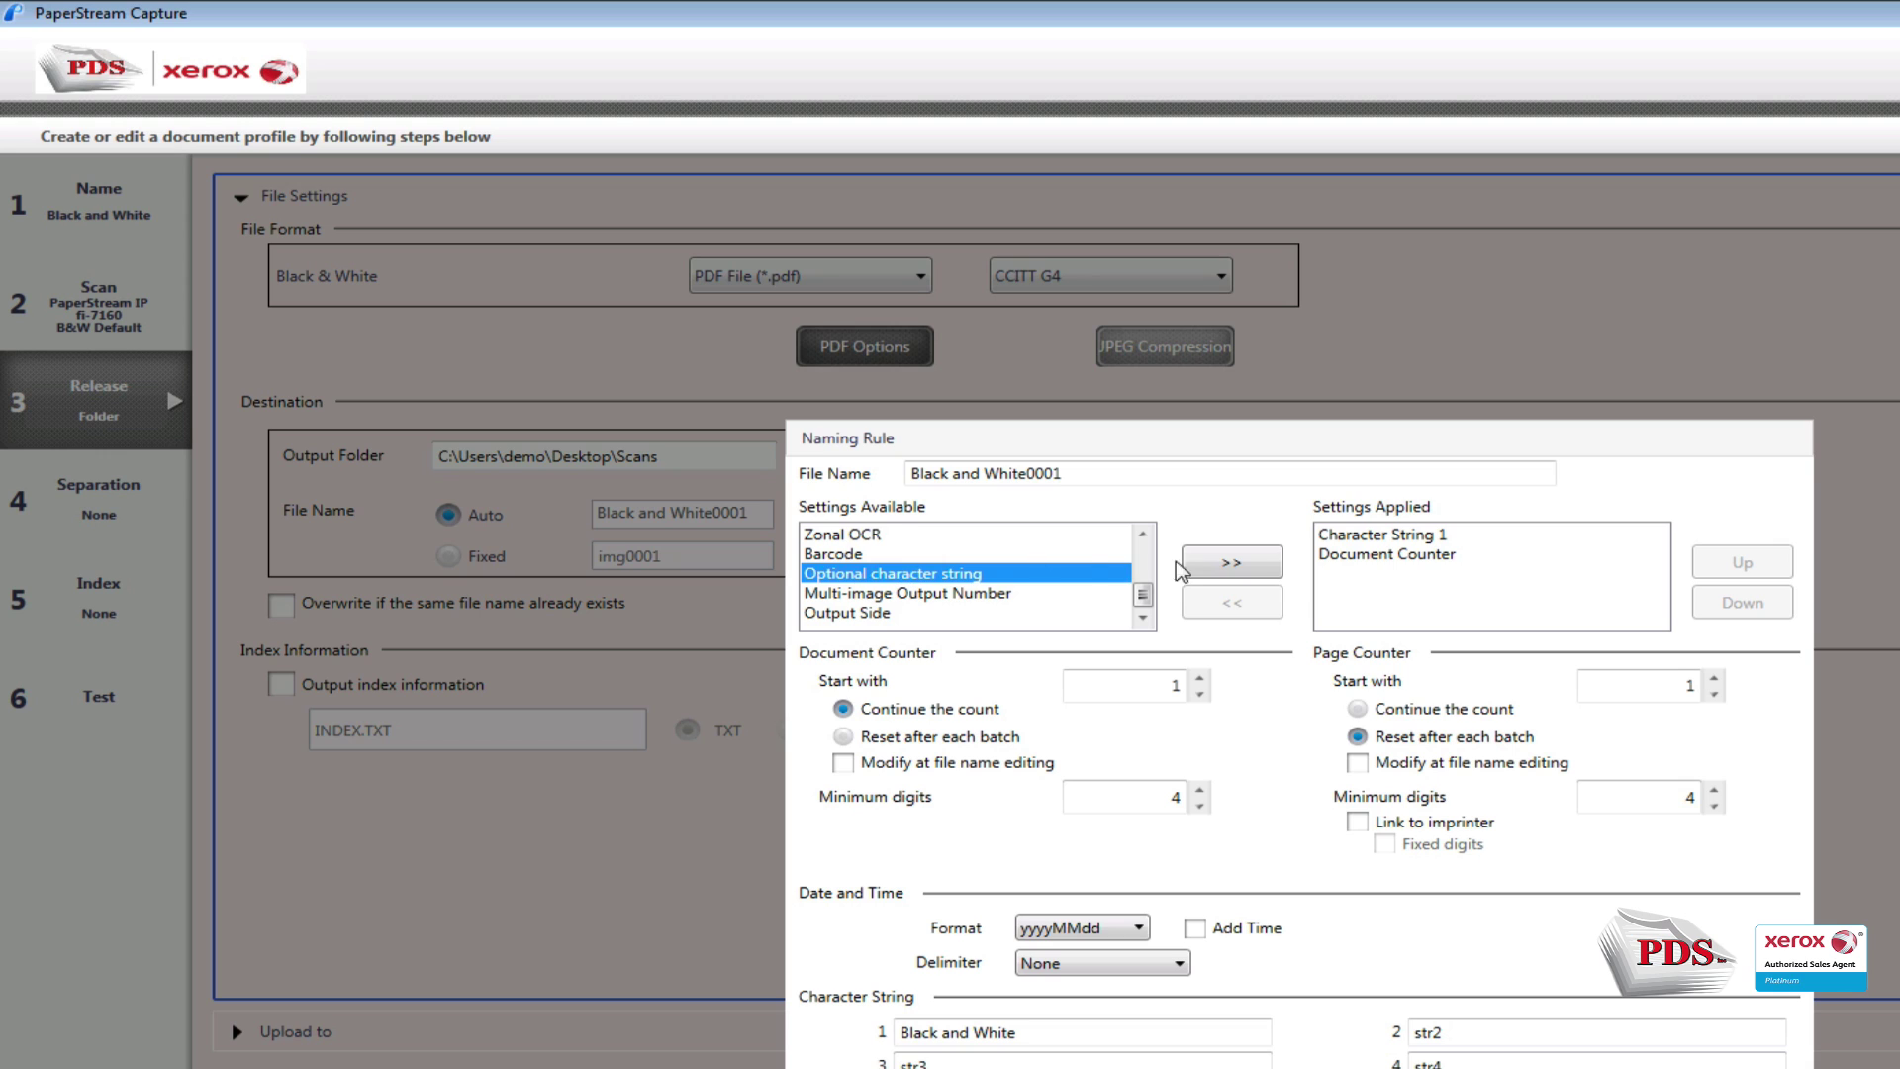
pyautogui.click(1232, 561)
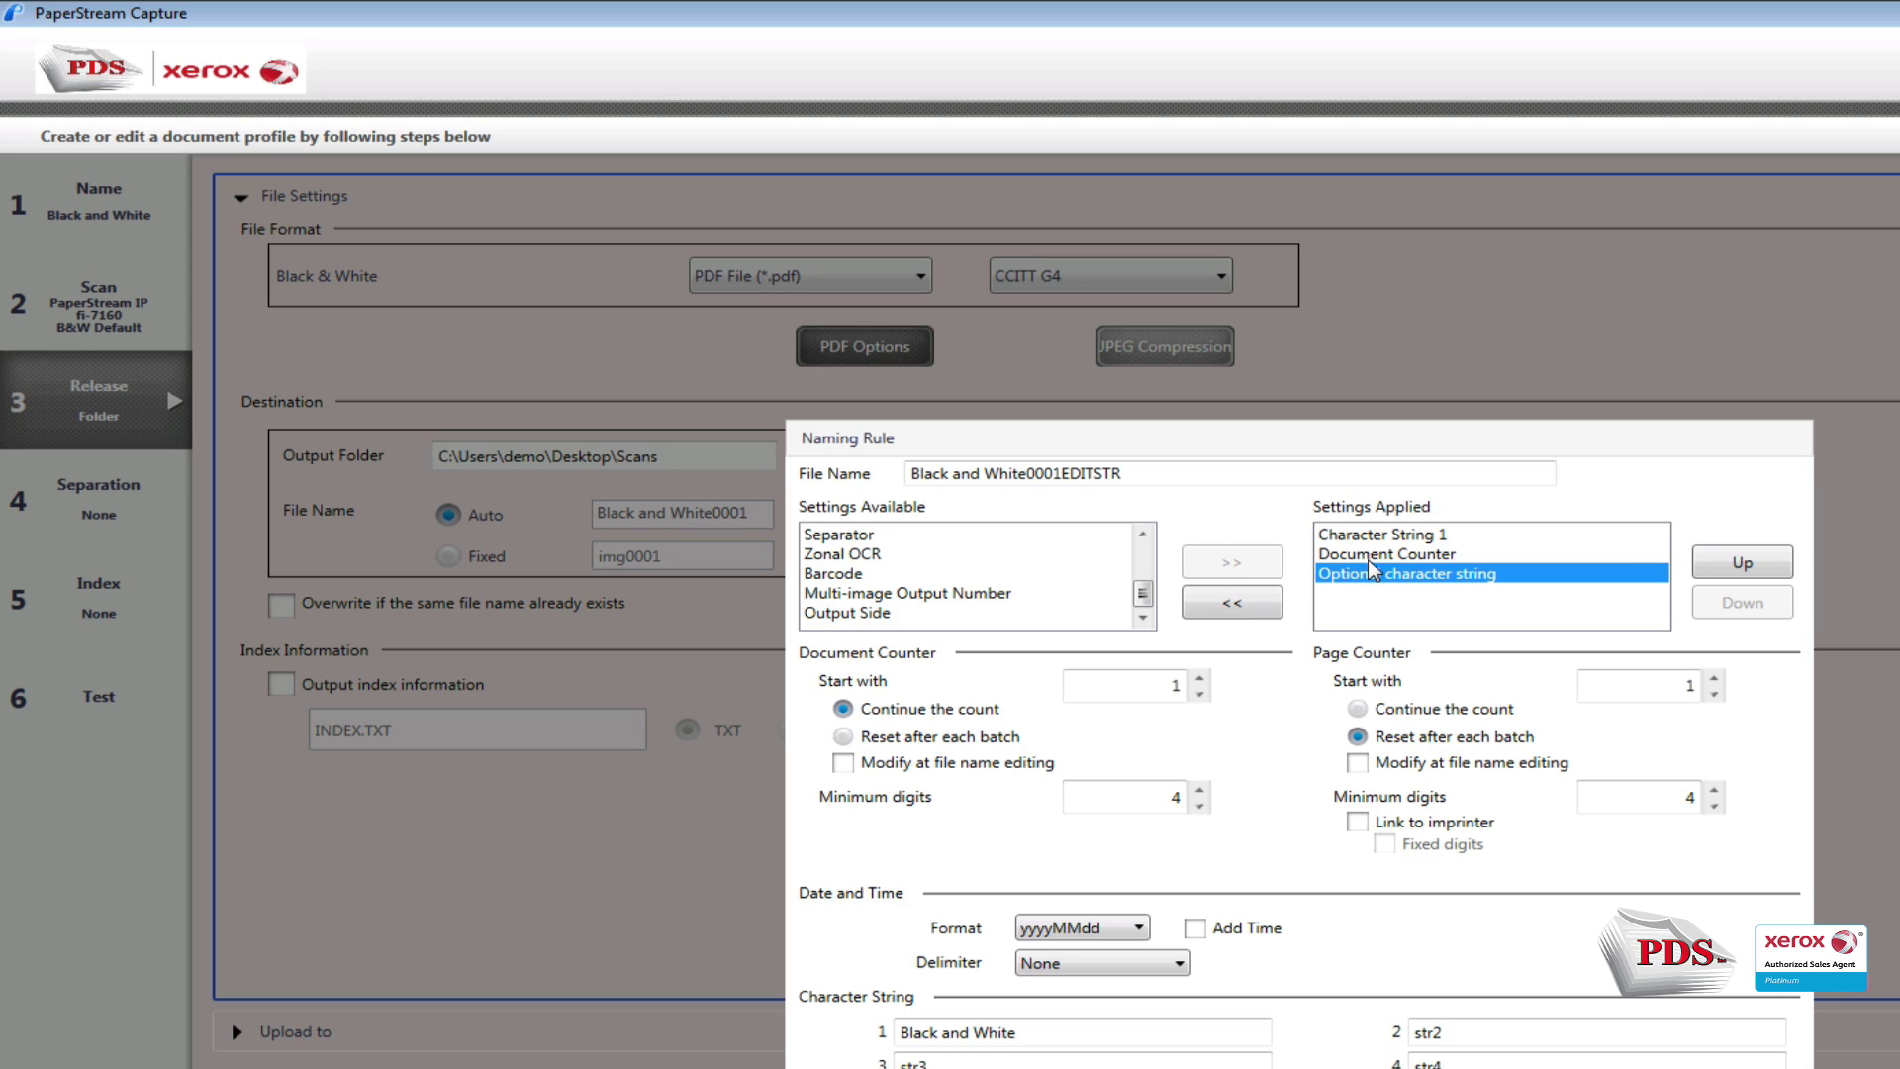
pyautogui.click(1740, 572)
pyautogui.click(1739, 572)
# Step: Remove Character String 1 and the Document Counter from the applied naming settings and accept the naming rule
pyautogui.click(1420, 567)
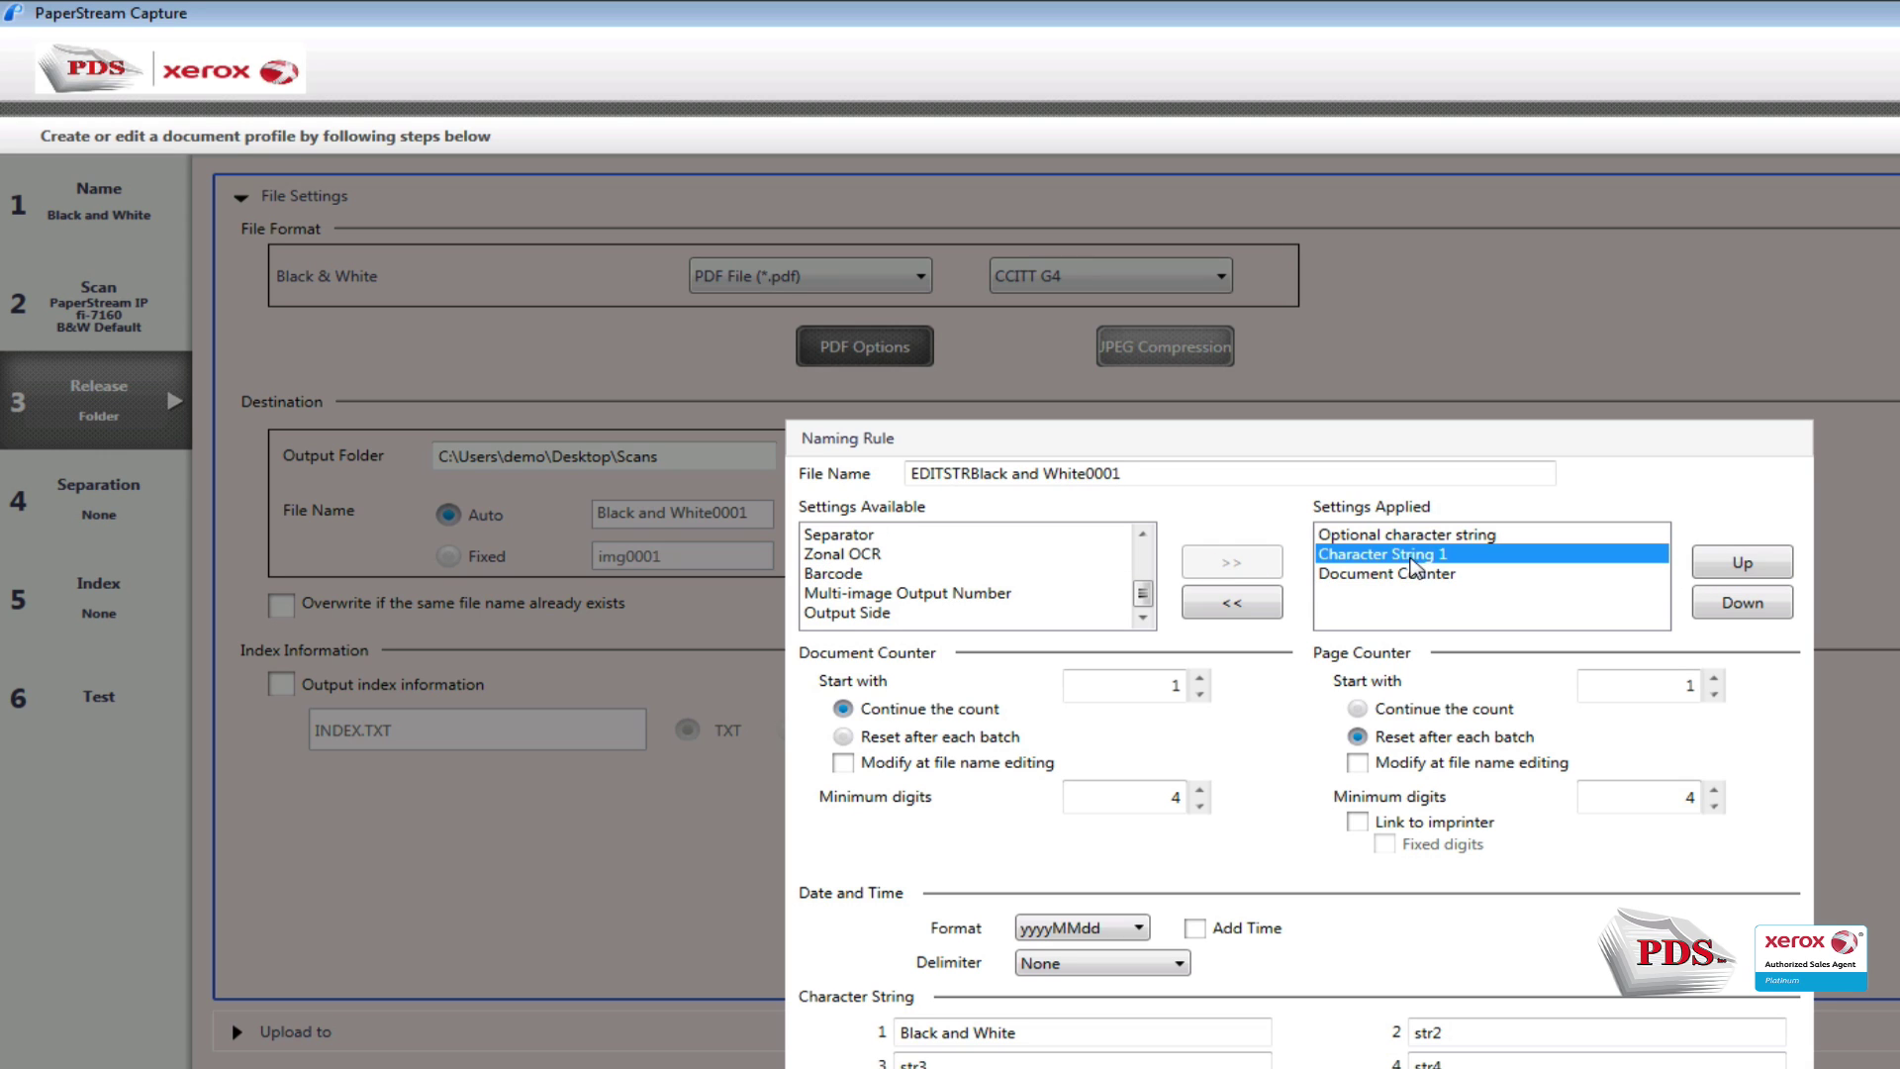
pyautogui.click(1232, 602)
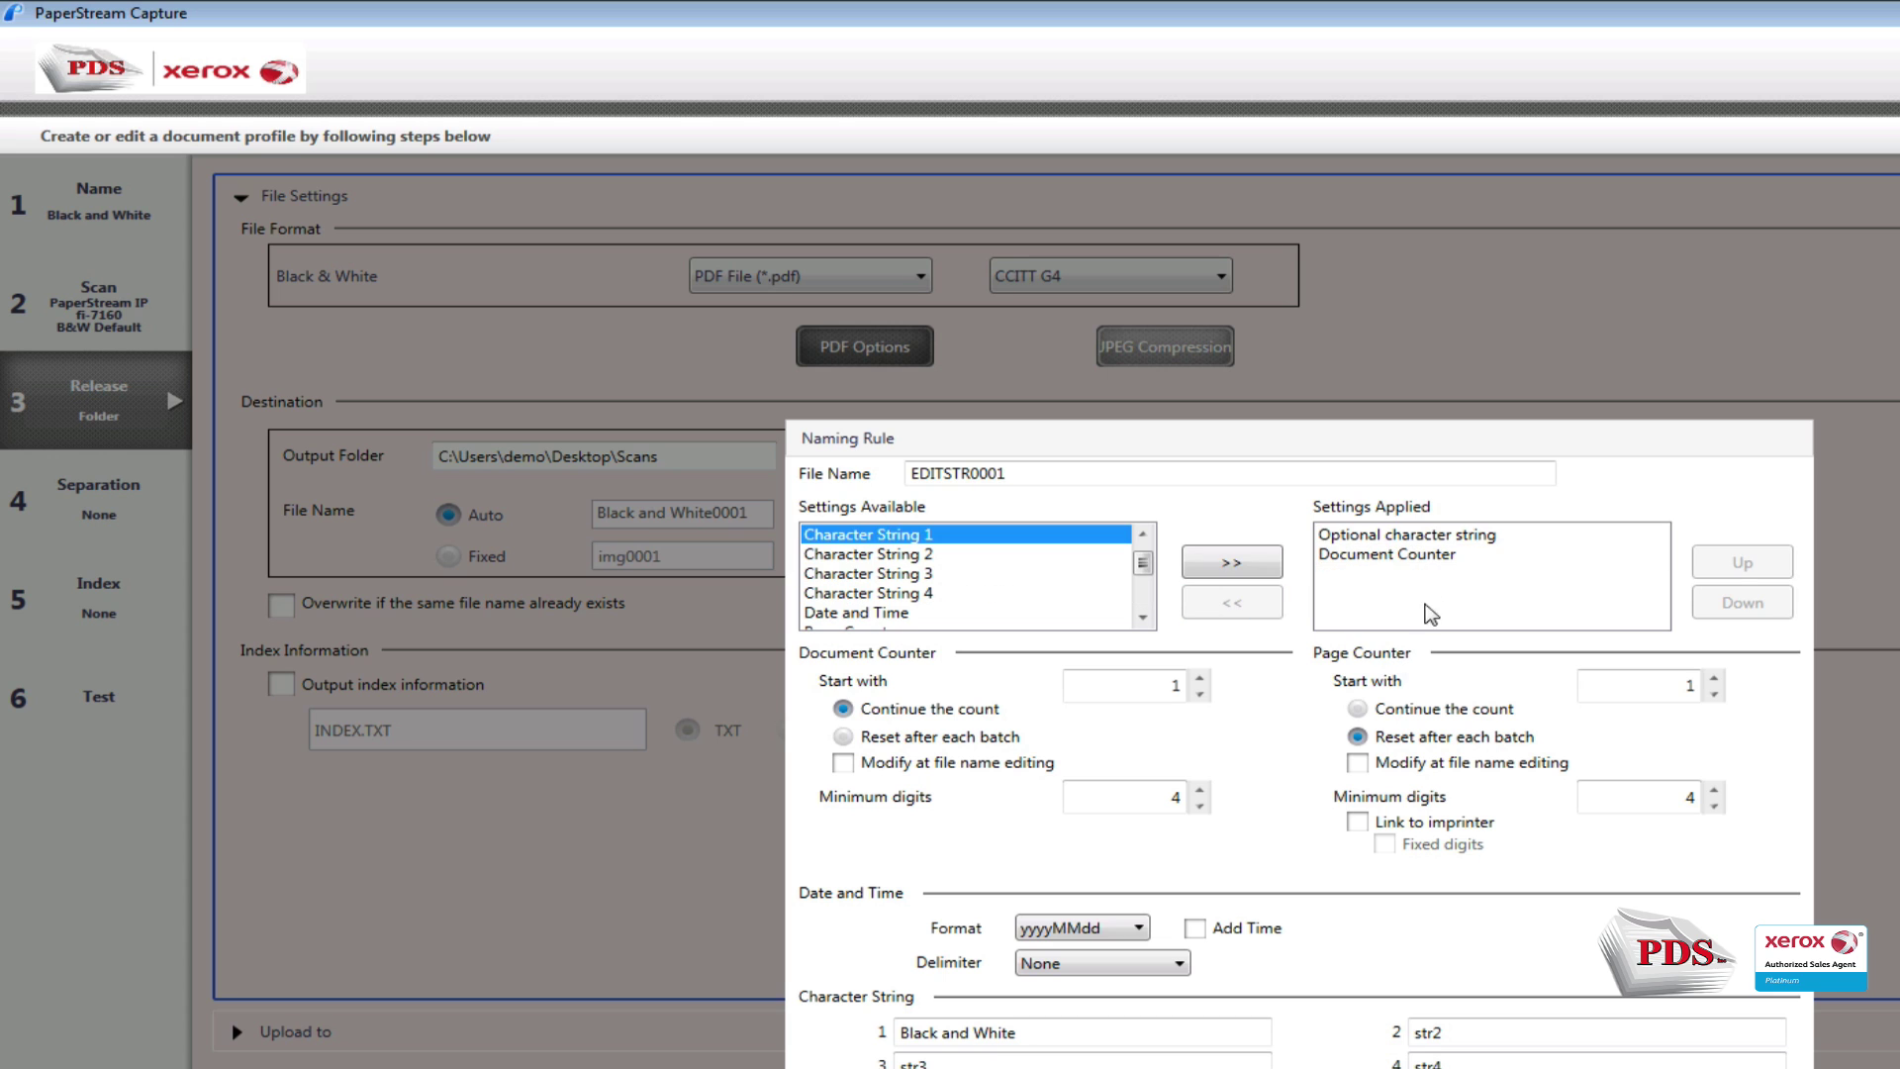
pyautogui.click(1435, 556)
pyautogui.click(1265, 608)
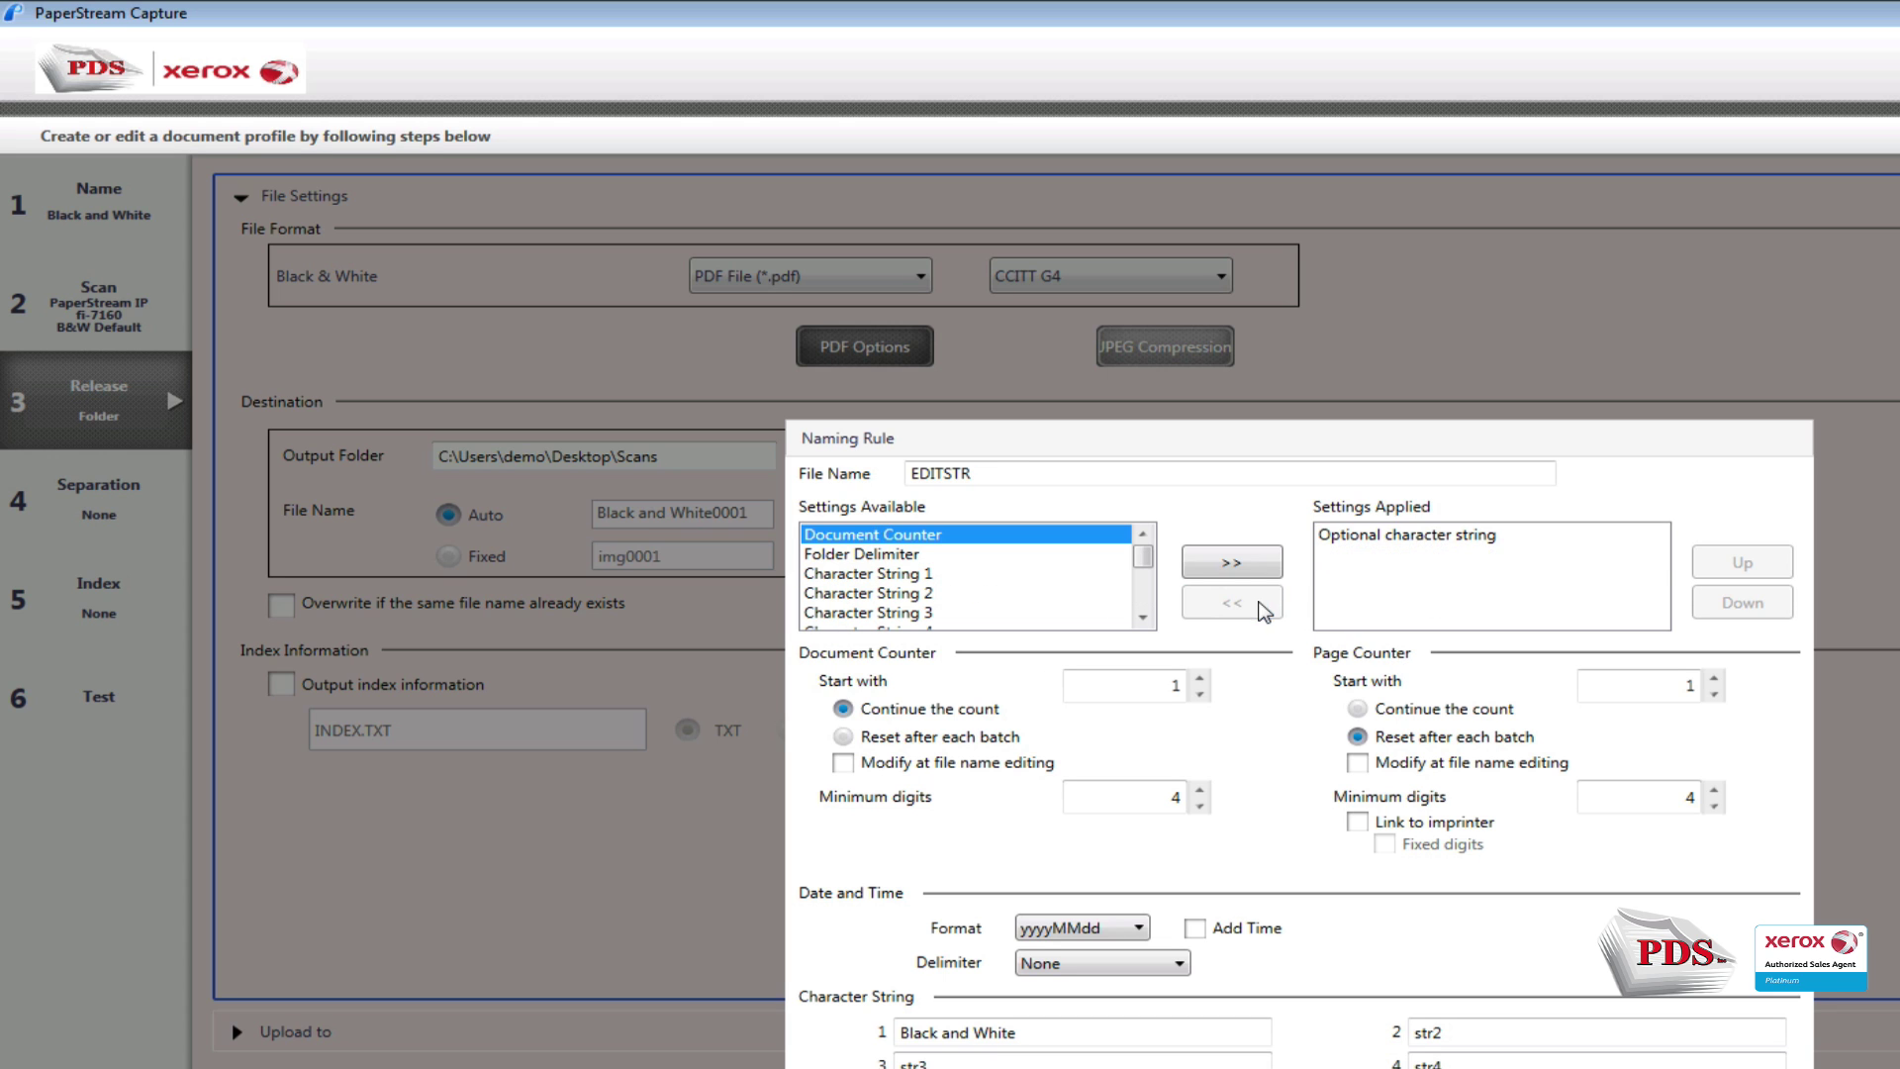
pyautogui.click(1456, 536)
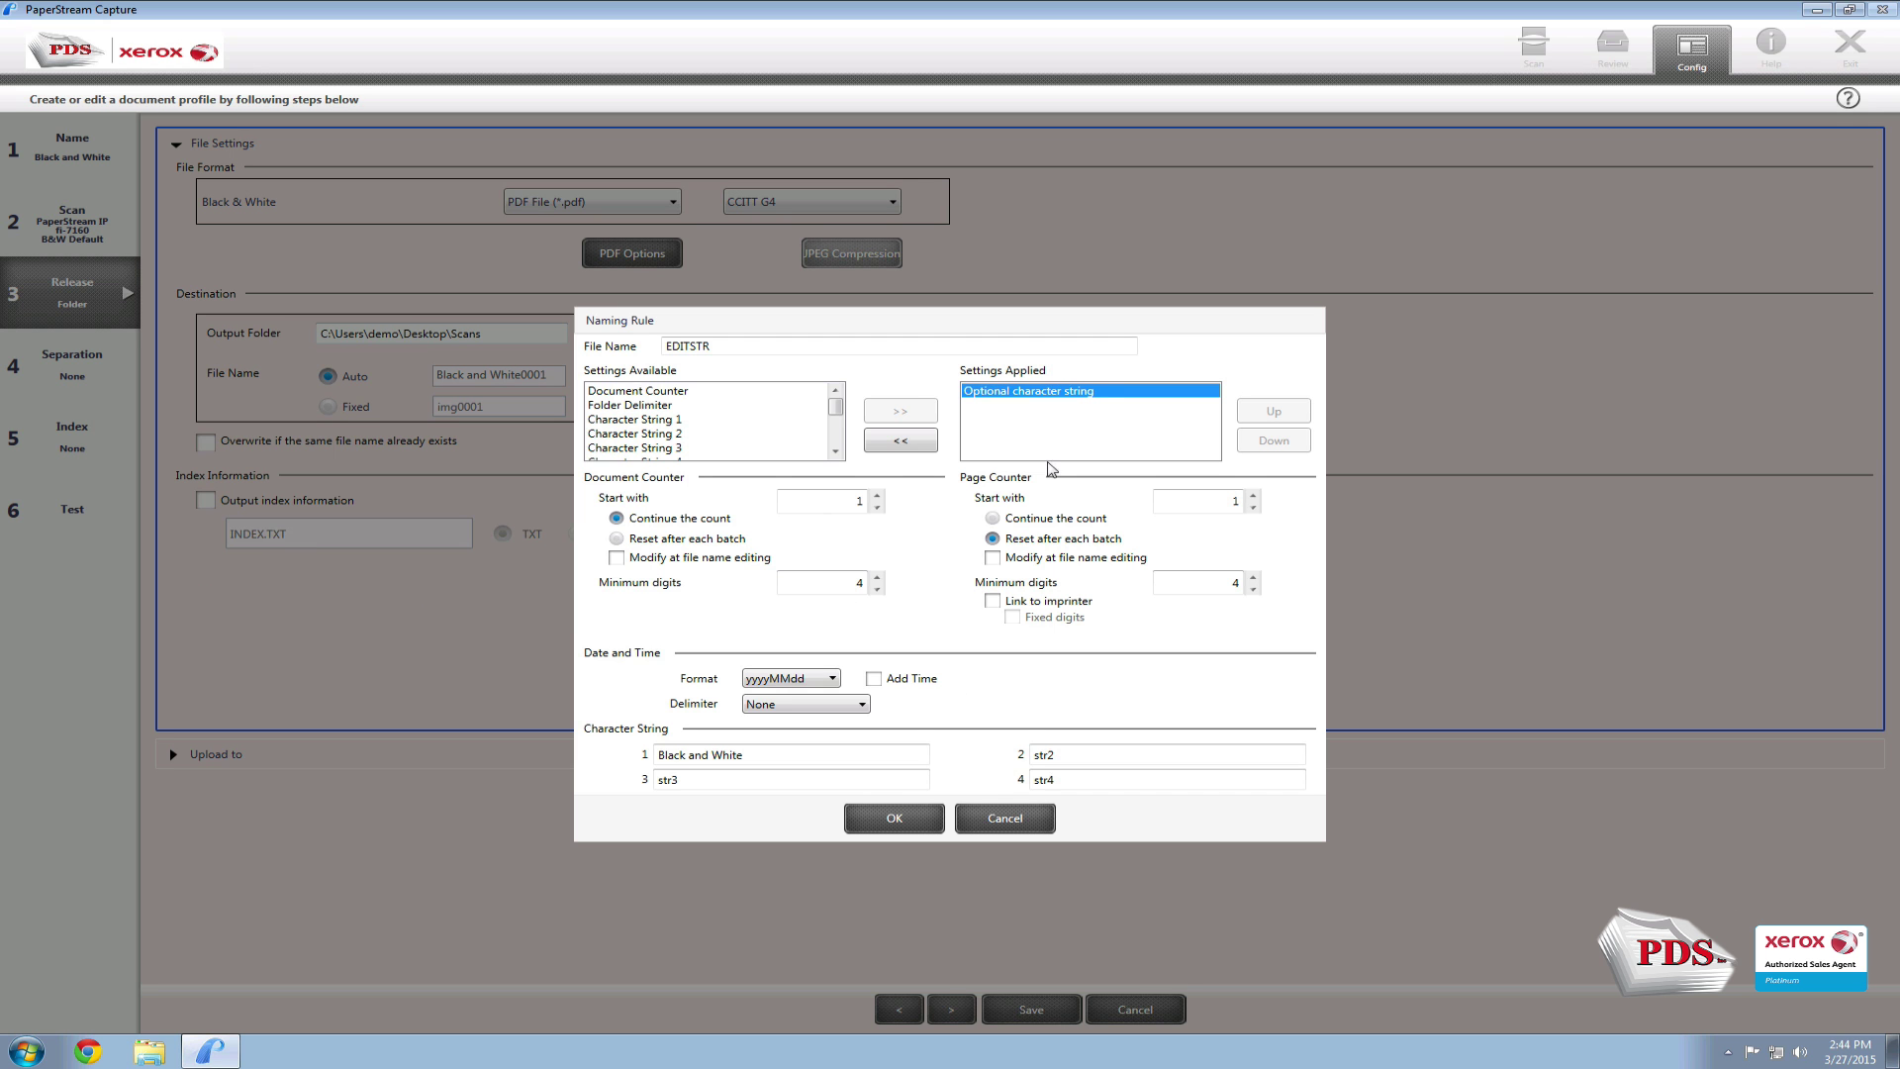
pyautogui.click(894, 819)
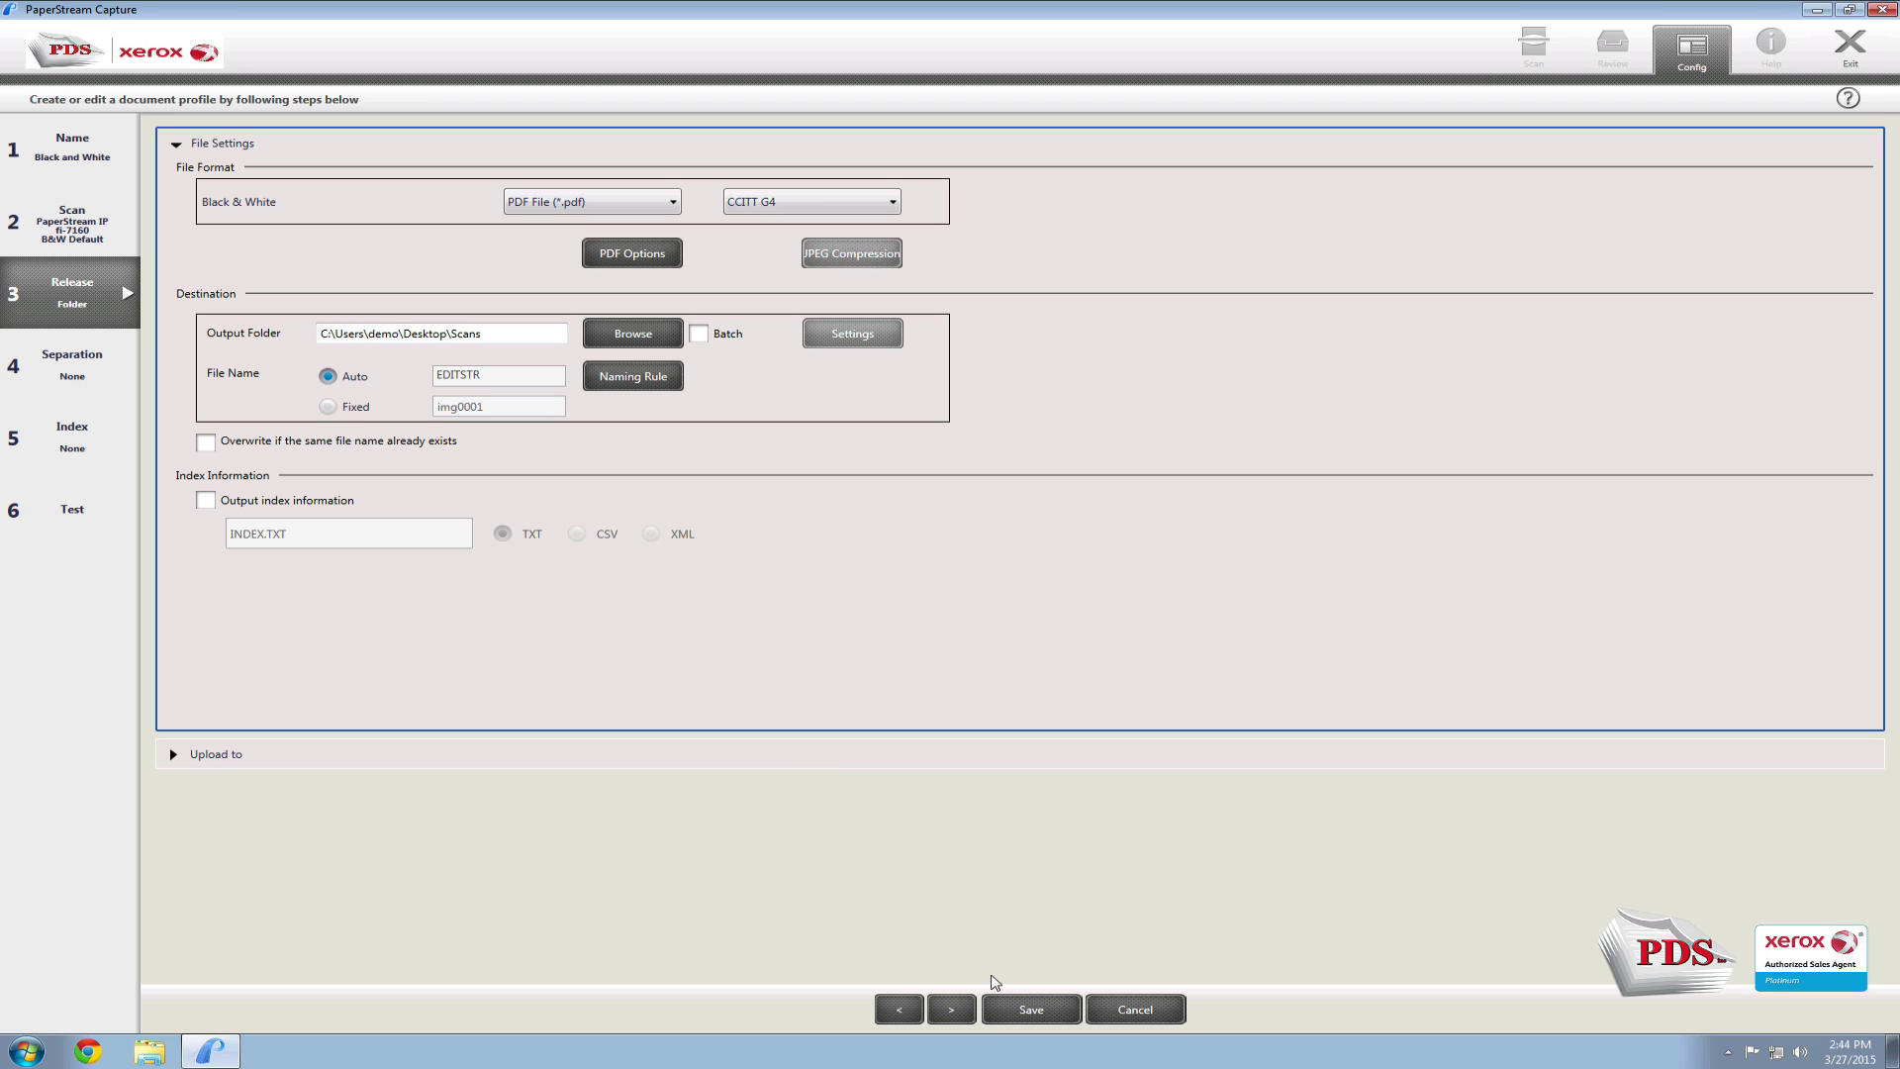
# Step: Save the edited document profile and scan the documents with the Black and White profile
pyautogui.click(1025, 1009)
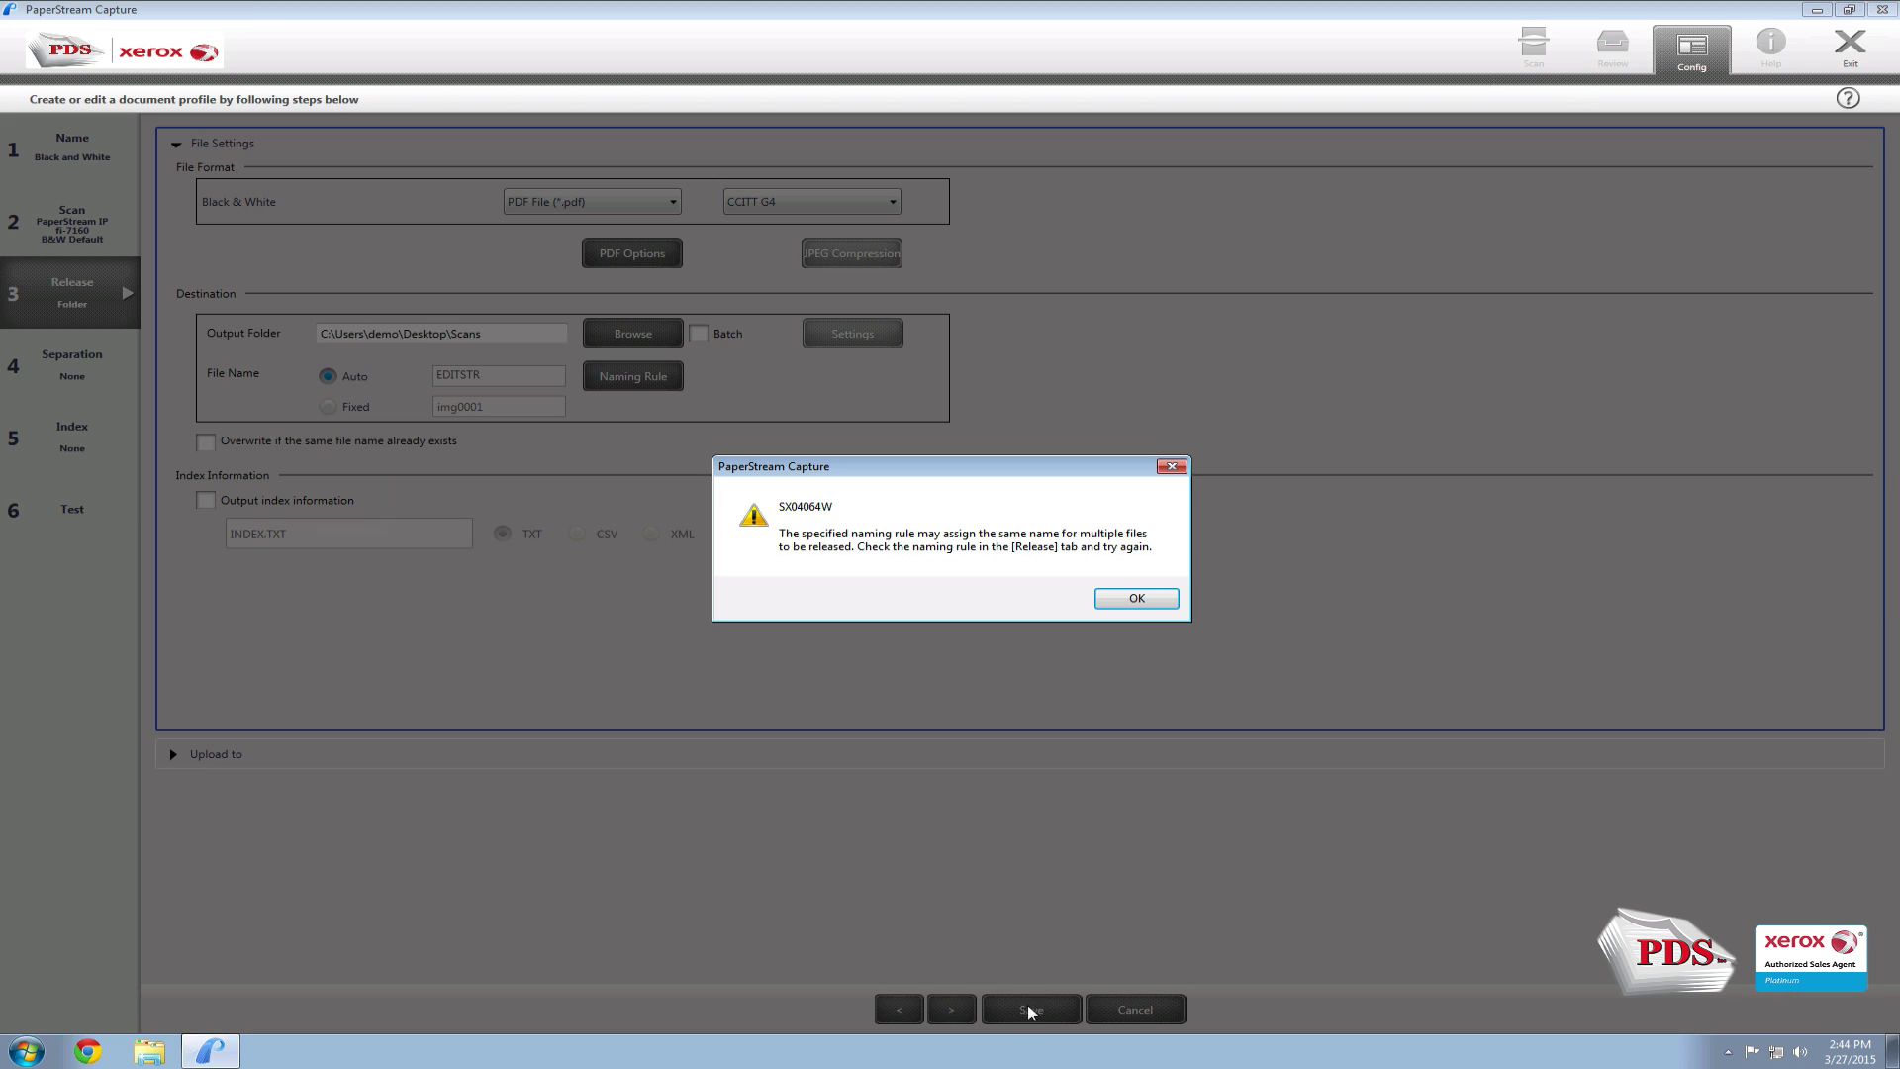
pyautogui.click(1138, 599)
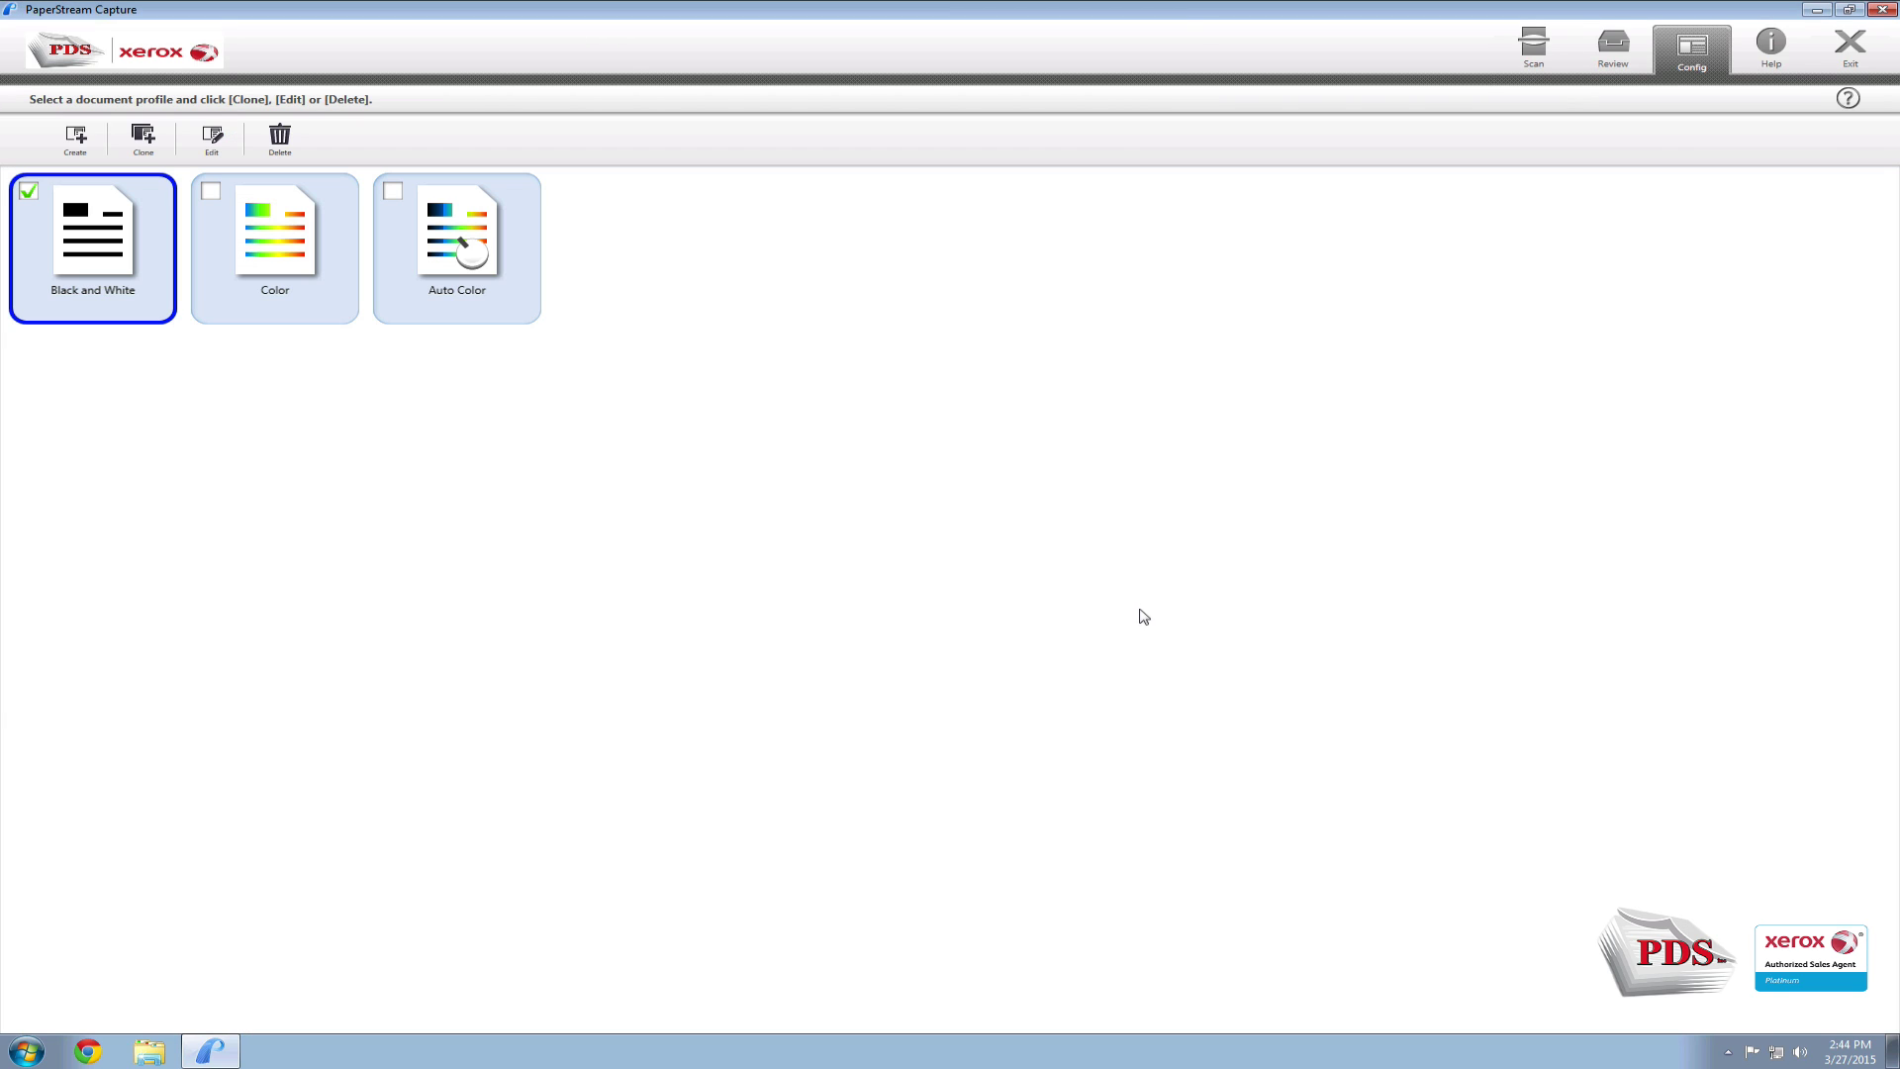
pyautogui.click(1533, 47)
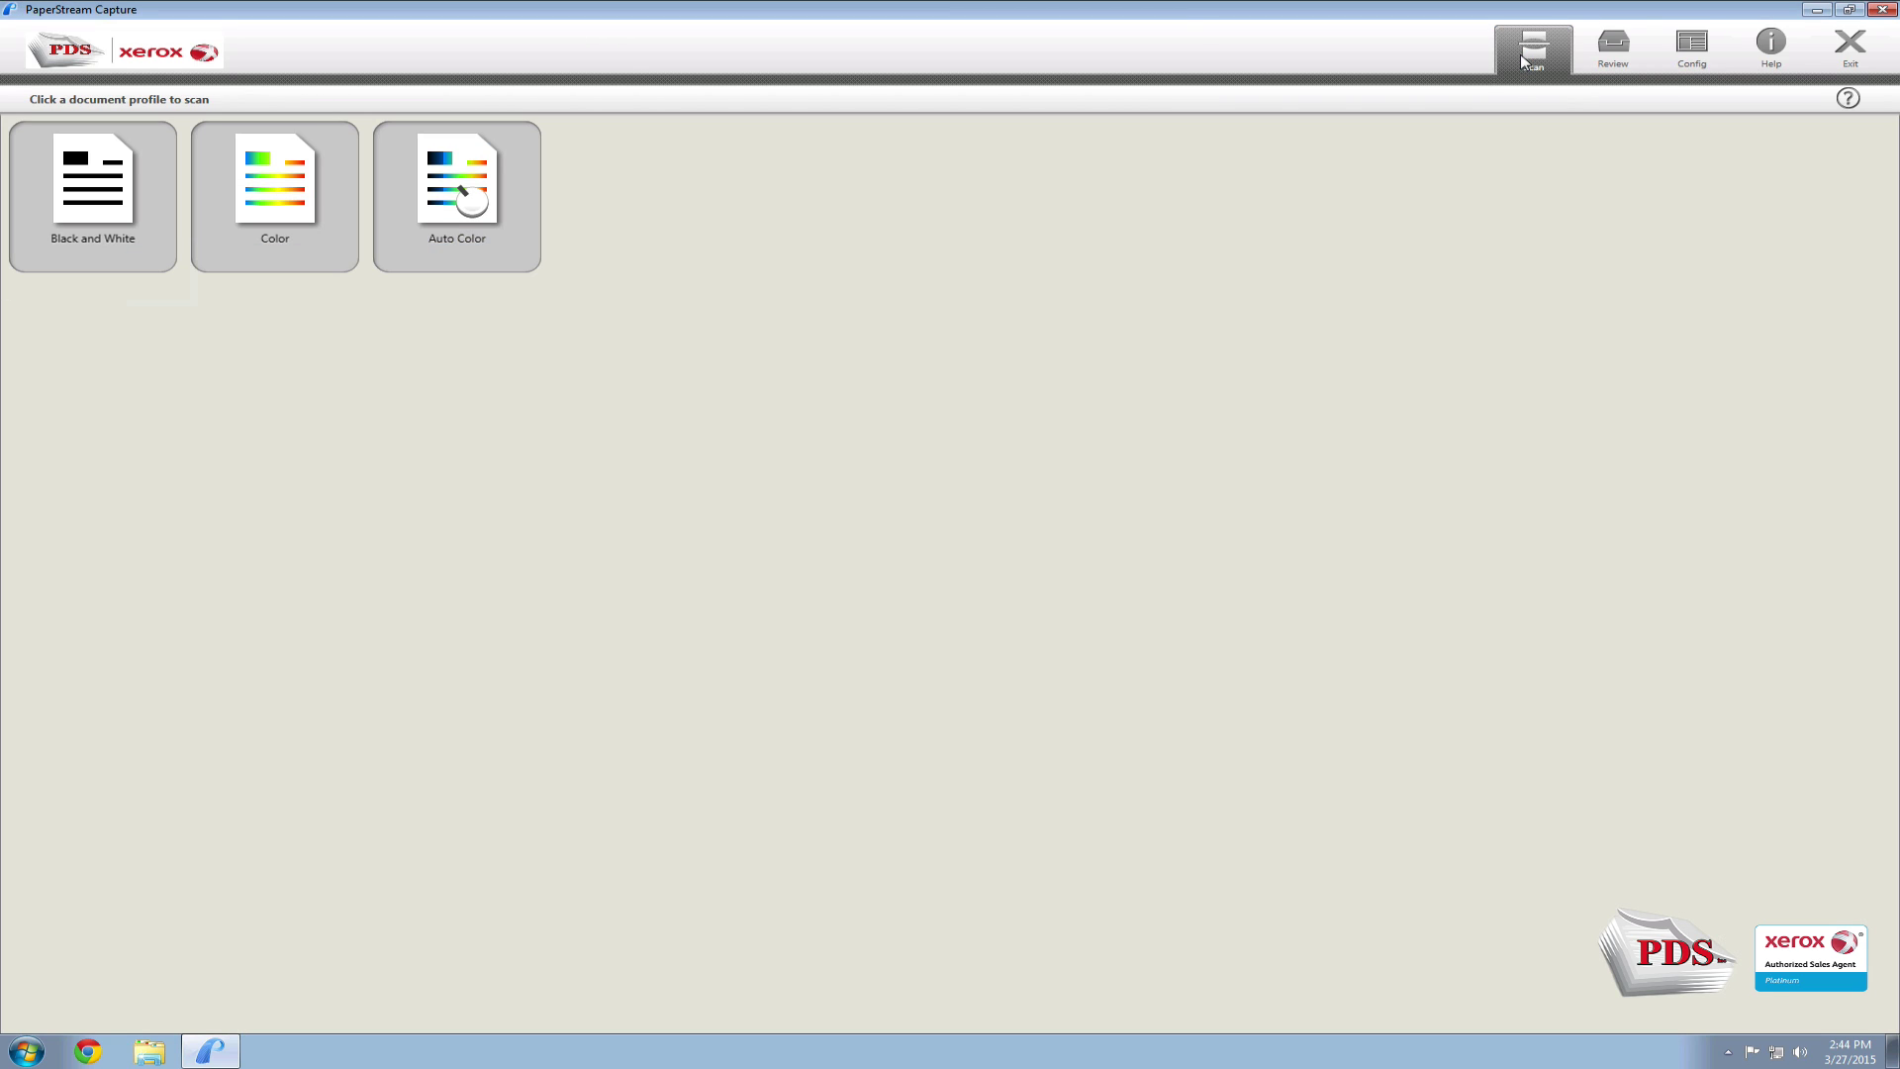
pyautogui.click(68, 181)
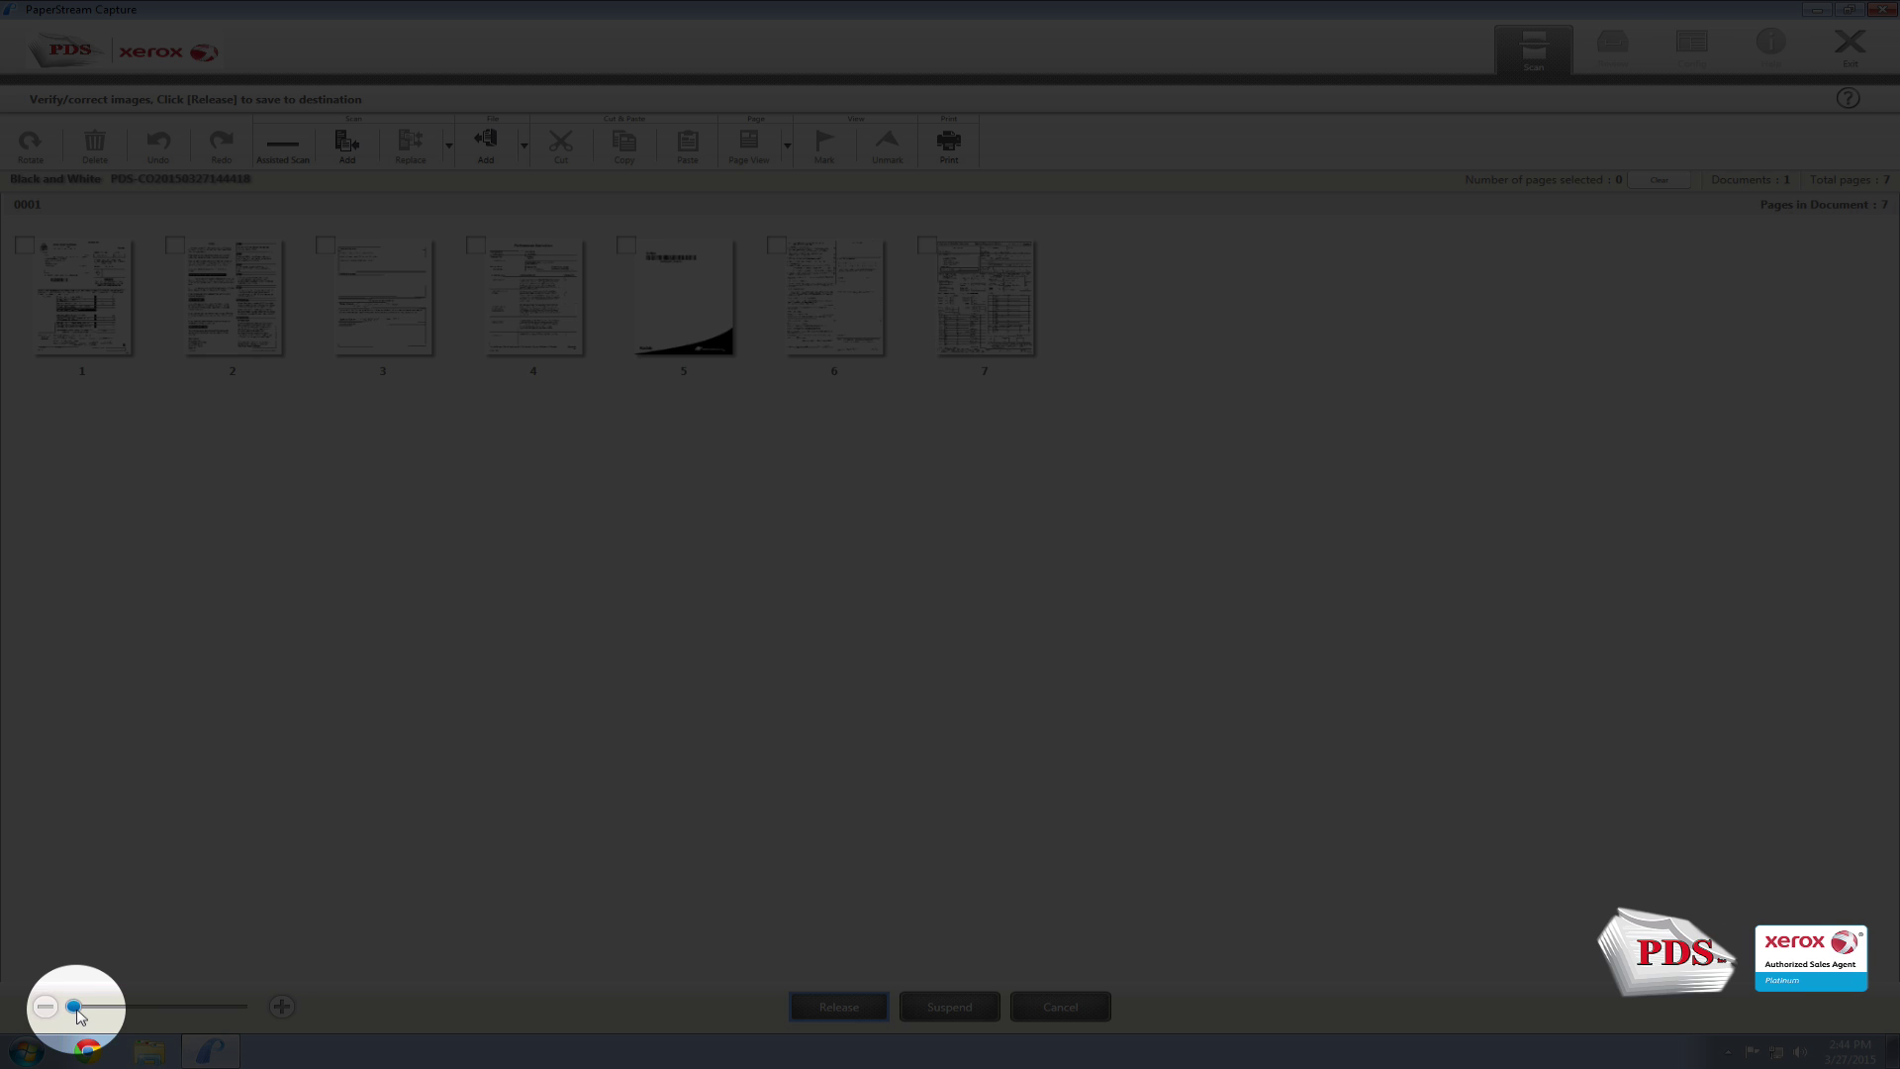
# Step: Enlarge the scanned page thumbnails to the maximum and inspect page 1 in the full image view
pyautogui.click(94, 1007)
pyautogui.moveTo(96, 1016); pyautogui.dragTo(284, 1028)
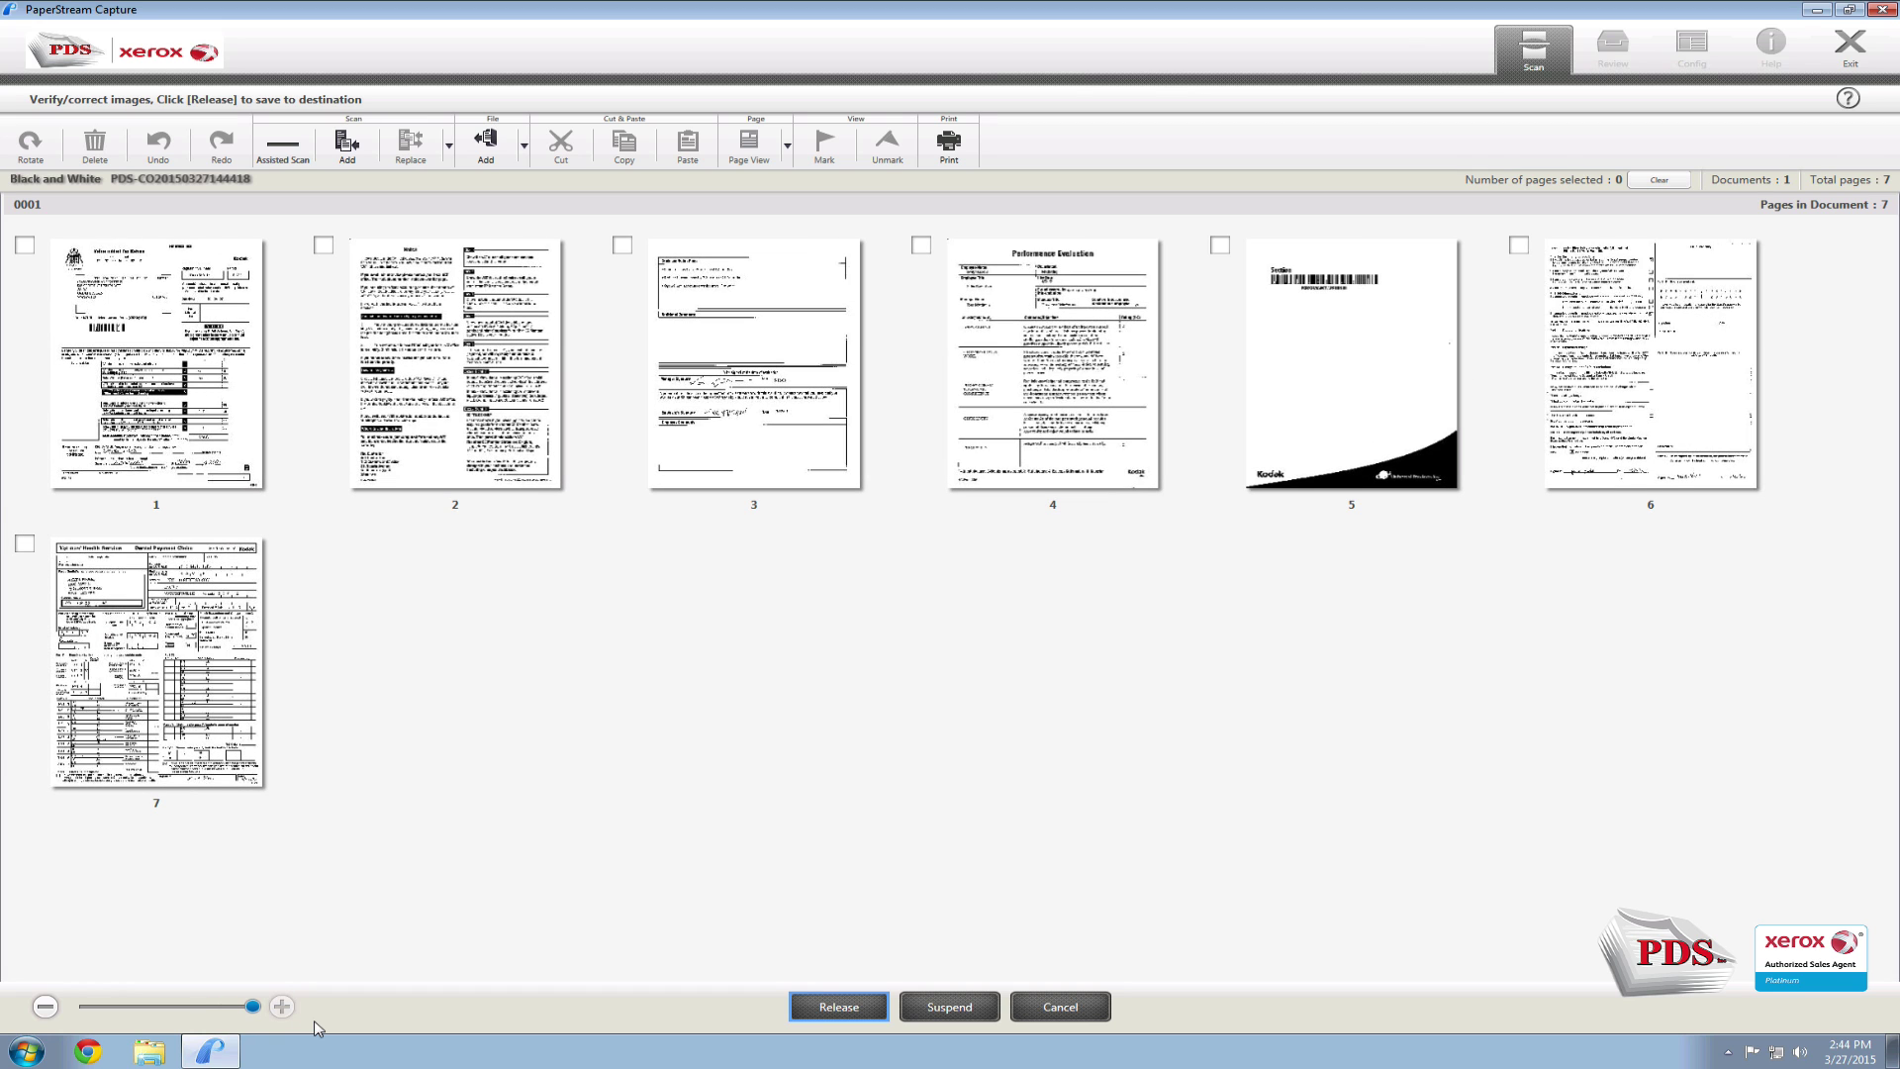
pyautogui.click(213, 416)
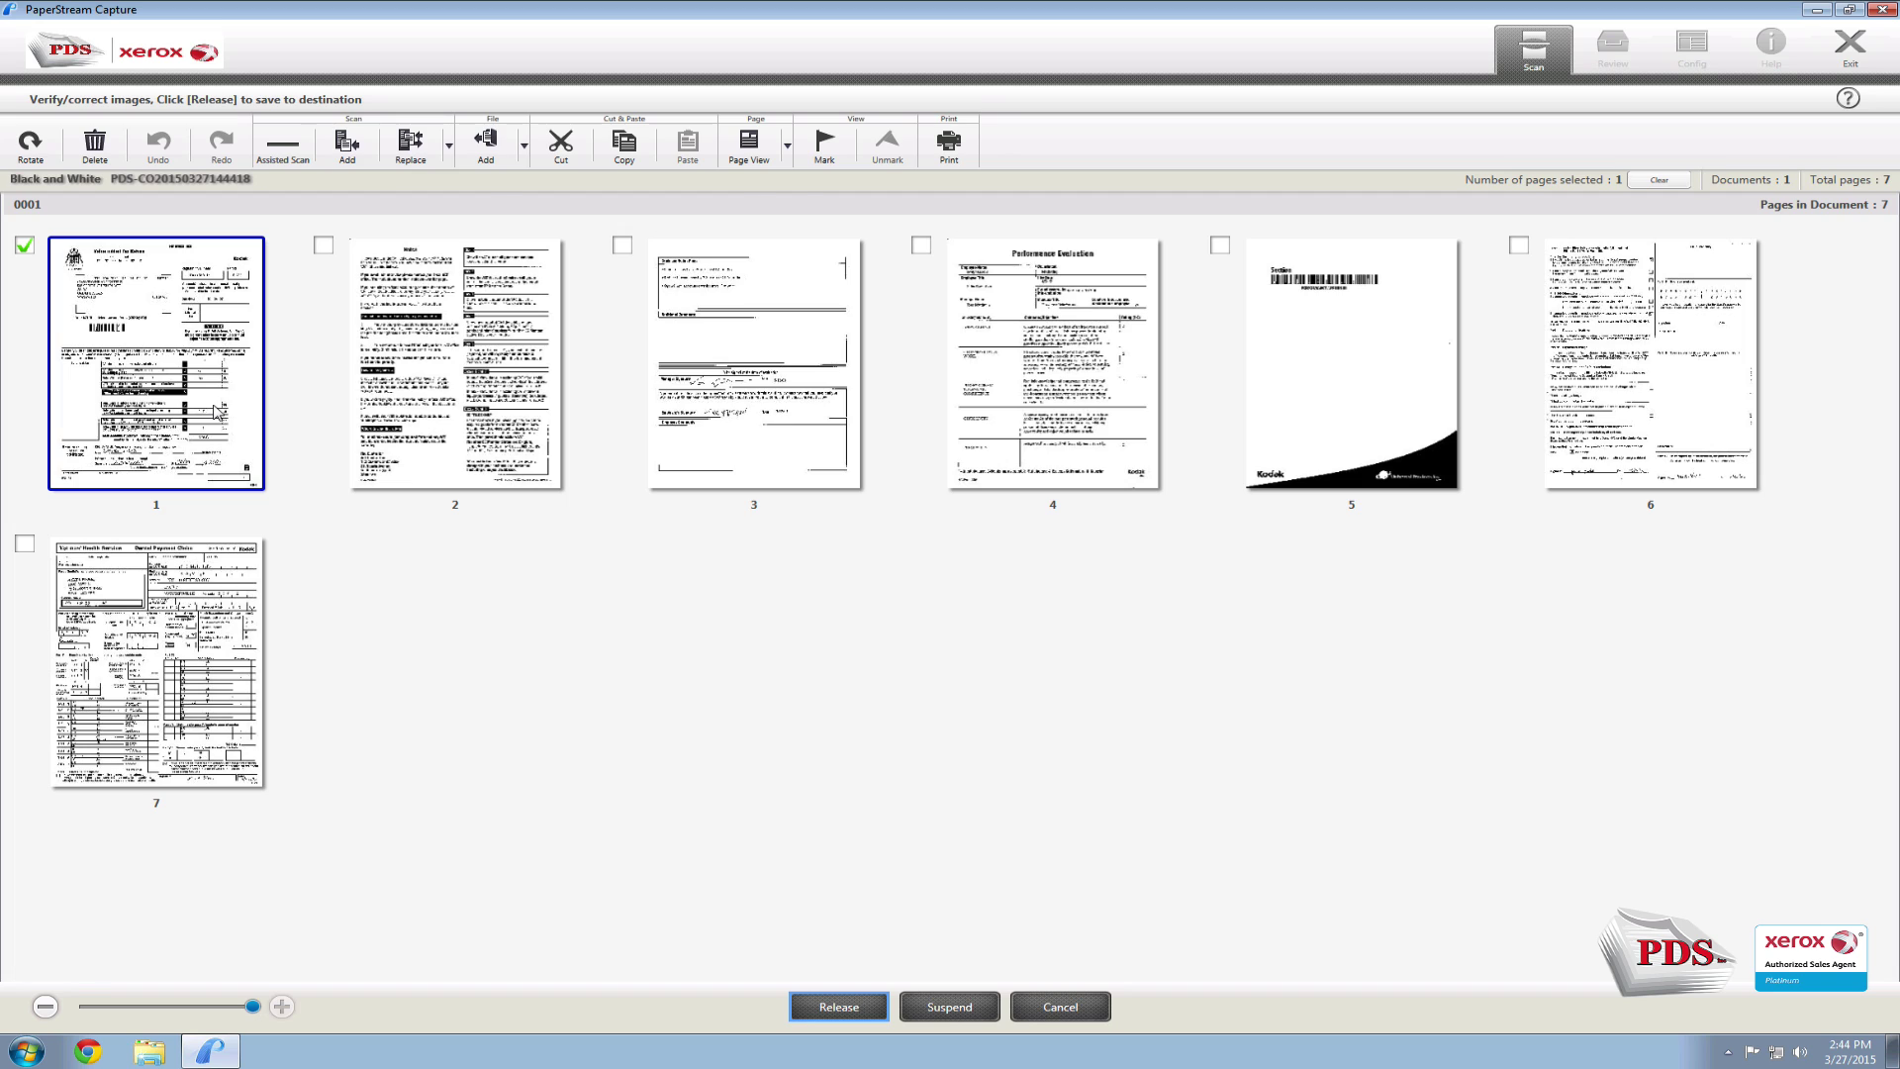
pyautogui.doubleClick(212, 412)
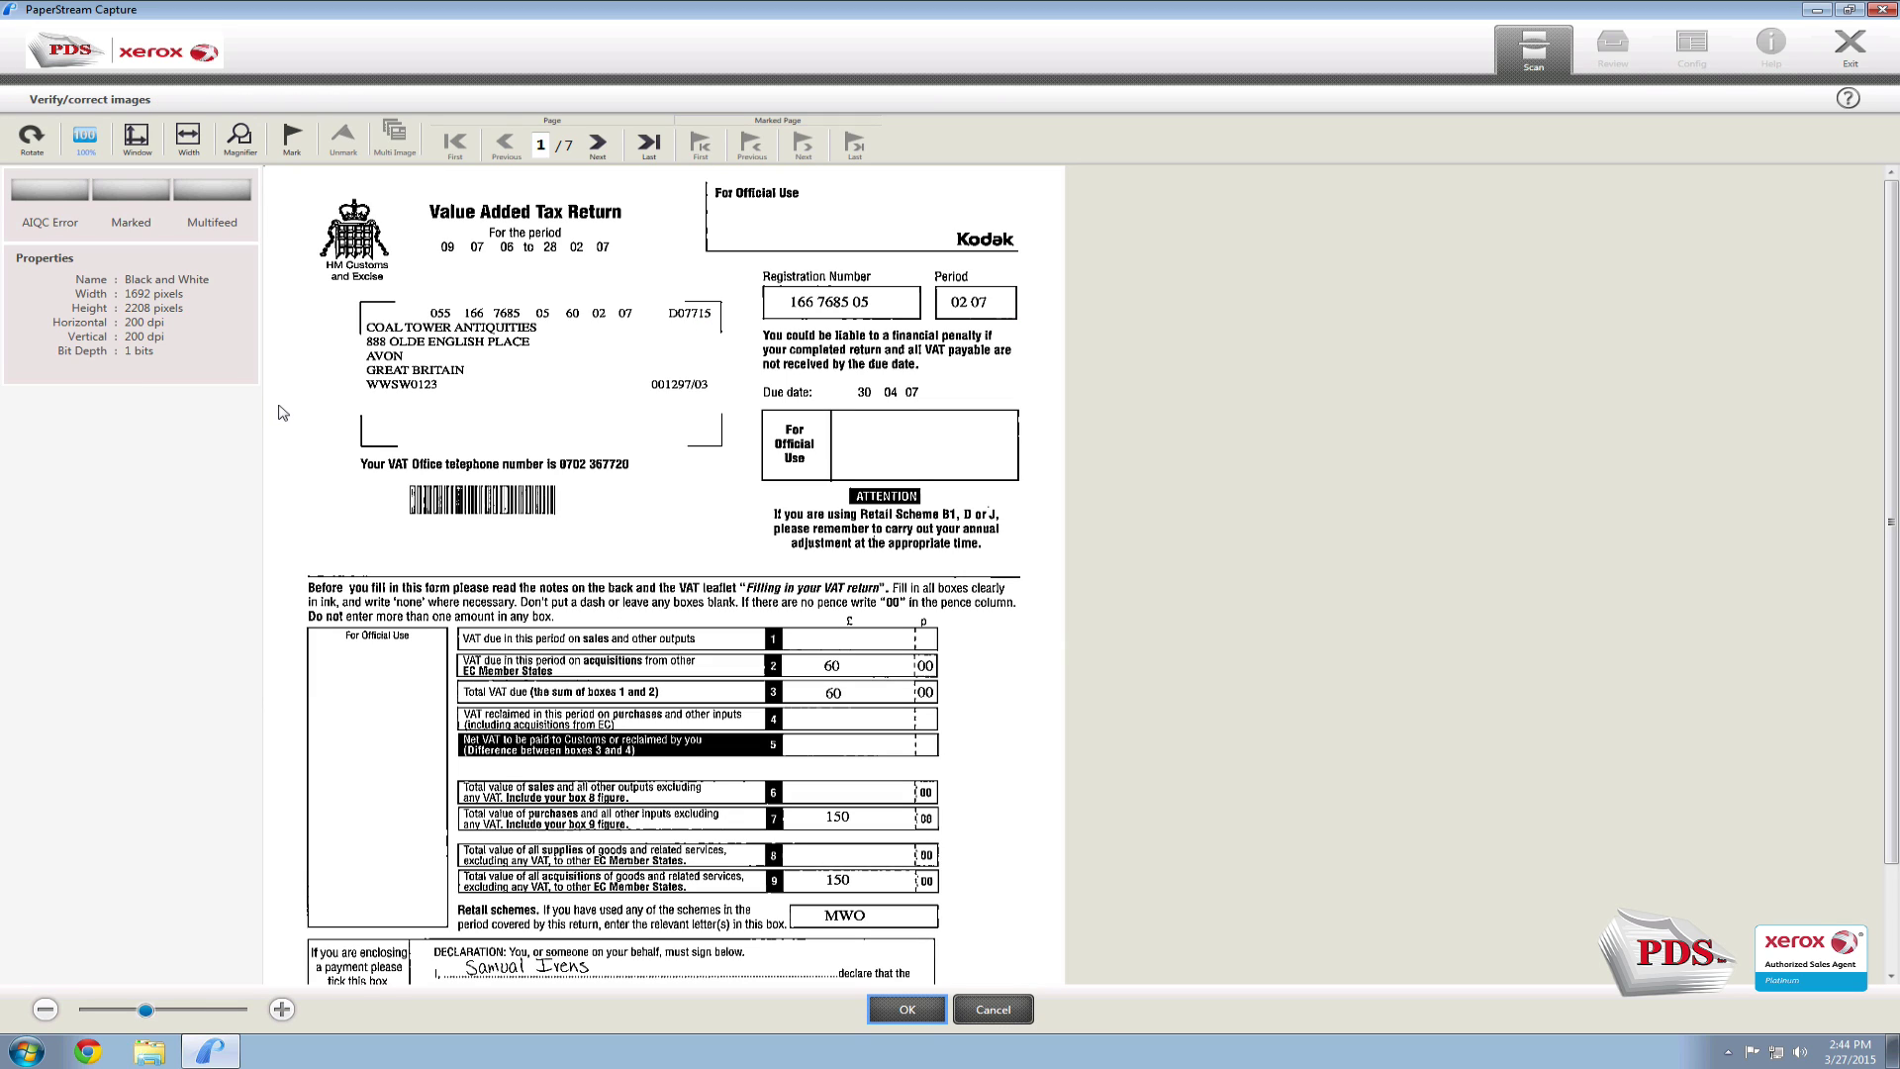
pyautogui.click(921, 1016)
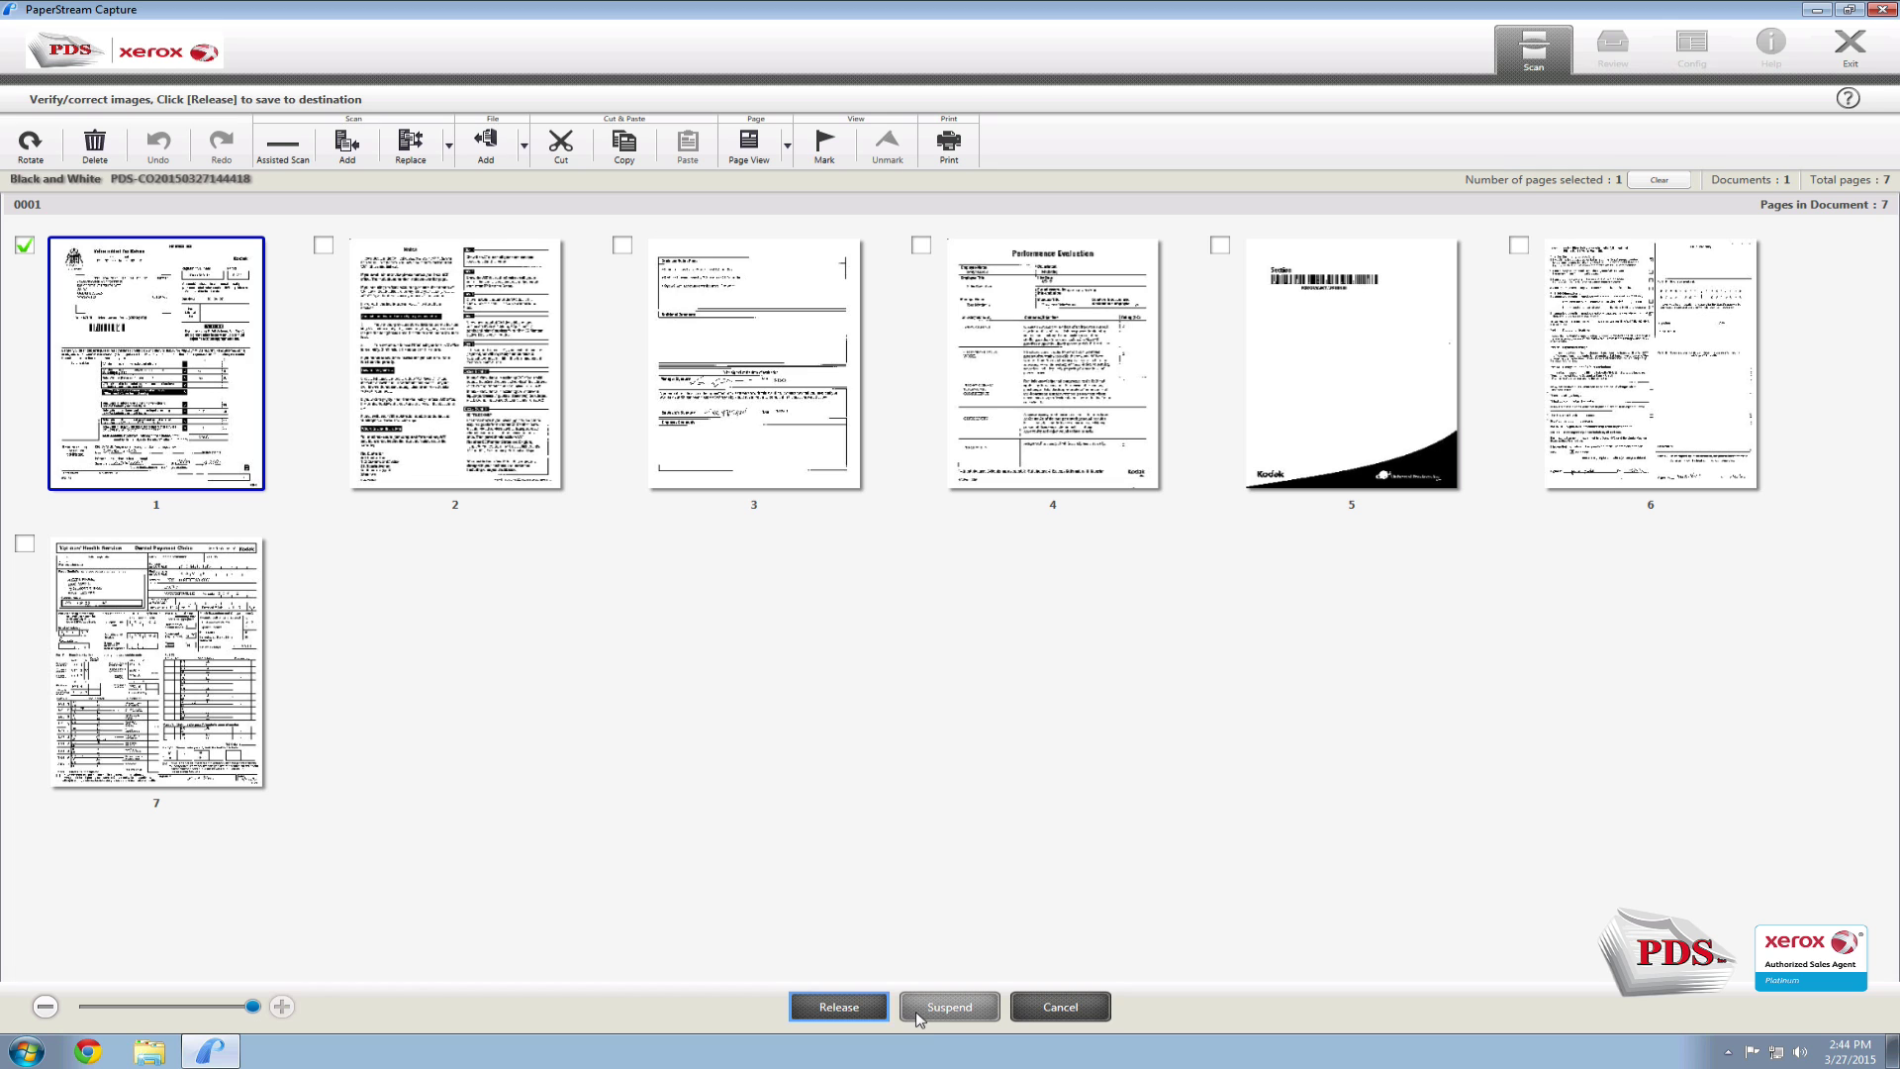
# Step: Release the scanned batch to the Scans folder with the file name "FileName"
pyautogui.click(846, 1008)
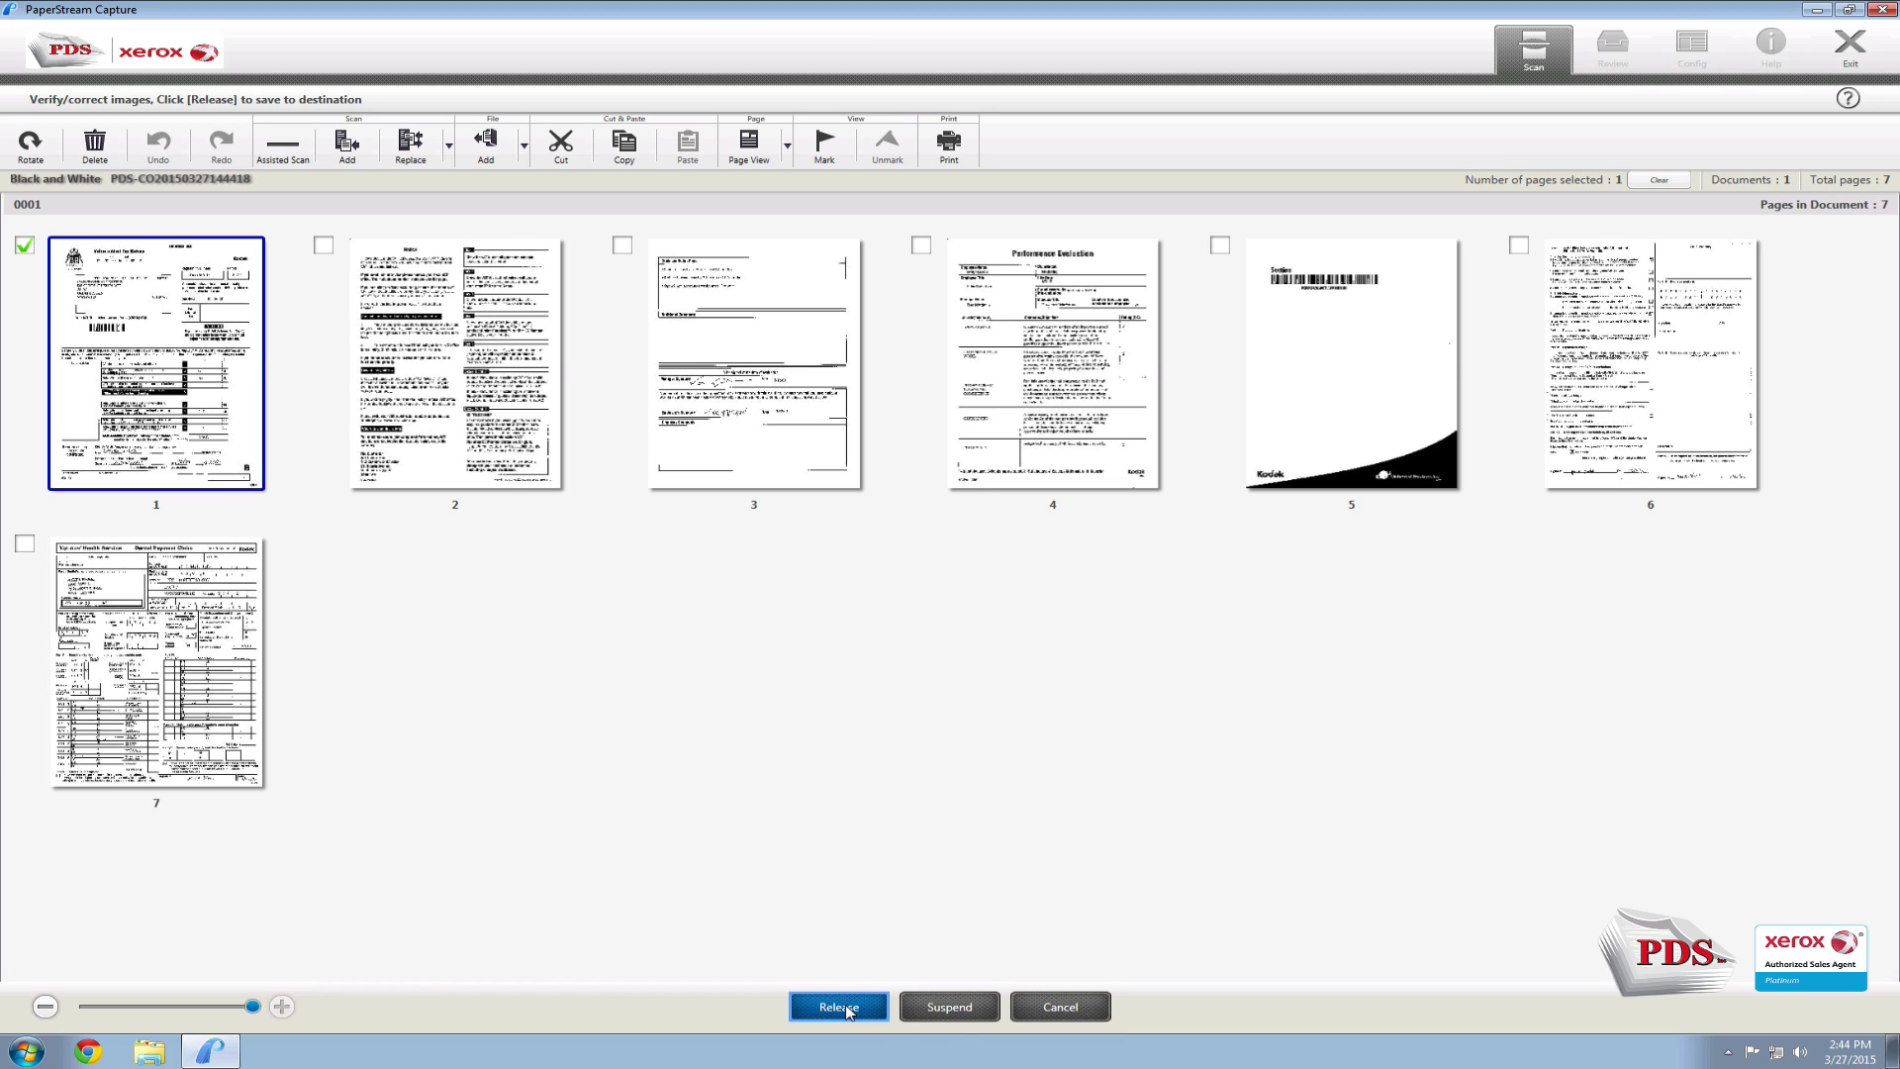
pyautogui.click(1003, 592)
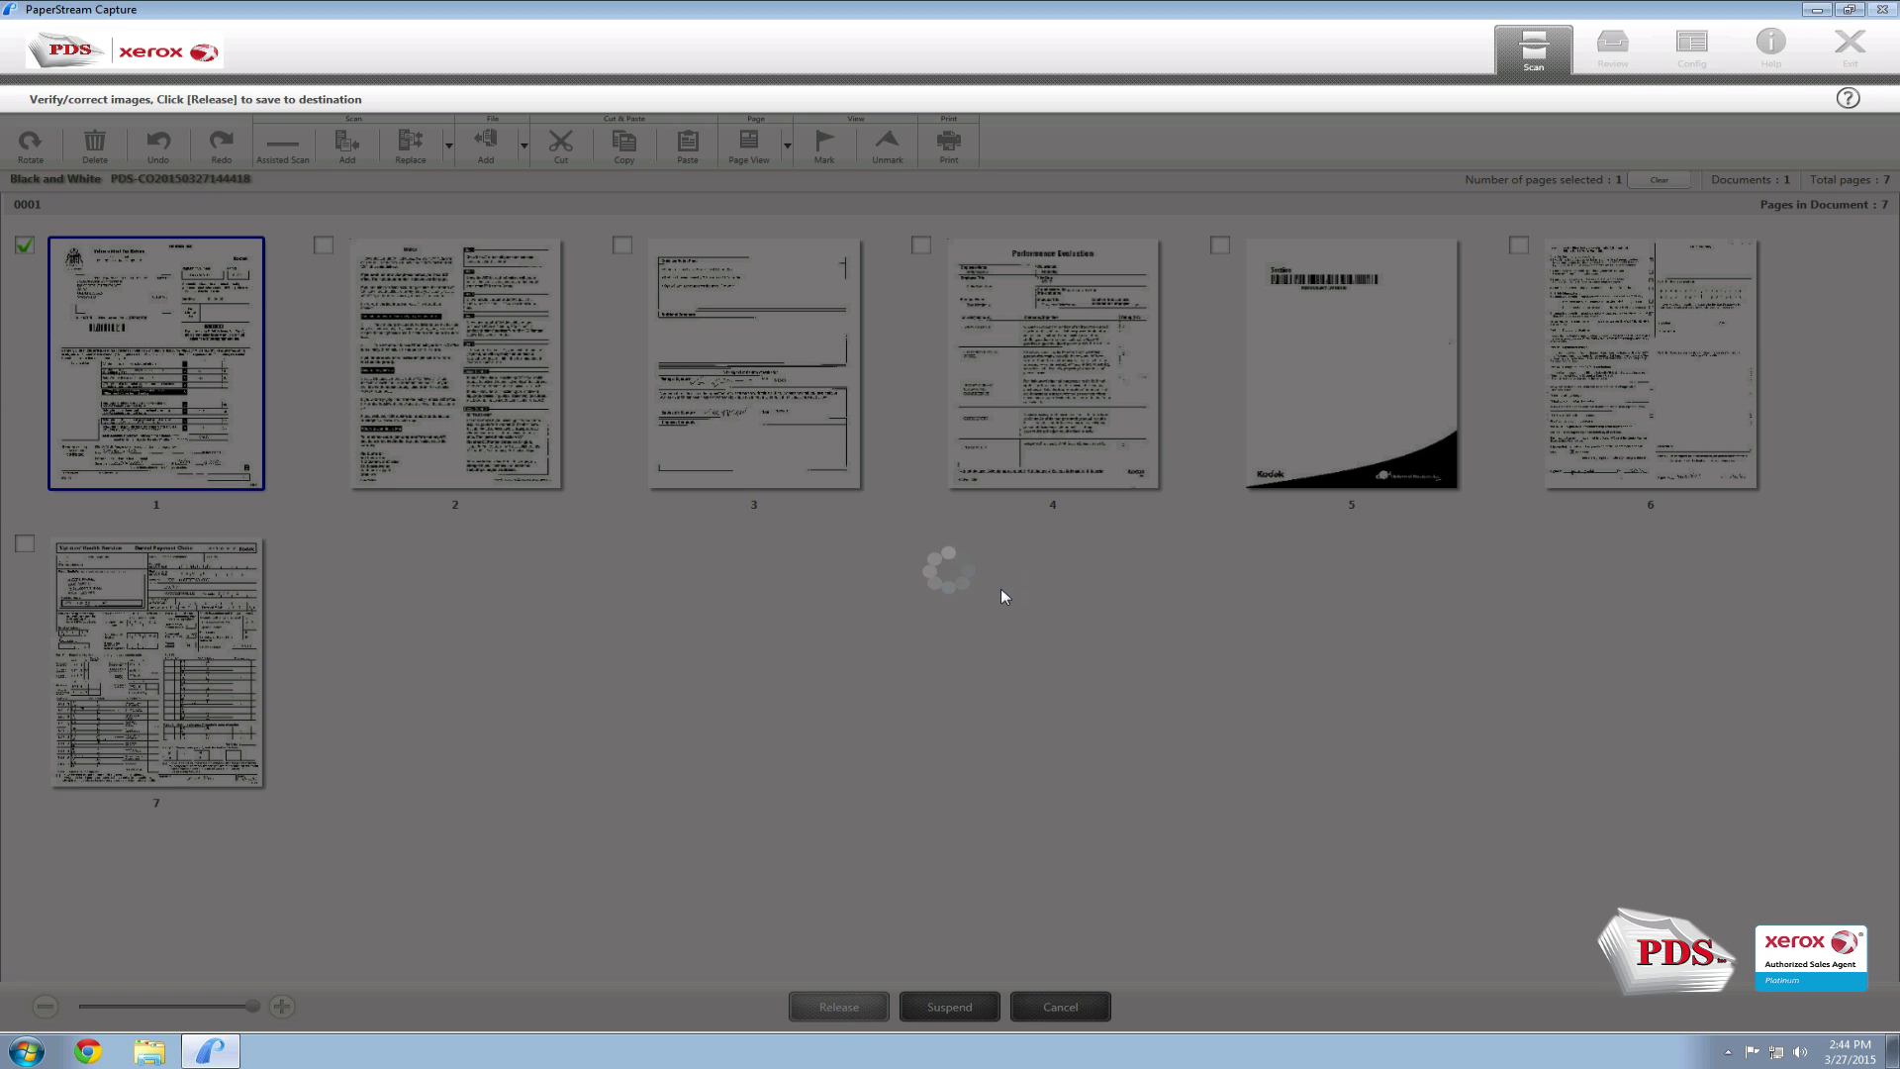
pyautogui.write('F')
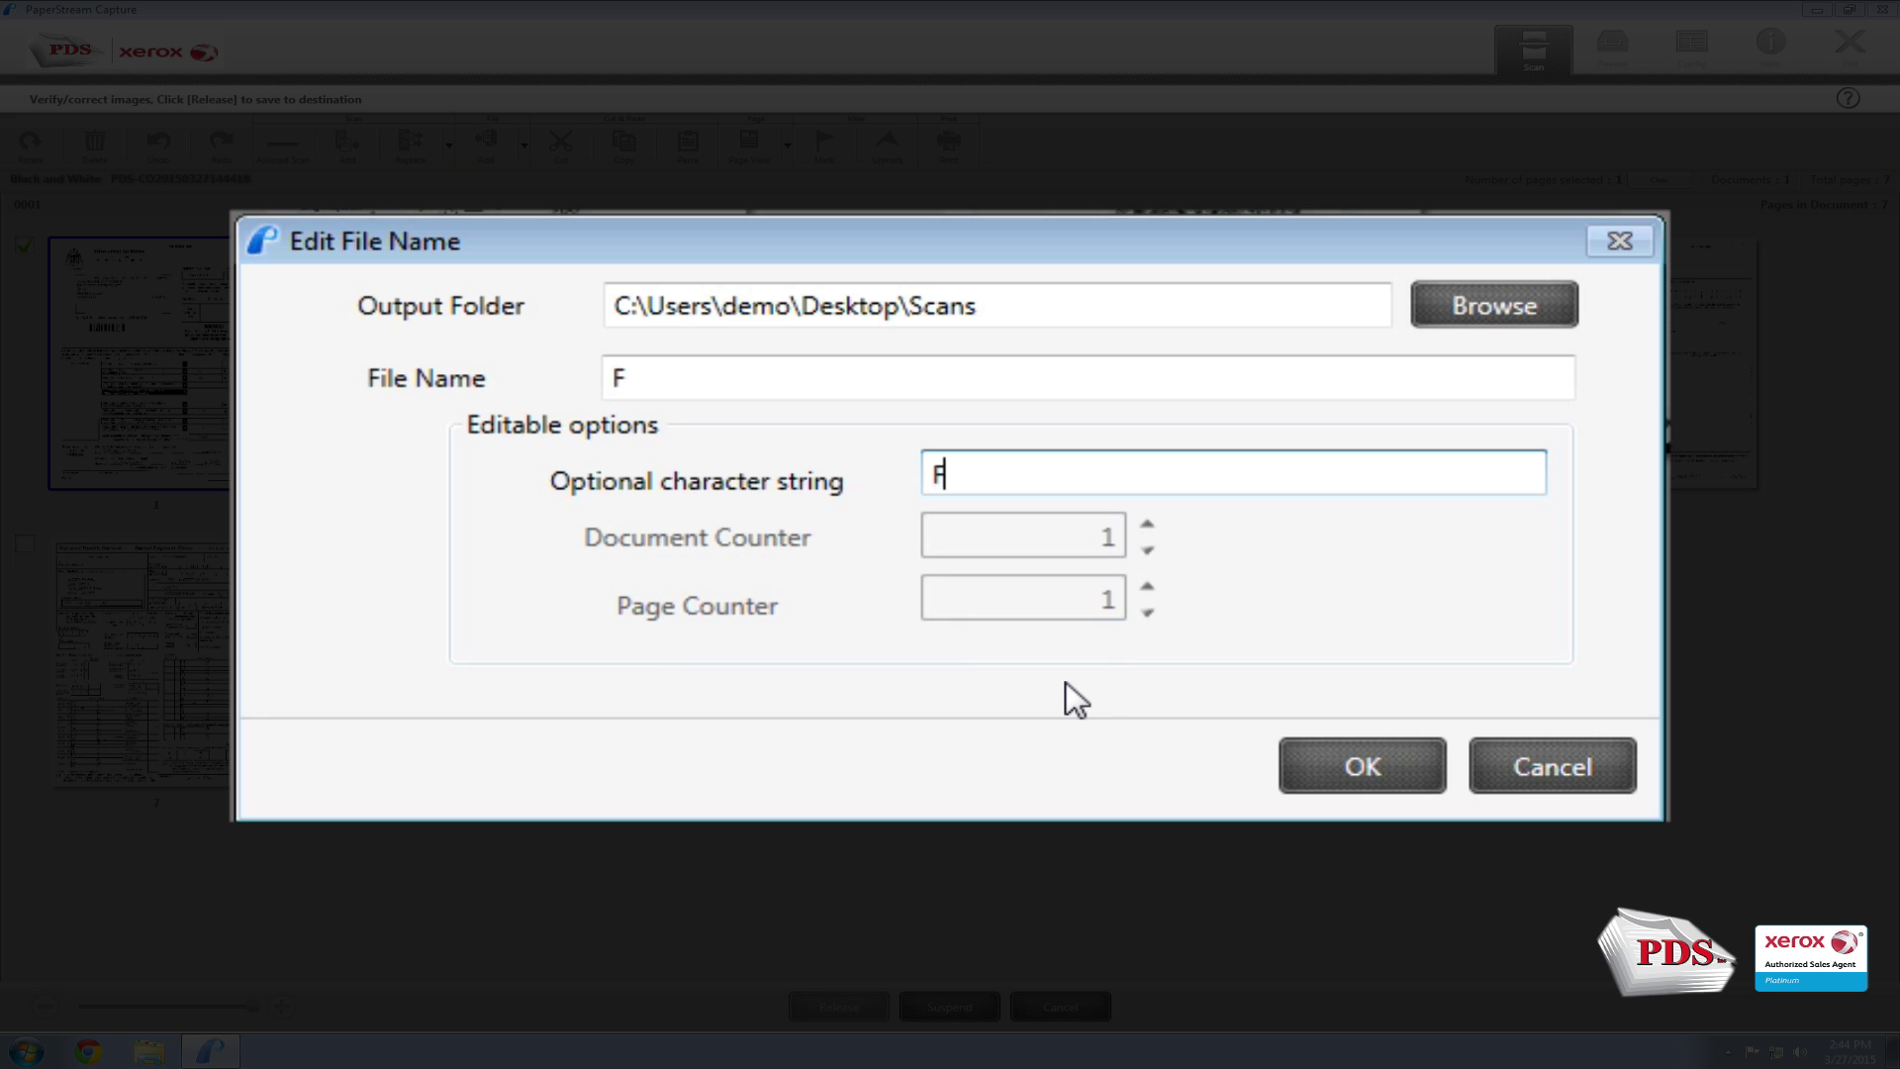
pyautogui.write('ileName')
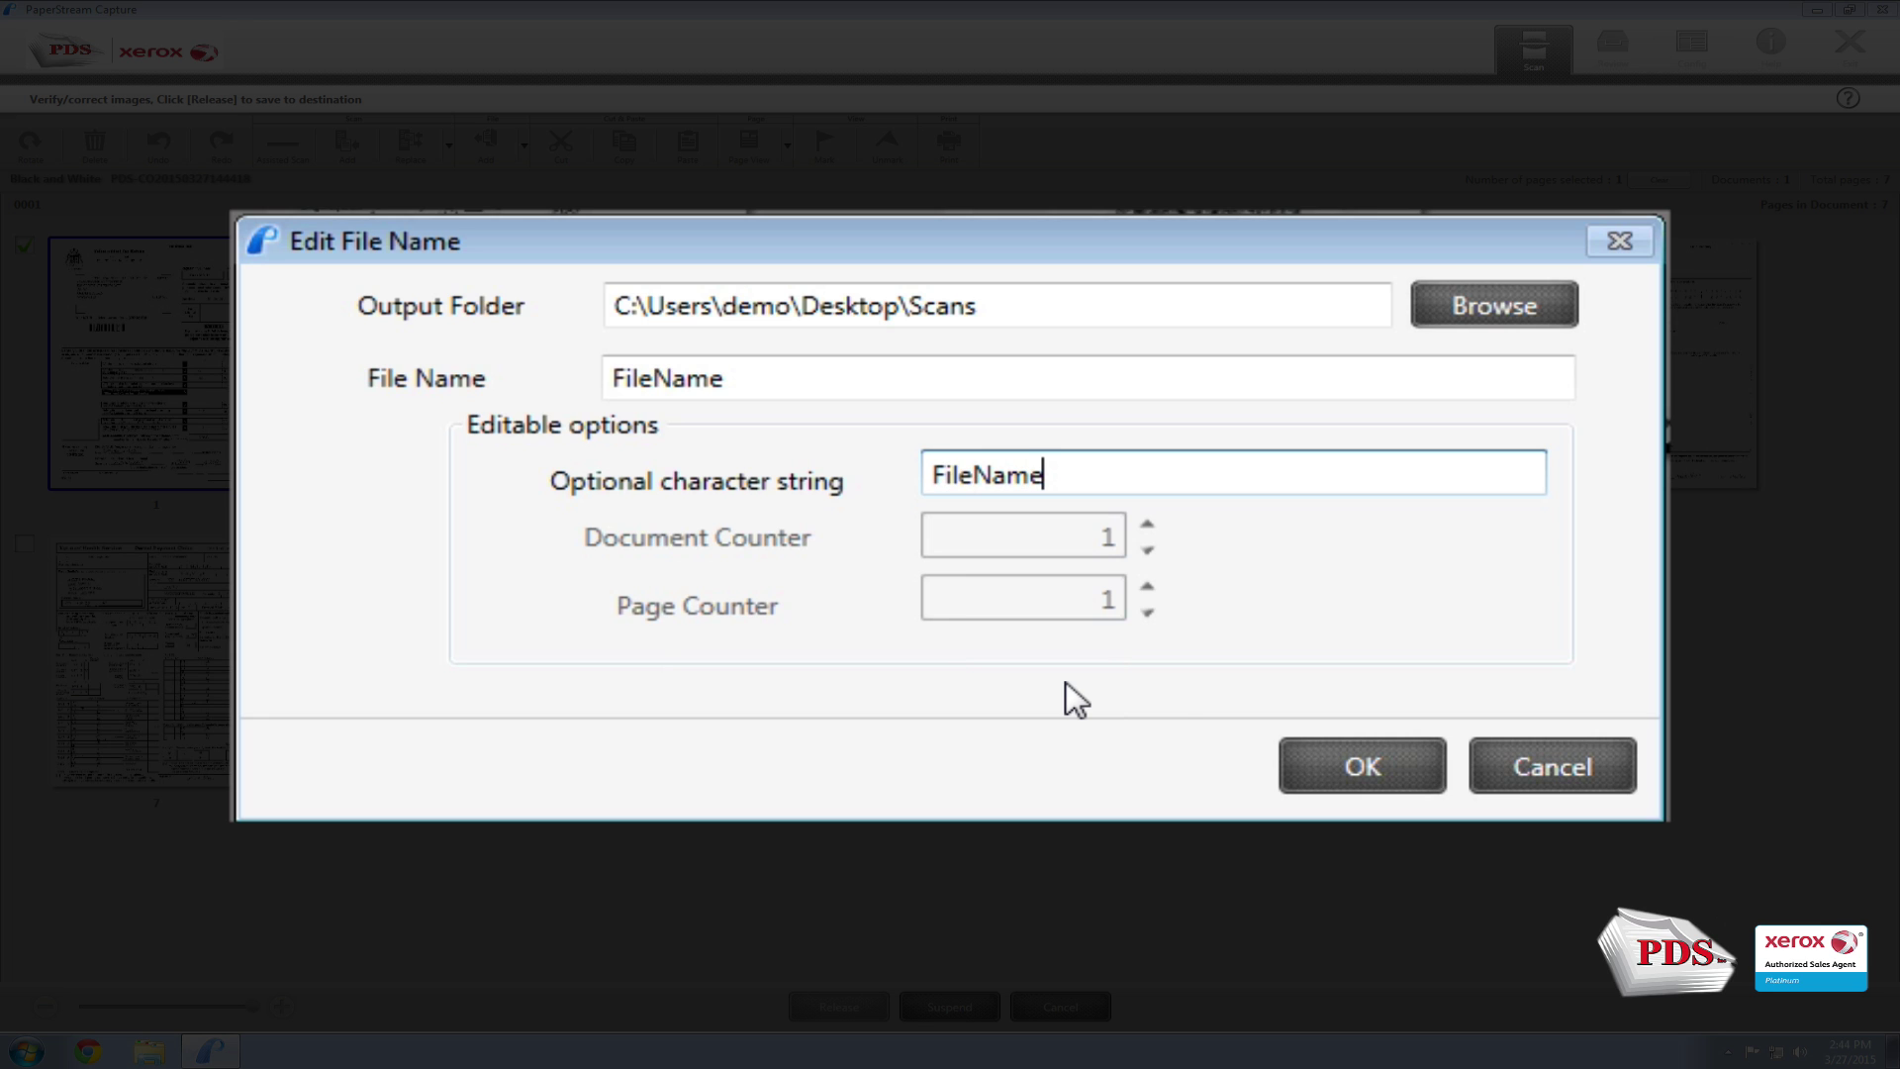
pyautogui.click(1329, 756)
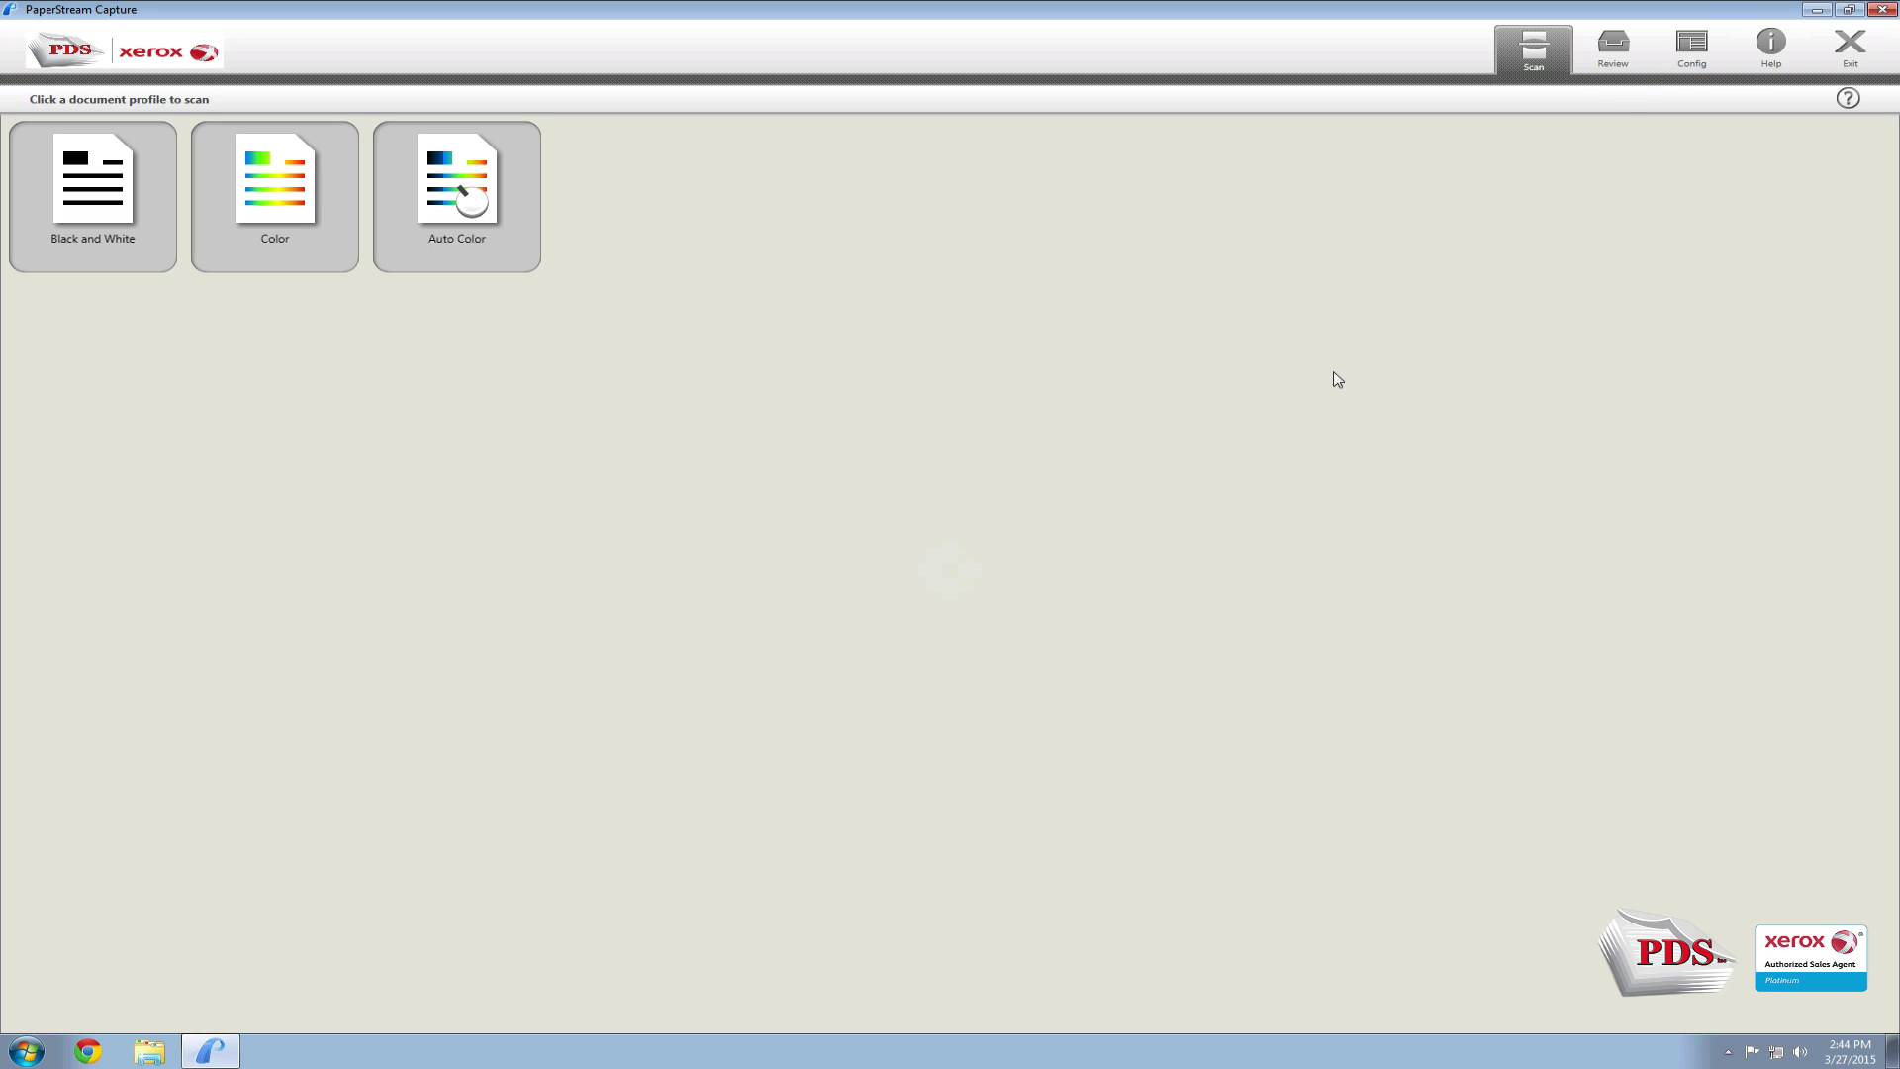
# Step: Open the Color document profile for editing and select PaperStream IP fi-7160 as its scanner
pyautogui.click(1689, 52)
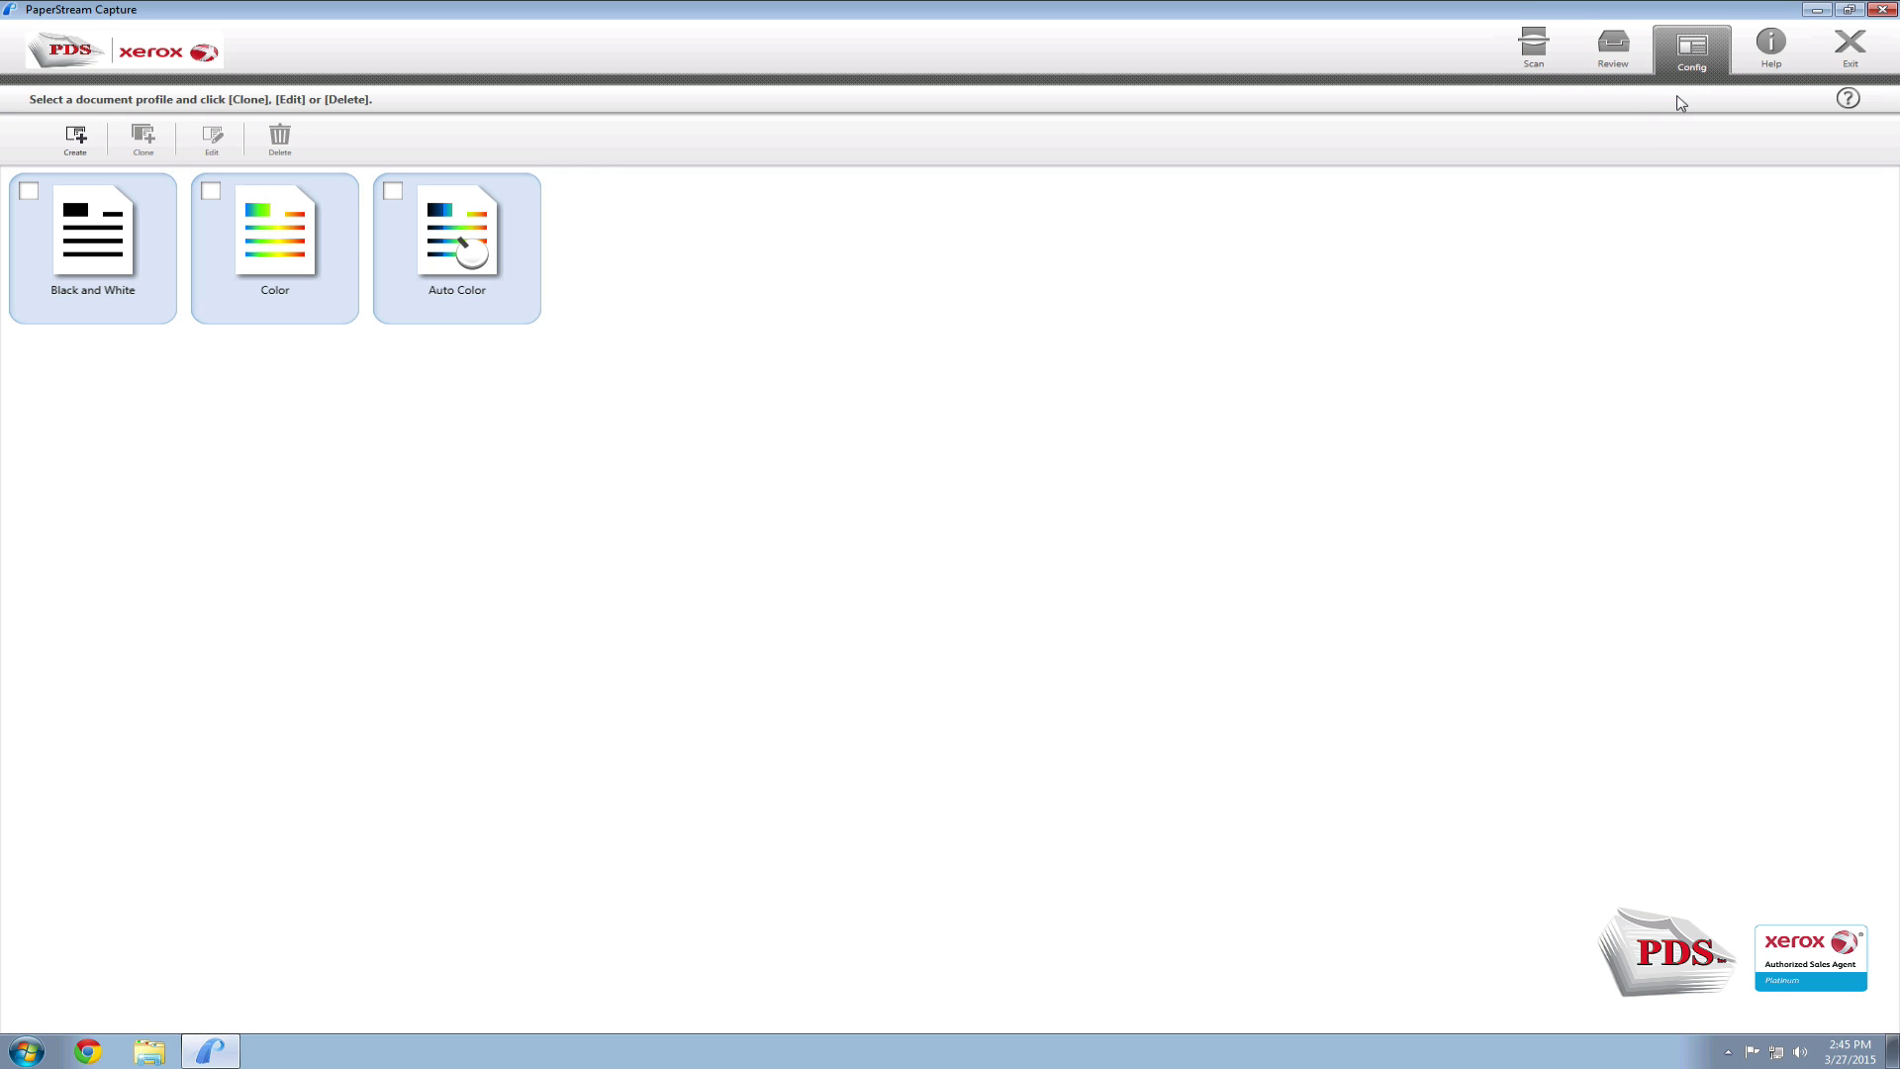
pyautogui.click(212, 193)
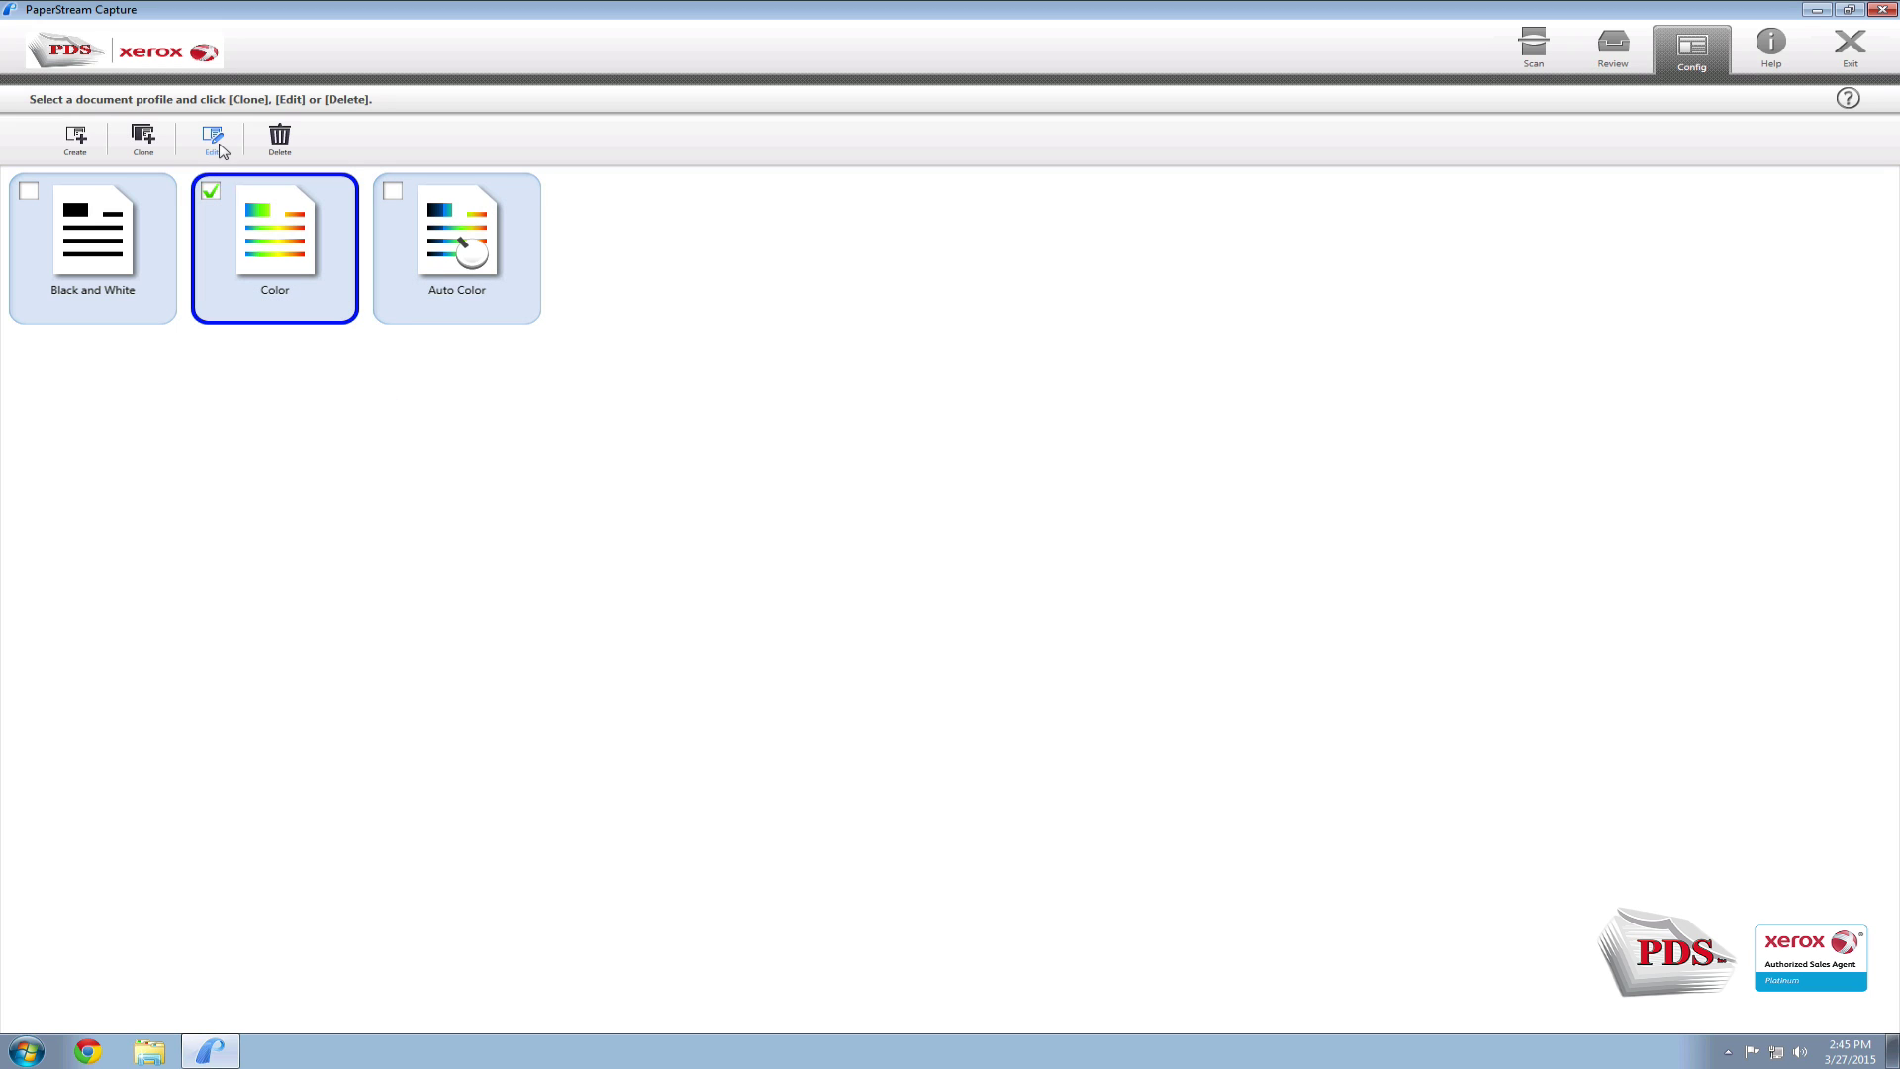
pyautogui.click(219, 145)
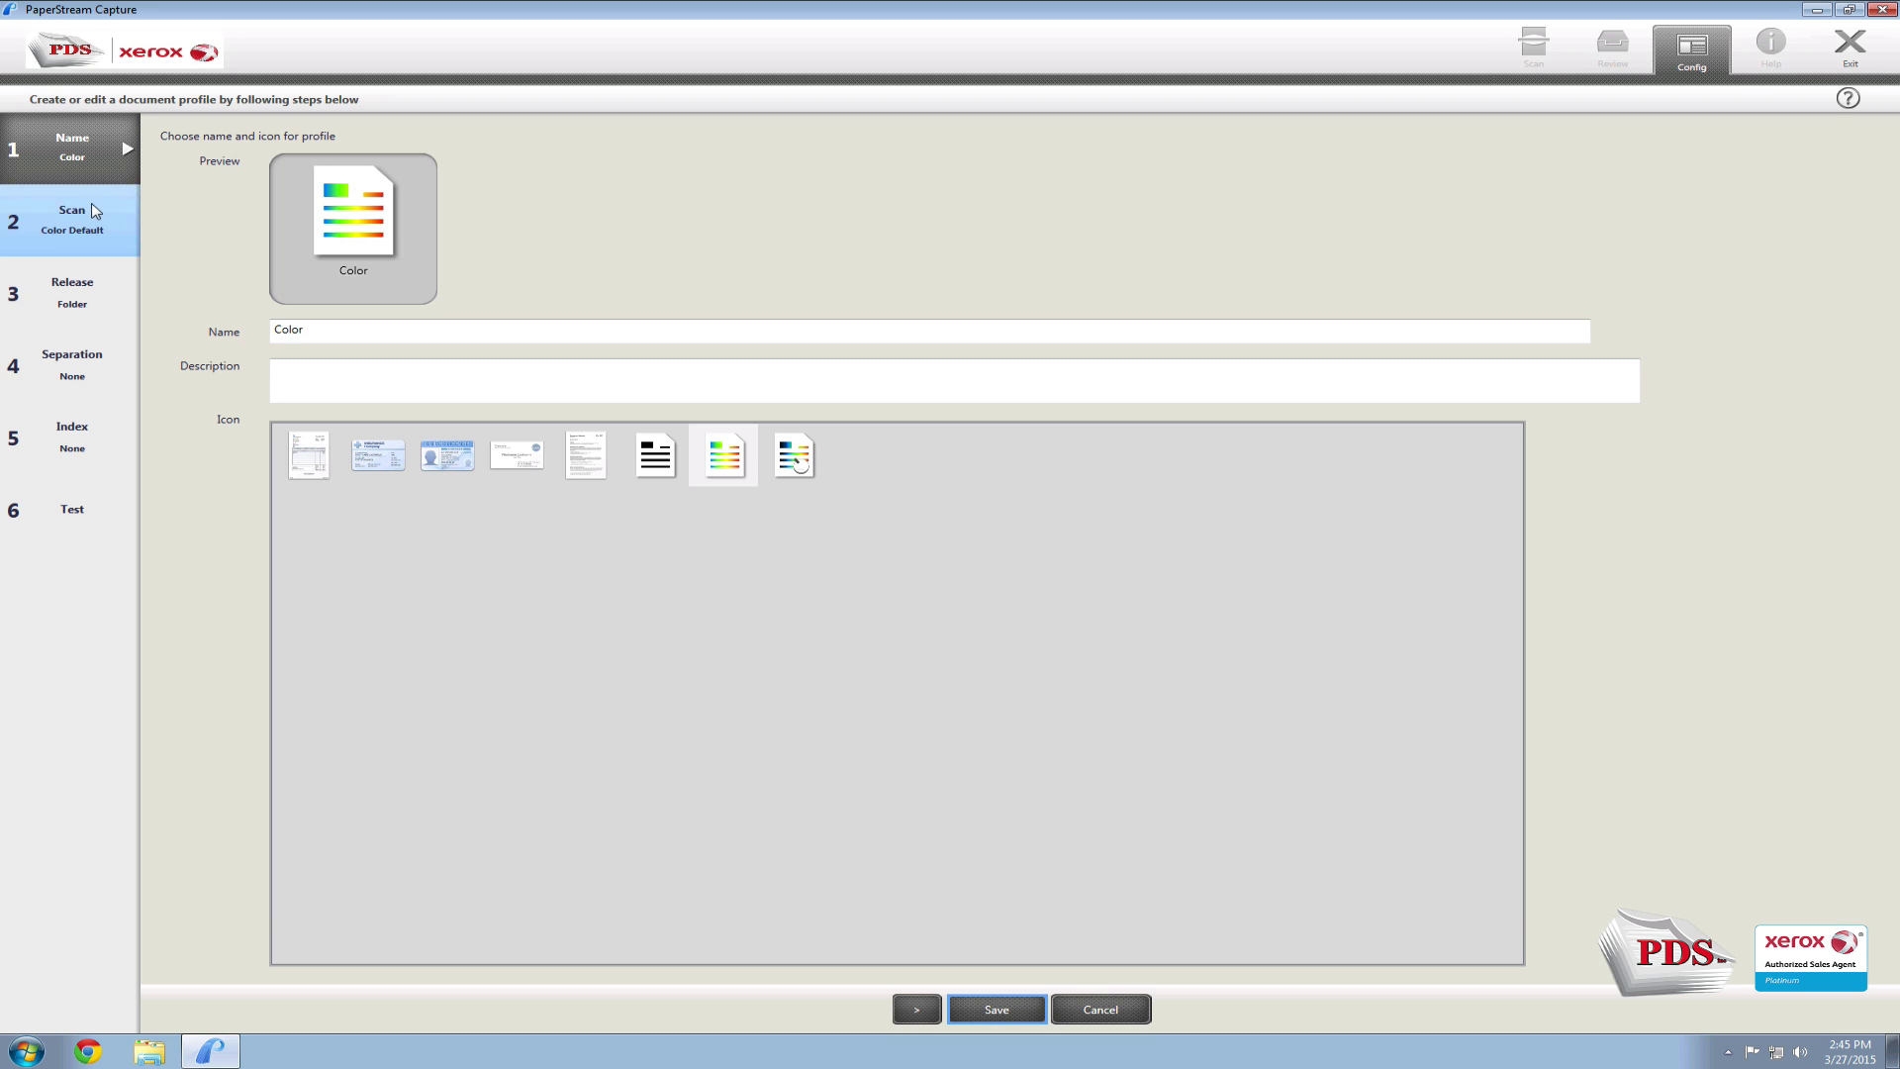
pyautogui.click(92, 211)
pyautogui.click(230, 135)
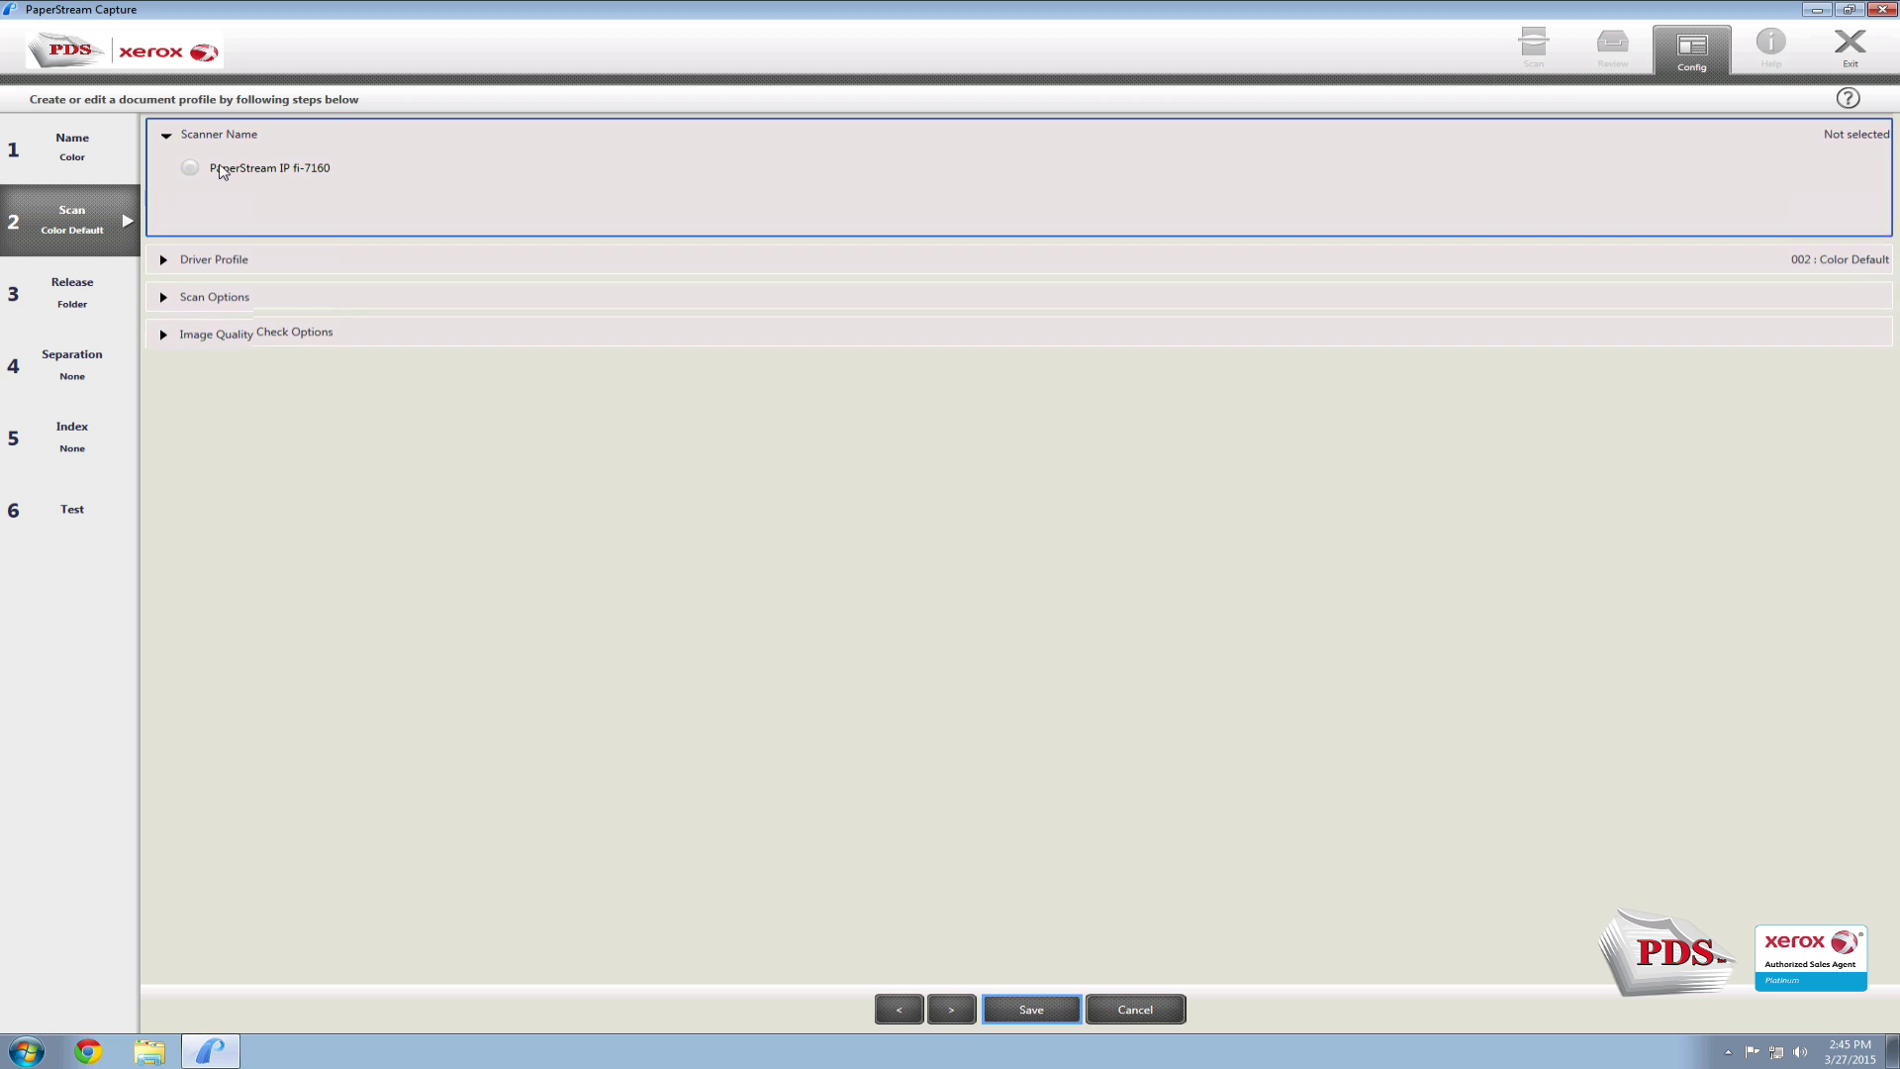
pyautogui.click(185, 171)
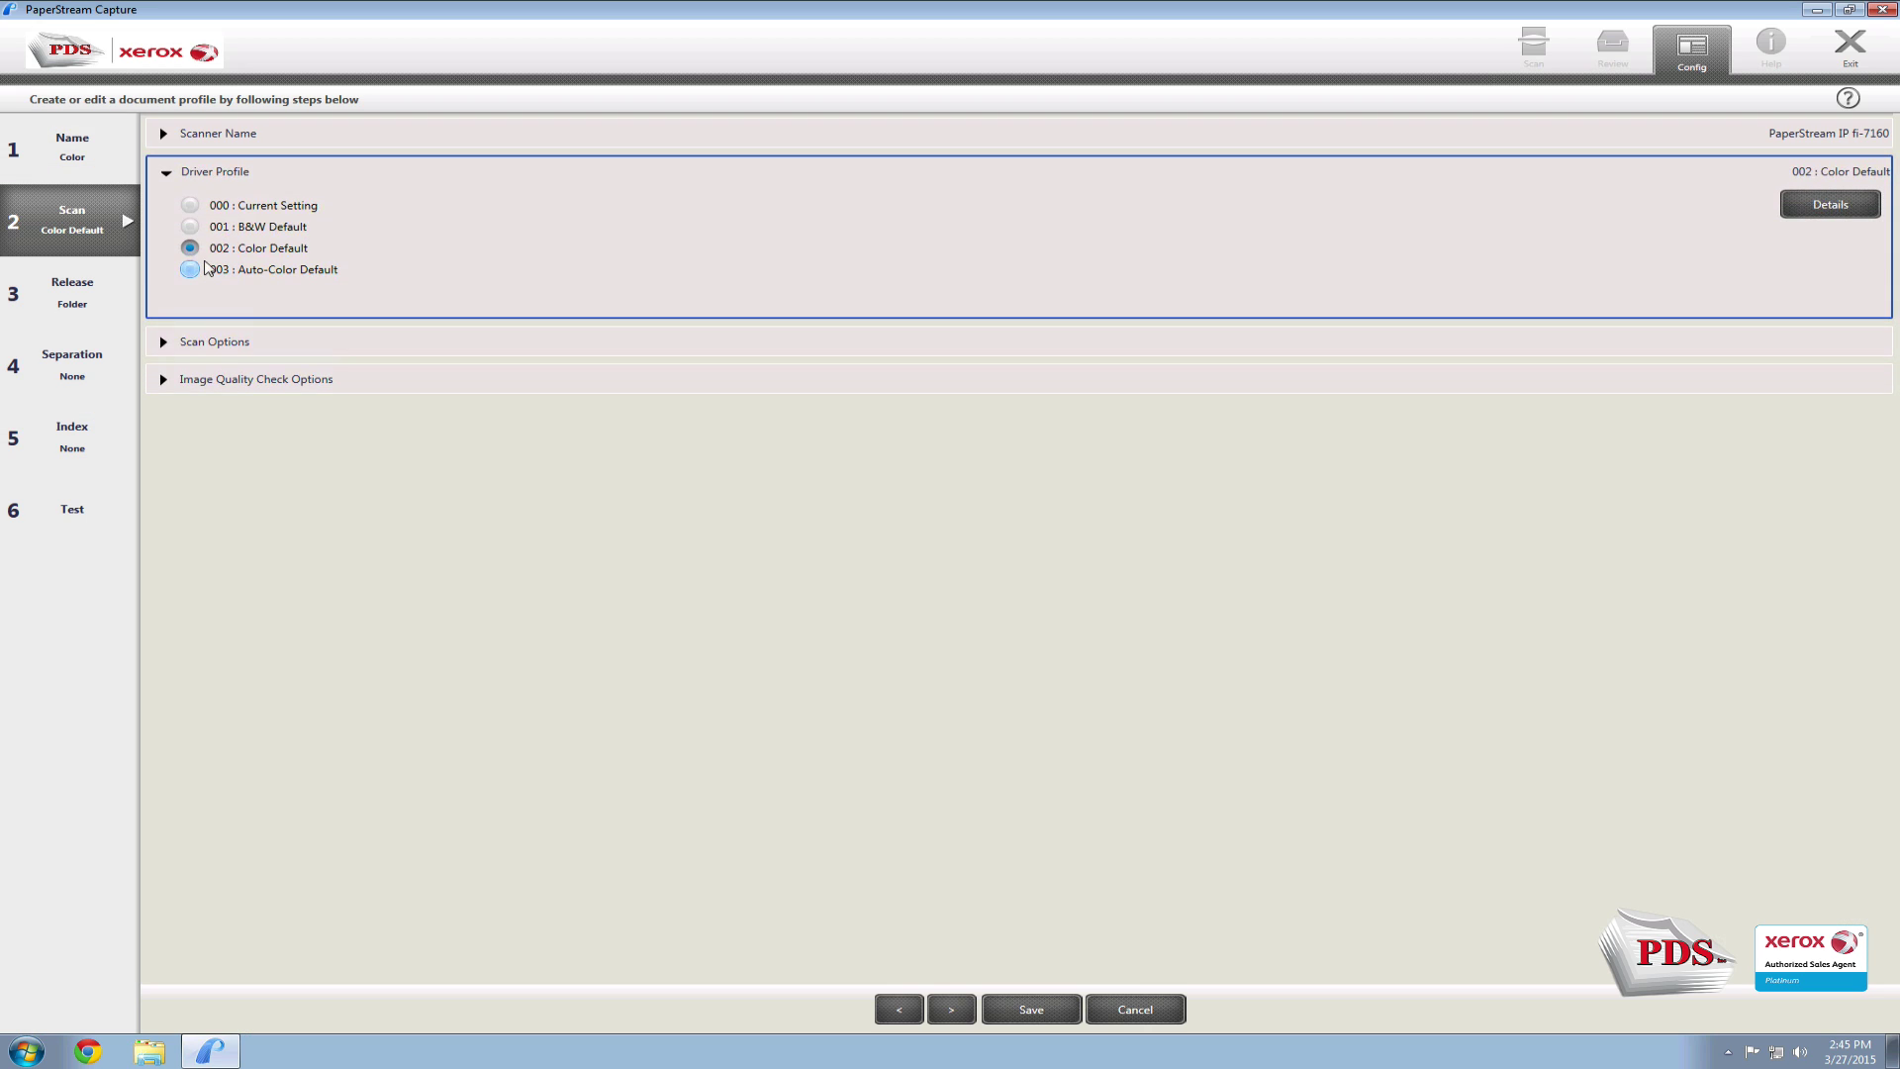
# Step: Set the paper size to Legal in the detailed settings of the Color Default driver profile
pyautogui.click(1818, 203)
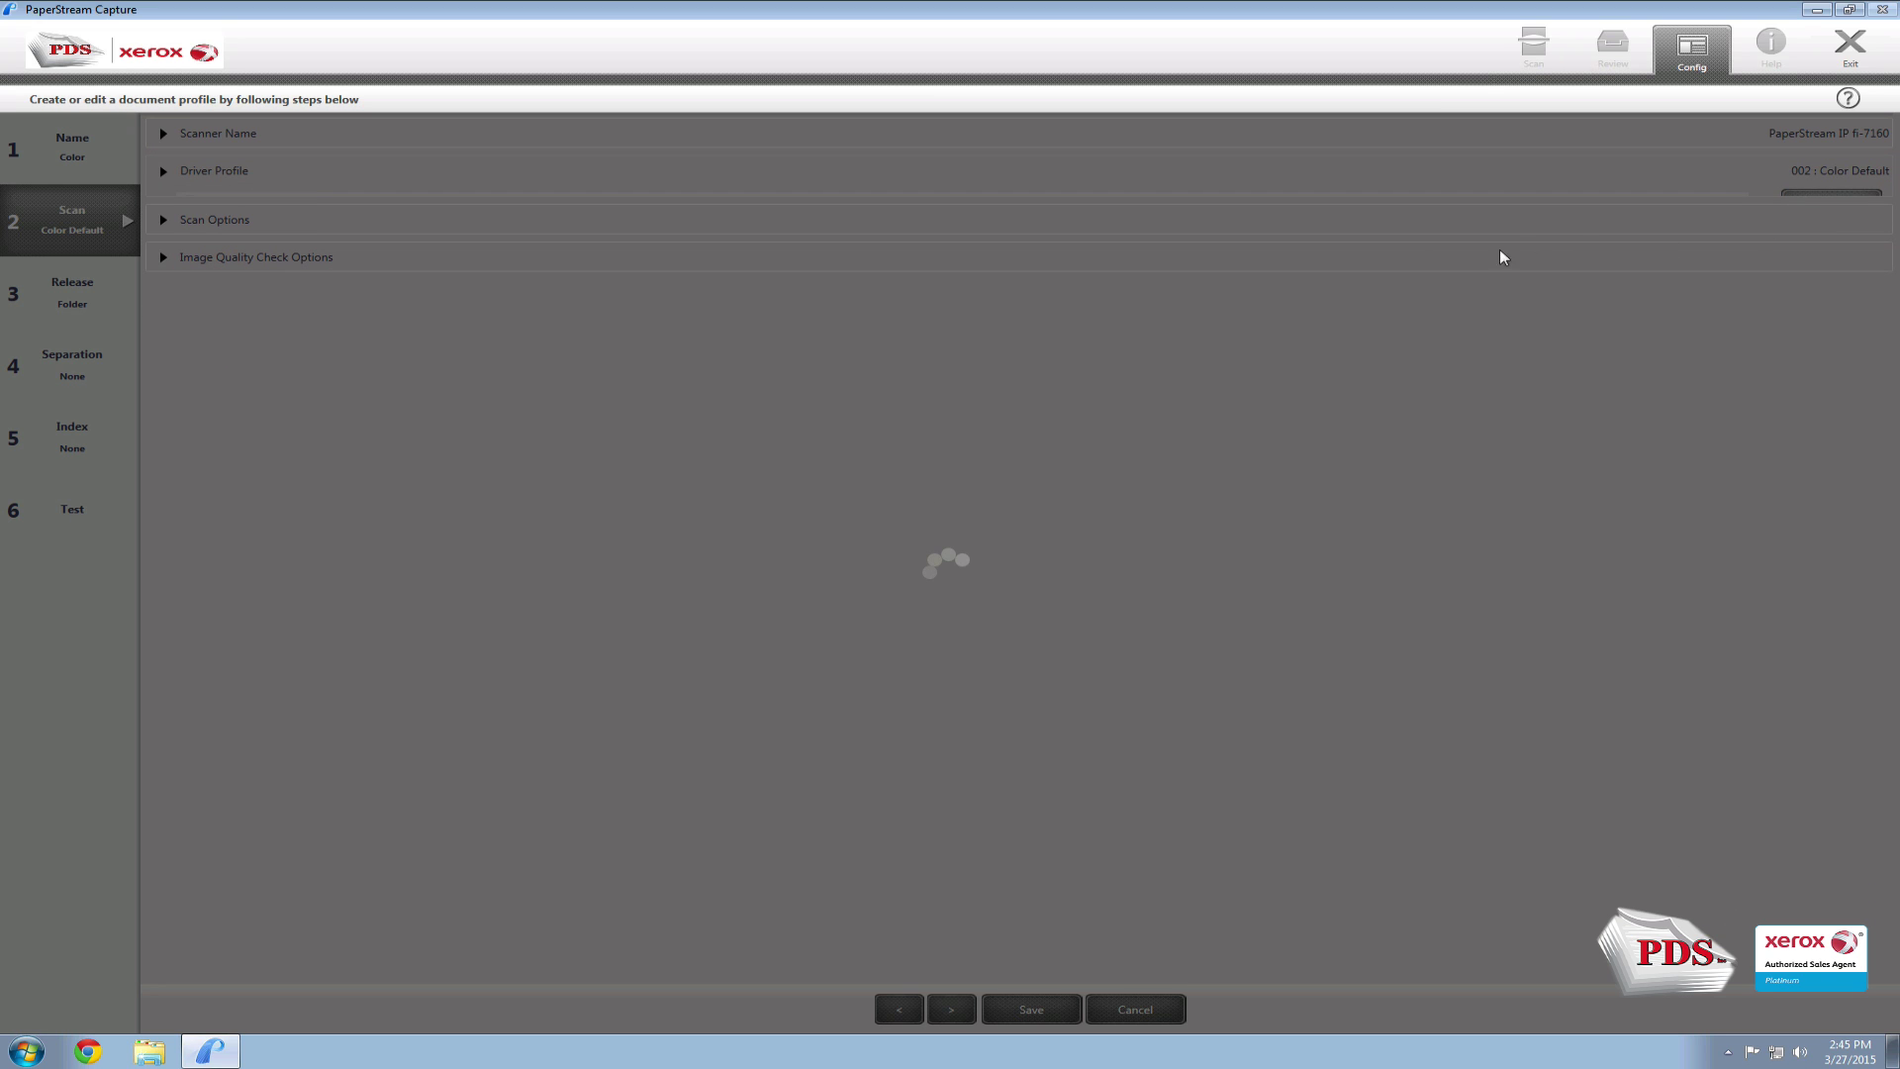
pyautogui.click(1107, 462)
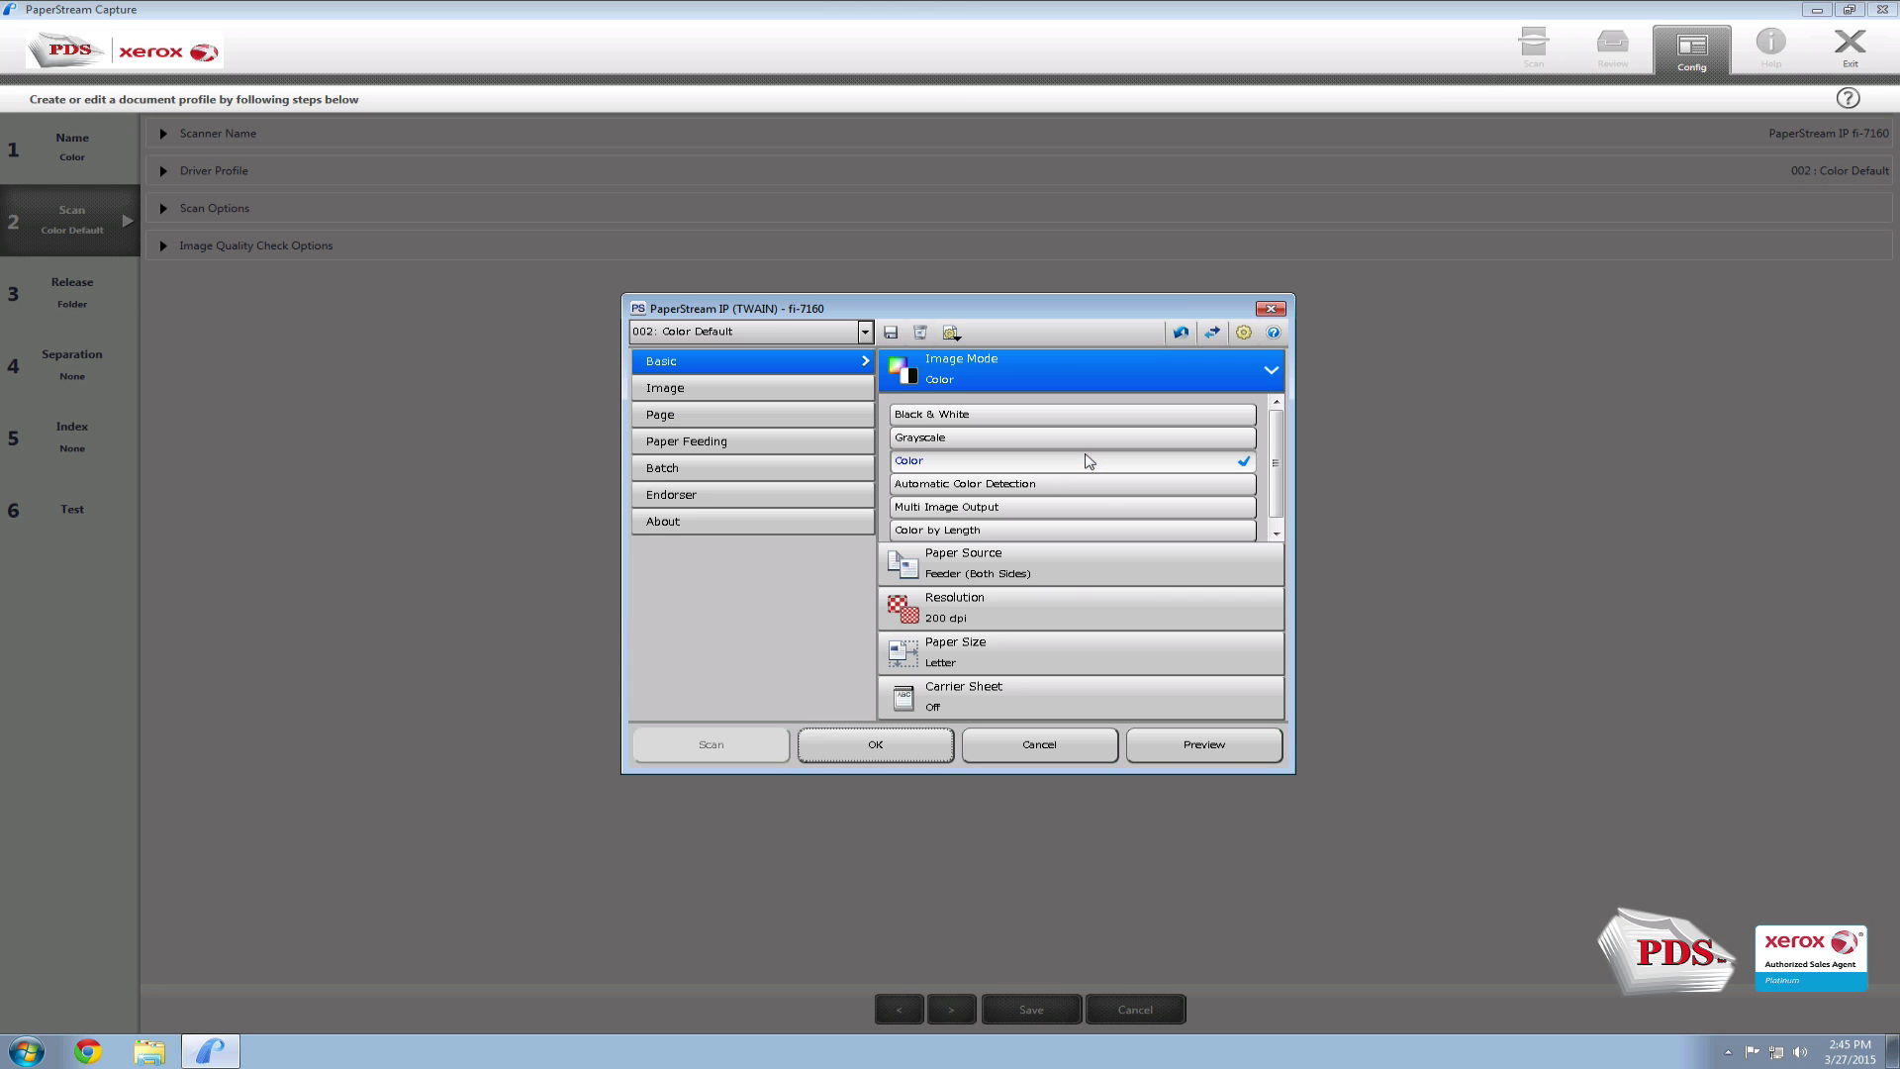
pyautogui.click(1028, 661)
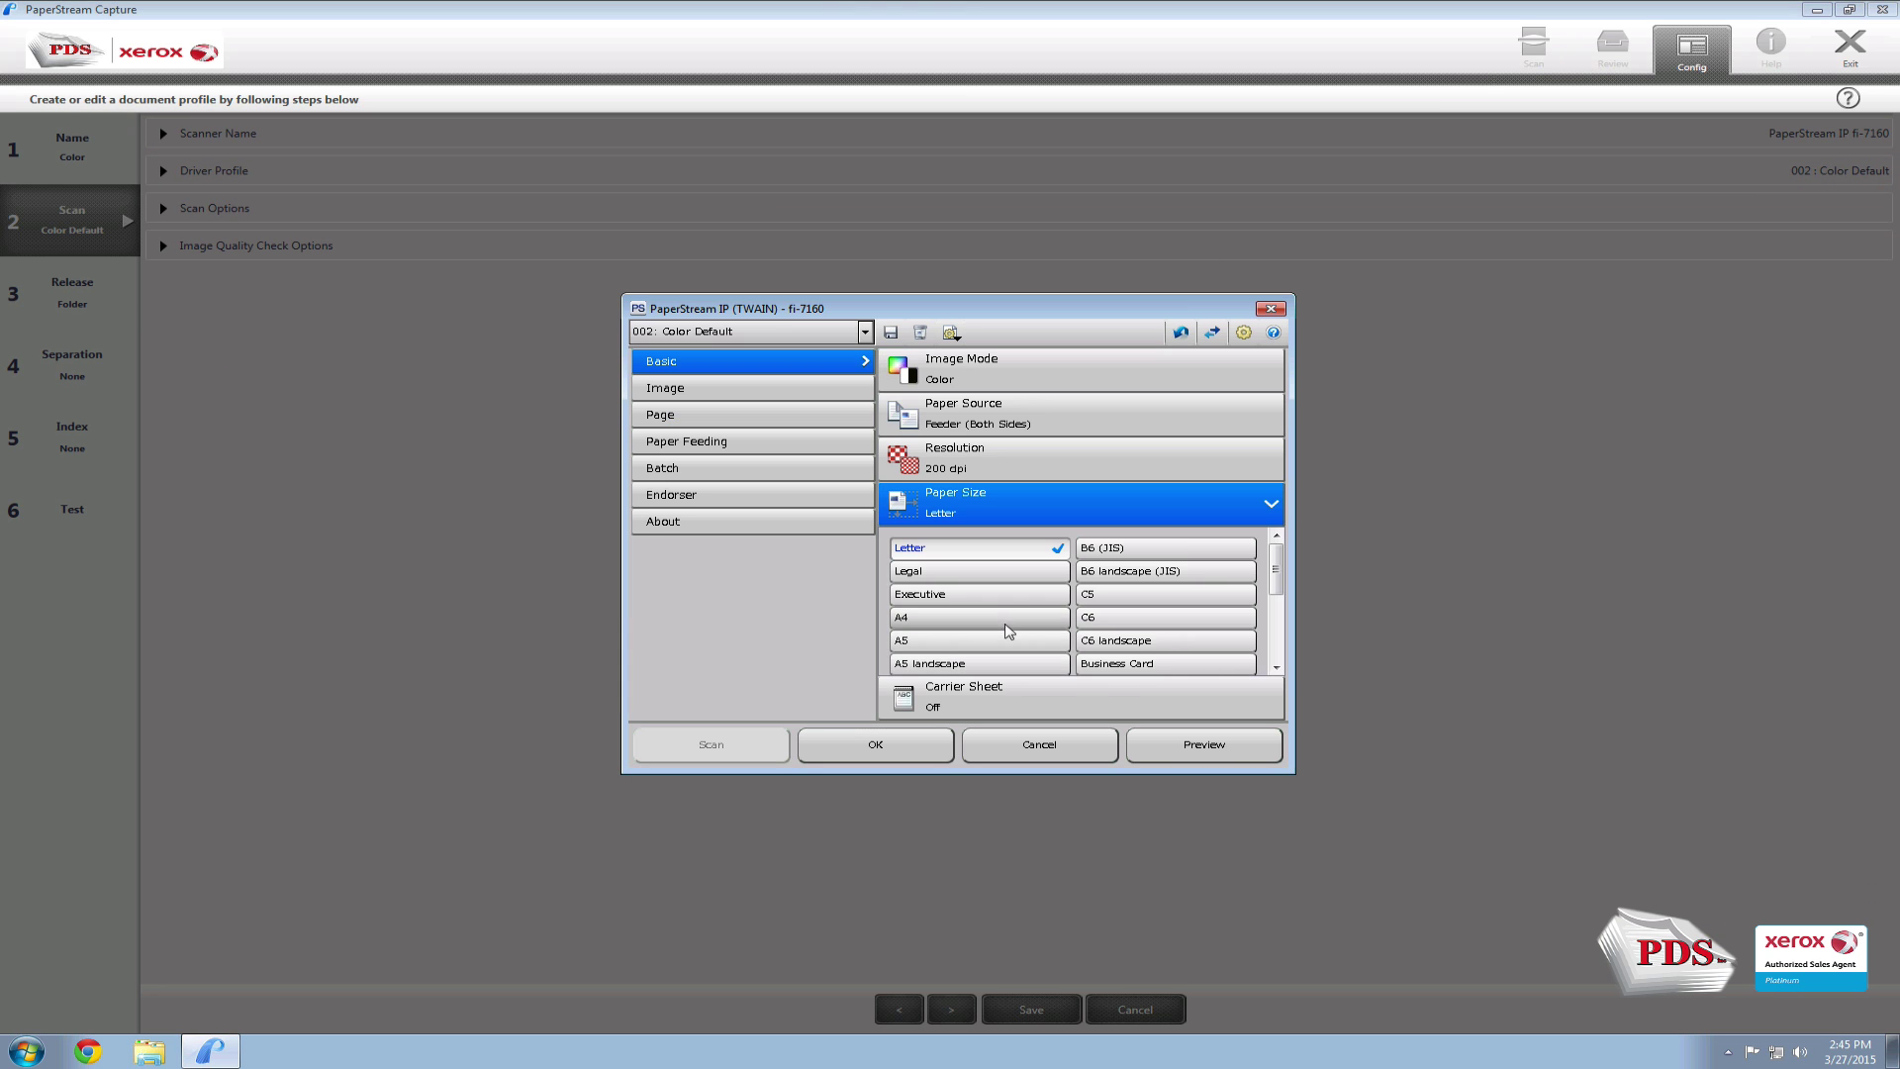
pyautogui.click(983, 572)
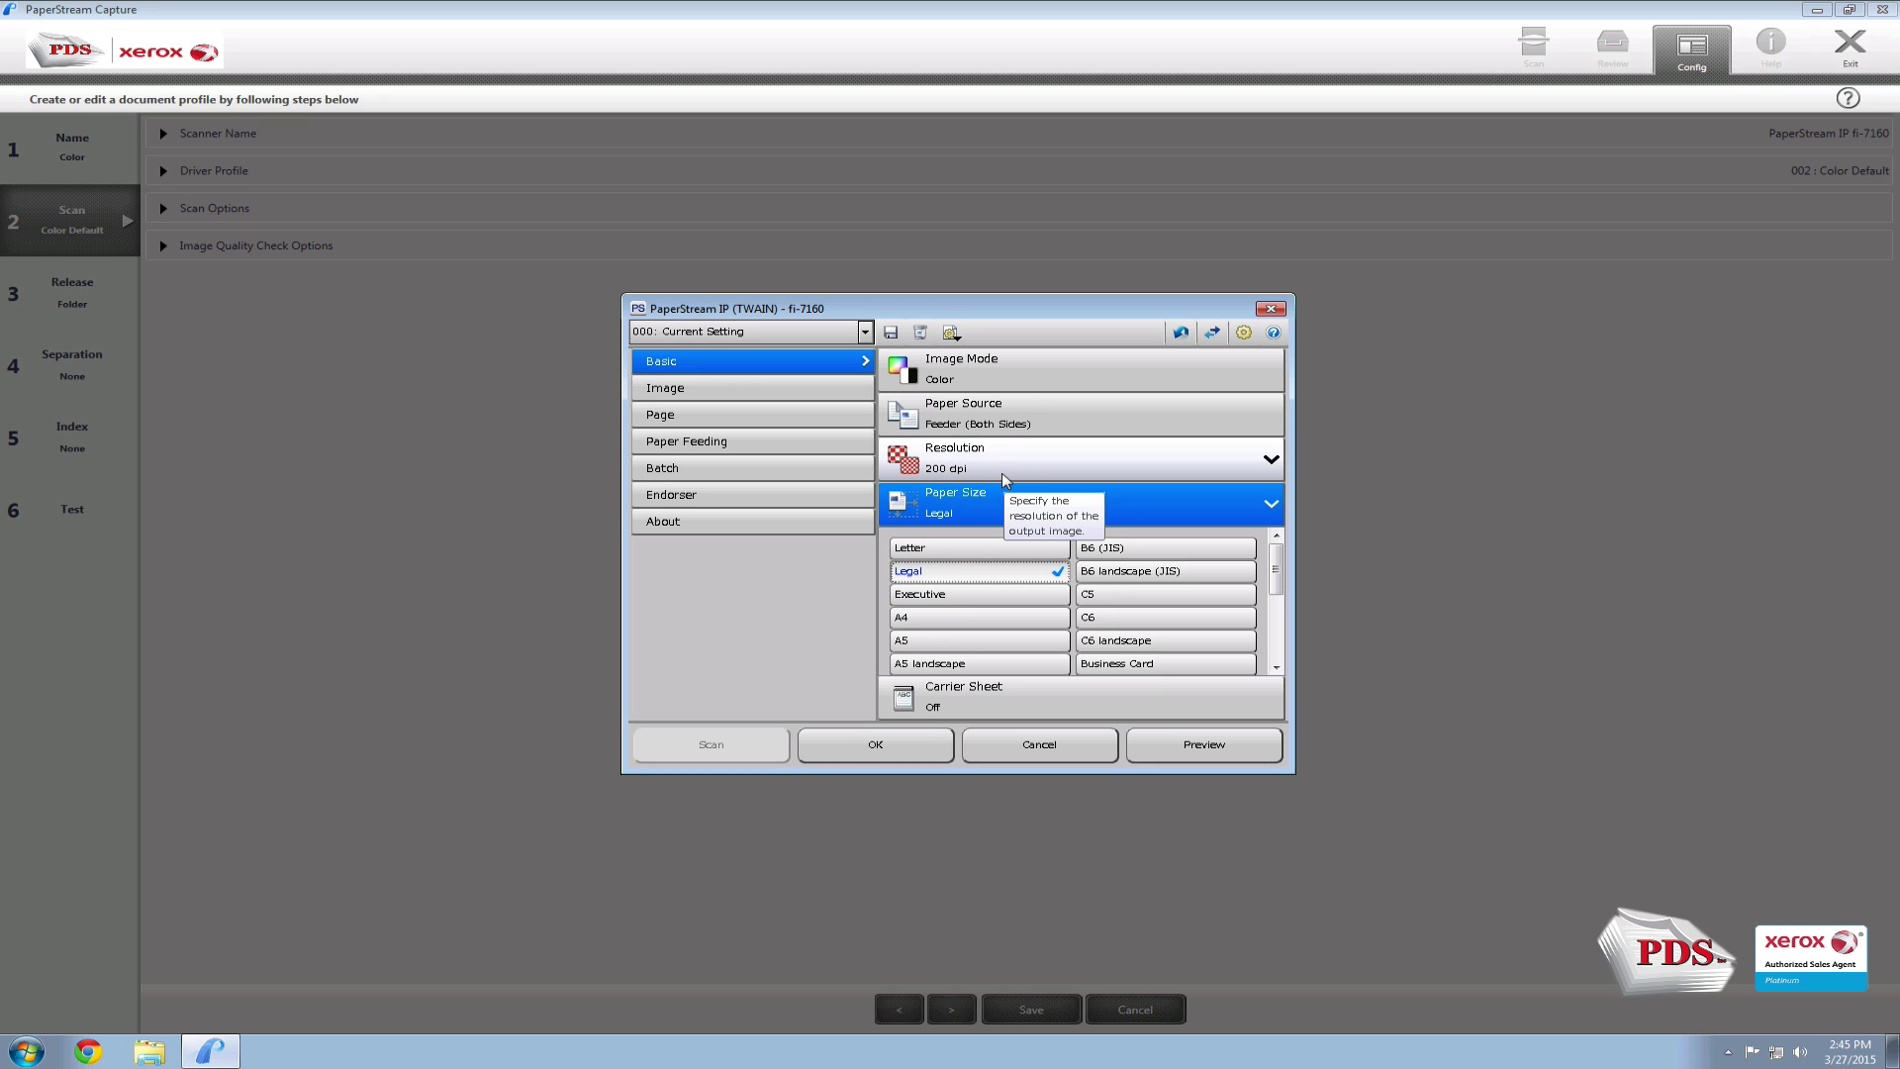
# Step: Save the driver settings by overwriting the existing 002: Color Default profile and accept the driver dialog
pyautogui.click(901, 750)
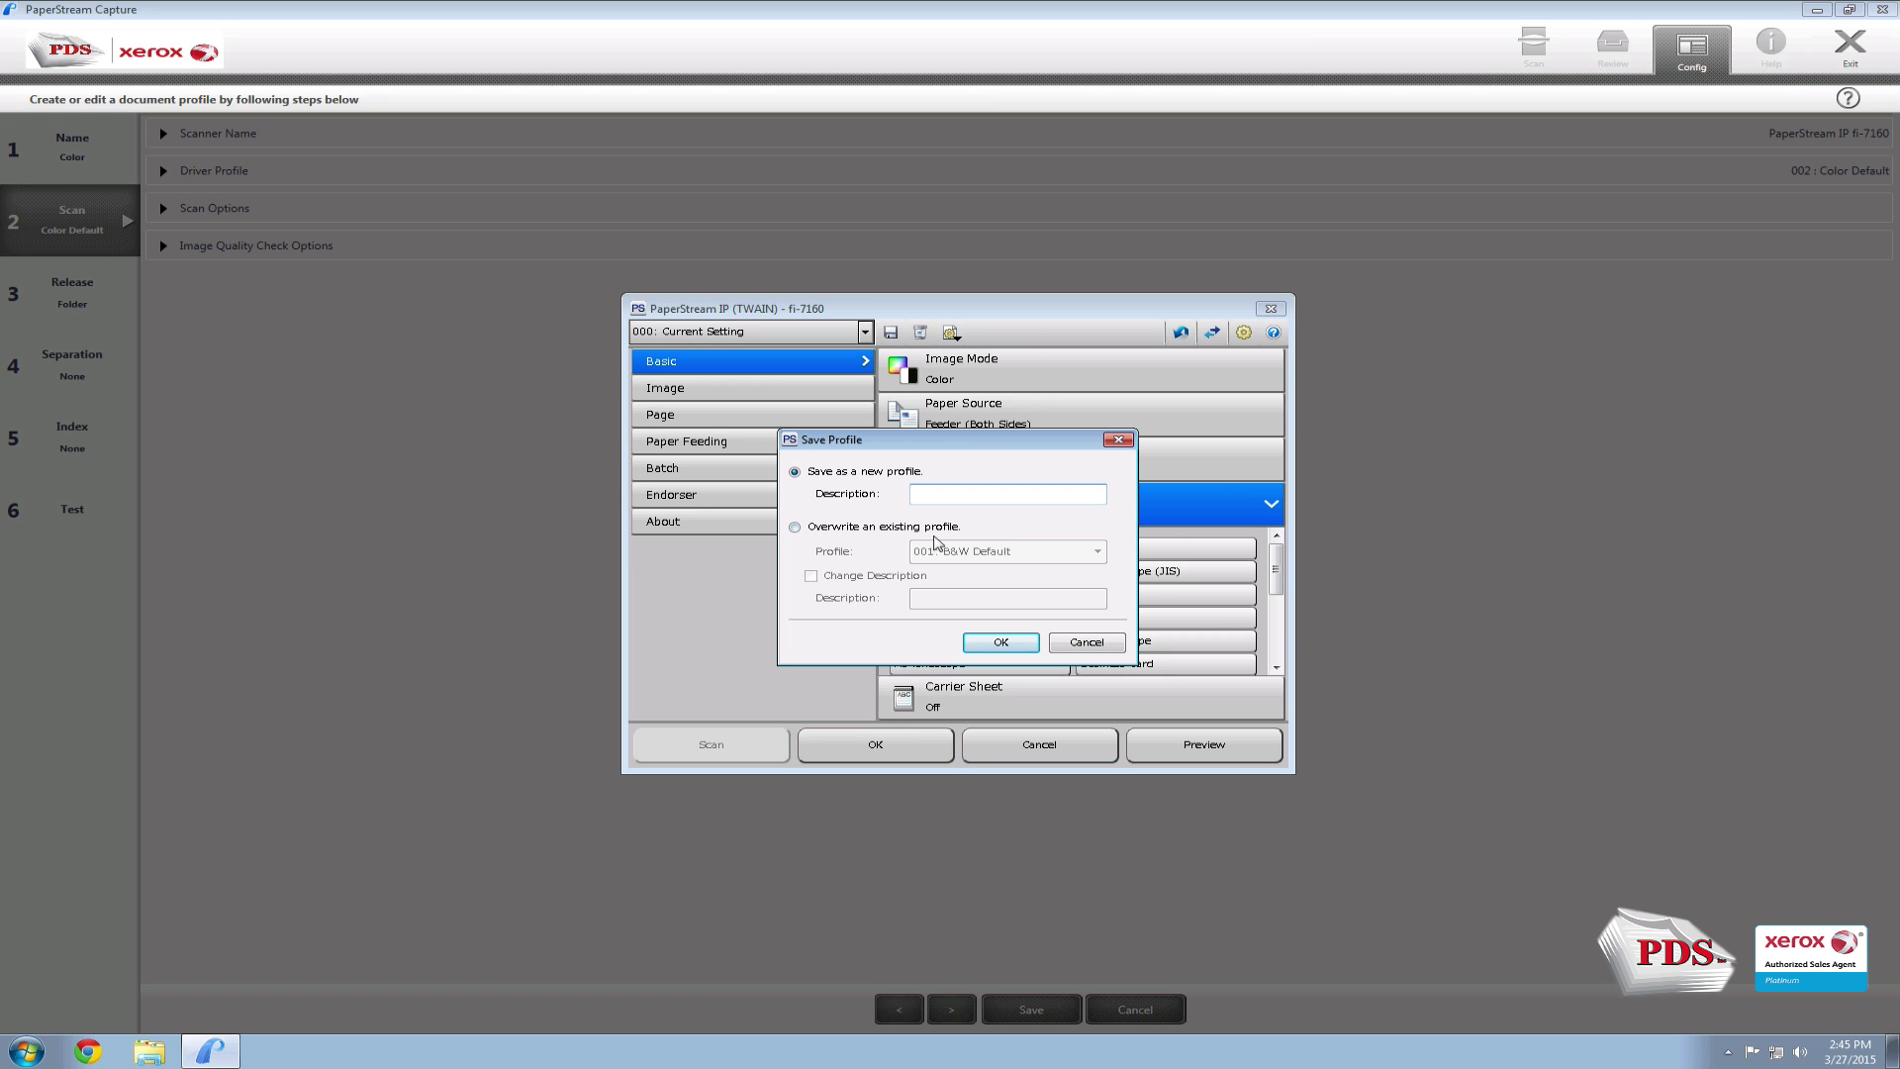
pyautogui.click(875, 528)
pyautogui.click(955, 552)
pyautogui.click(965, 588)
pyautogui.click(1001, 642)
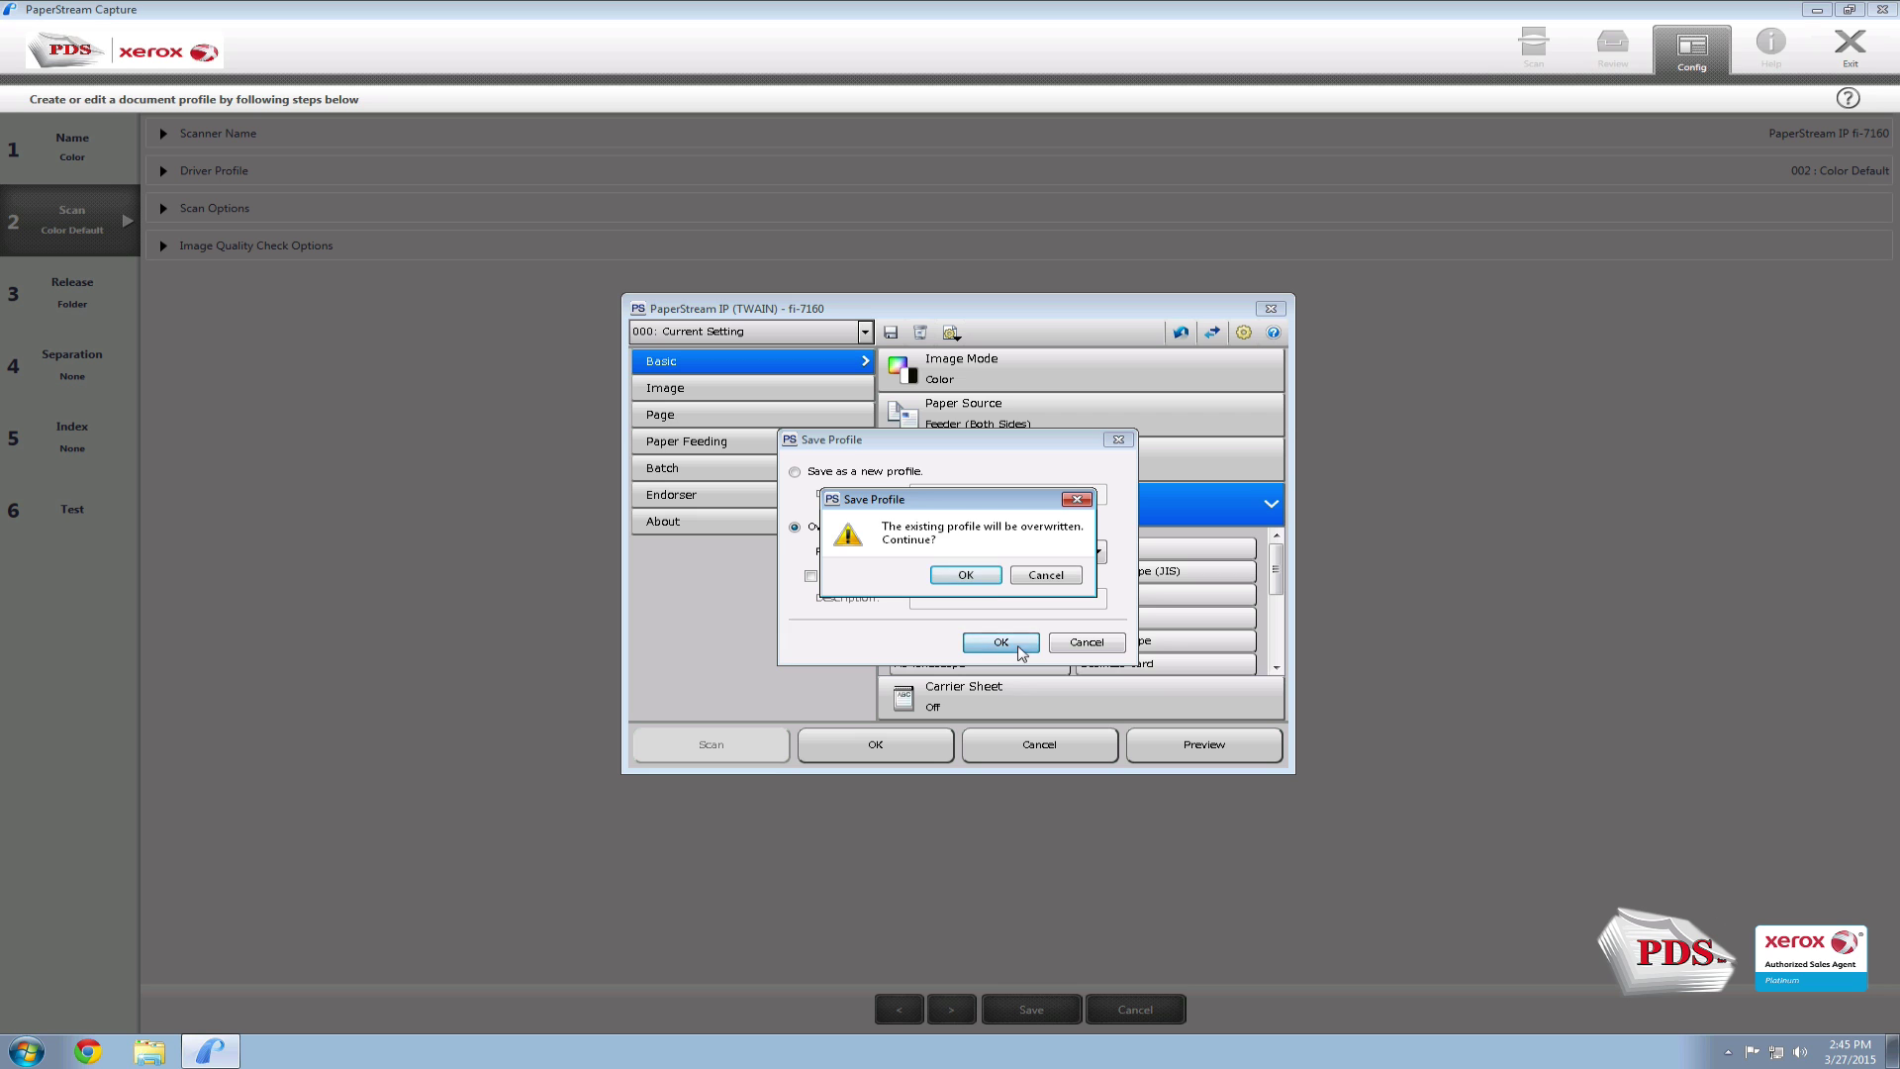
pyautogui.click(982, 585)
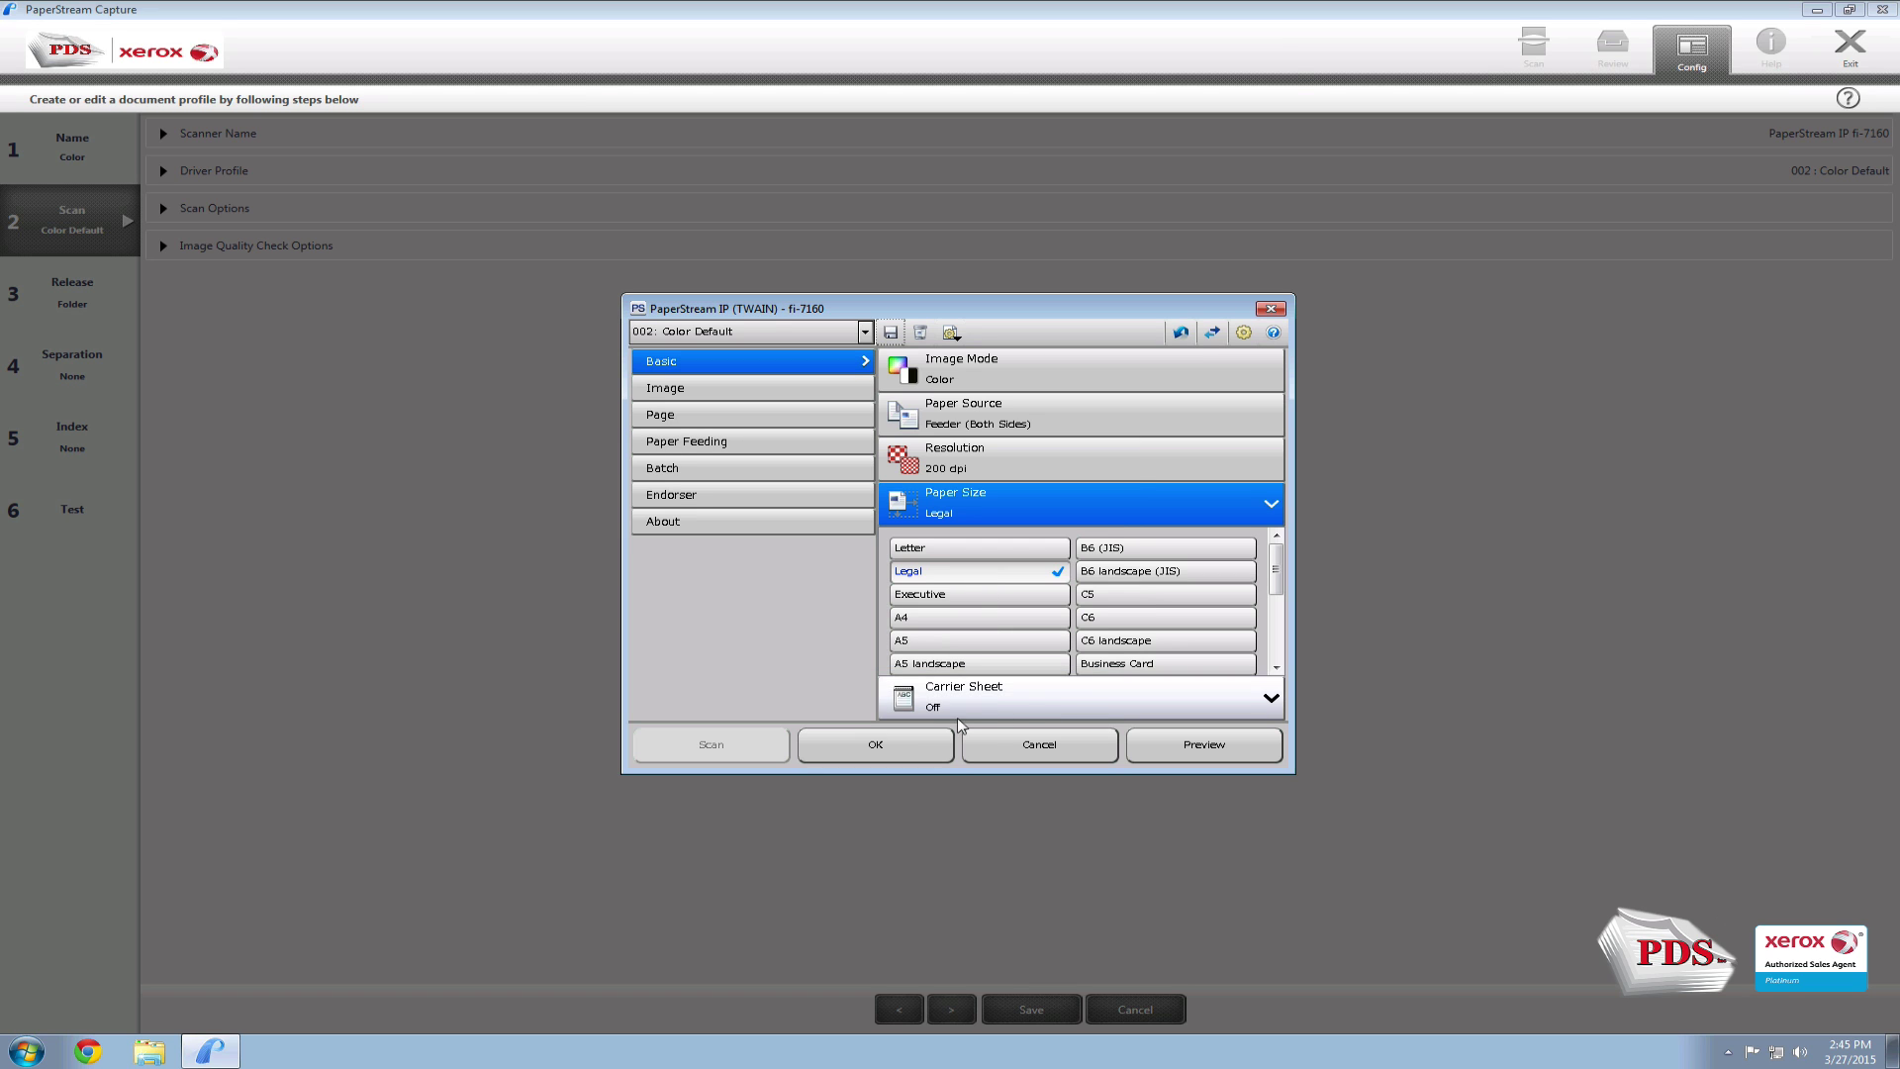
pyautogui.click(899, 748)
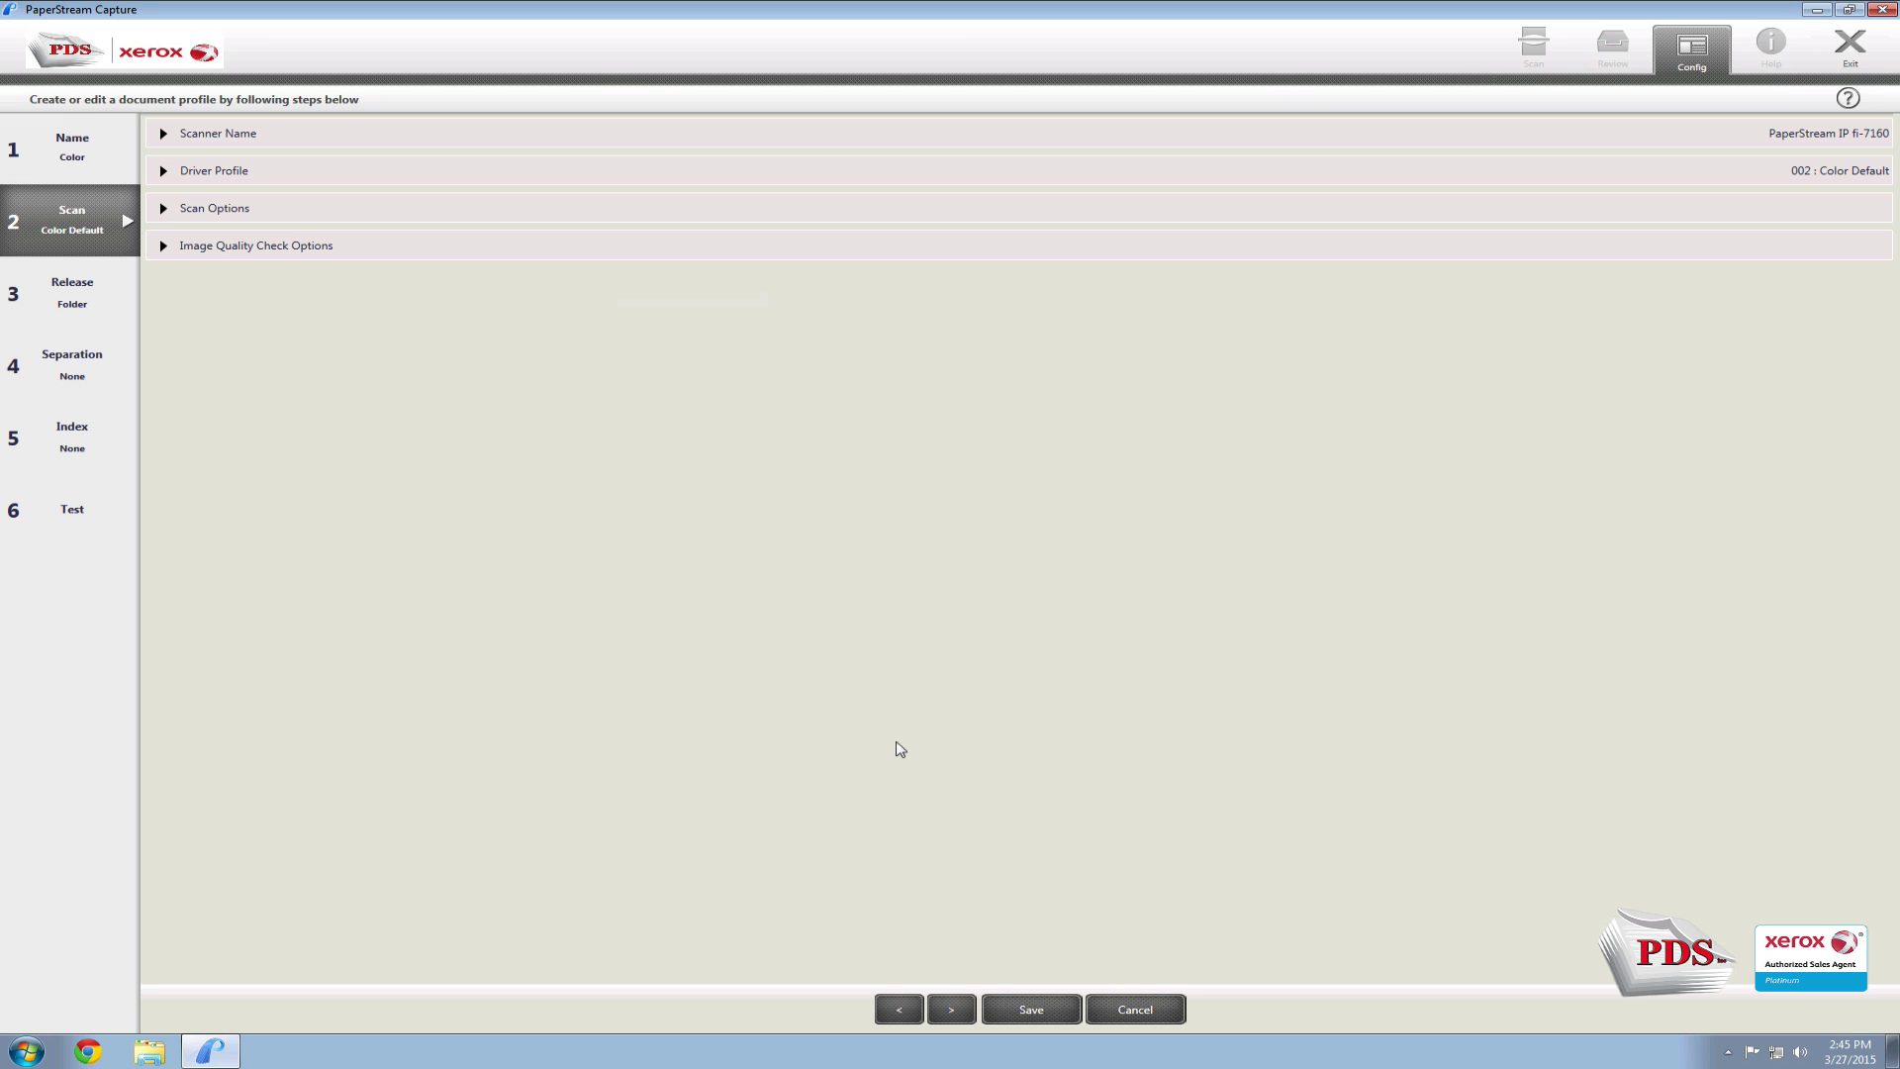
# Step: Set the Color profile's image quality check to manual release with image checking during scanning
pyautogui.click(466, 176)
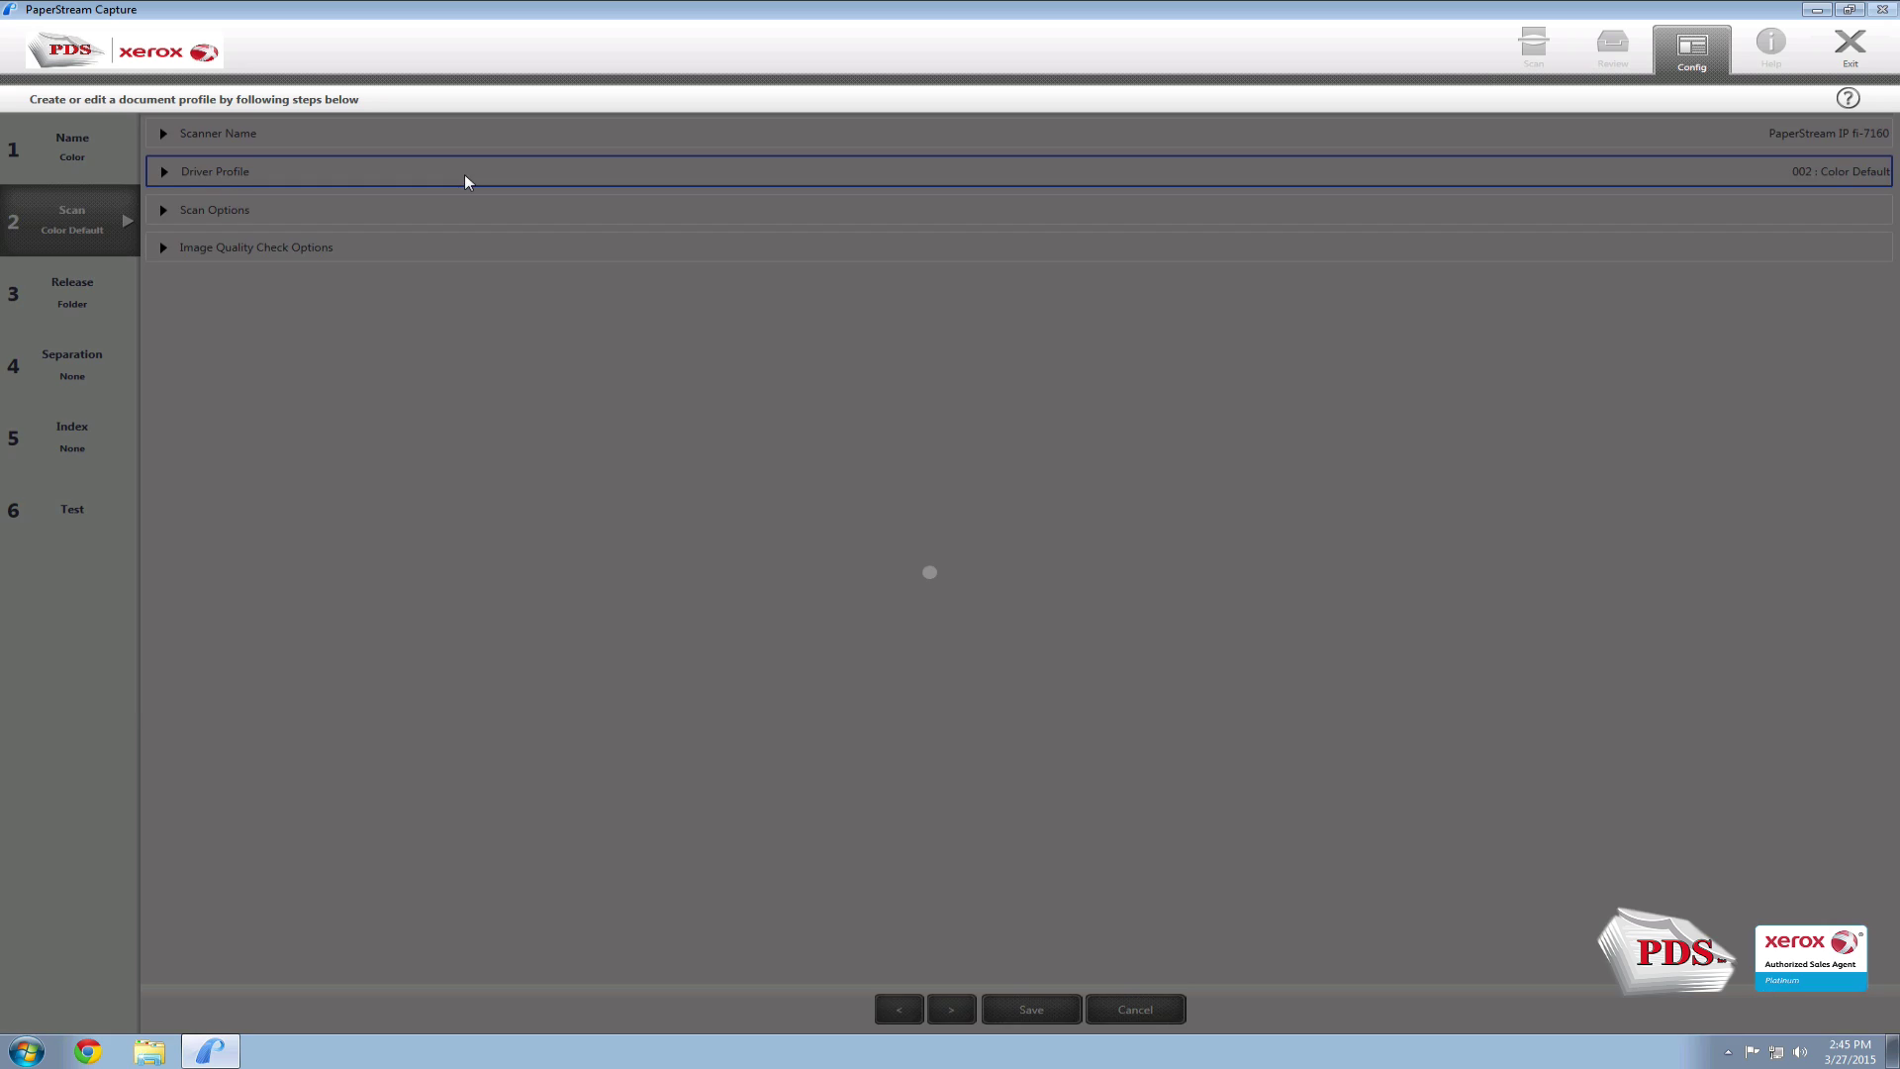
pyautogui.click(237, 346)
pyautogui.click(204, 347)
pyautogui.click(211, 411)
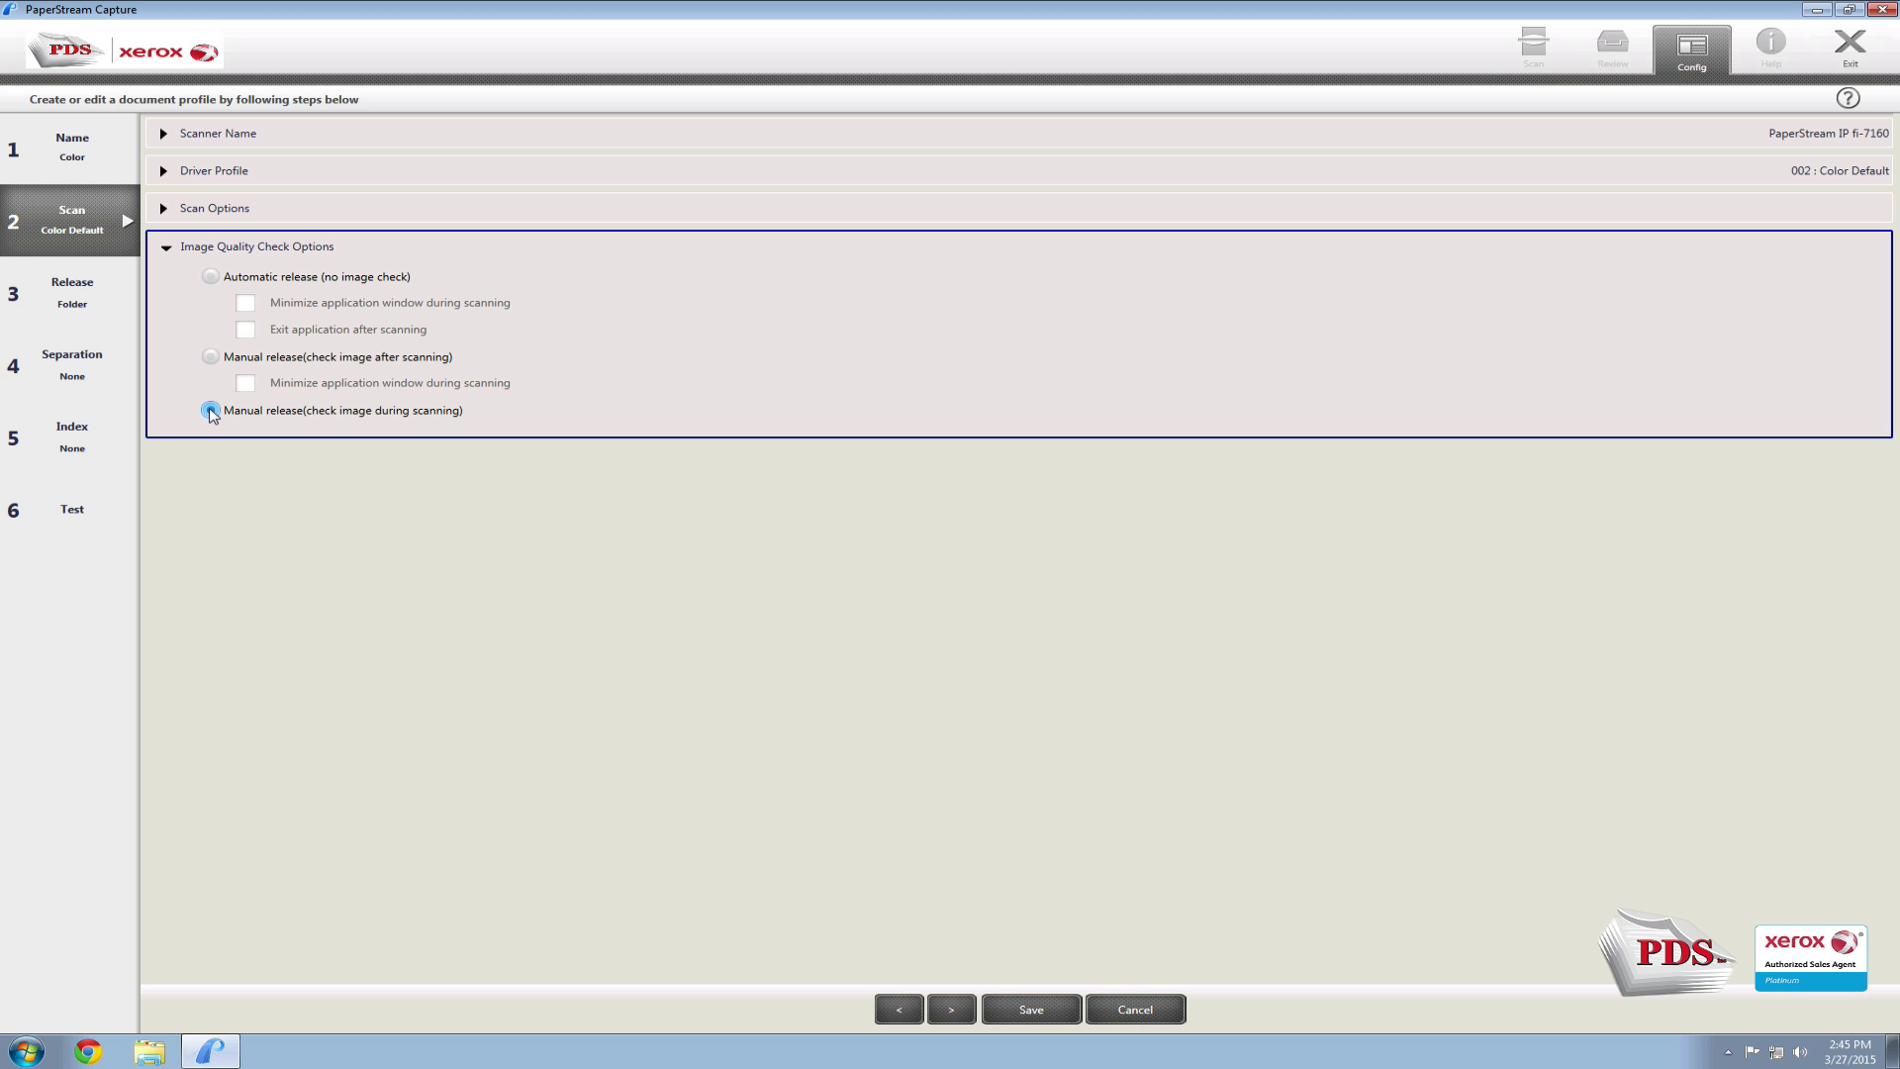
# Step: Browse for the Scans folder as the output folder in the Color profile's release file settings
pyautogui.click(87, 311)
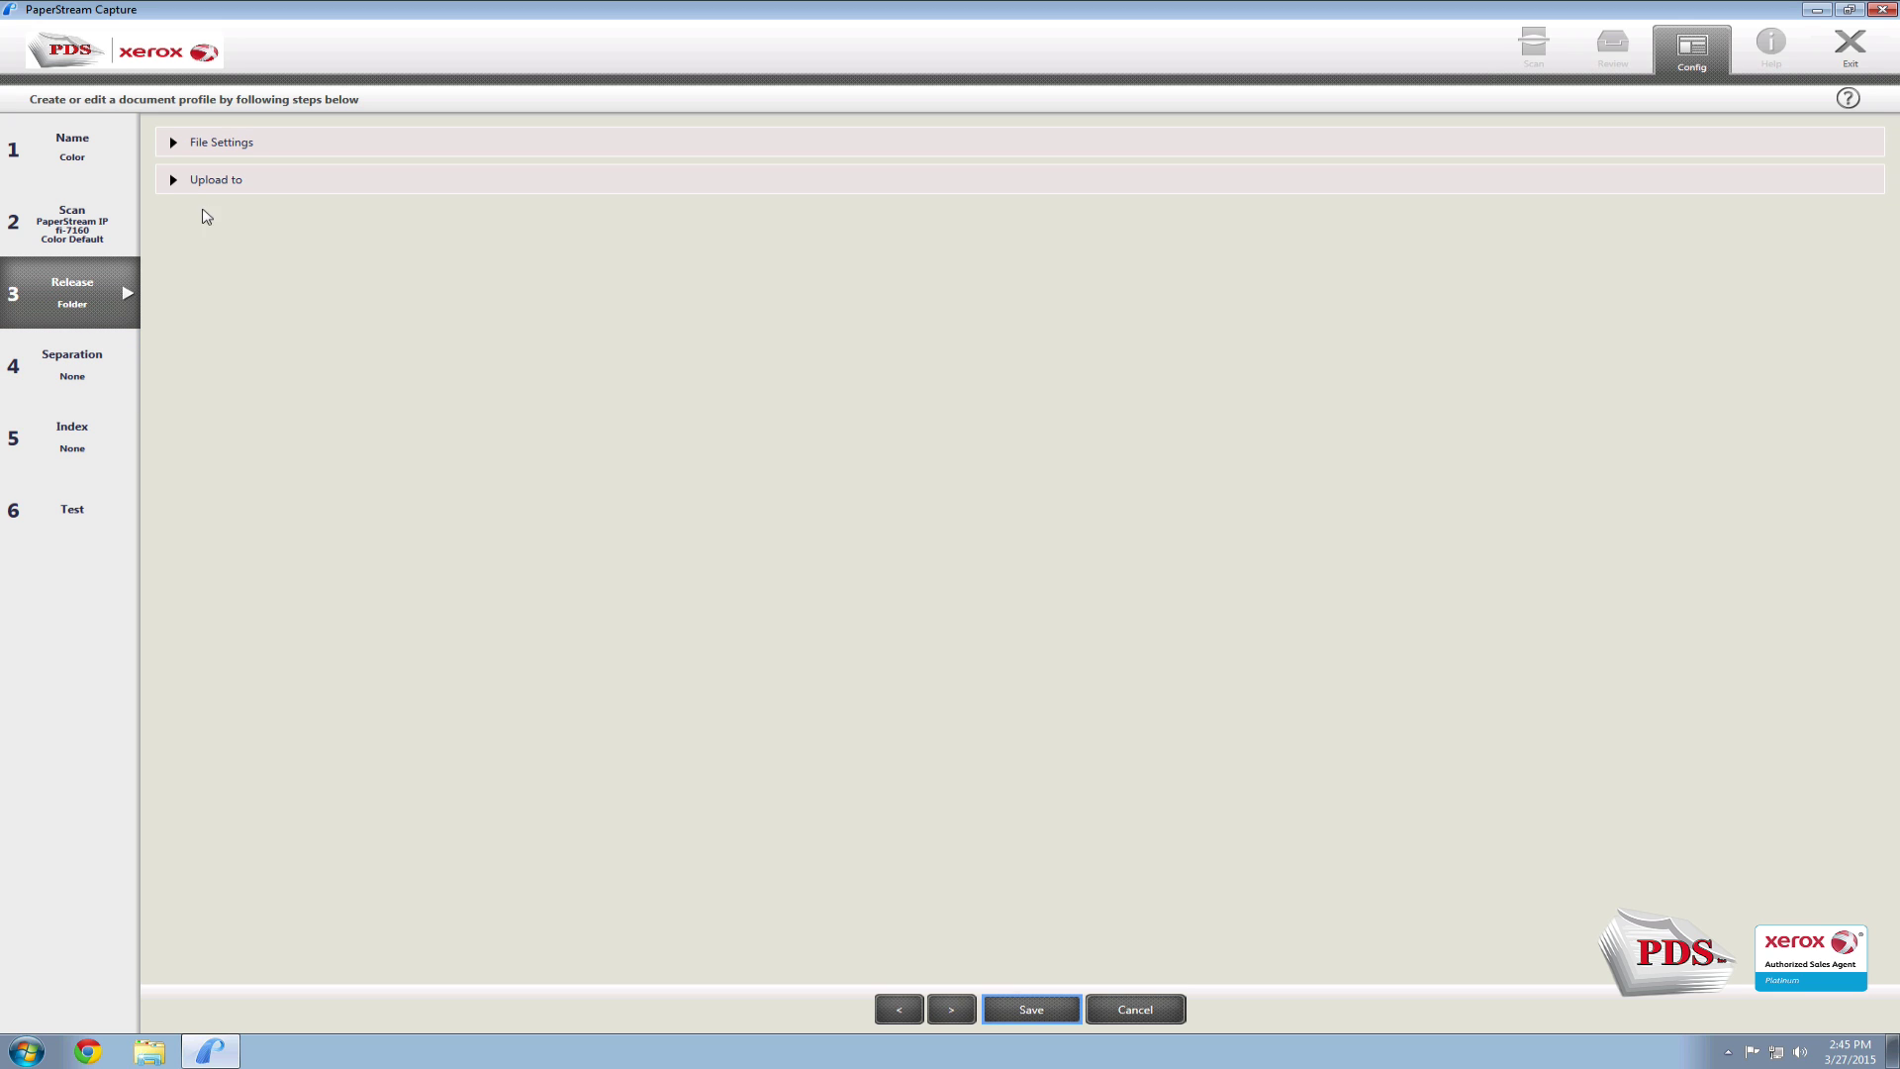
pyautogui.click(216, 146)
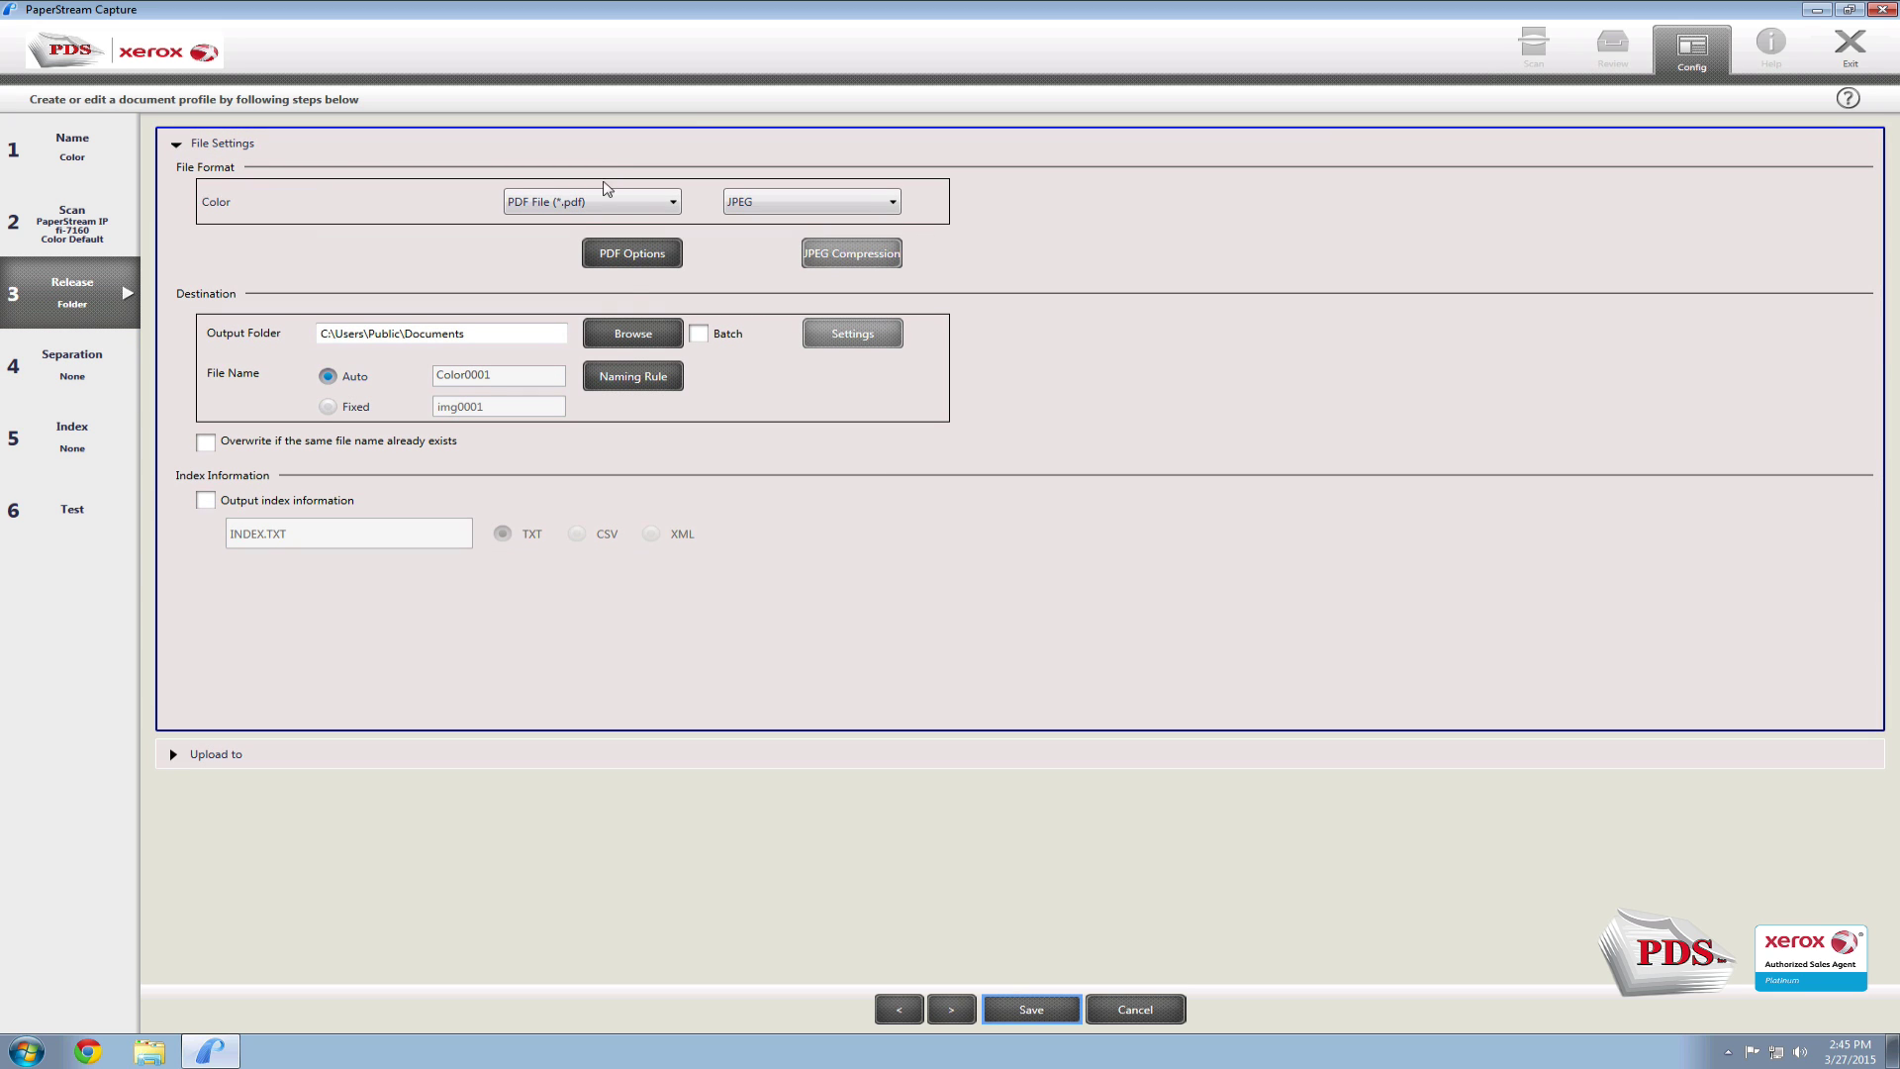
pyautogui.click(631, 335)
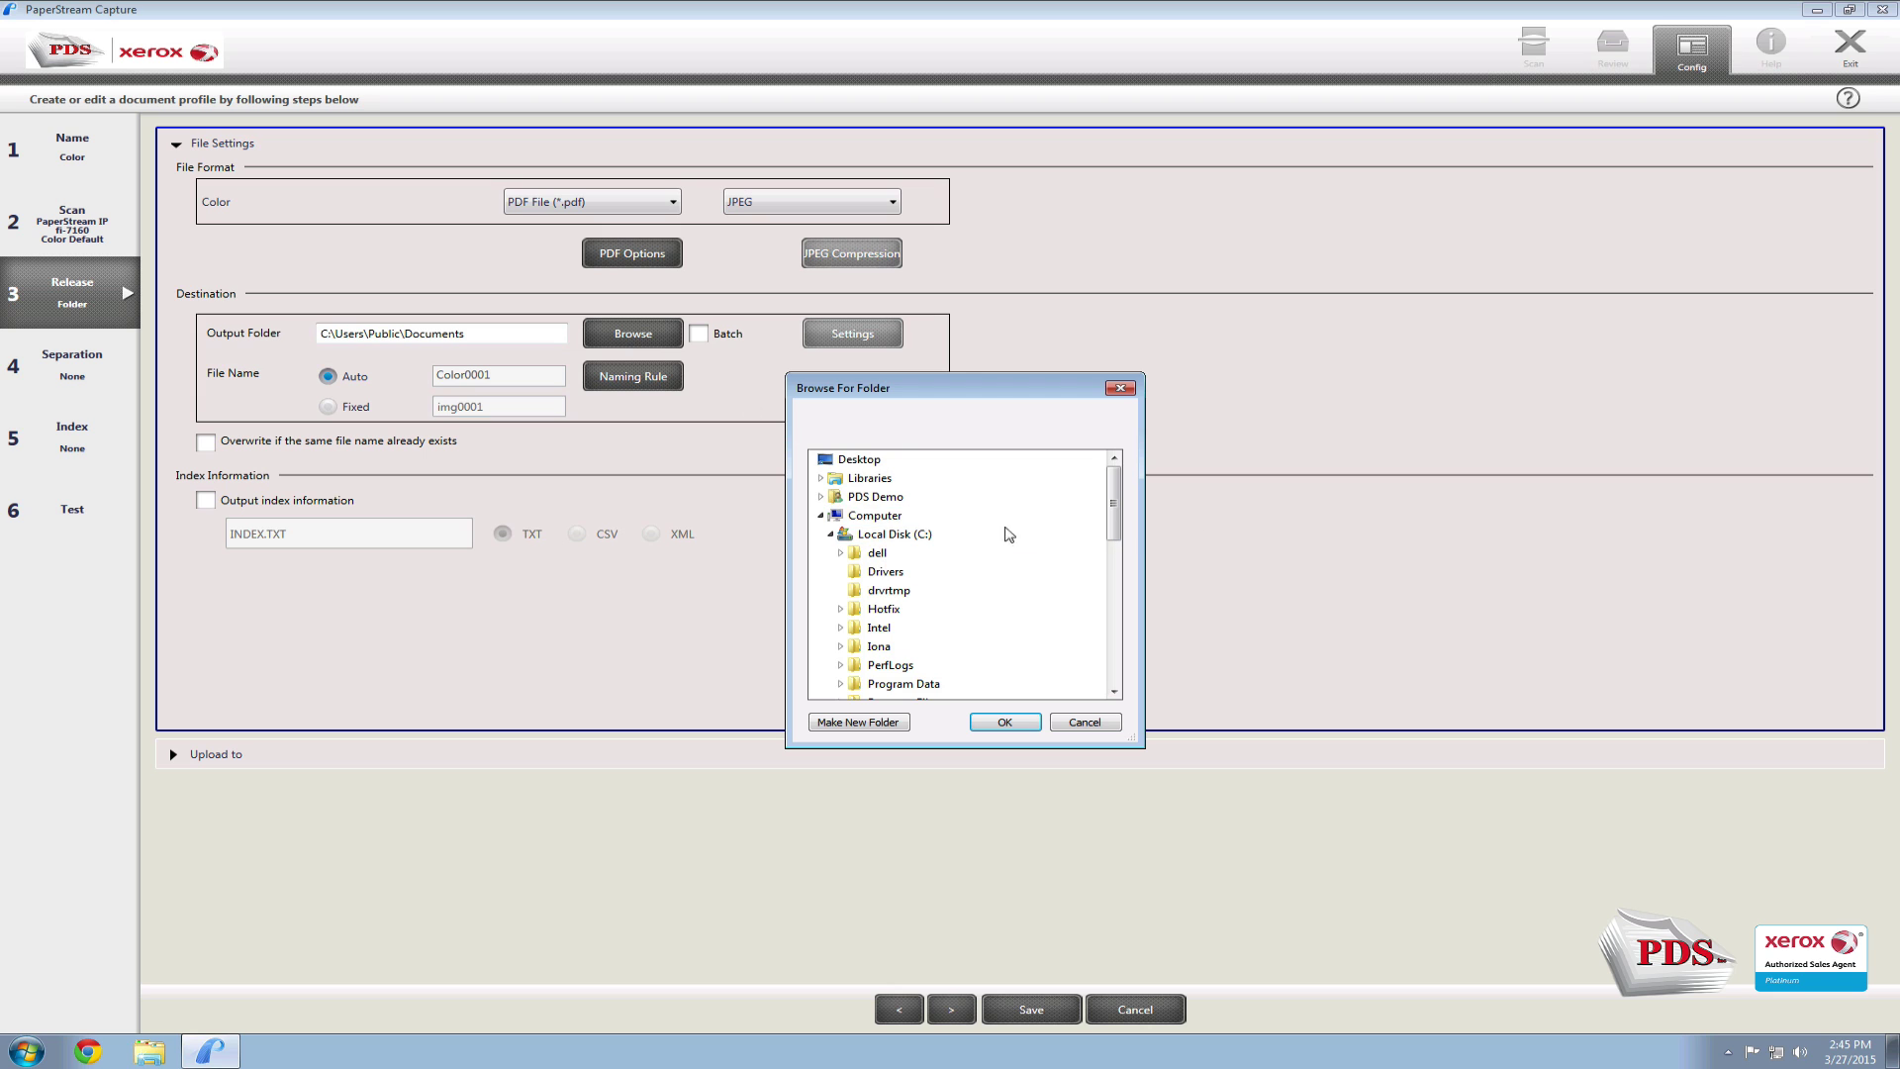
pyautogui.moveTo(1111, 510); pyautogui.dragTo(1112, 653)
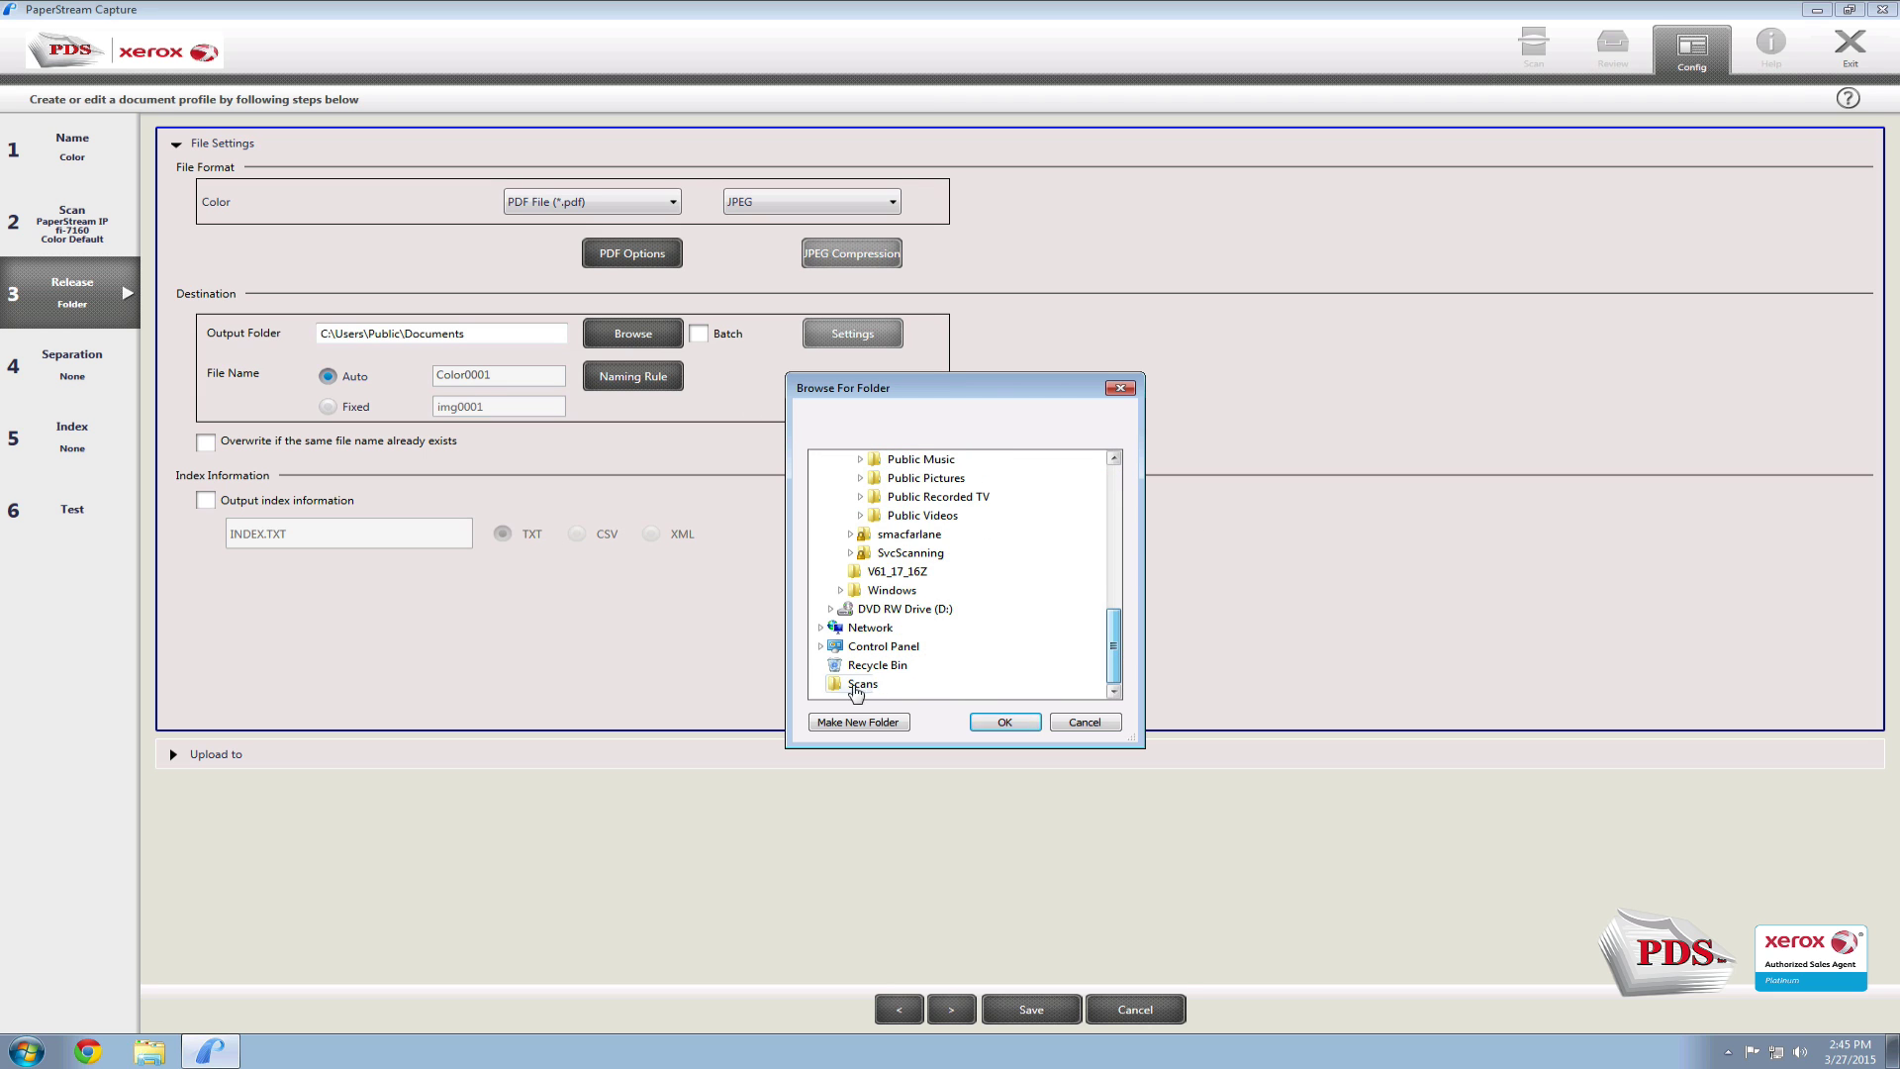